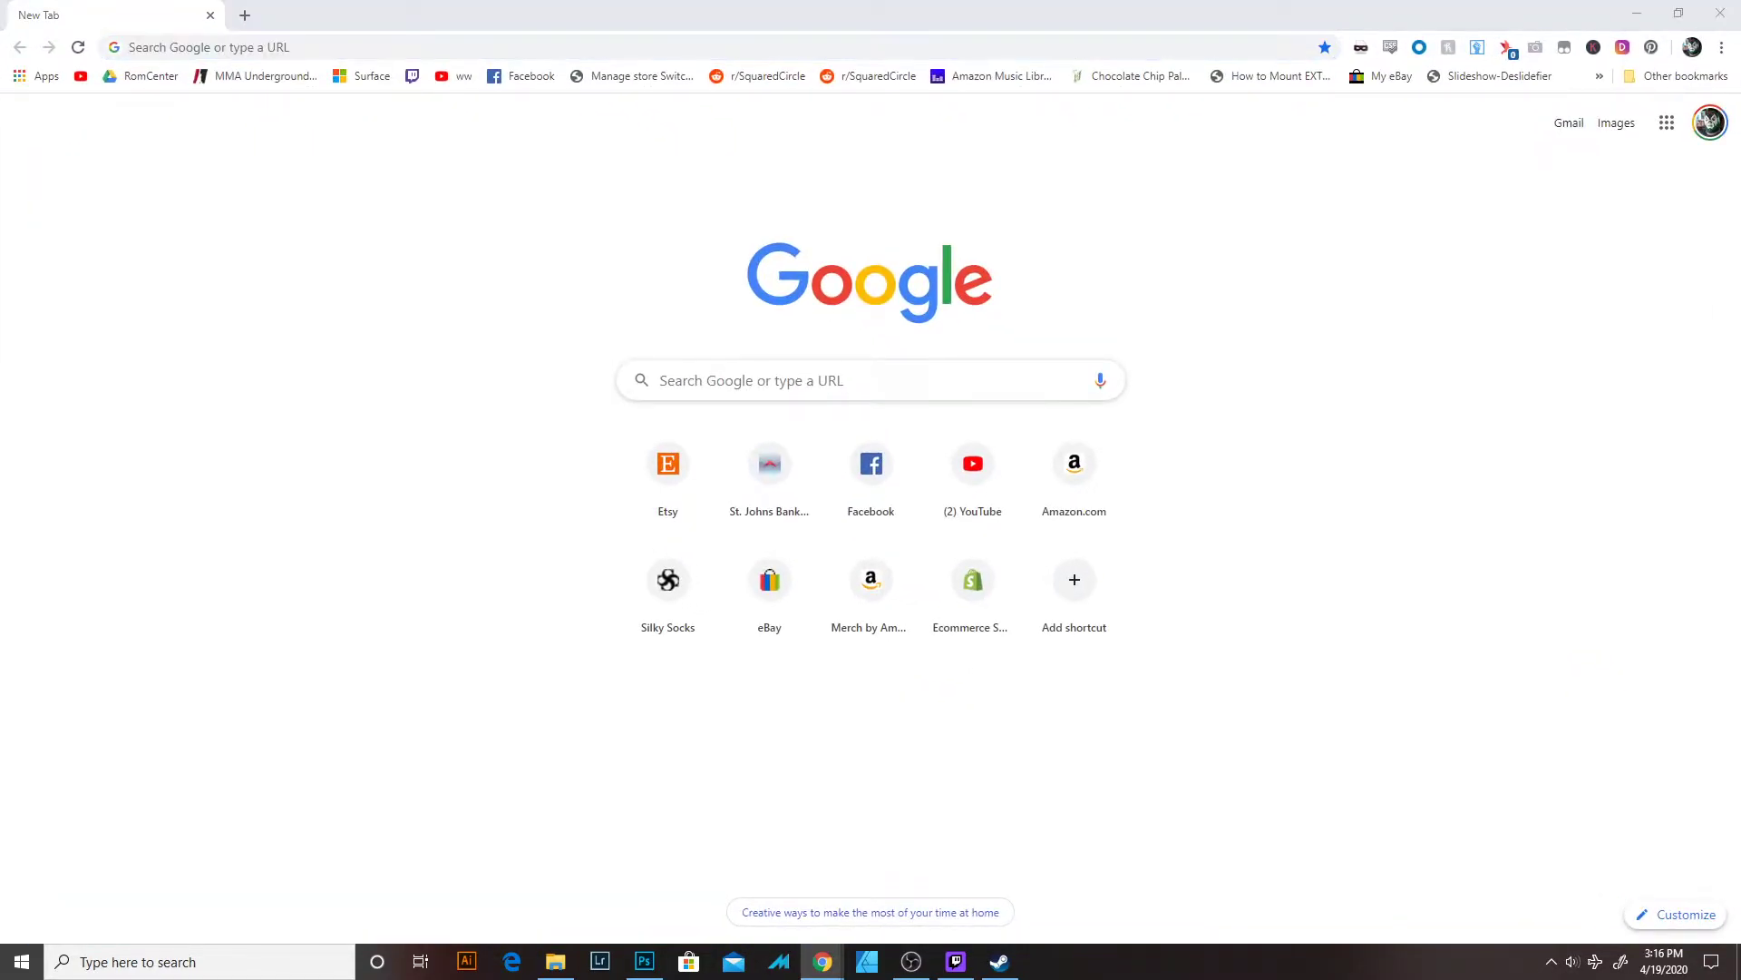
Go to silkysocks.com and open Templates from the Wholesale menu.
left_click(209, 46)
type("st")
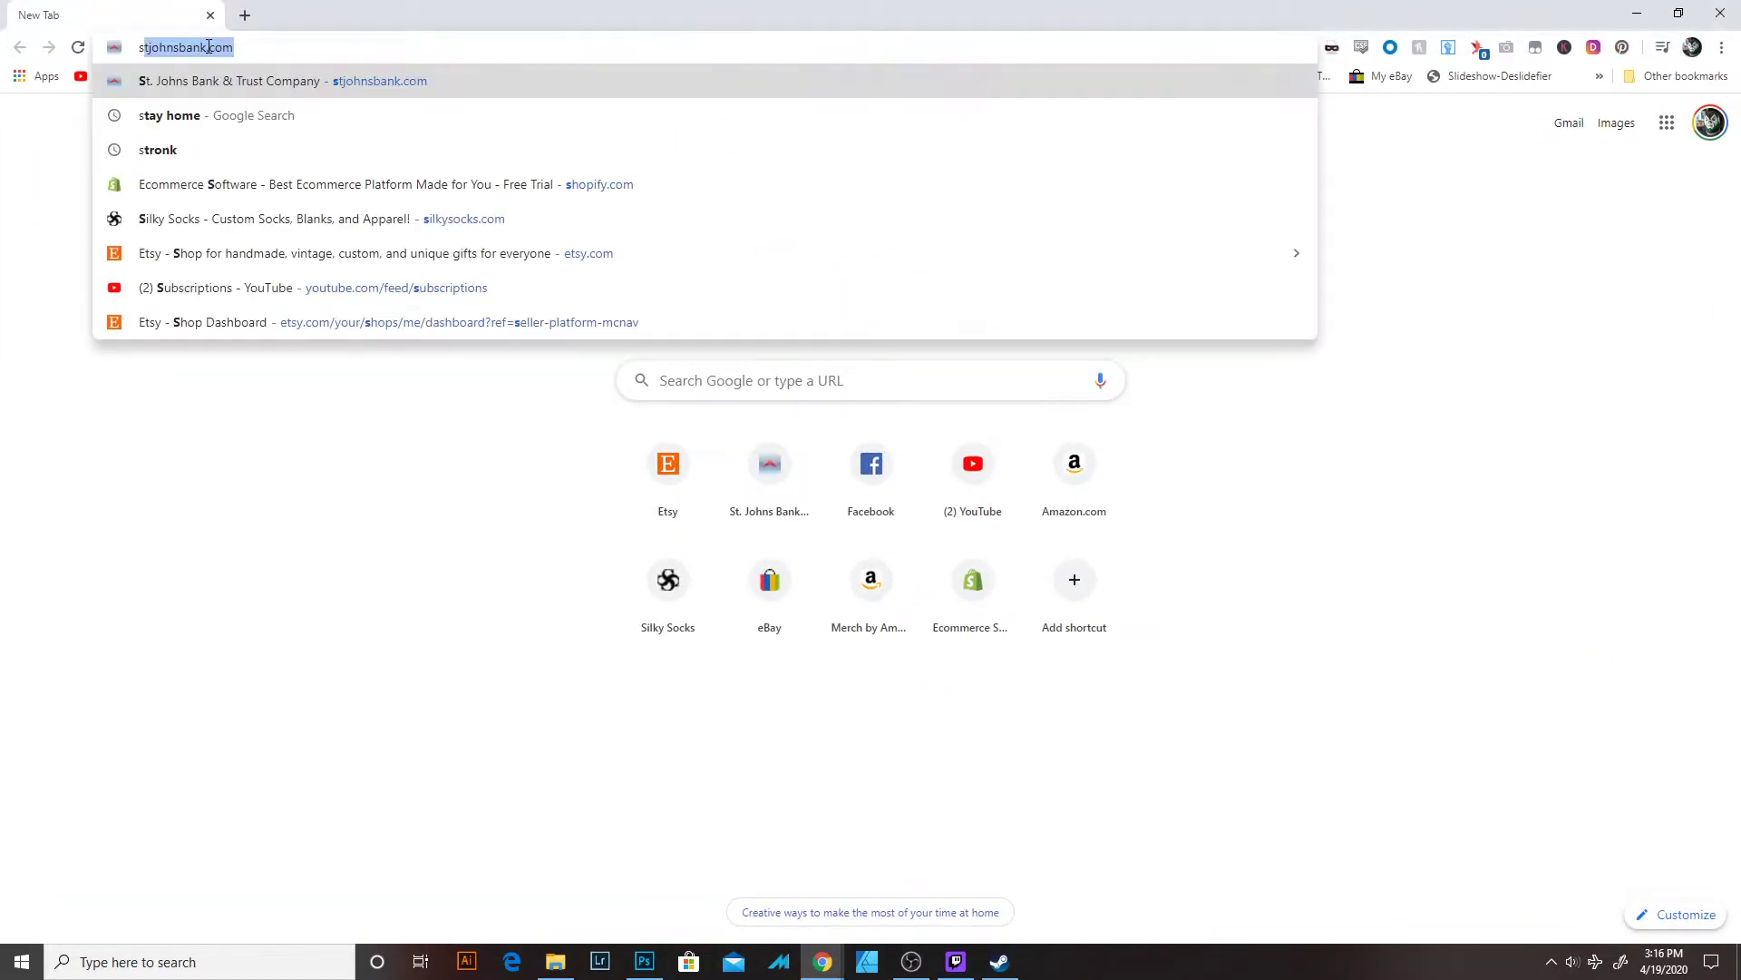
type("ilkysocks")
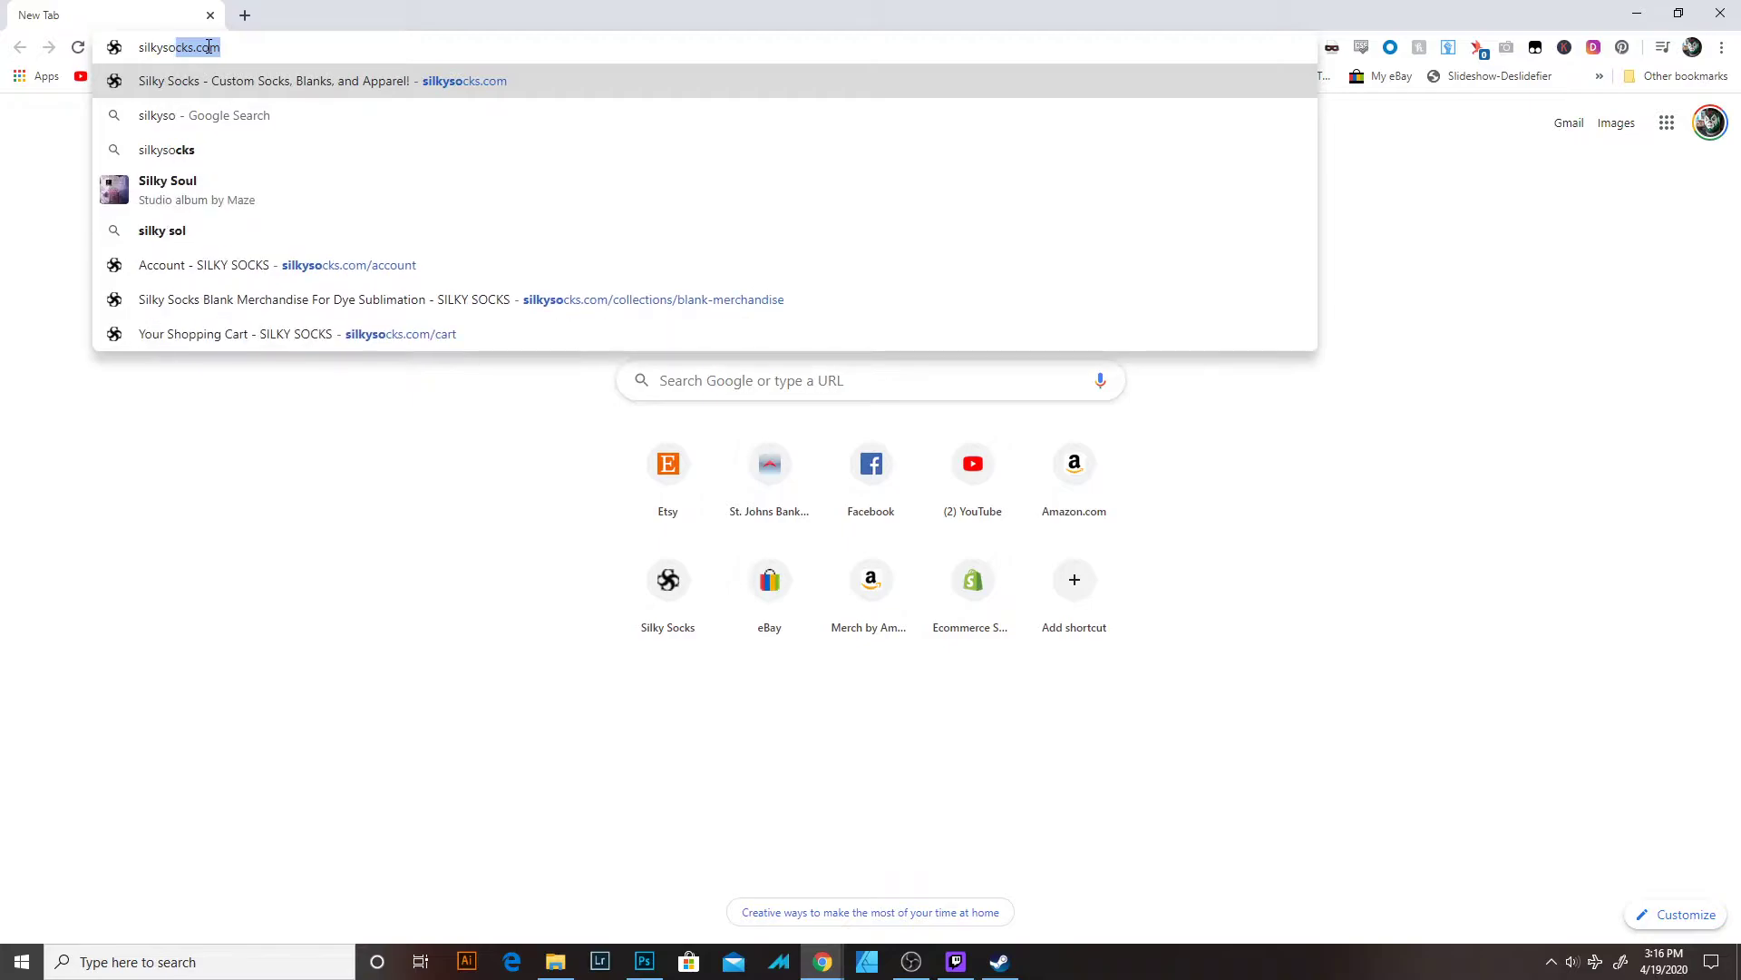
key("Return")
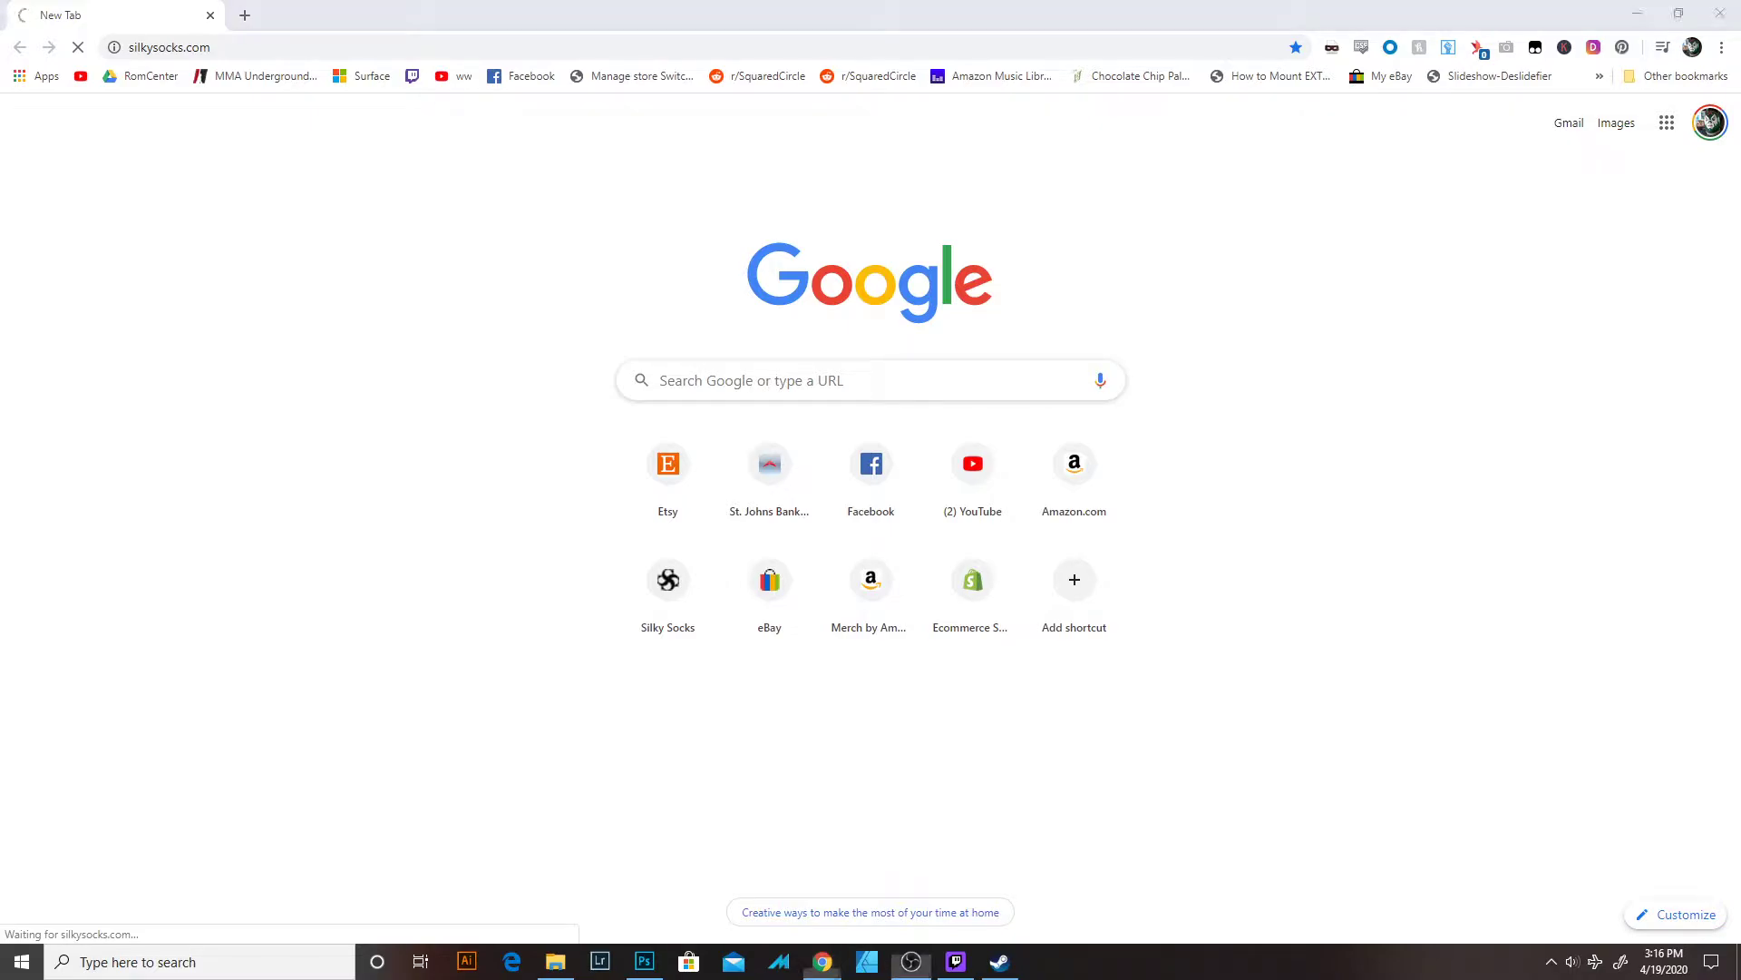
left_click(194, 48)
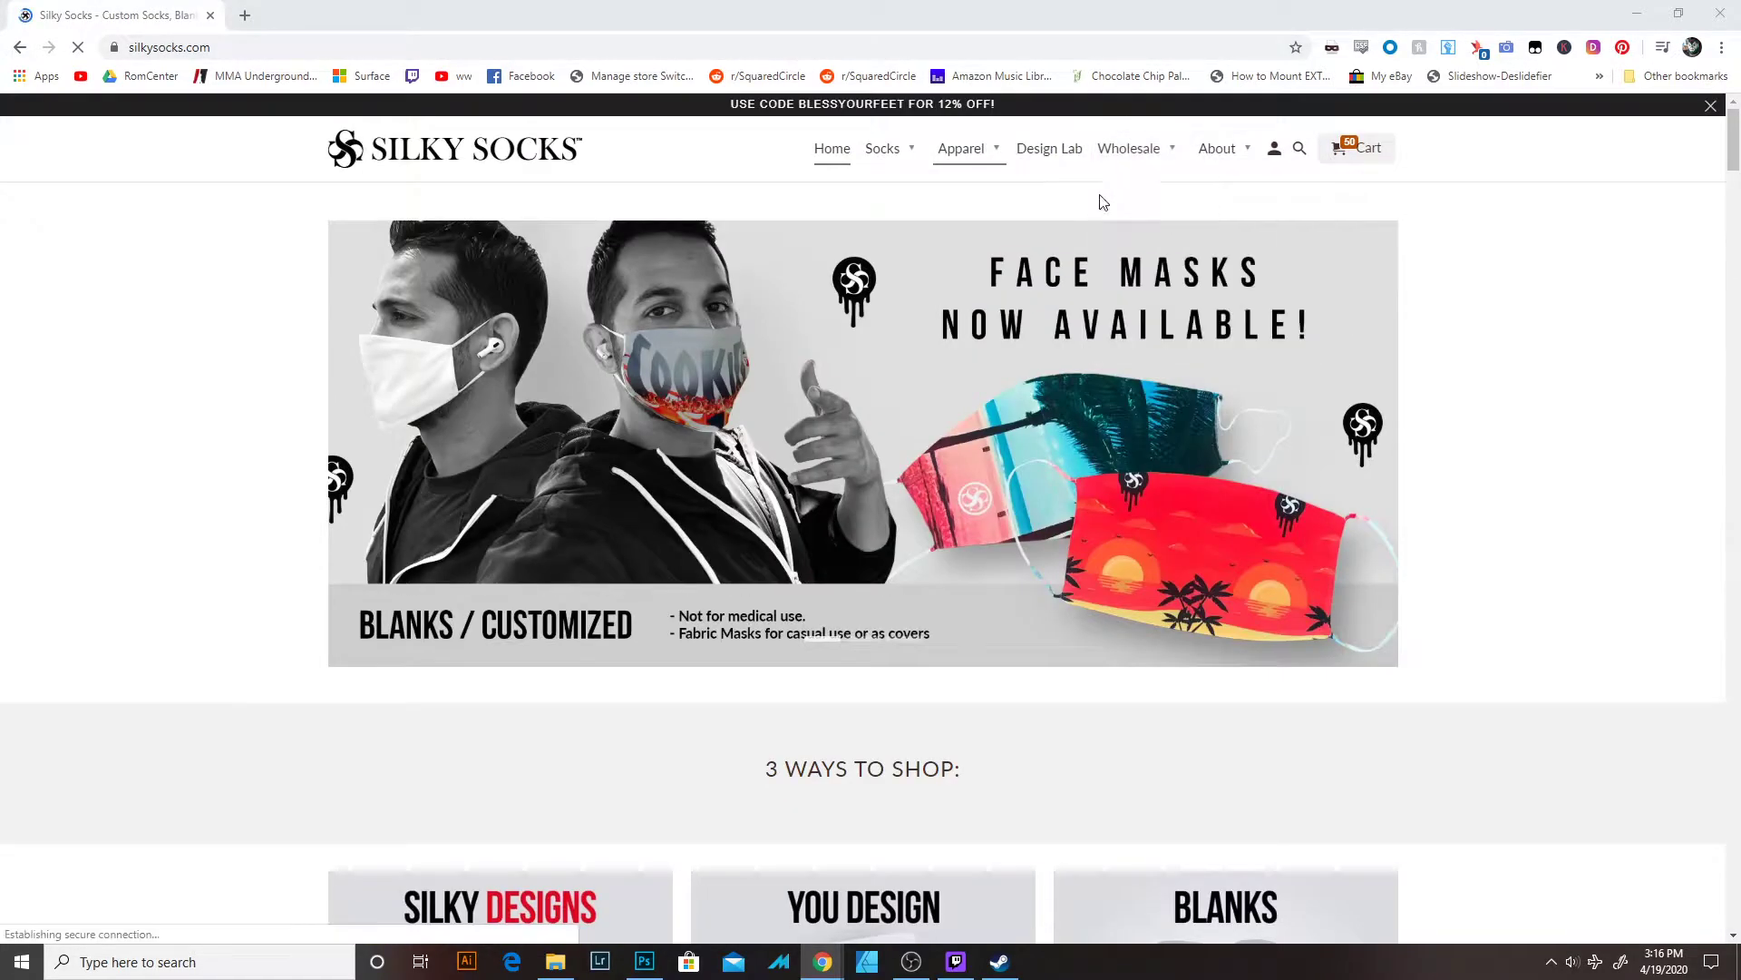
mouse_move(1133, 154)
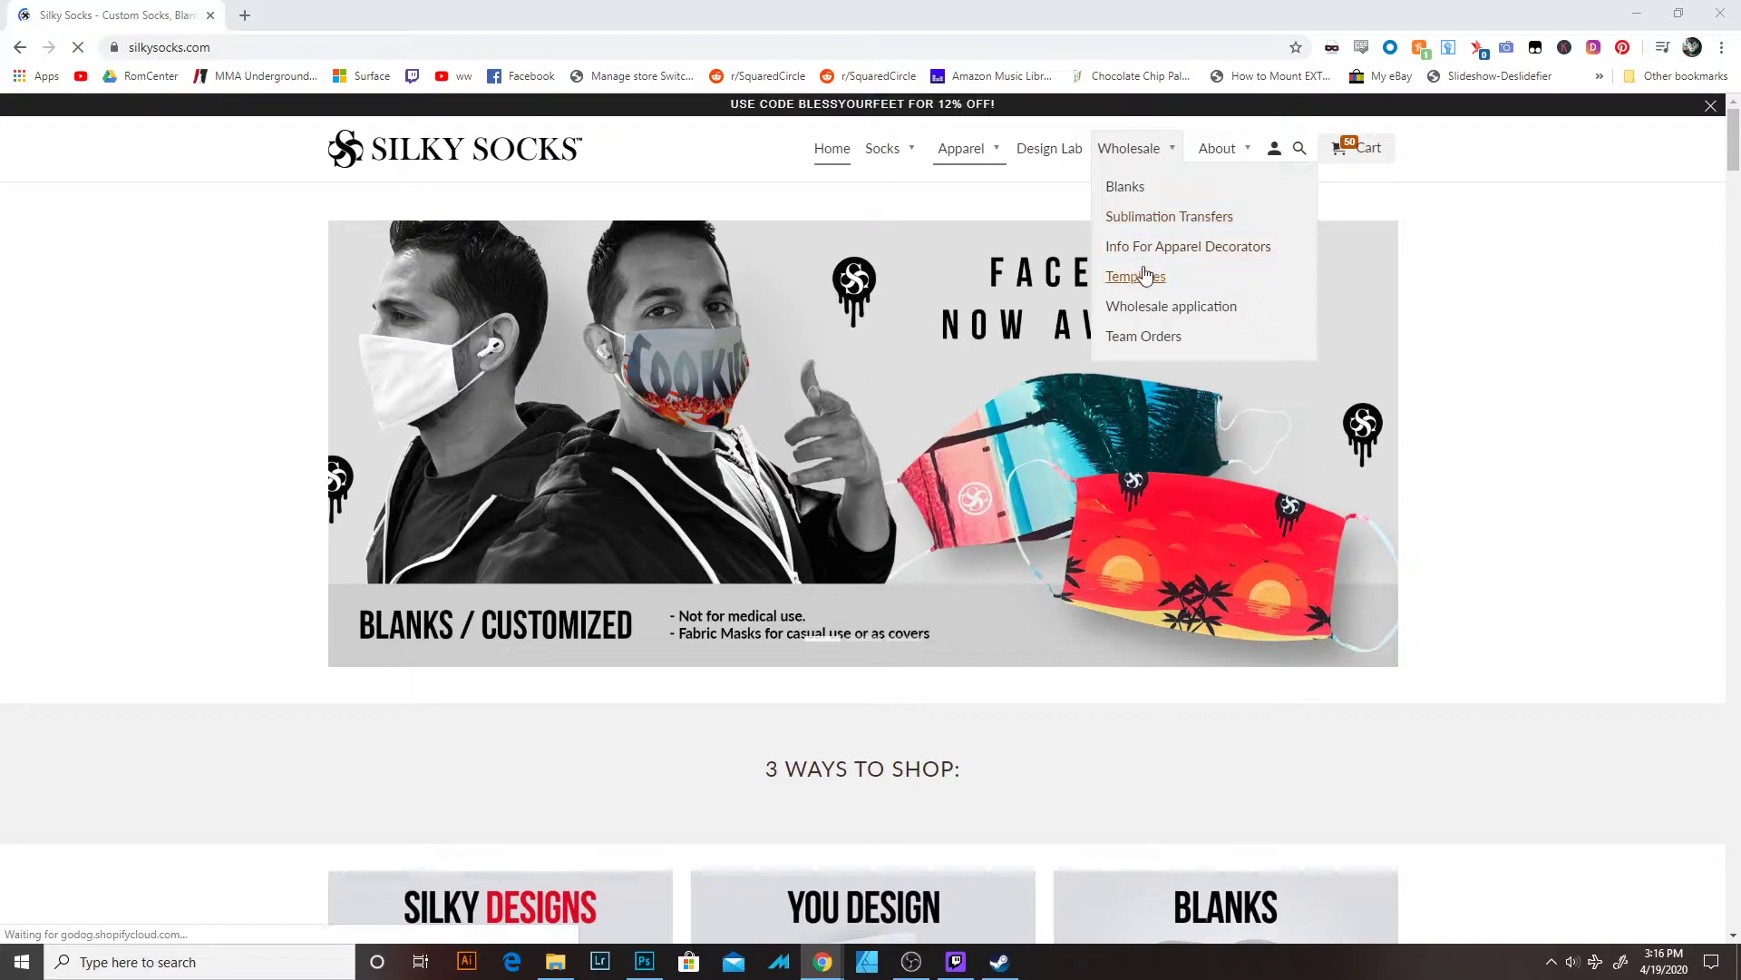
left_click(1141, 273)
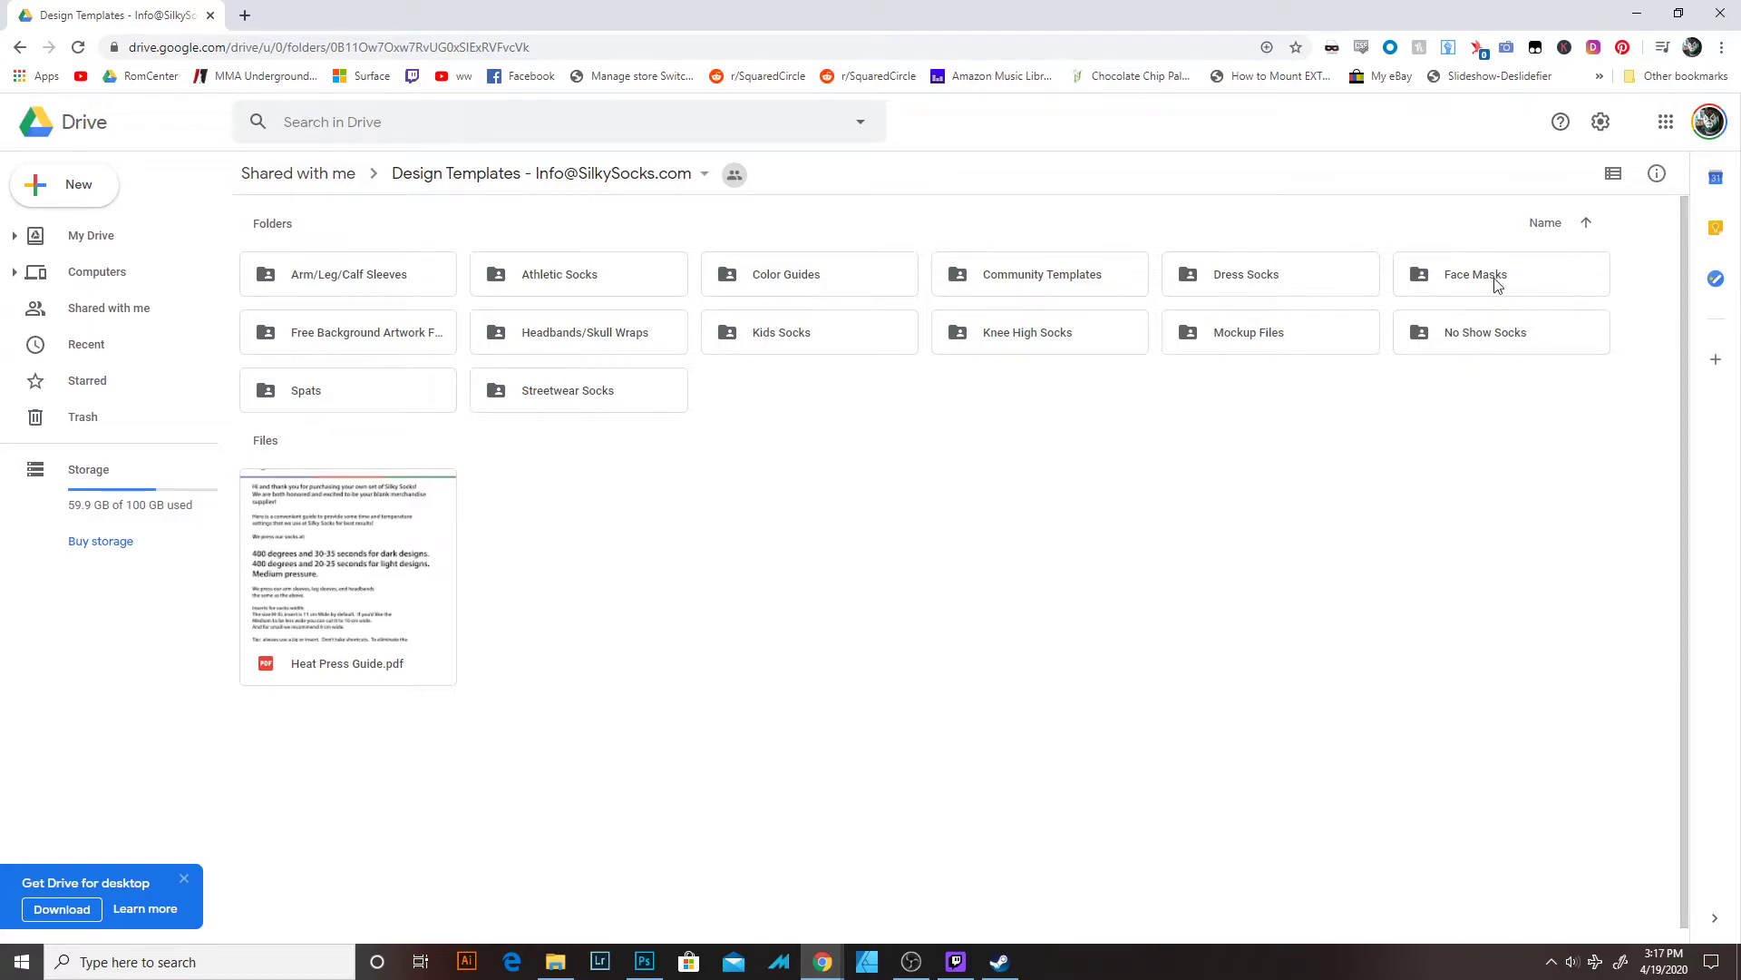
Open the Face Masks folder and download Face Masks Template.psd.
left_click(1464, 281)
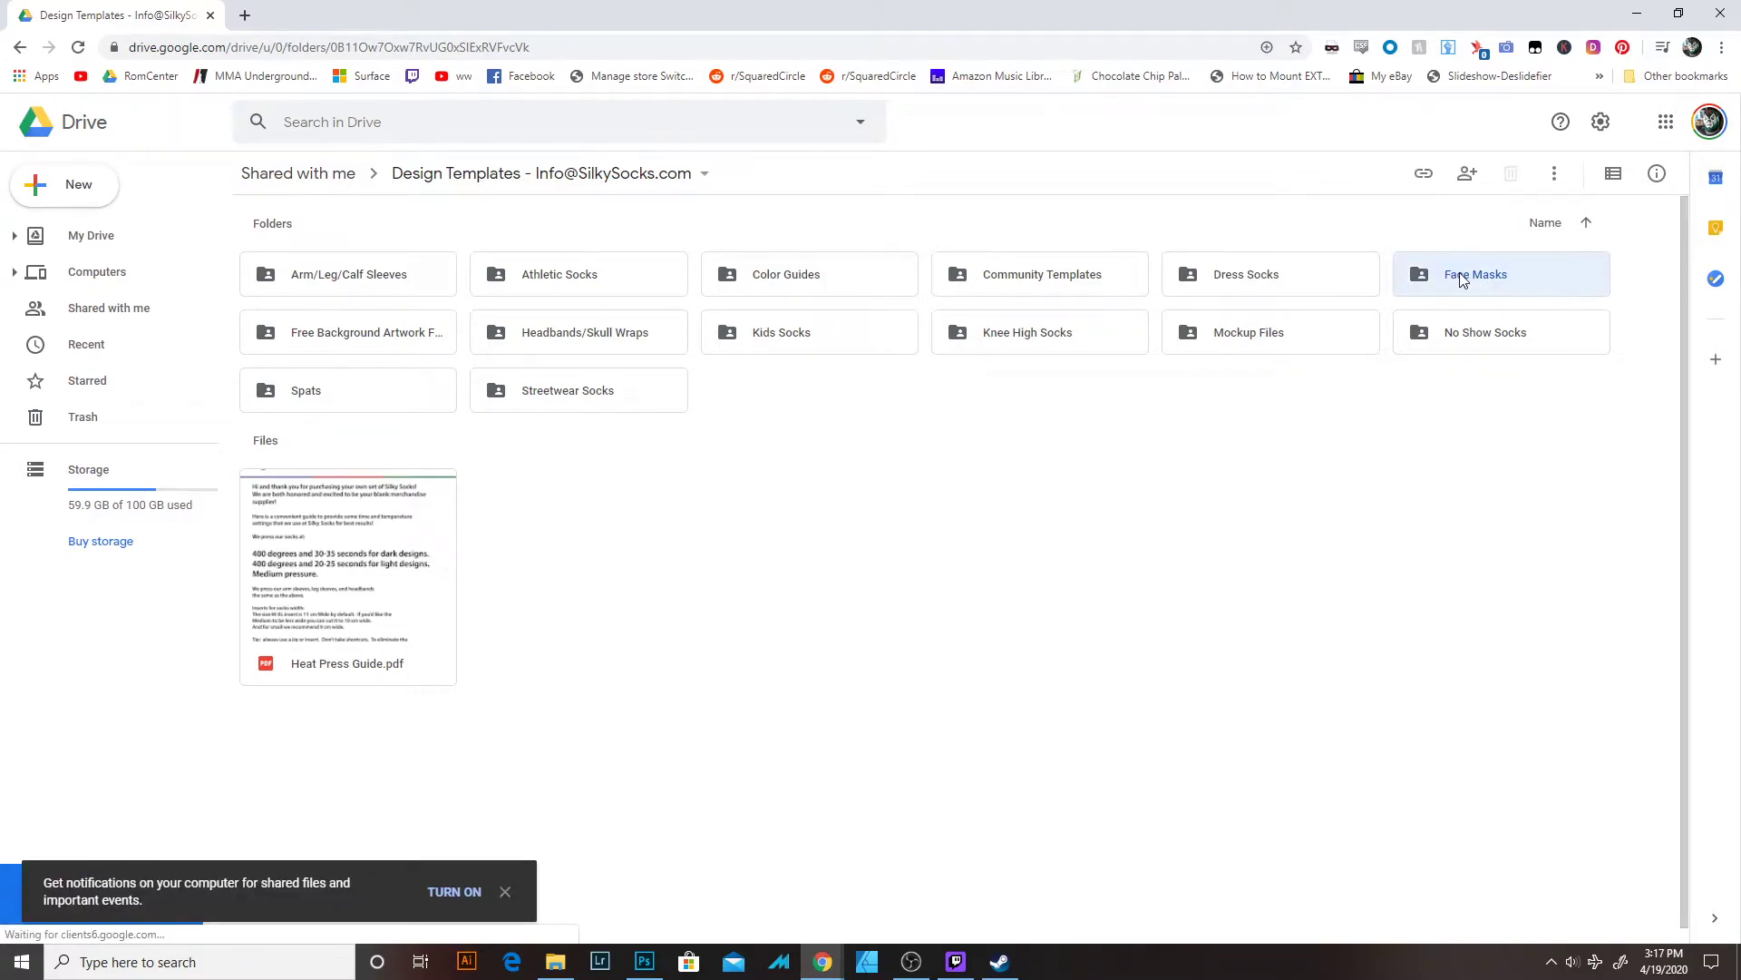
double_click(1464, 281)
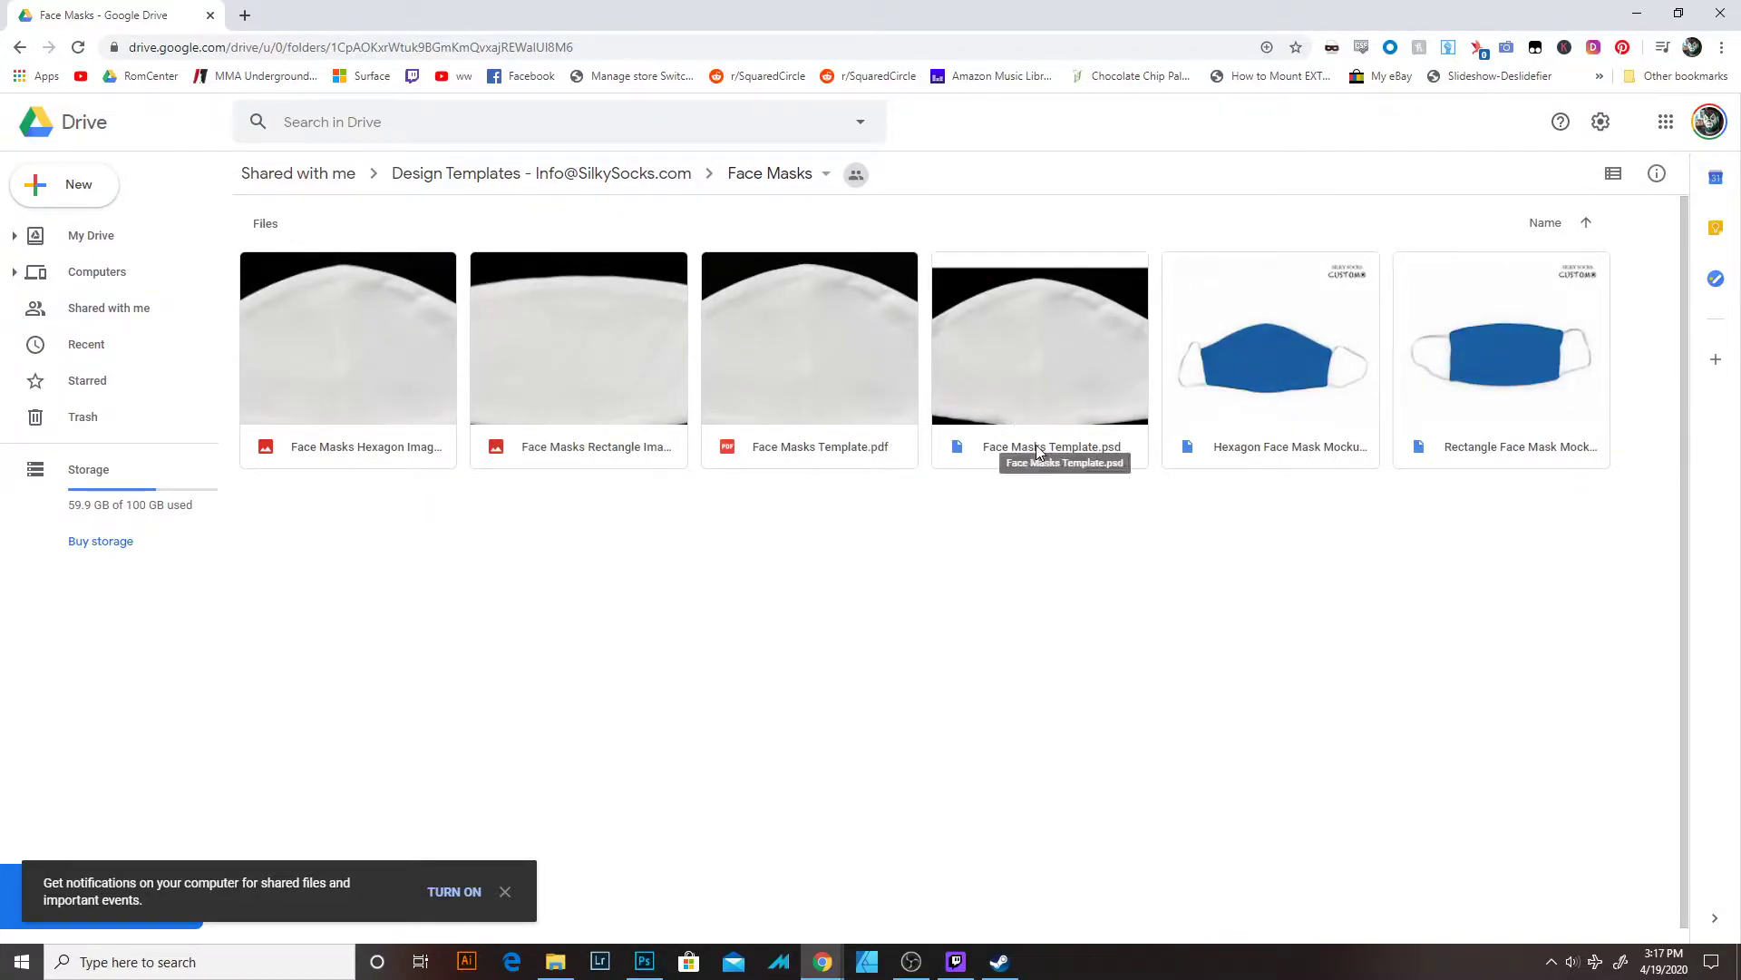
left_click(1049, 456)
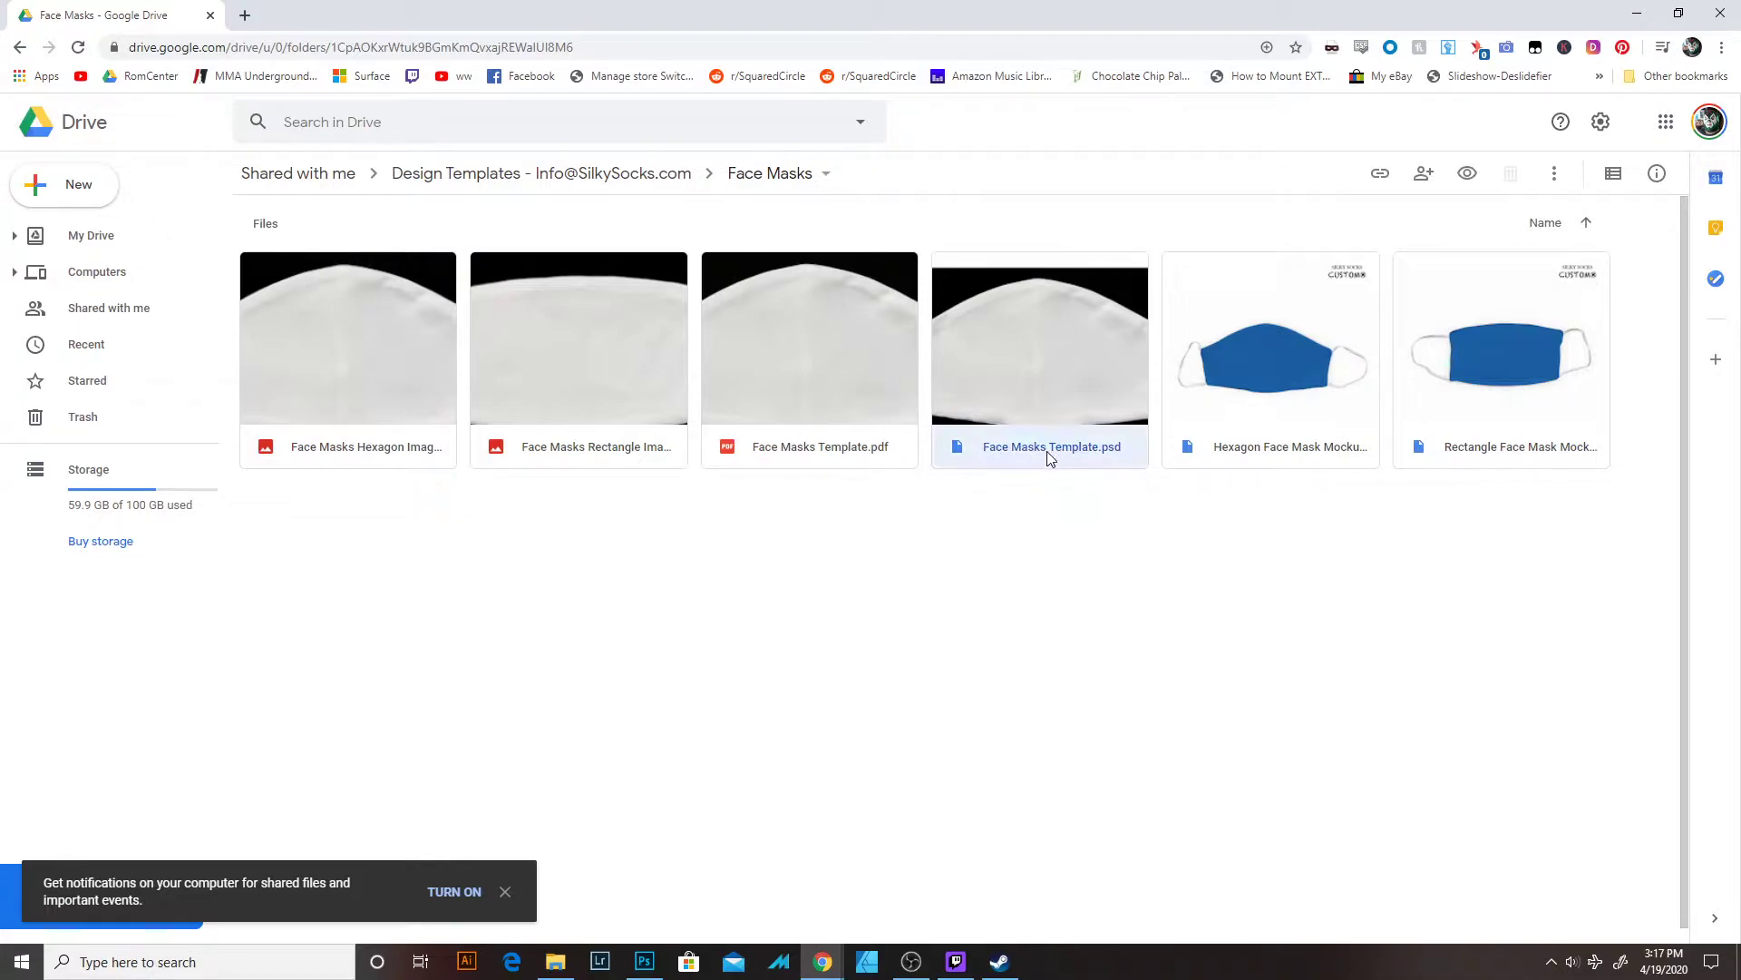
right_click(1042, 395)
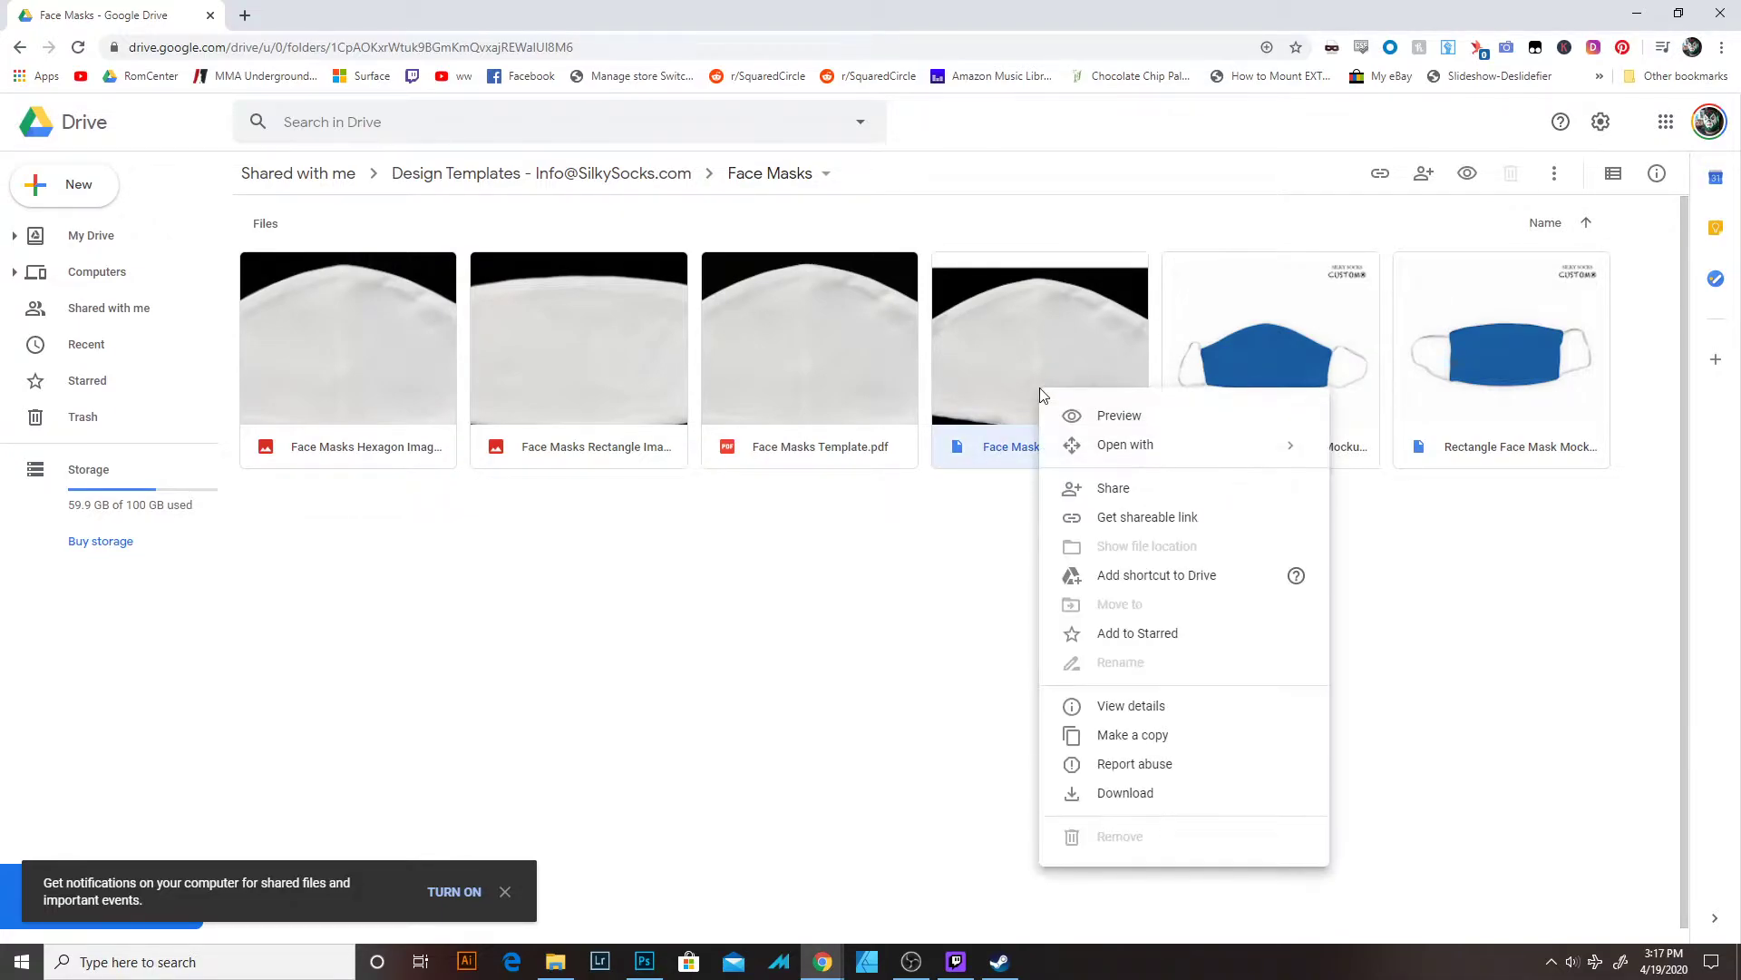
left_click(1003, 399)
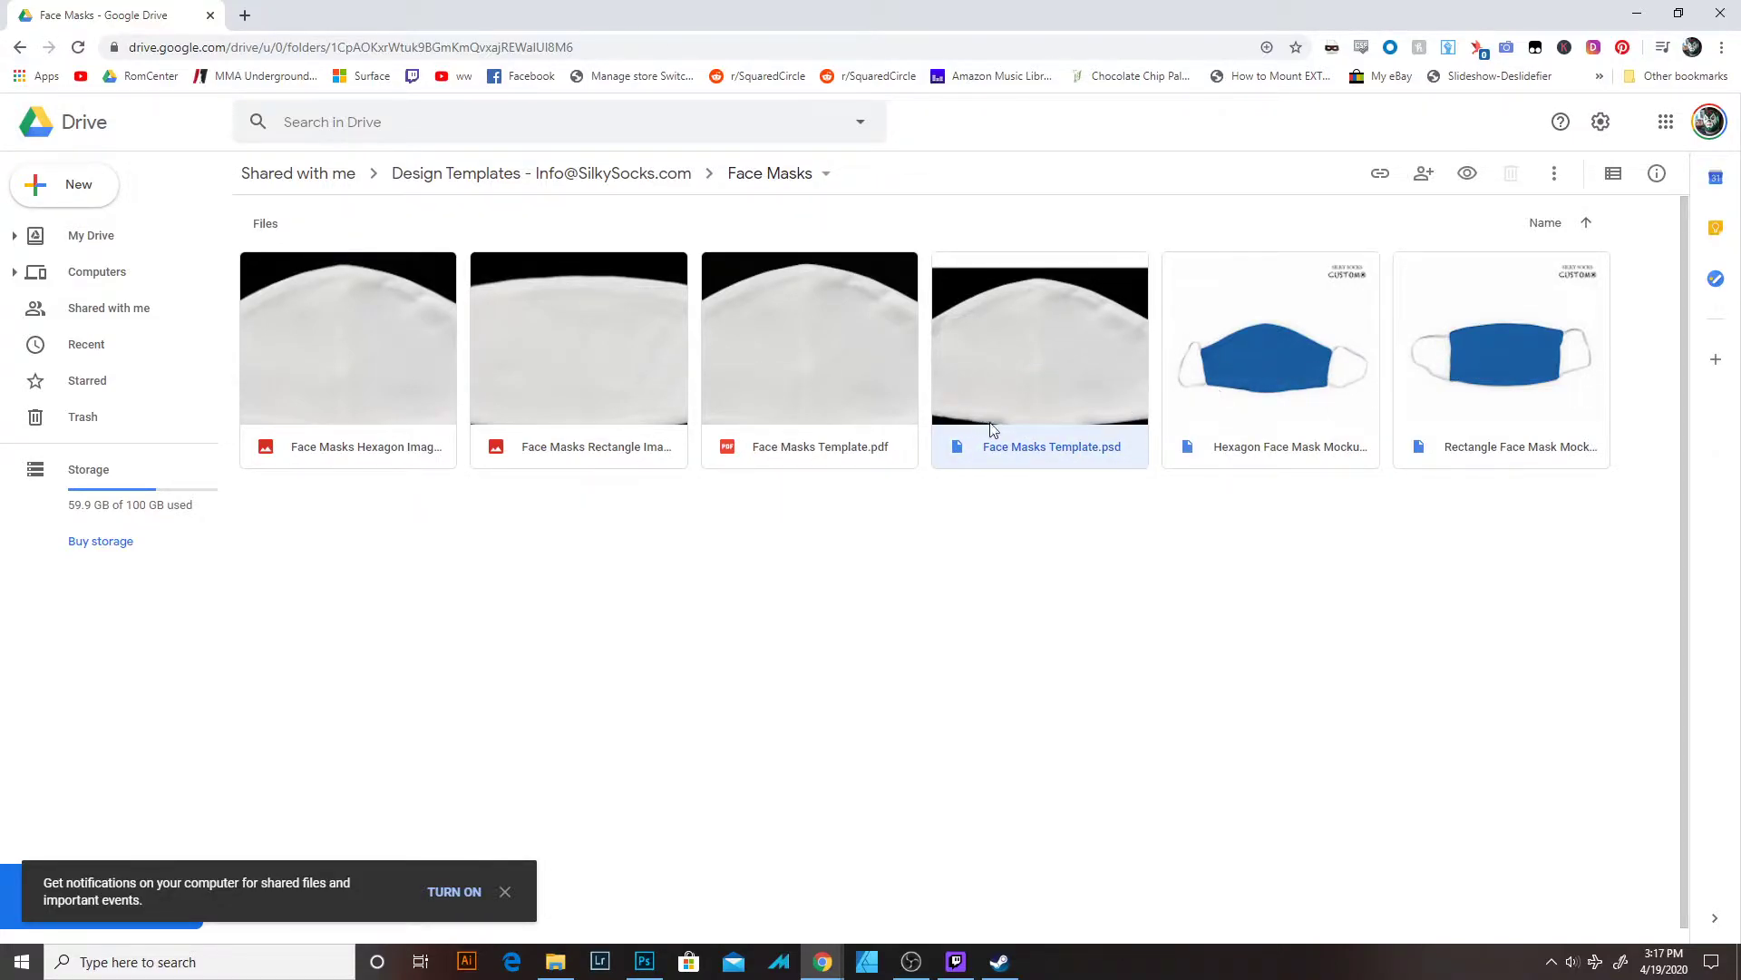
left_click(505, 891)
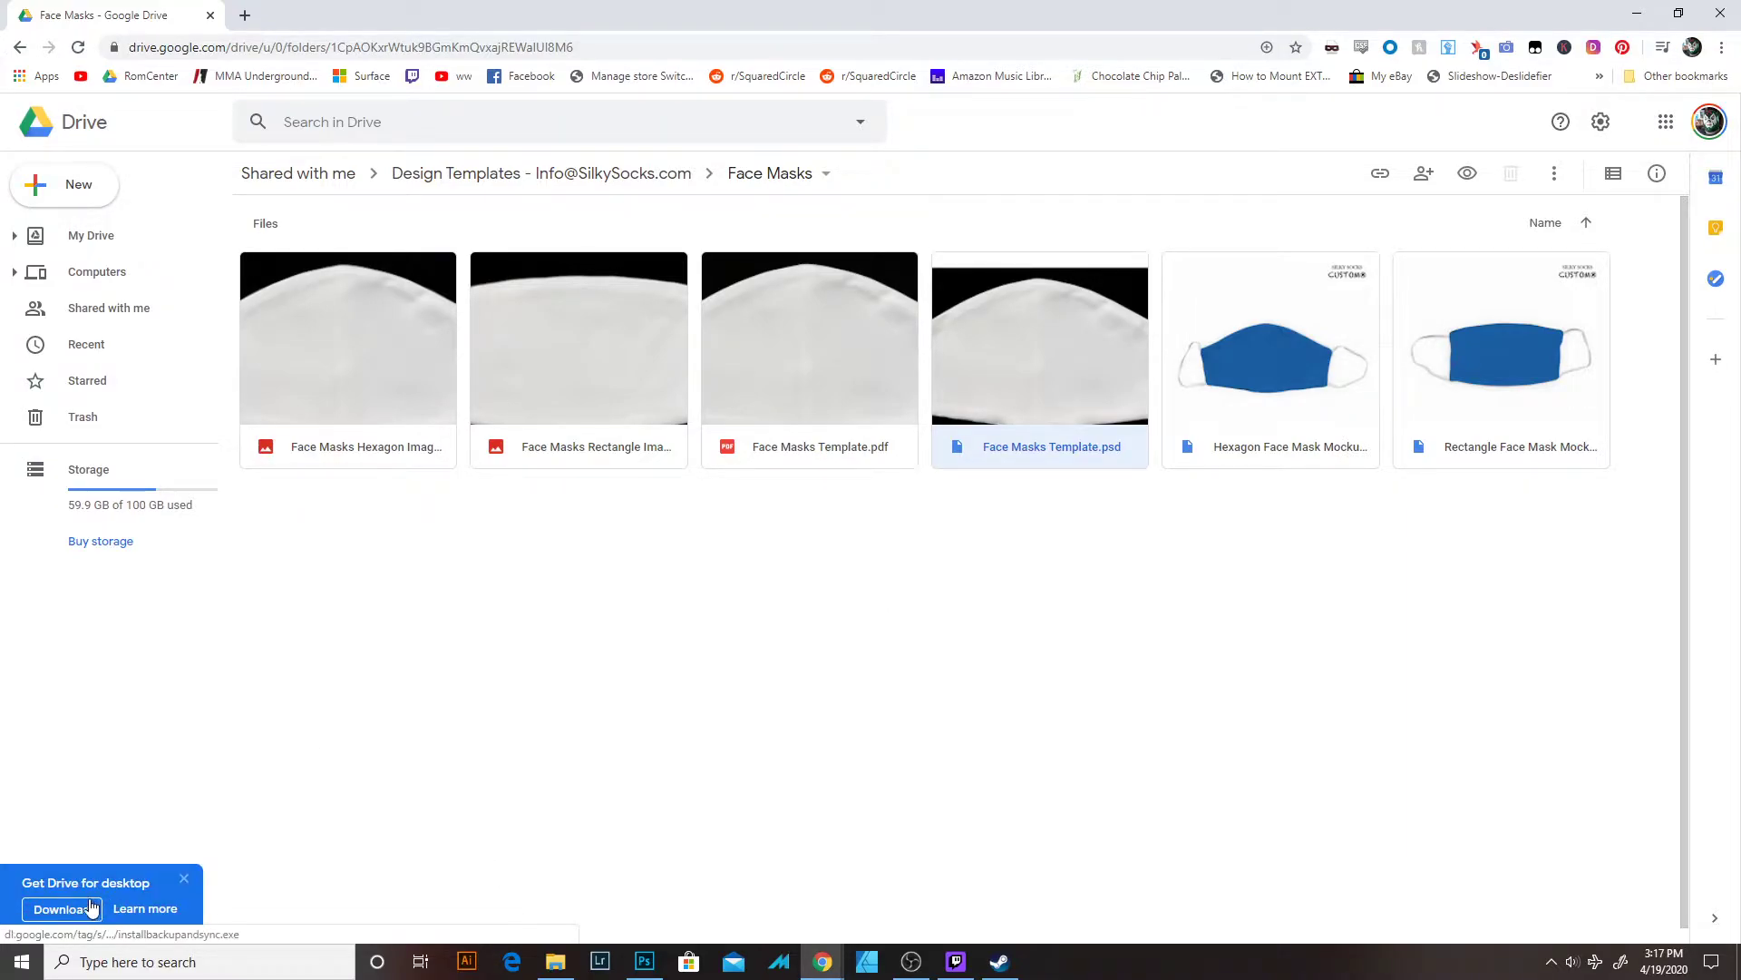
right_click(1060, 345)
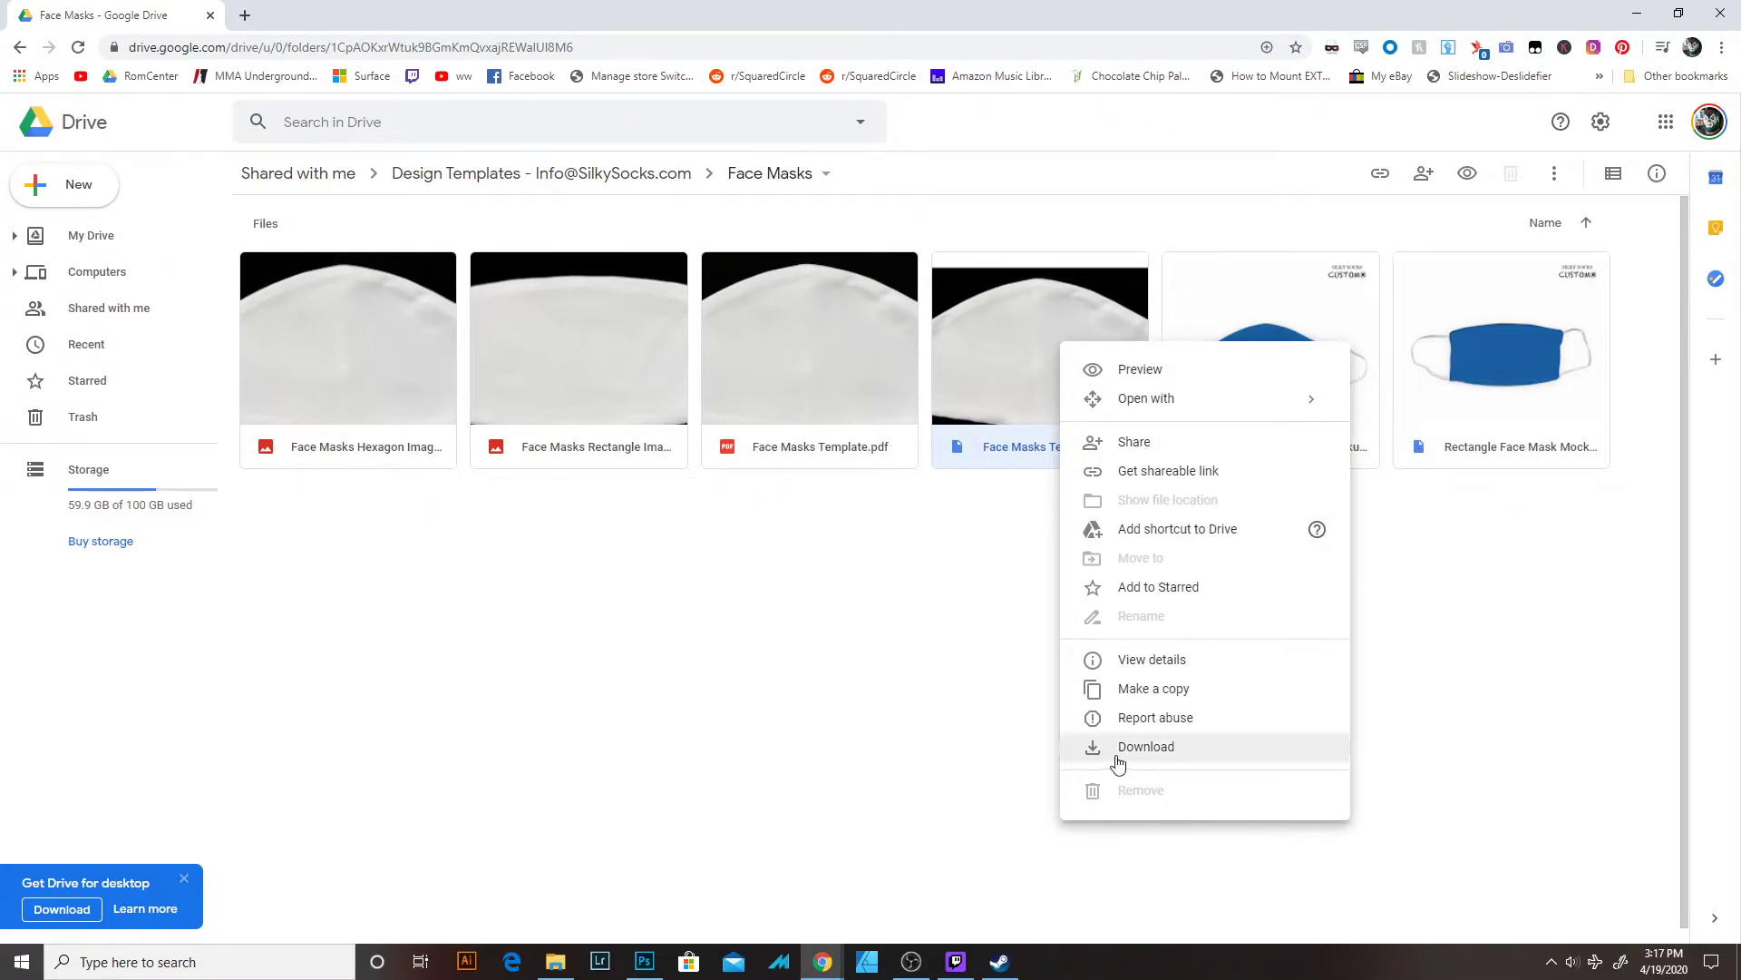
left_click(1119, 755)
Download the Hexagon Face Mask mockup file.
left_click(1225, 344)
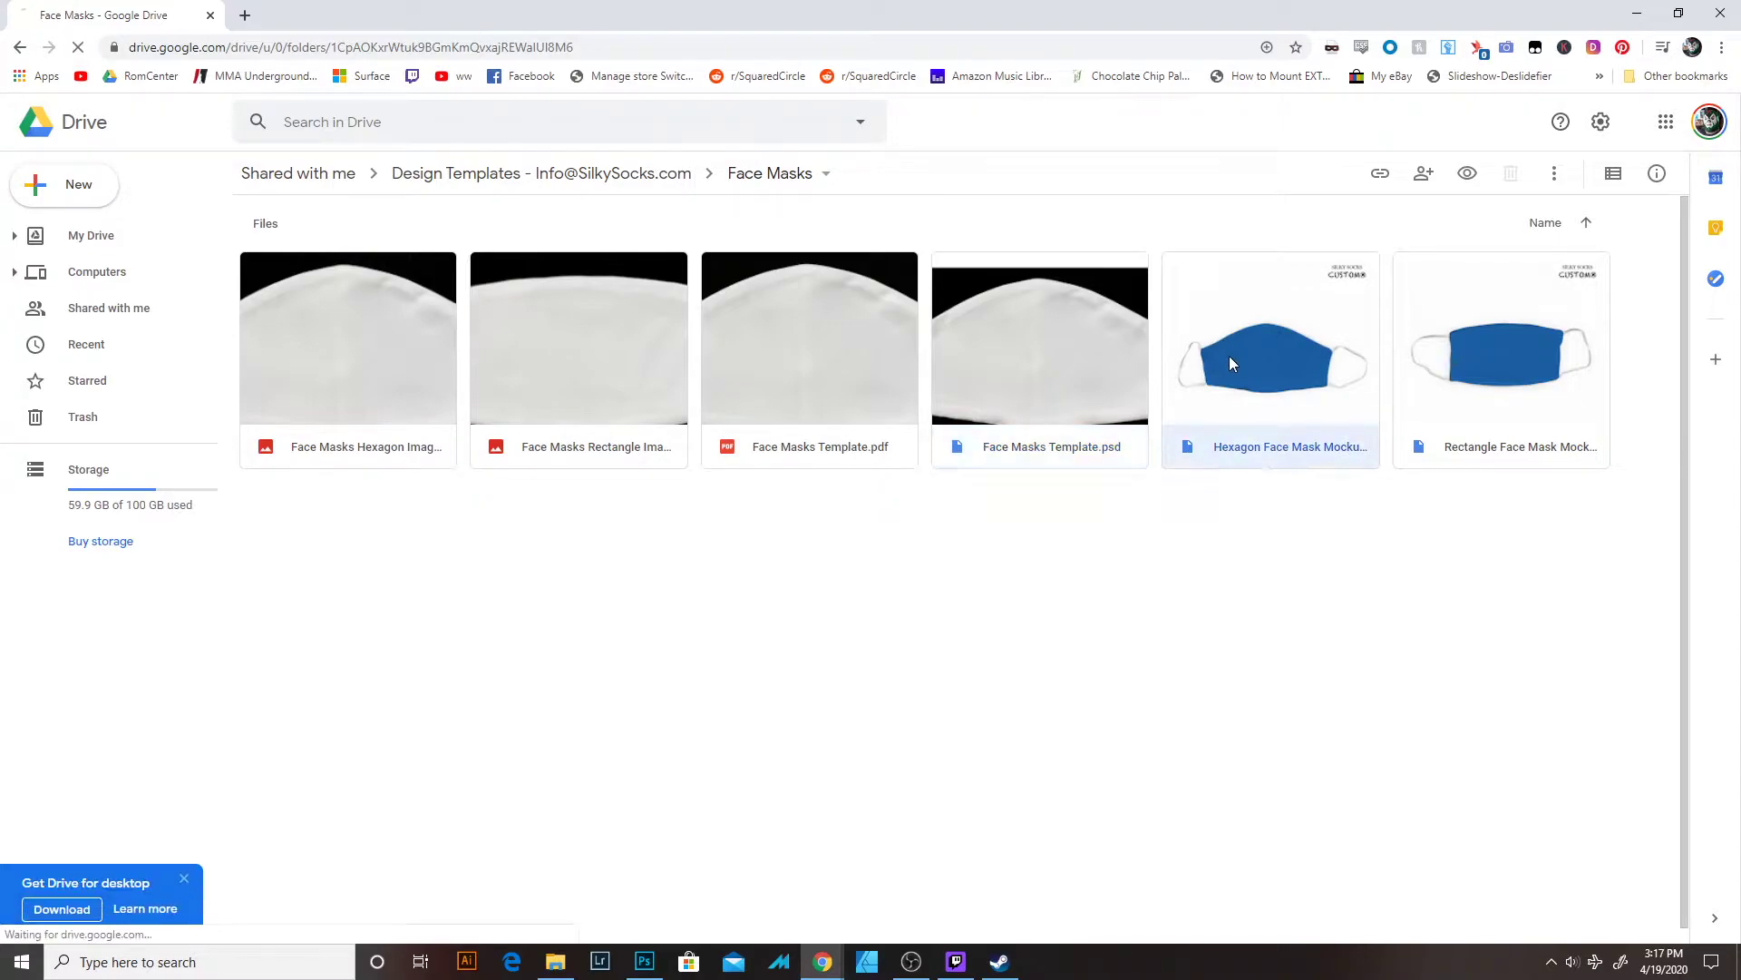
right_click(1250, 381)
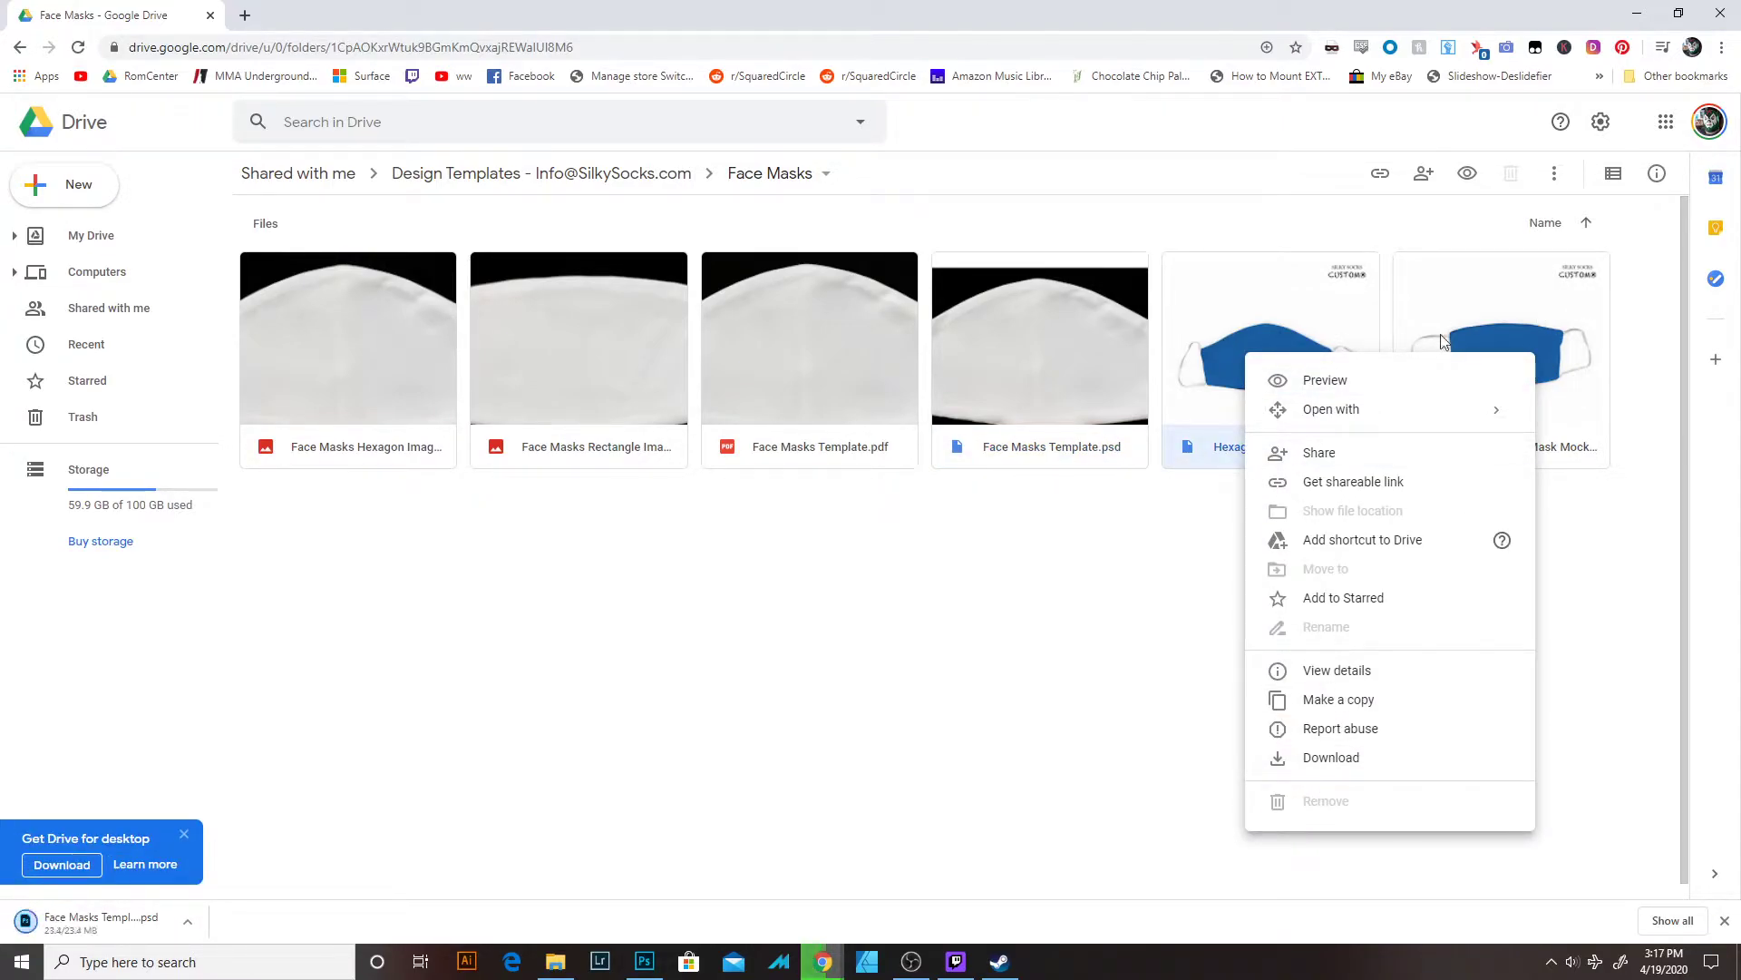
left_click(1318, 761)
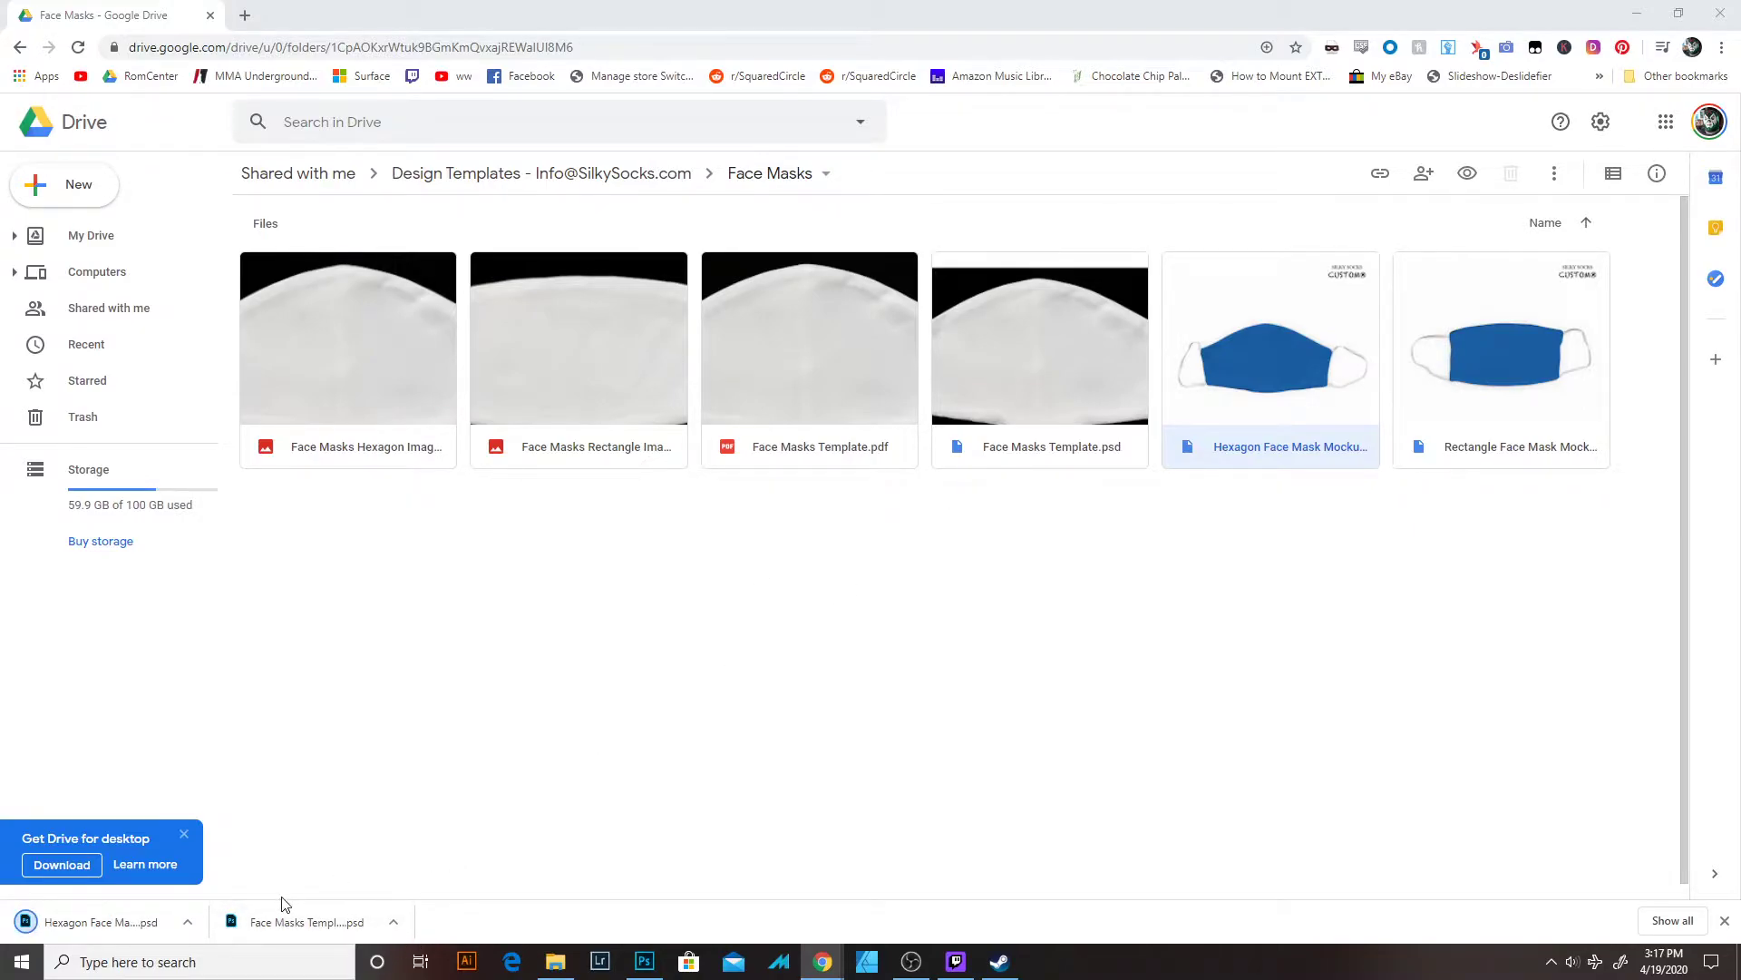
Open Face Masks Template (1).psd without its embedded profile, hiding Place Art Here and Image- Rectangle.
left_click(292, 923)
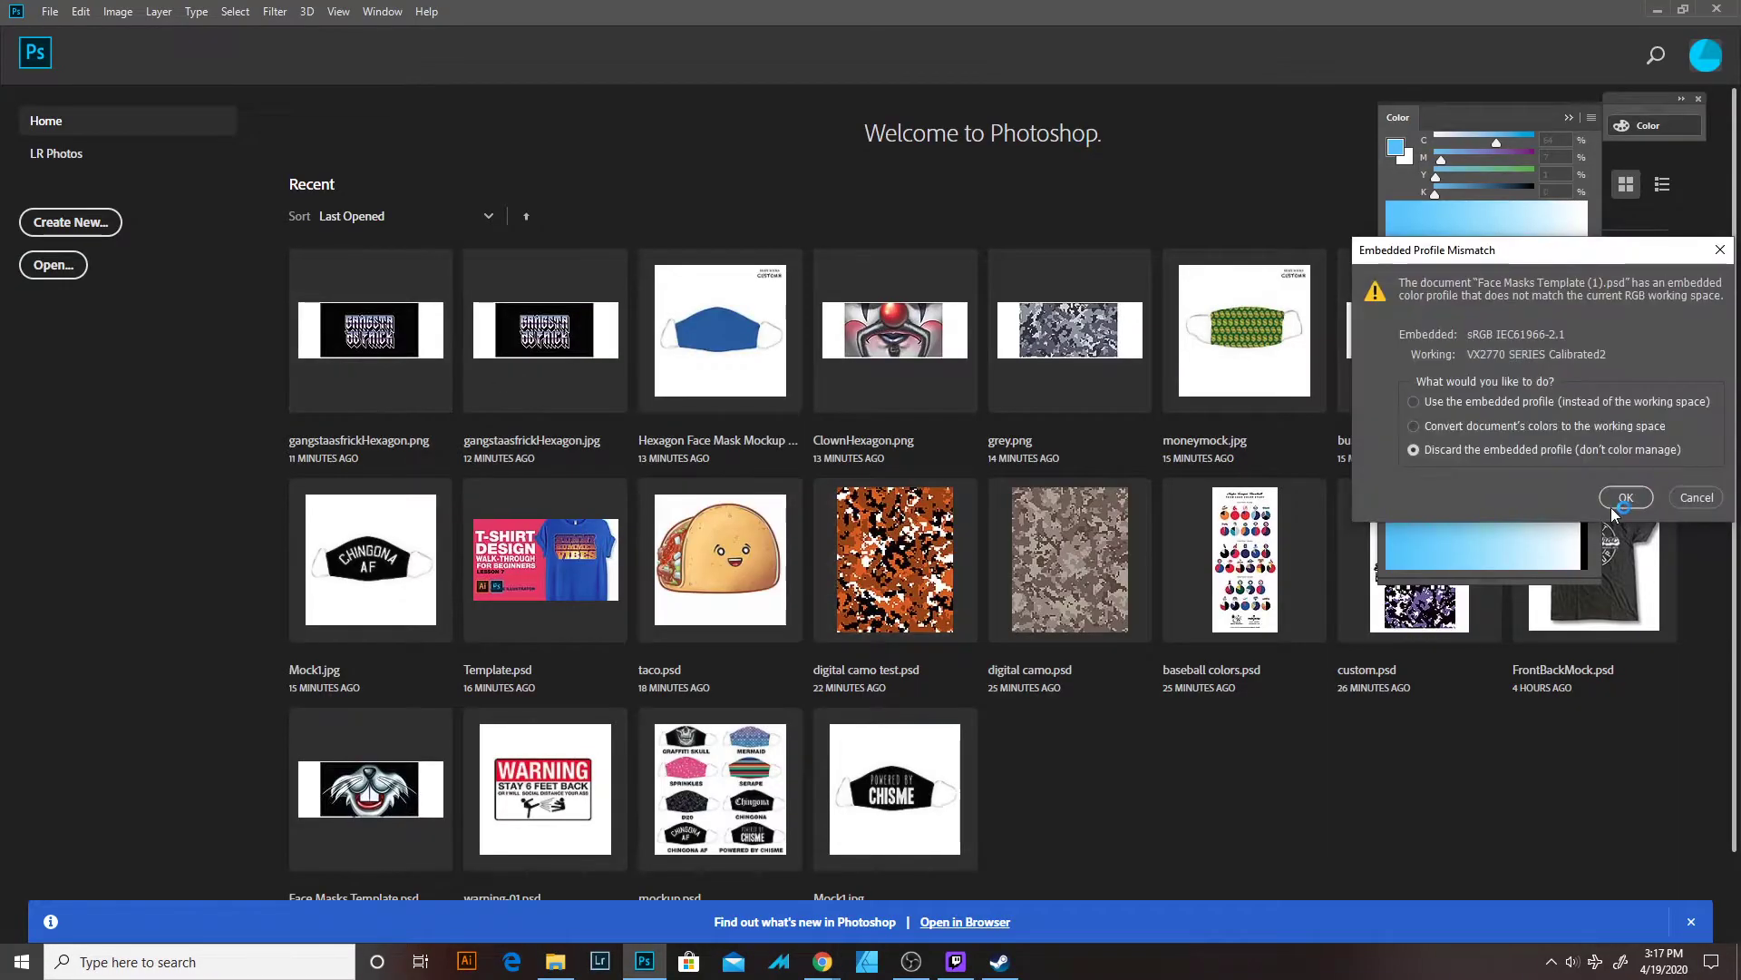
left_click(1616, 504)
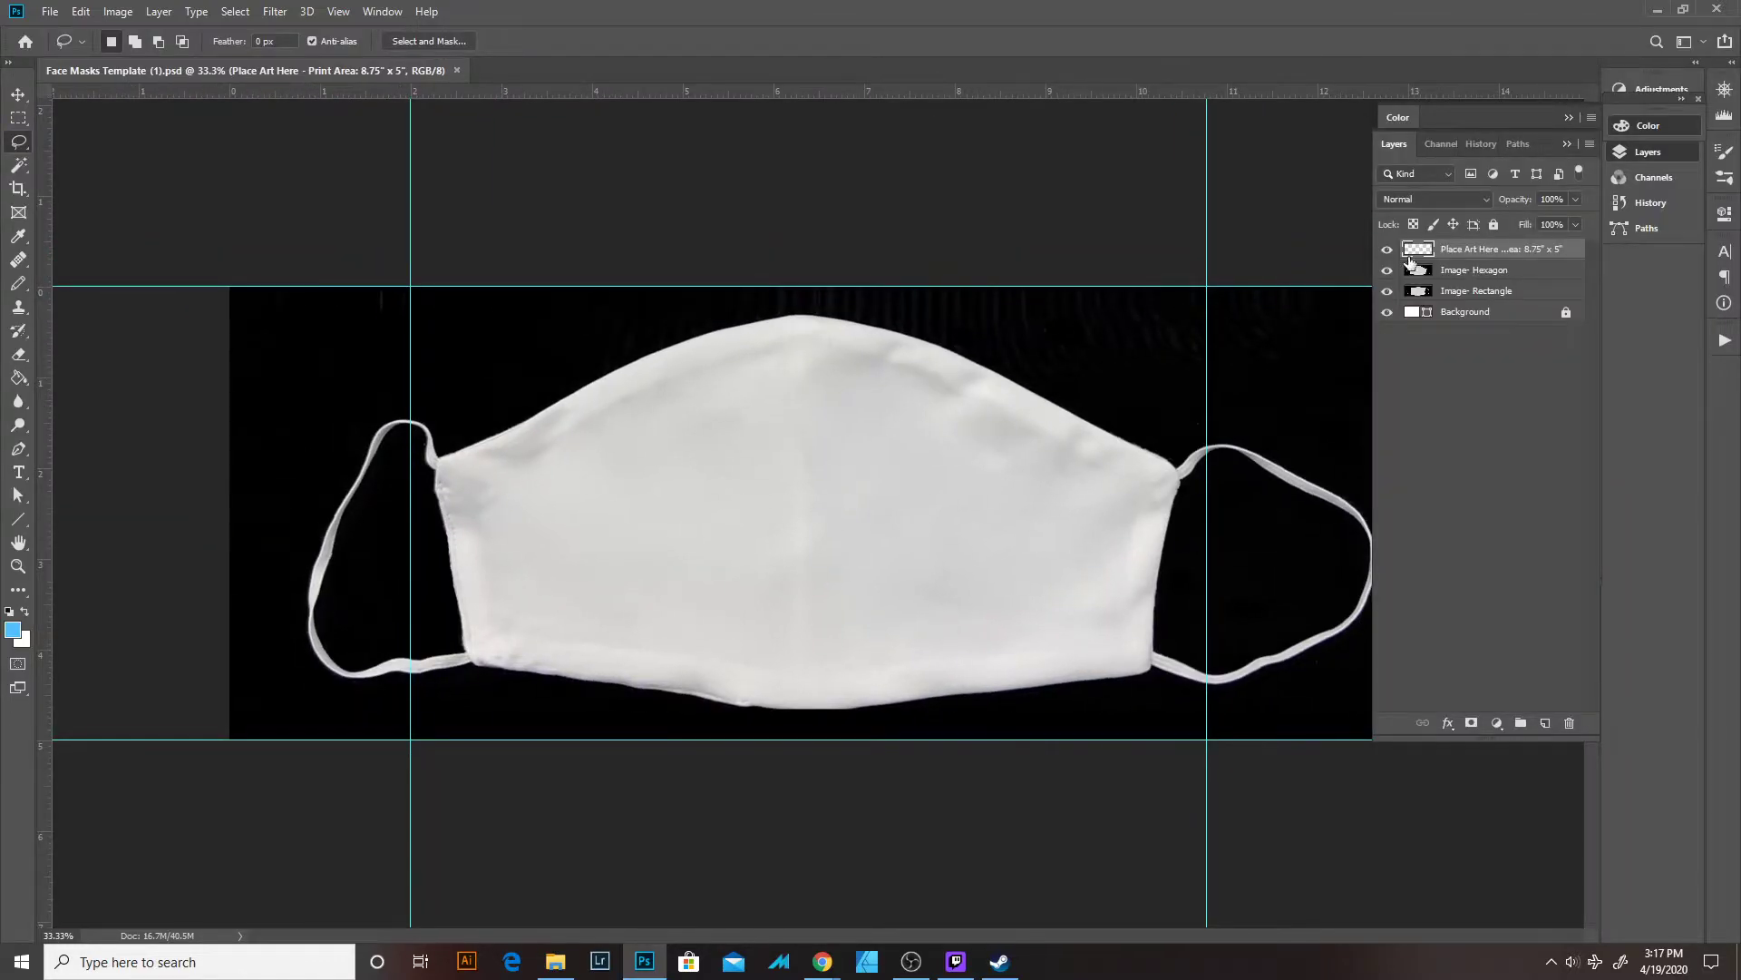
left_click(1390, 252)
left_click(1387, 270)
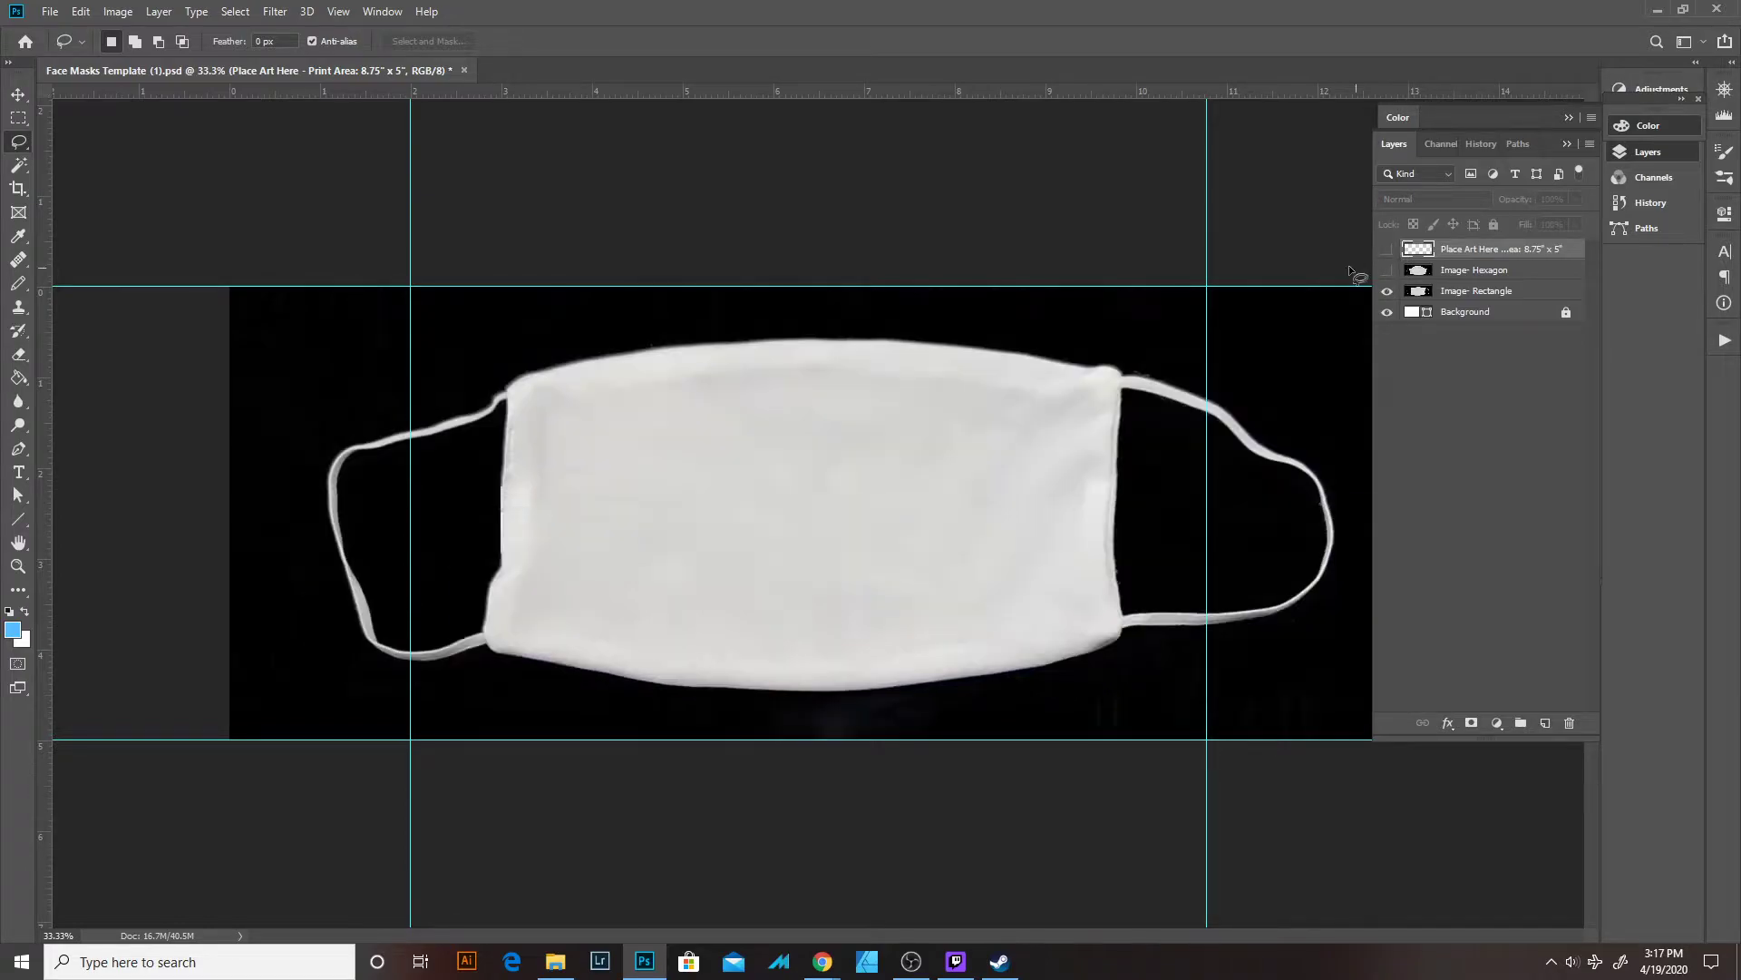
left_click(1387, 270)
left_click(1388, 292)
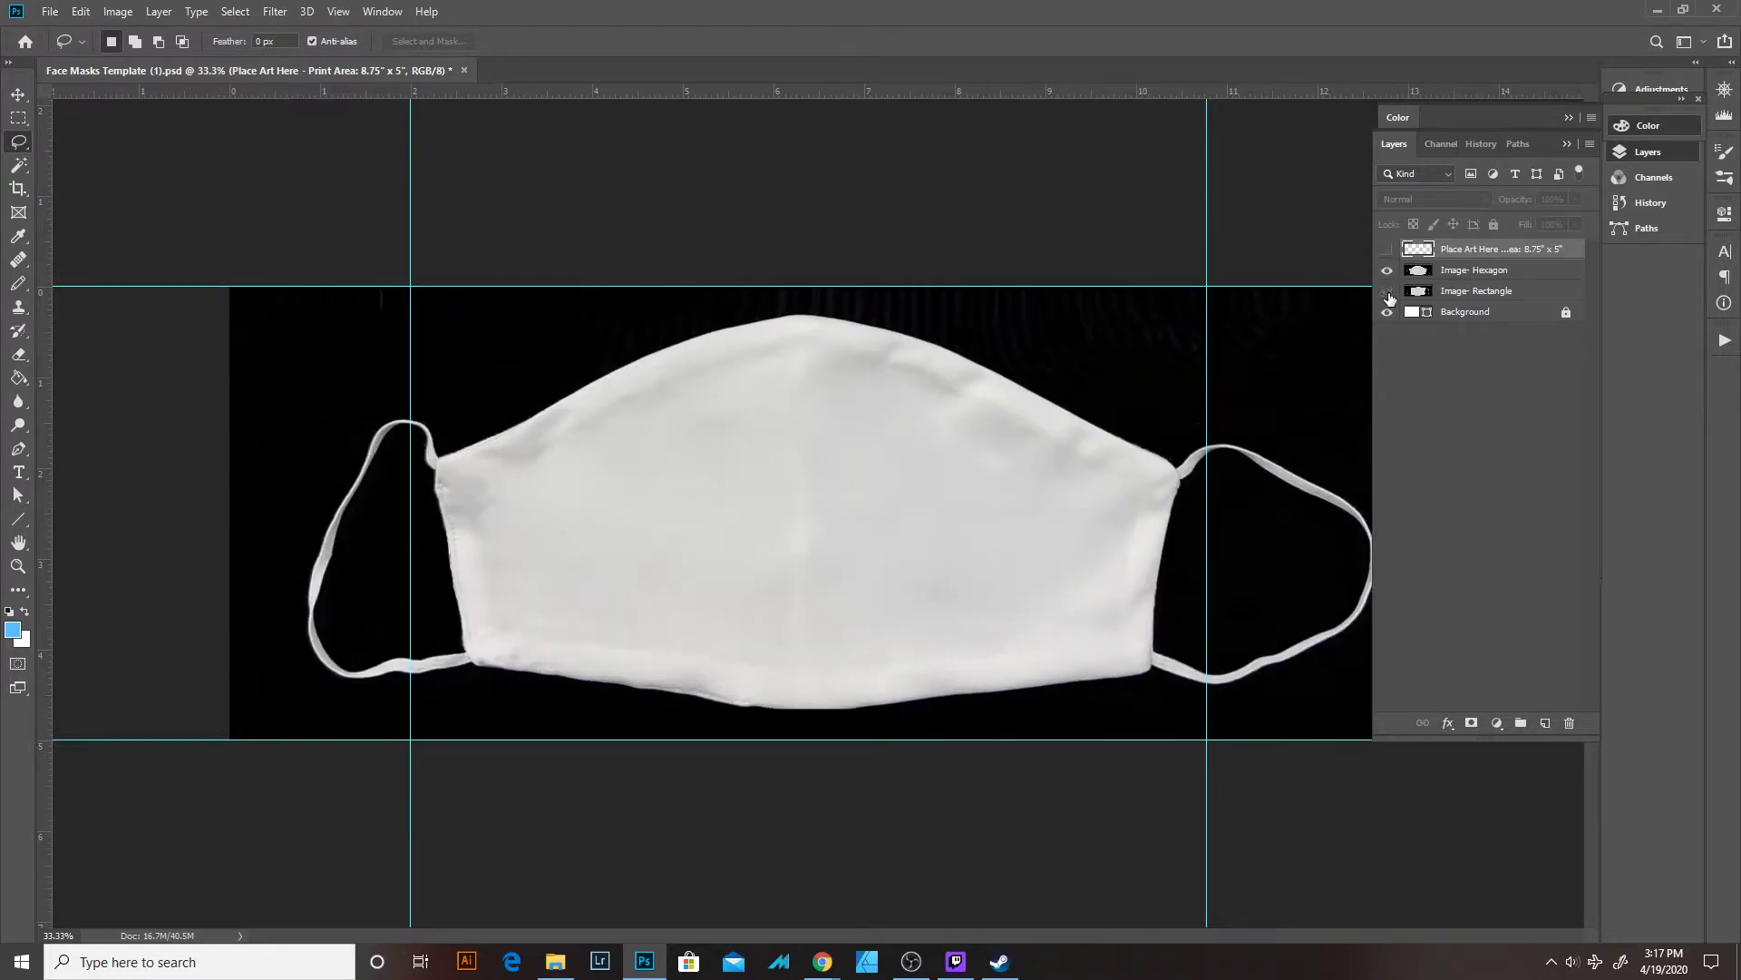
left_click(1388, 292)
left_click(1388, 292)
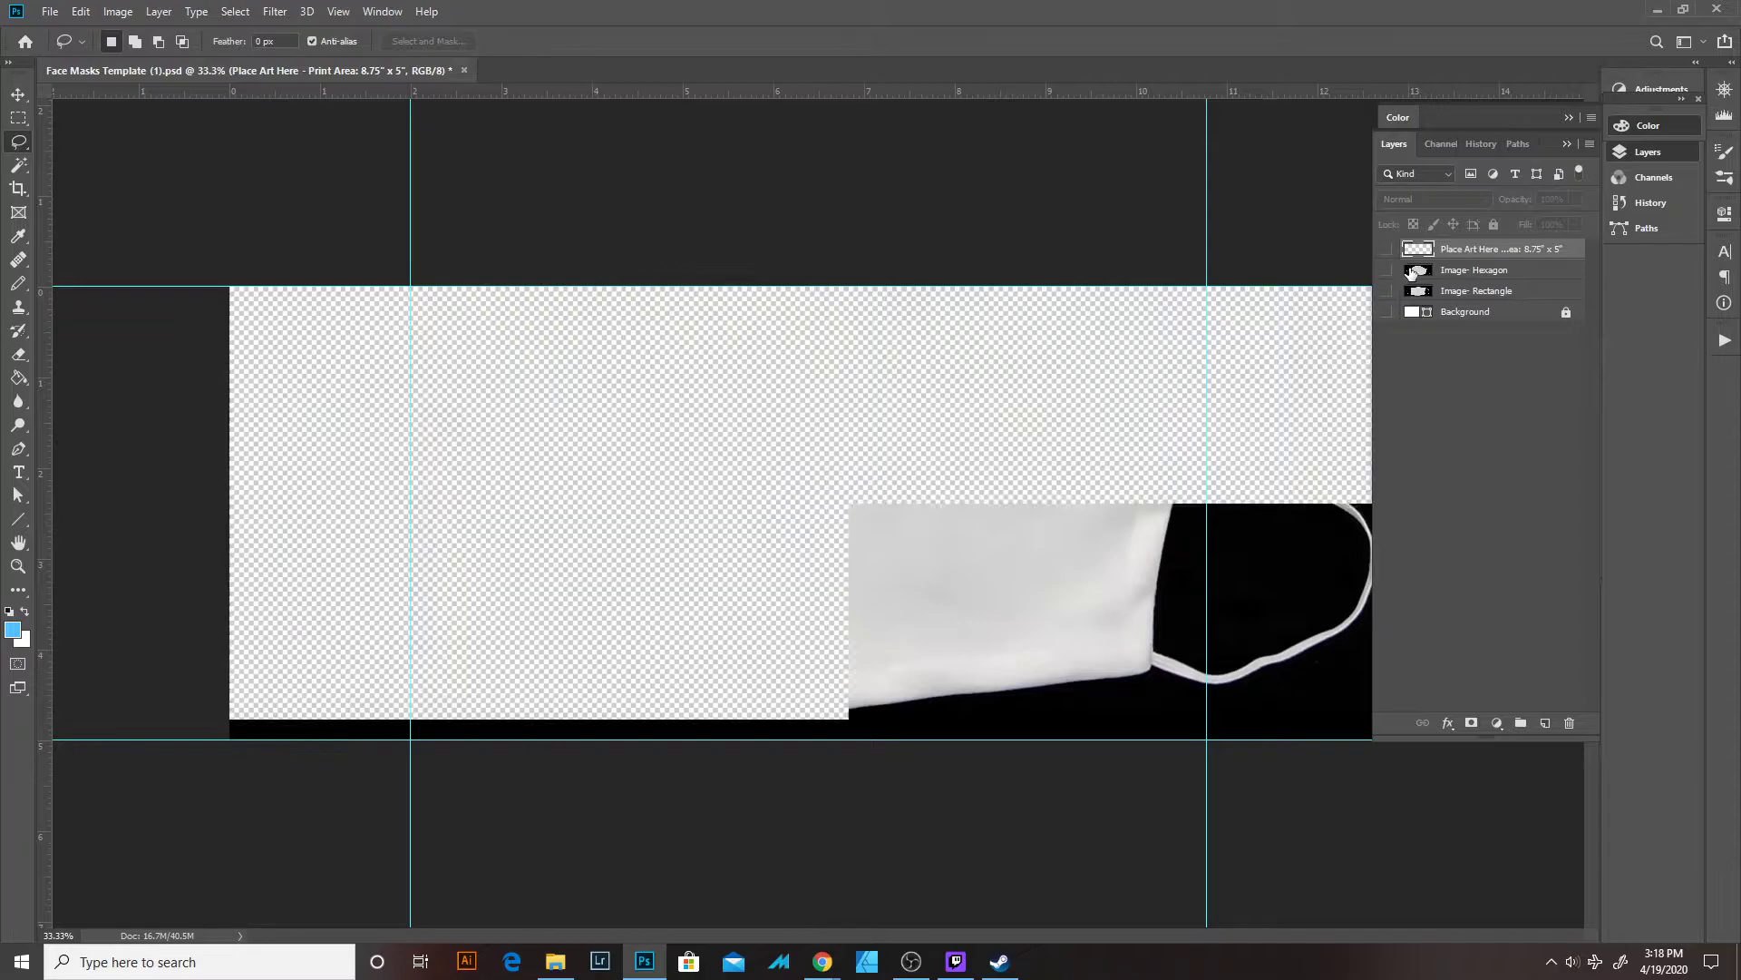
Set Image- Hexagon to Screen blending and add a new layer above Image- Rectangle.
left_click(1415, 271)
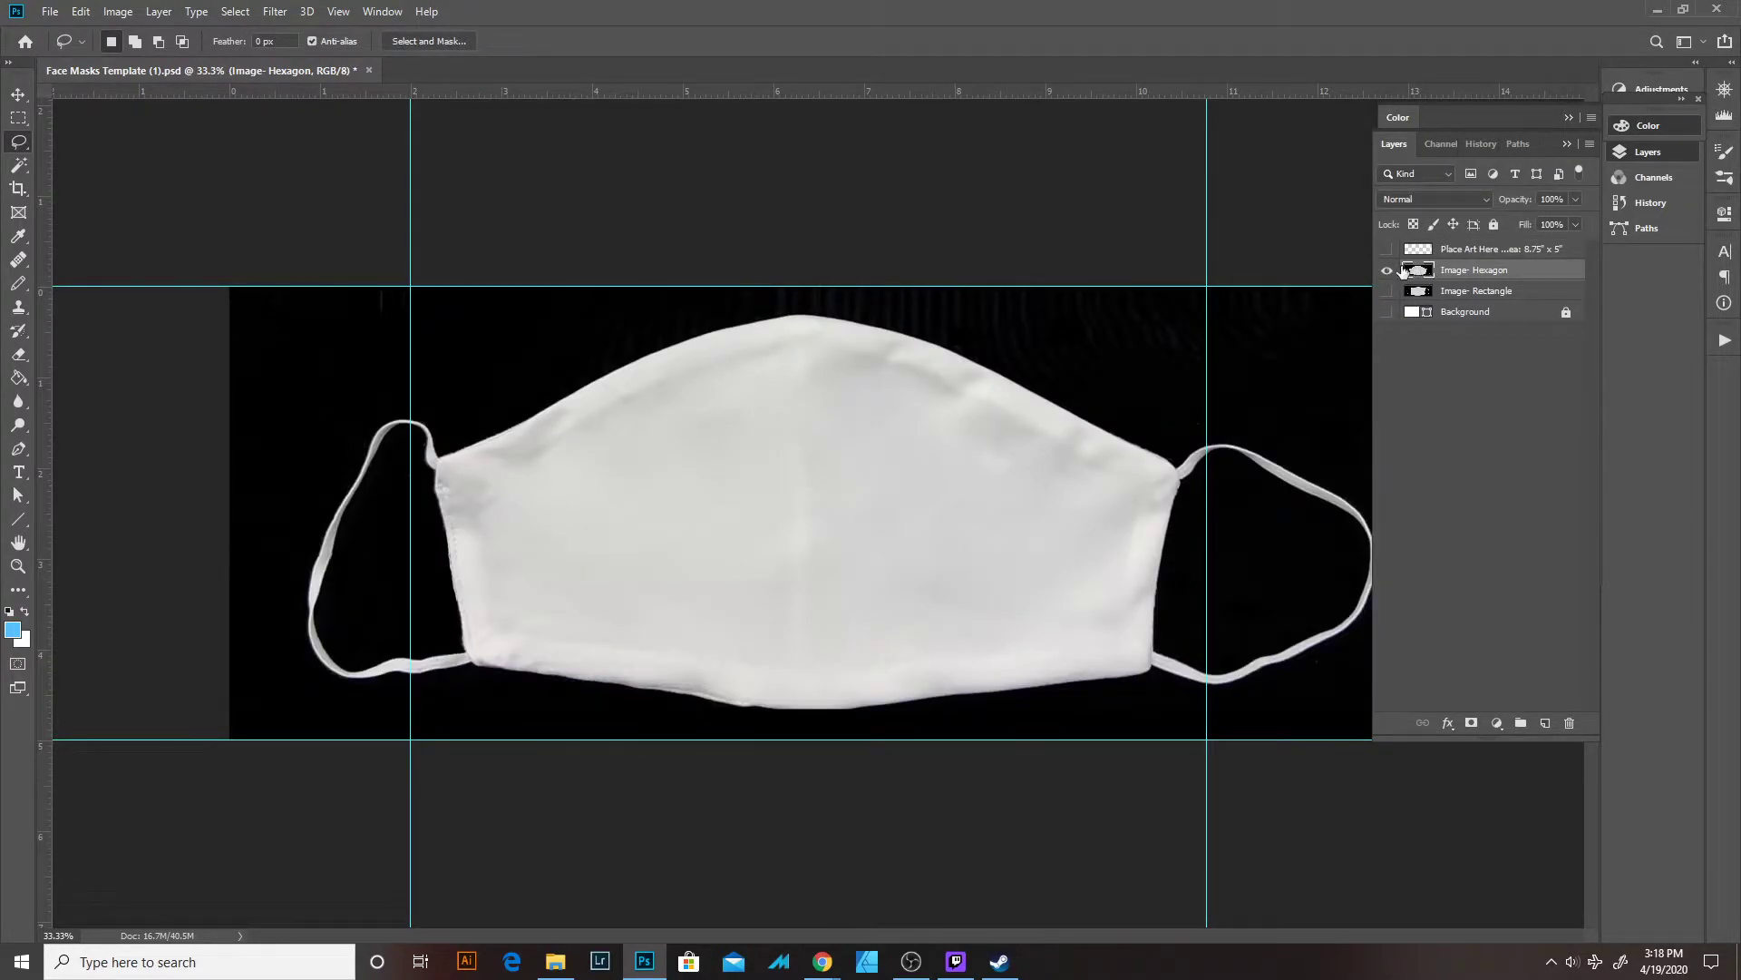
left_click(1444, 197)
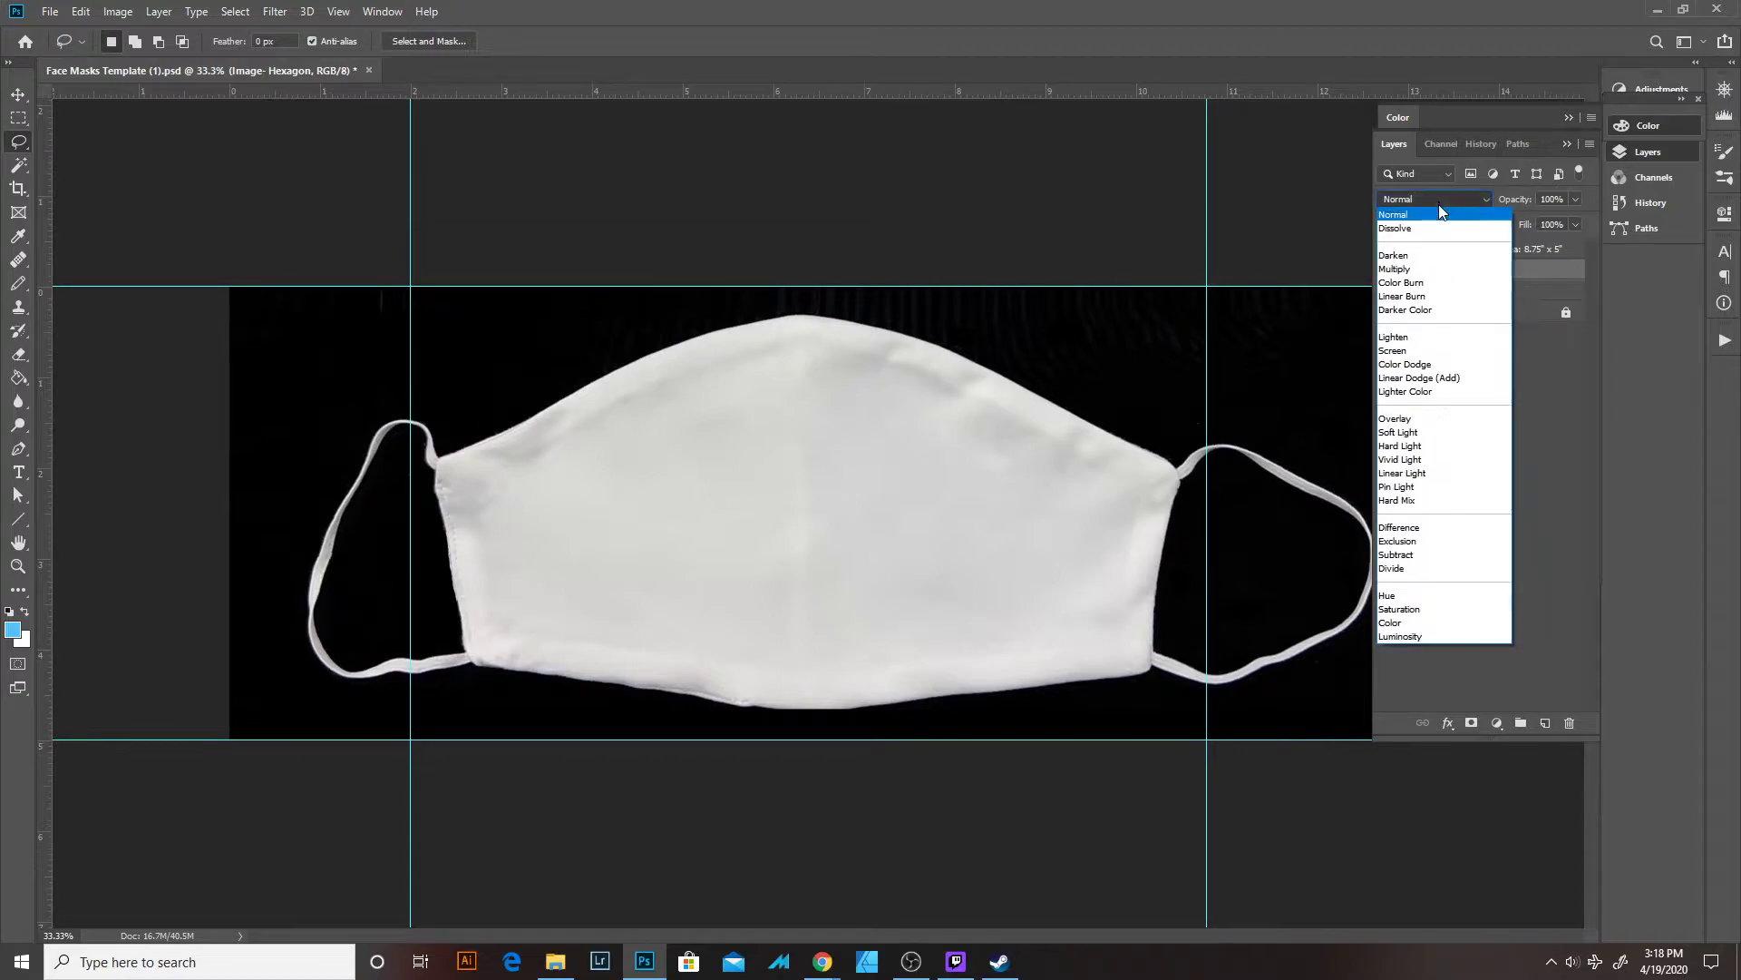
left_click(1439, 350)
left_click(1411, 296)
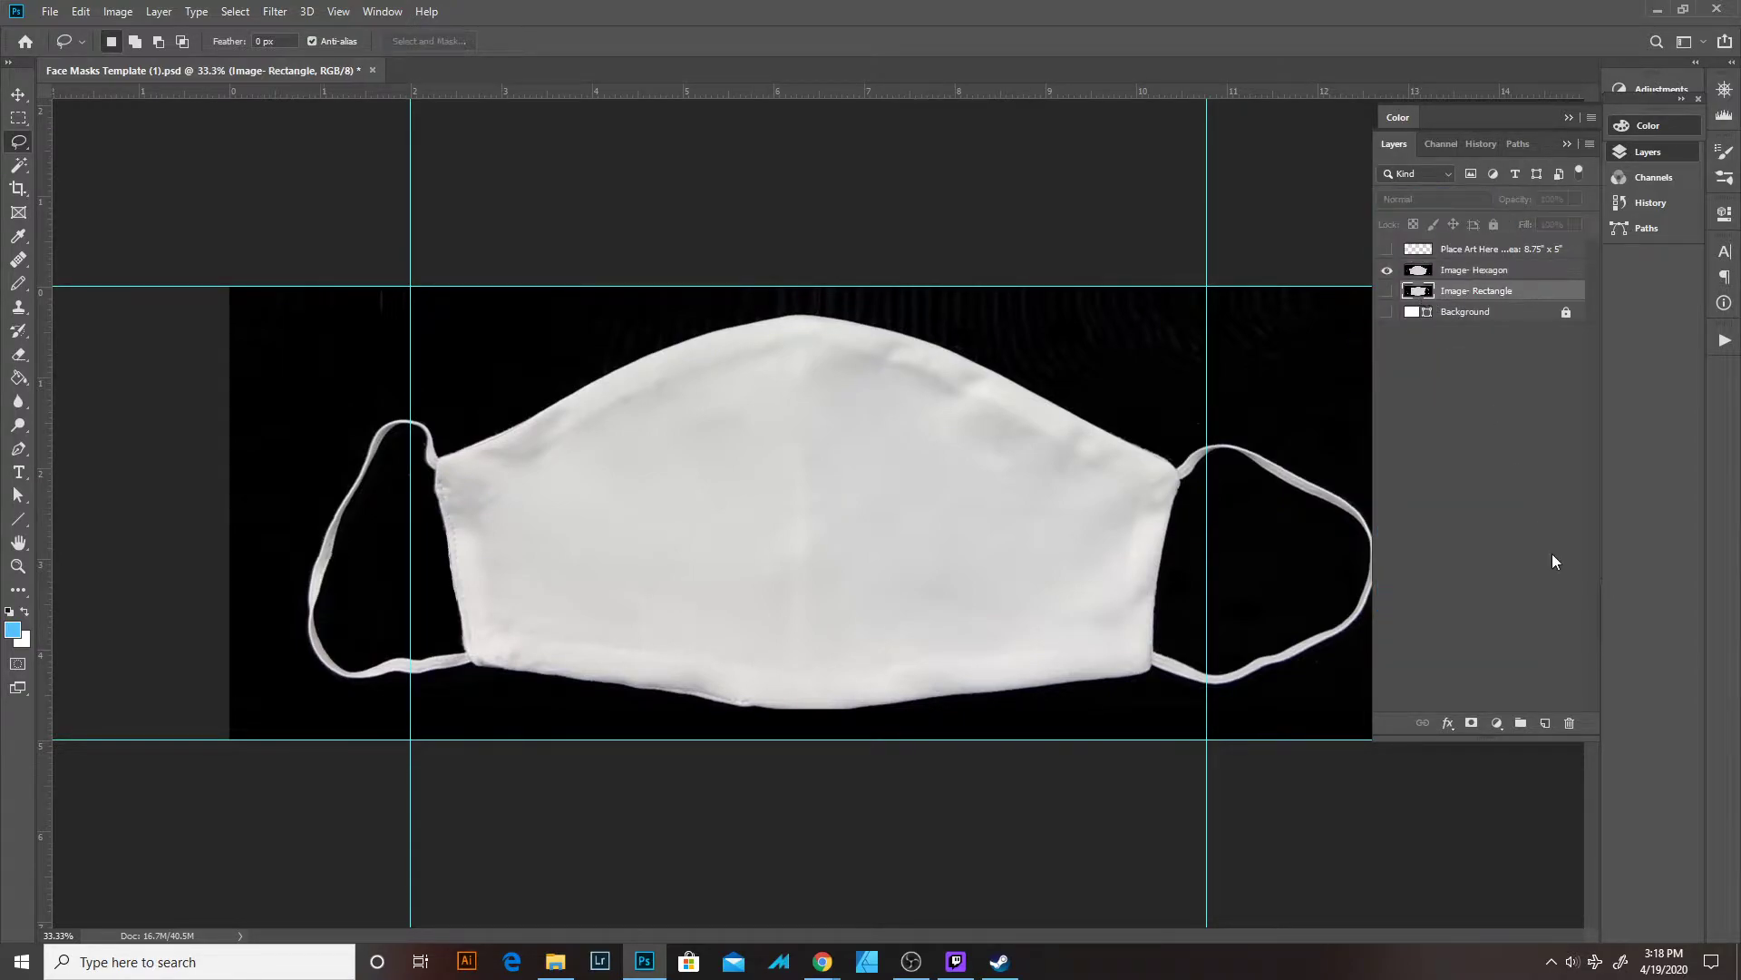
left_click(1451, 271)
left_click(1433, 198)
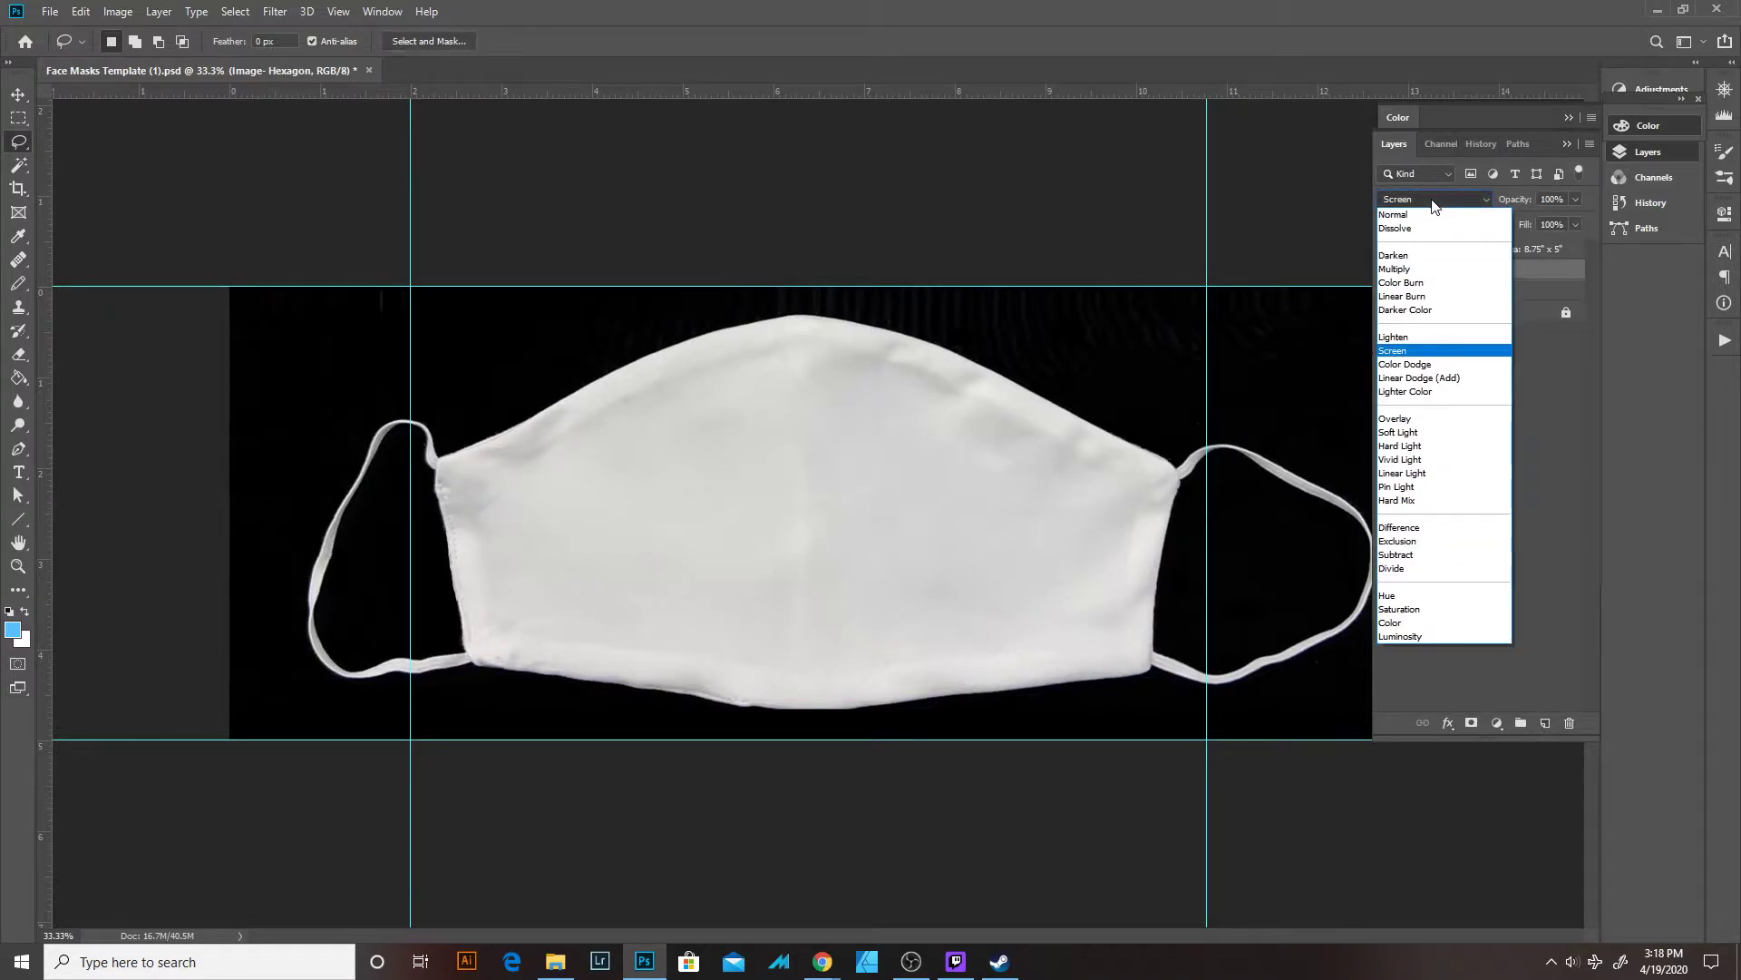
left_click(1436, 270)
left_click(1450, 289)
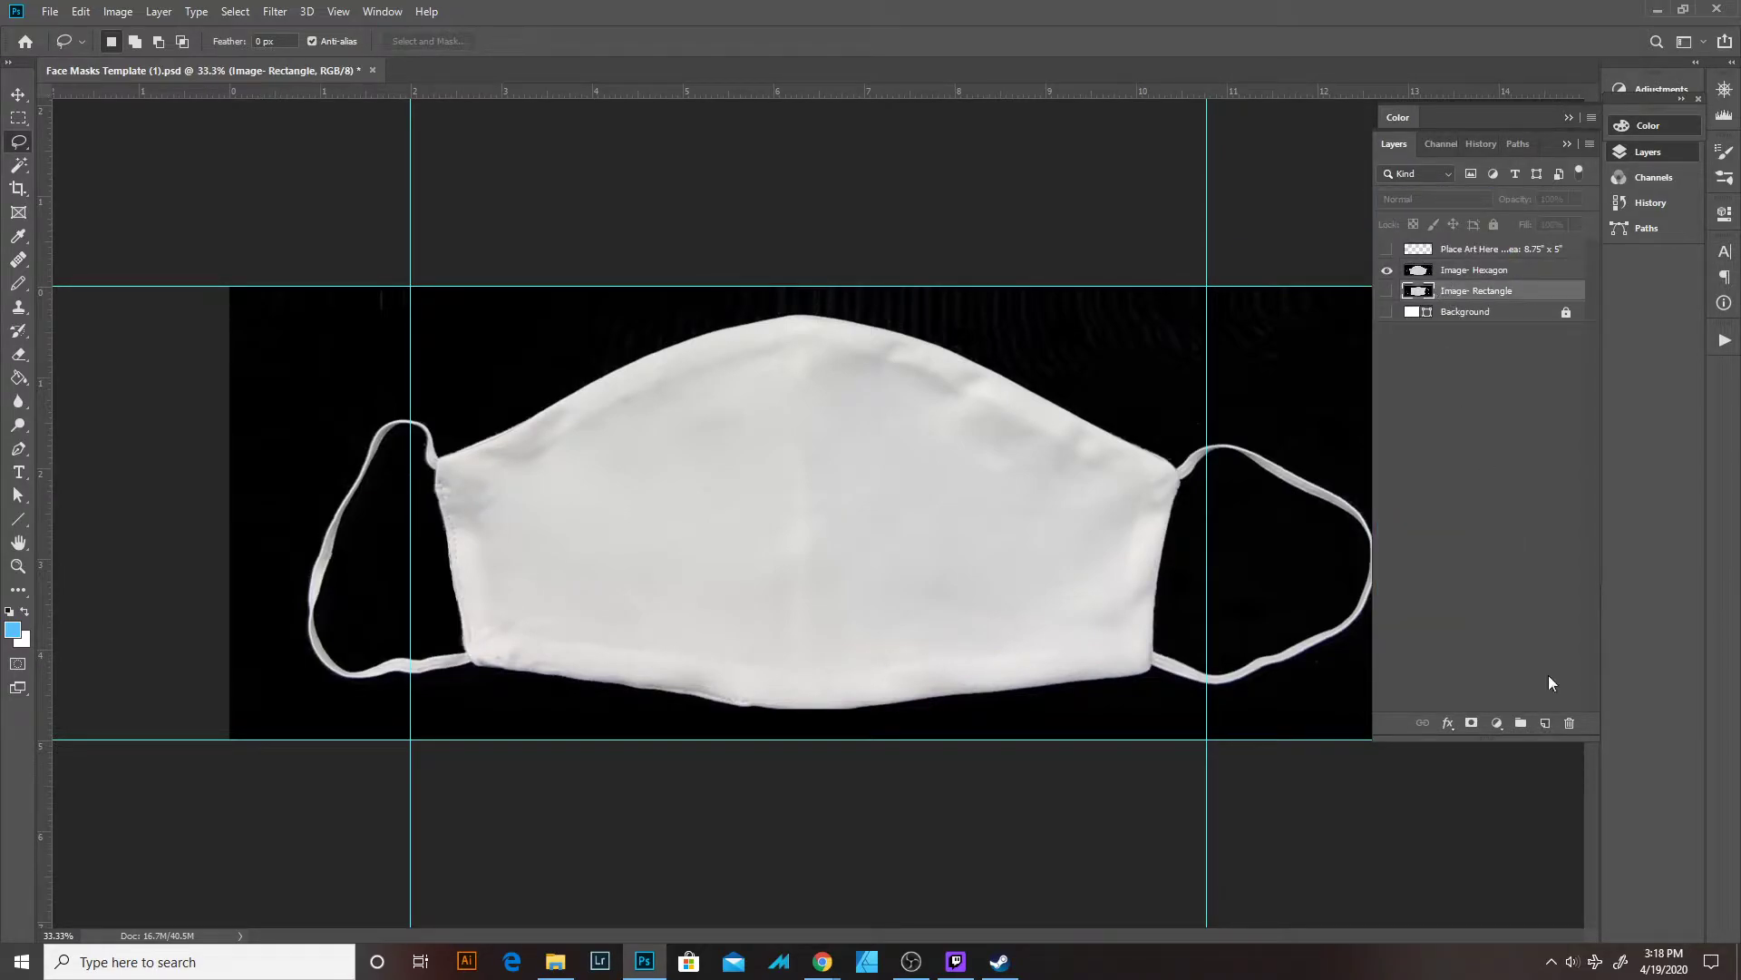
left_click(1547, 723)
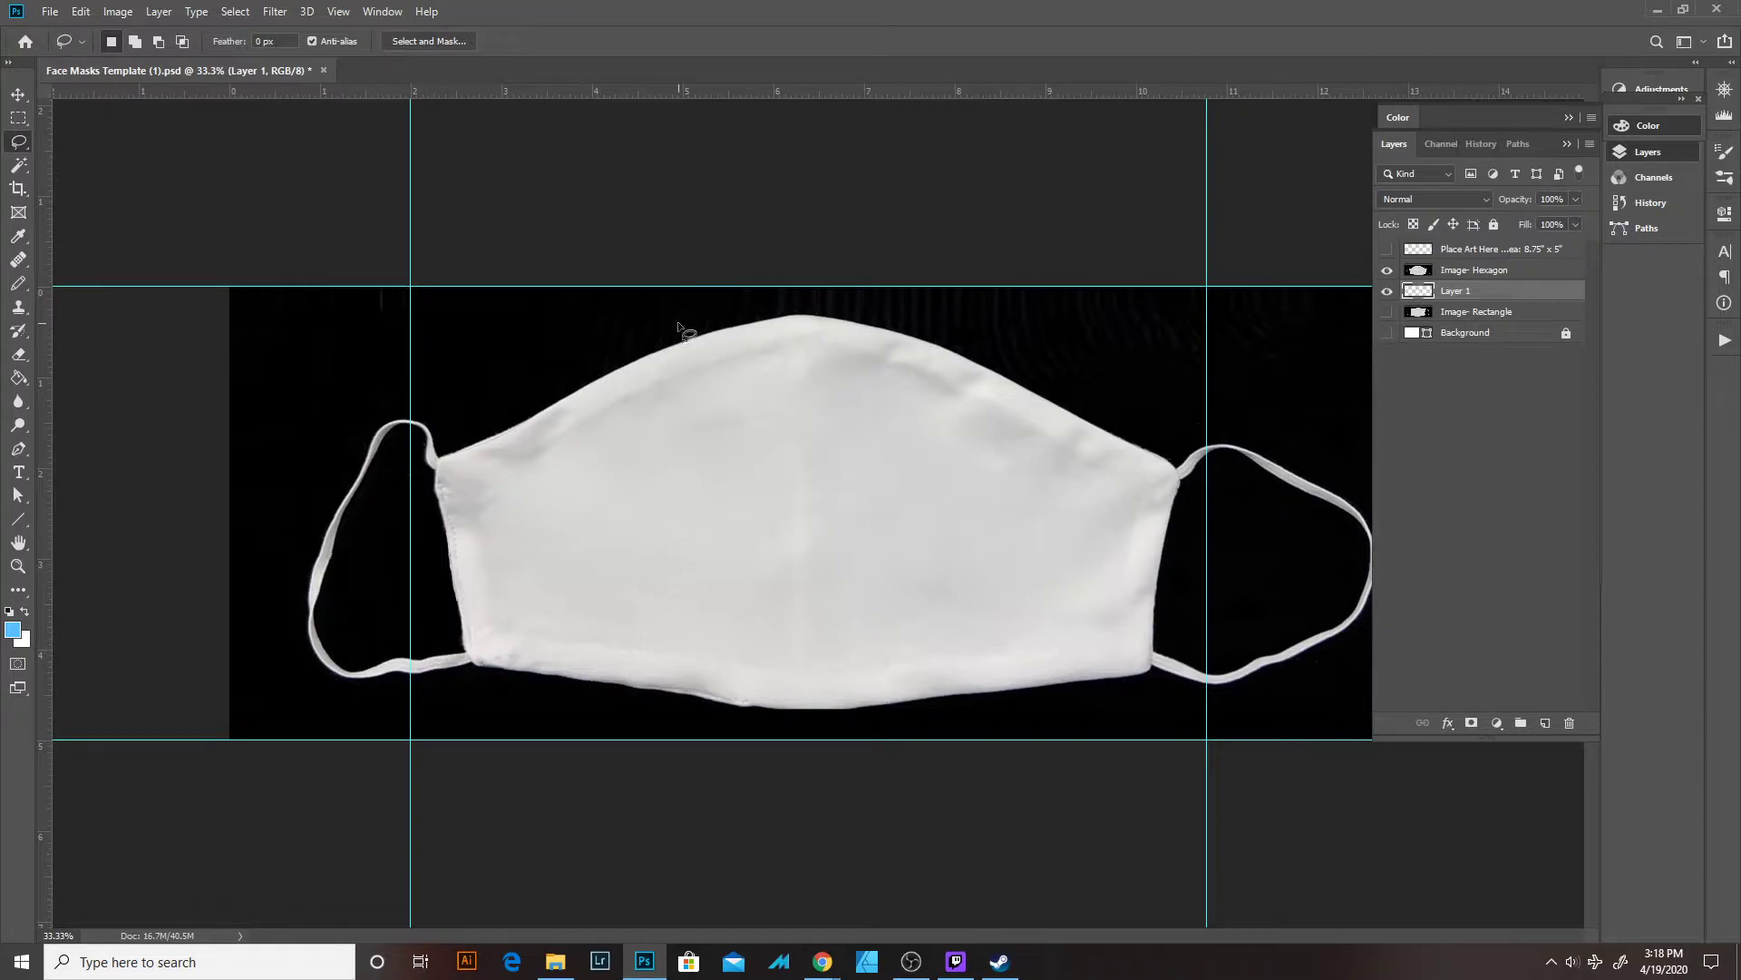
Add guides at 2.260 in, 9.860 in and 4.660 in framing the mask area.
key("m")
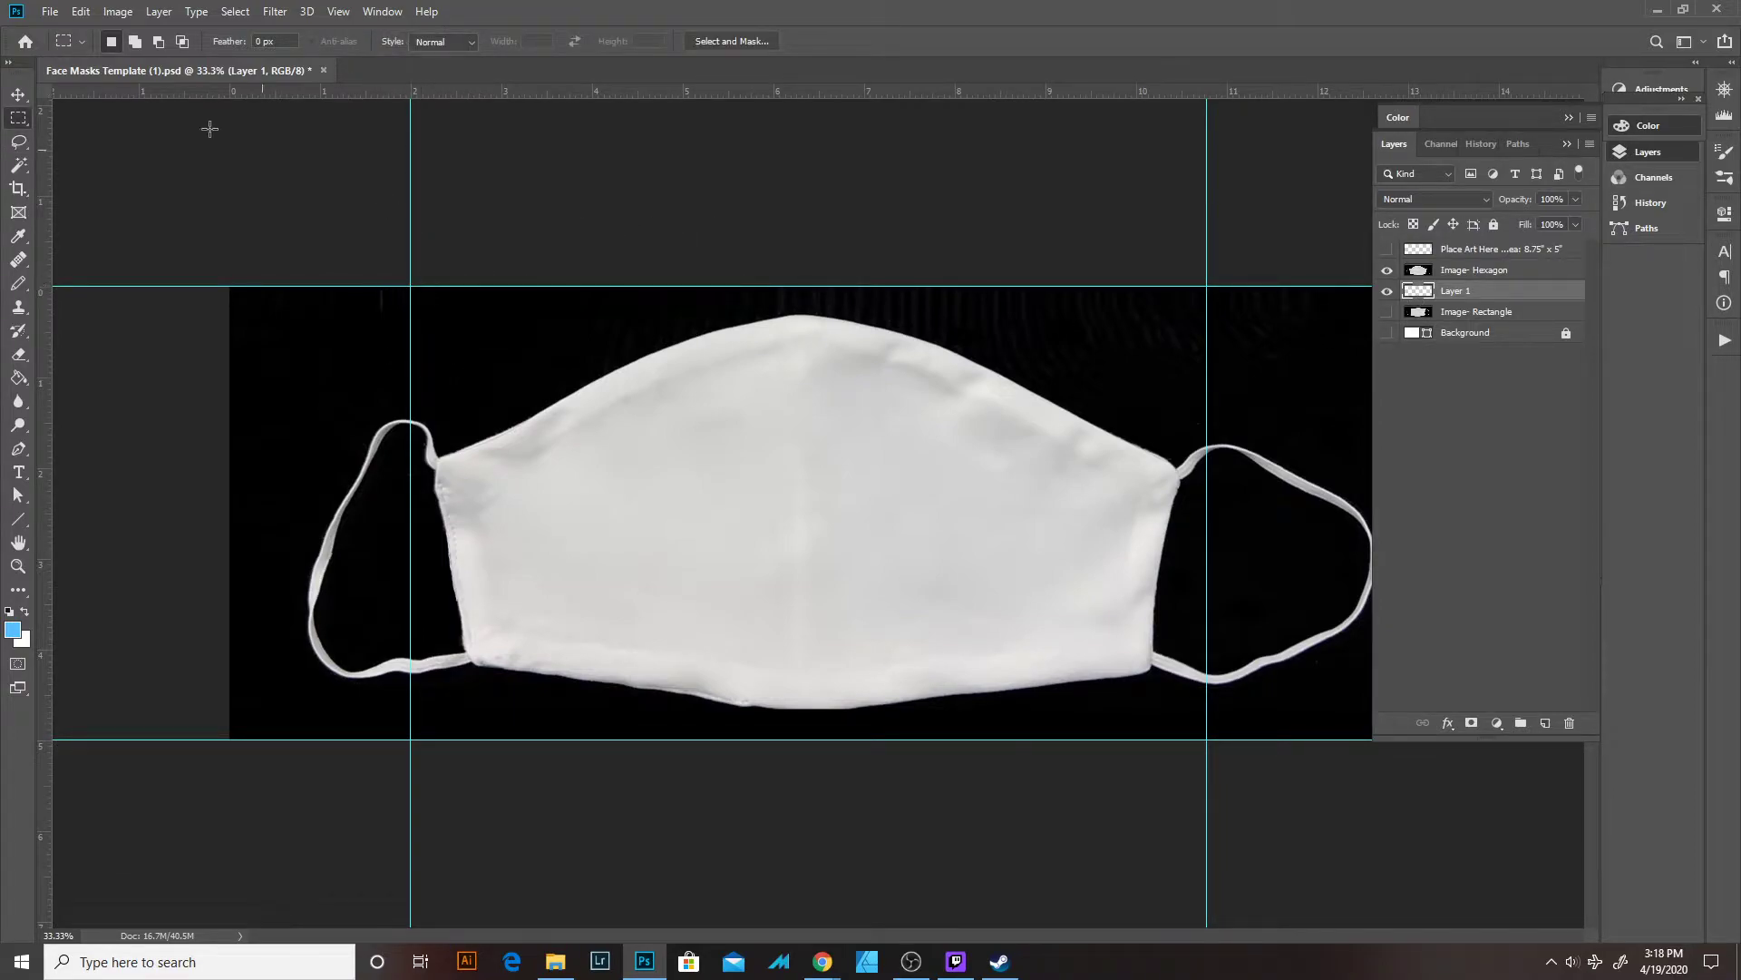
left_click_drag(67, 185, 433, 246)
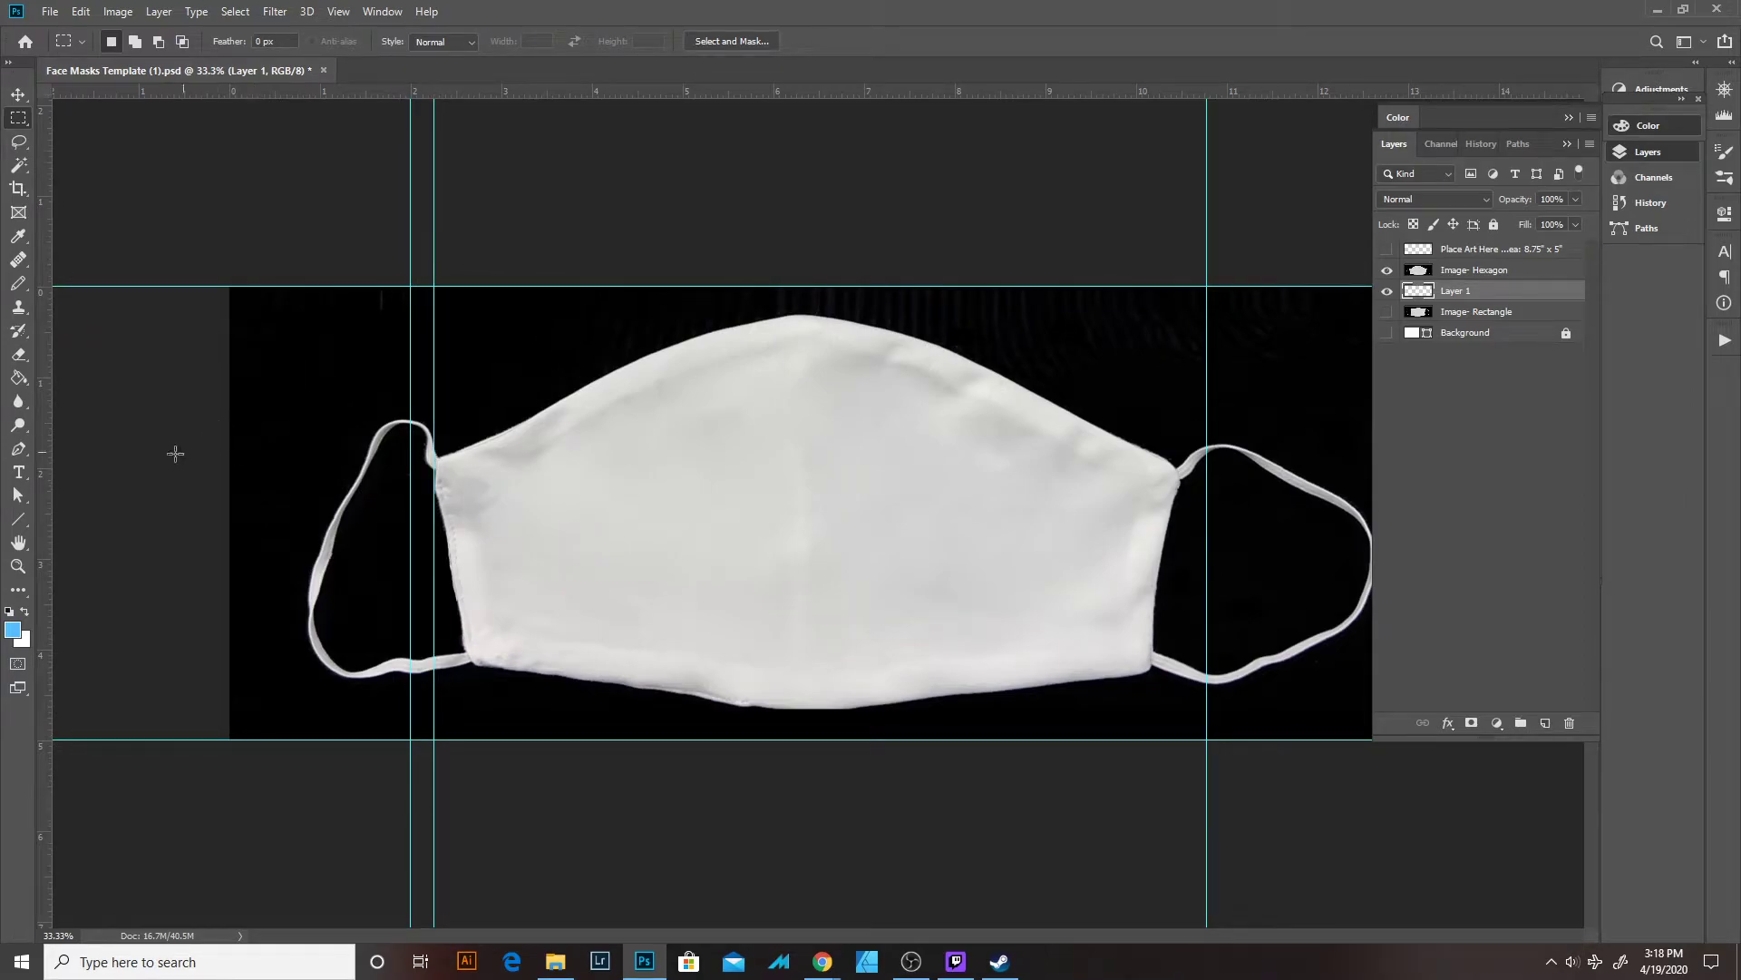
left_click_drag(47, 432, 1182, 467)
left_click_drag(891, 97, 953, 312)
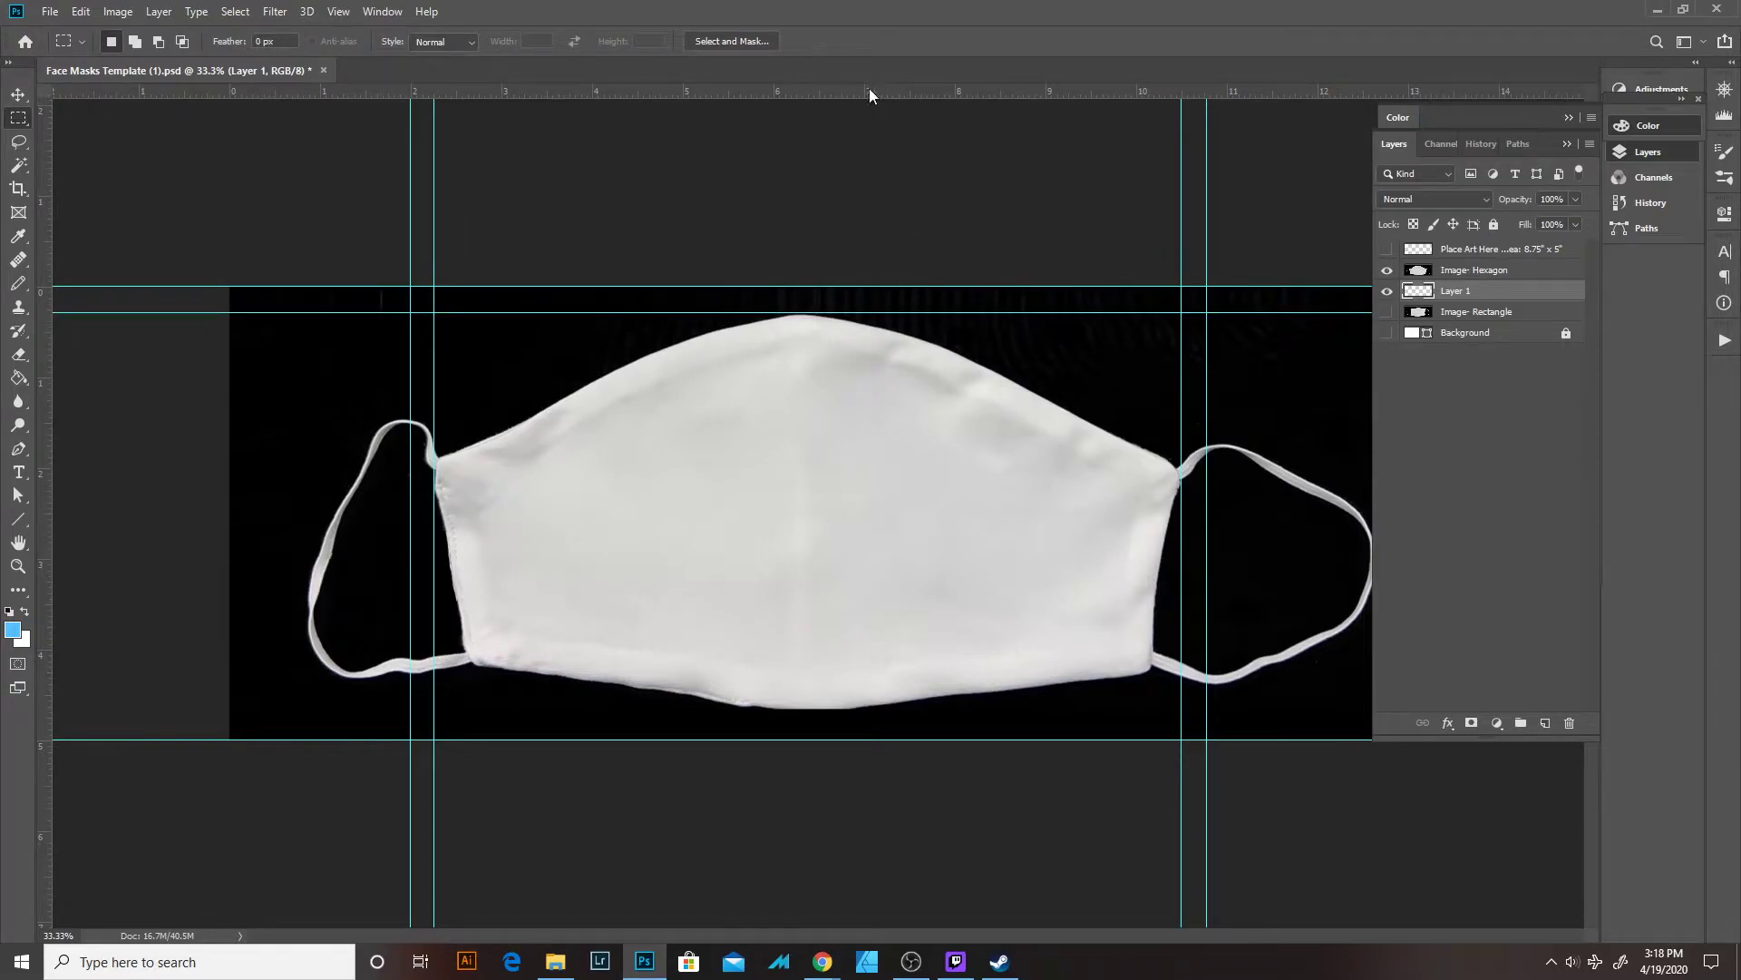
left_click_drag(869, 89, 980, 710)
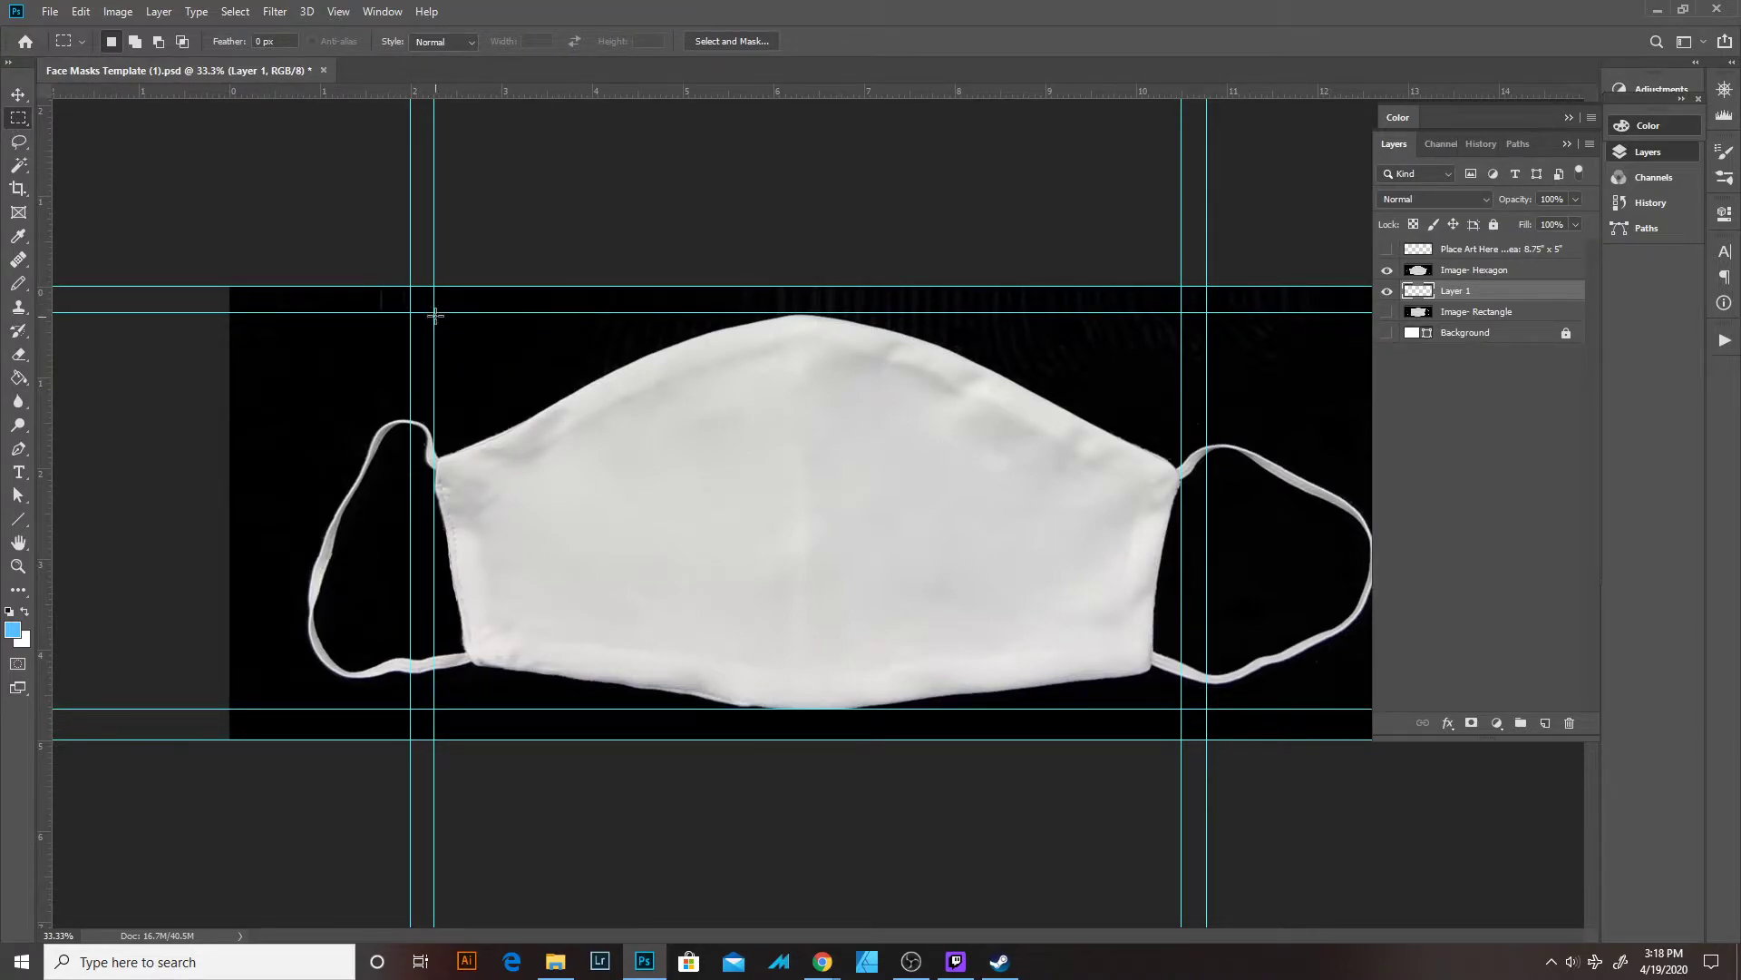
Fill the guide-bounded rectangle on Layer 1 with light blue.
left_click_drag(434, 311, 1186, 708)
key("alt+d")
key("alt+BackSpace")
key("ctrl+d")
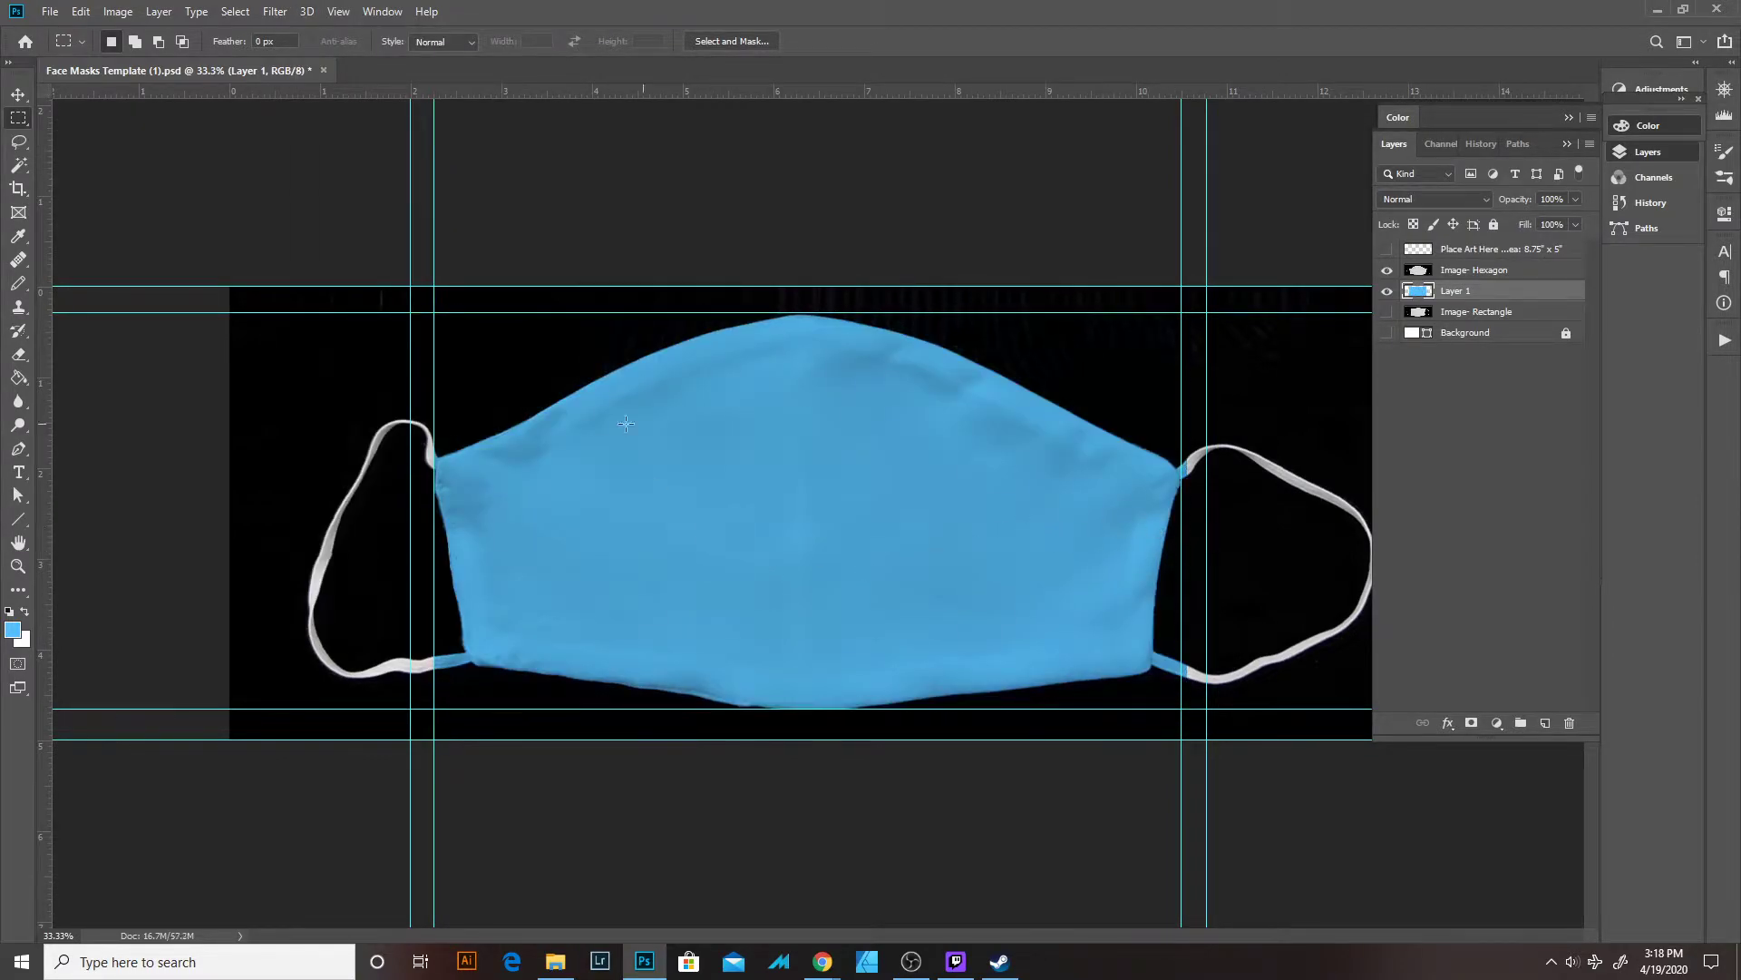
Check Image- Hexagon's blend mode, then hide it and select Layer 1.
left_click(1386, 291)
left_click(1386, 291)
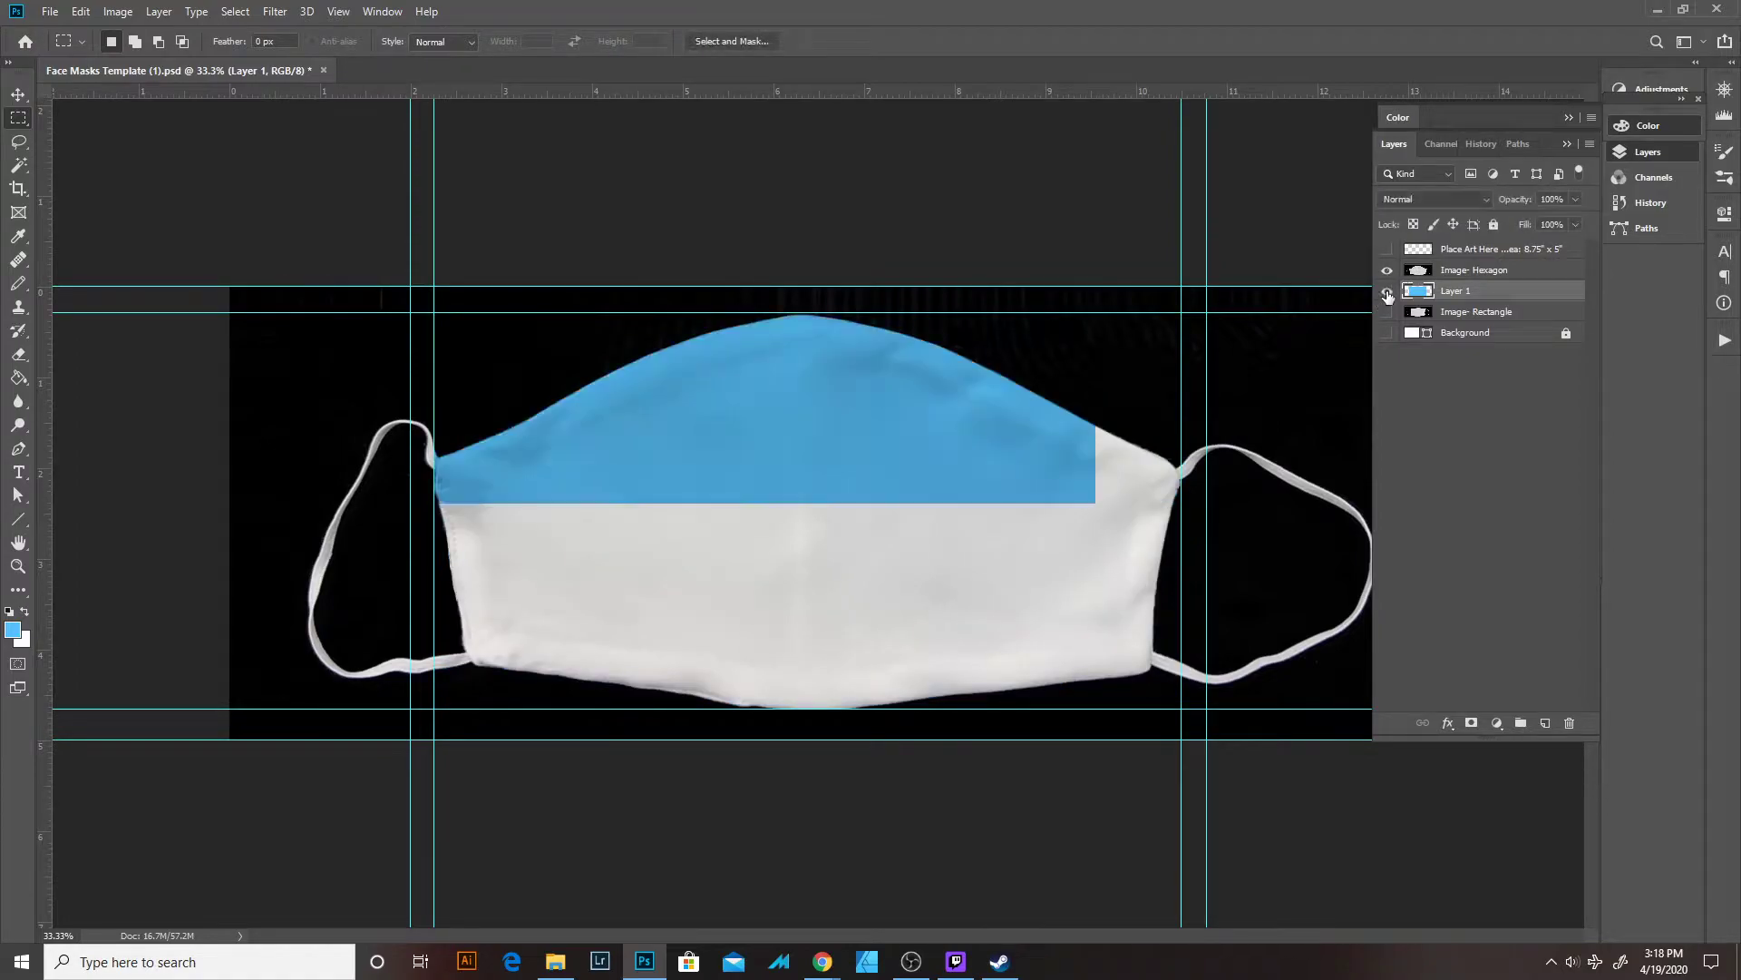
key("alt+bracketright")
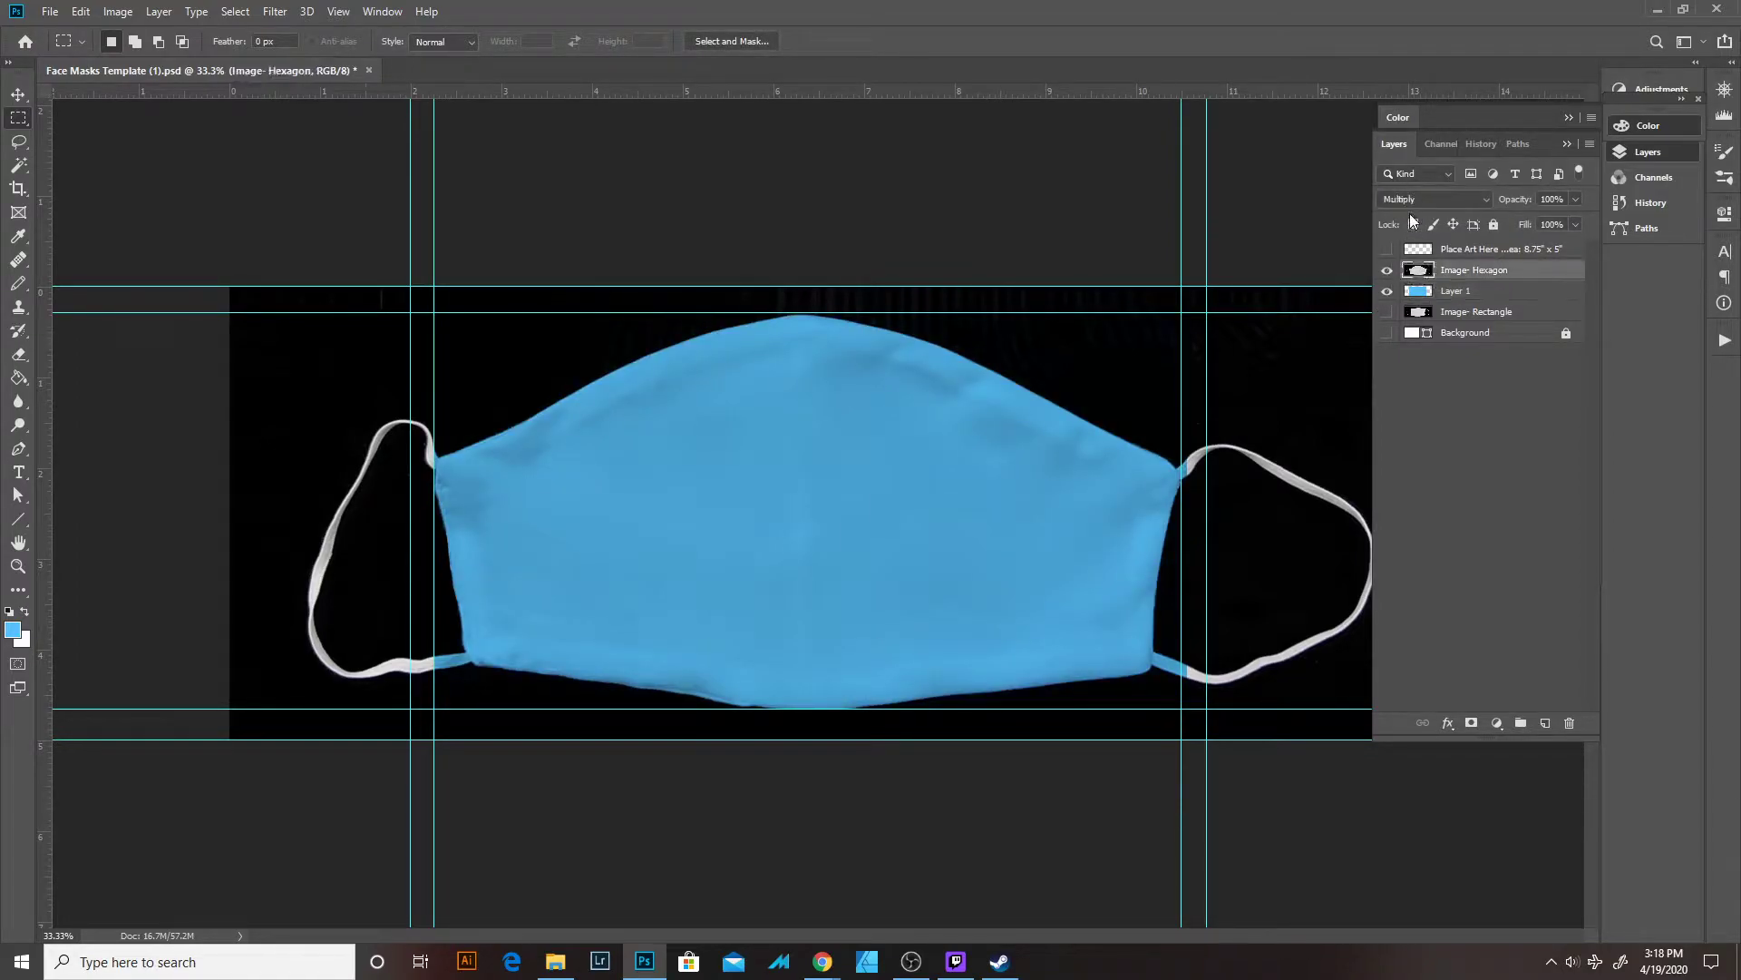
left_click(1413, 199)
left_click(1386, 270)
left_click(1443, 292)
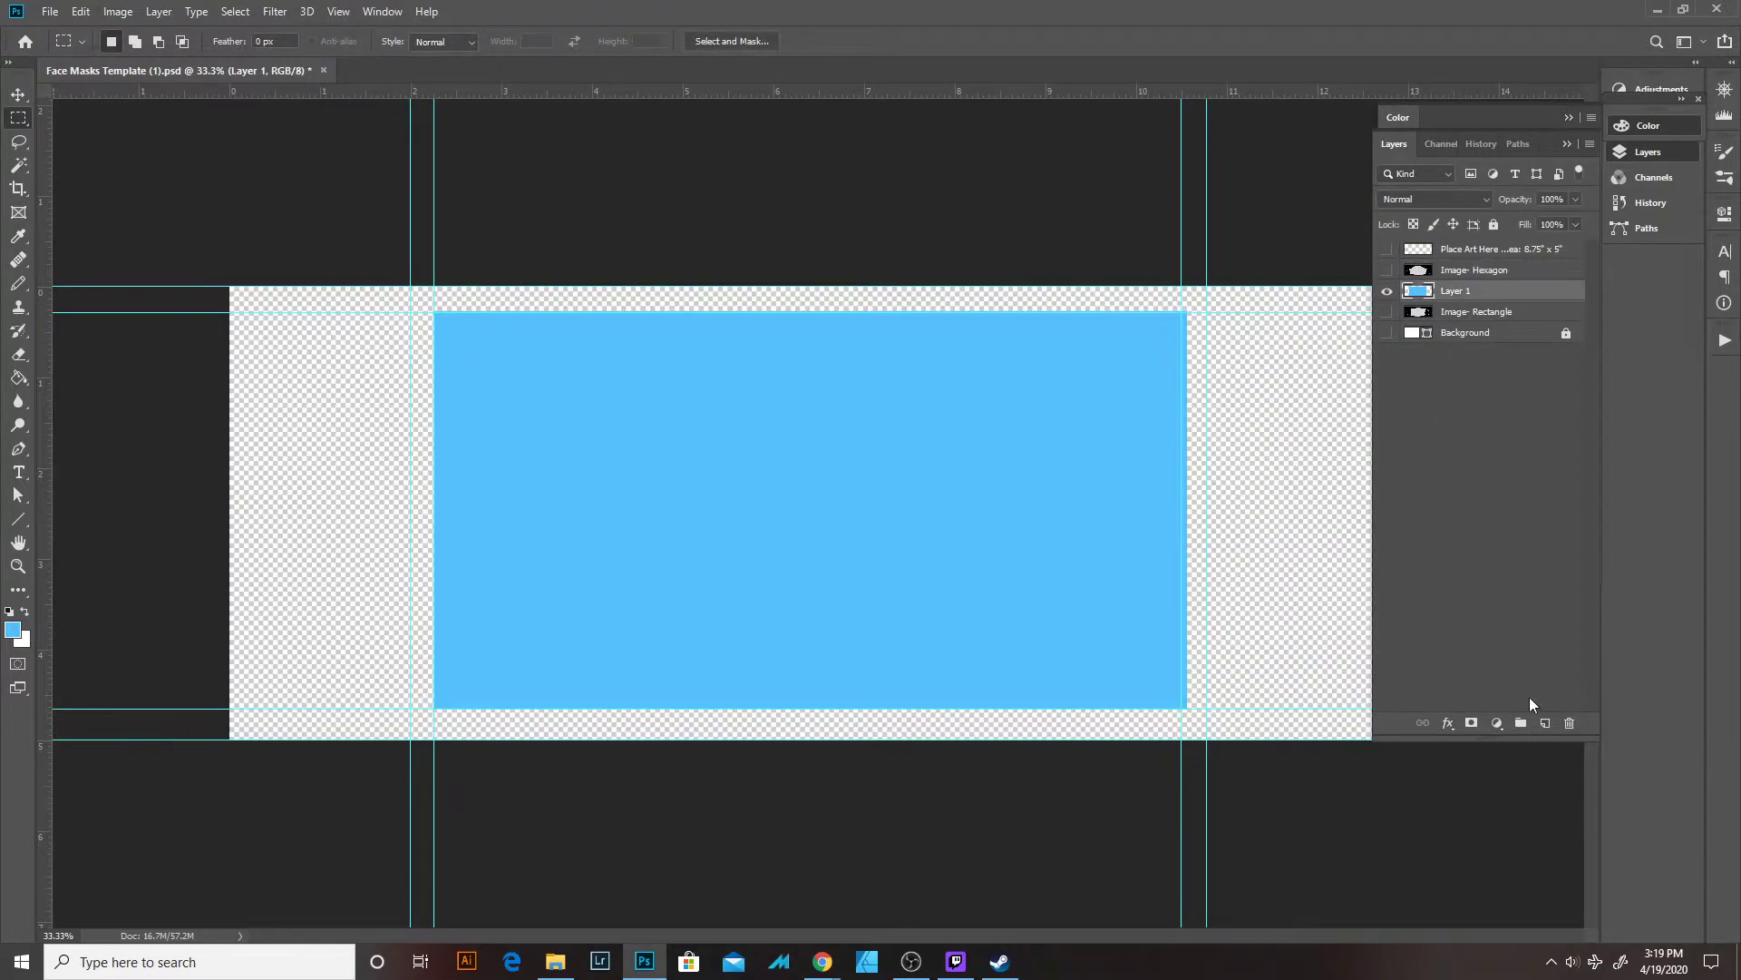
On a new Layer 2, fill a purple block top-left and a light blue block right.
left_click(1547, 723)
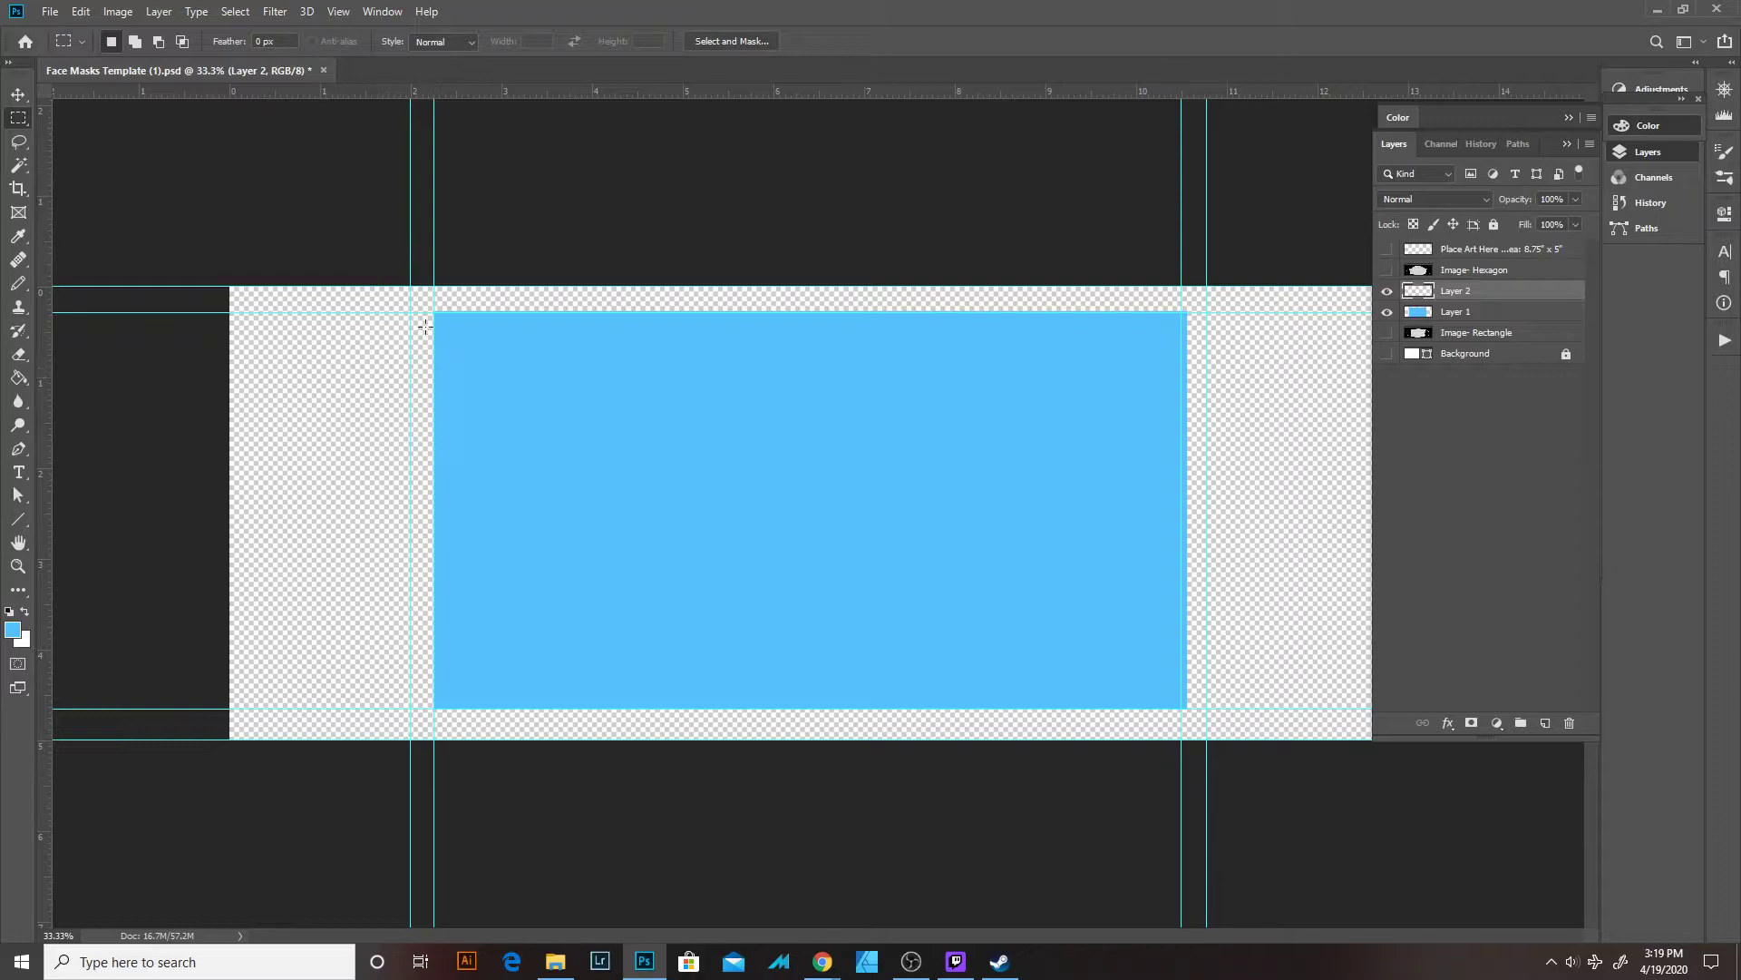
left_click_drag(425, 327, 665, 478)
key("alt+d")
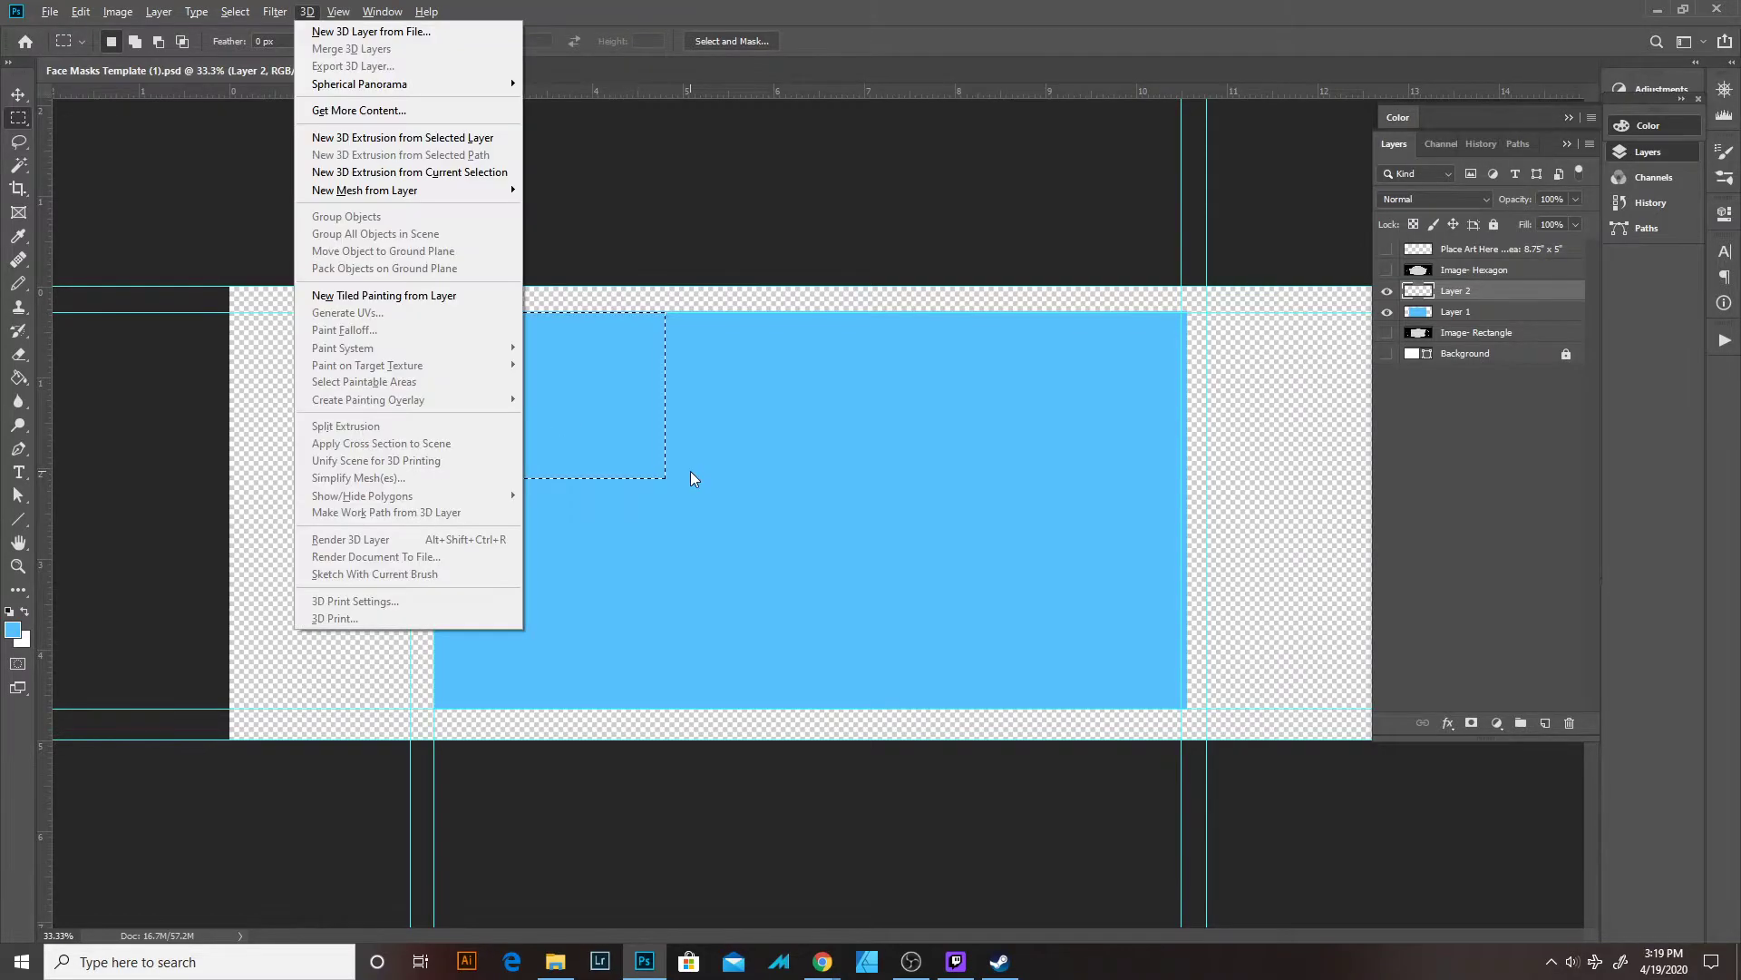
key("Escape")
left_click(1653, 128)
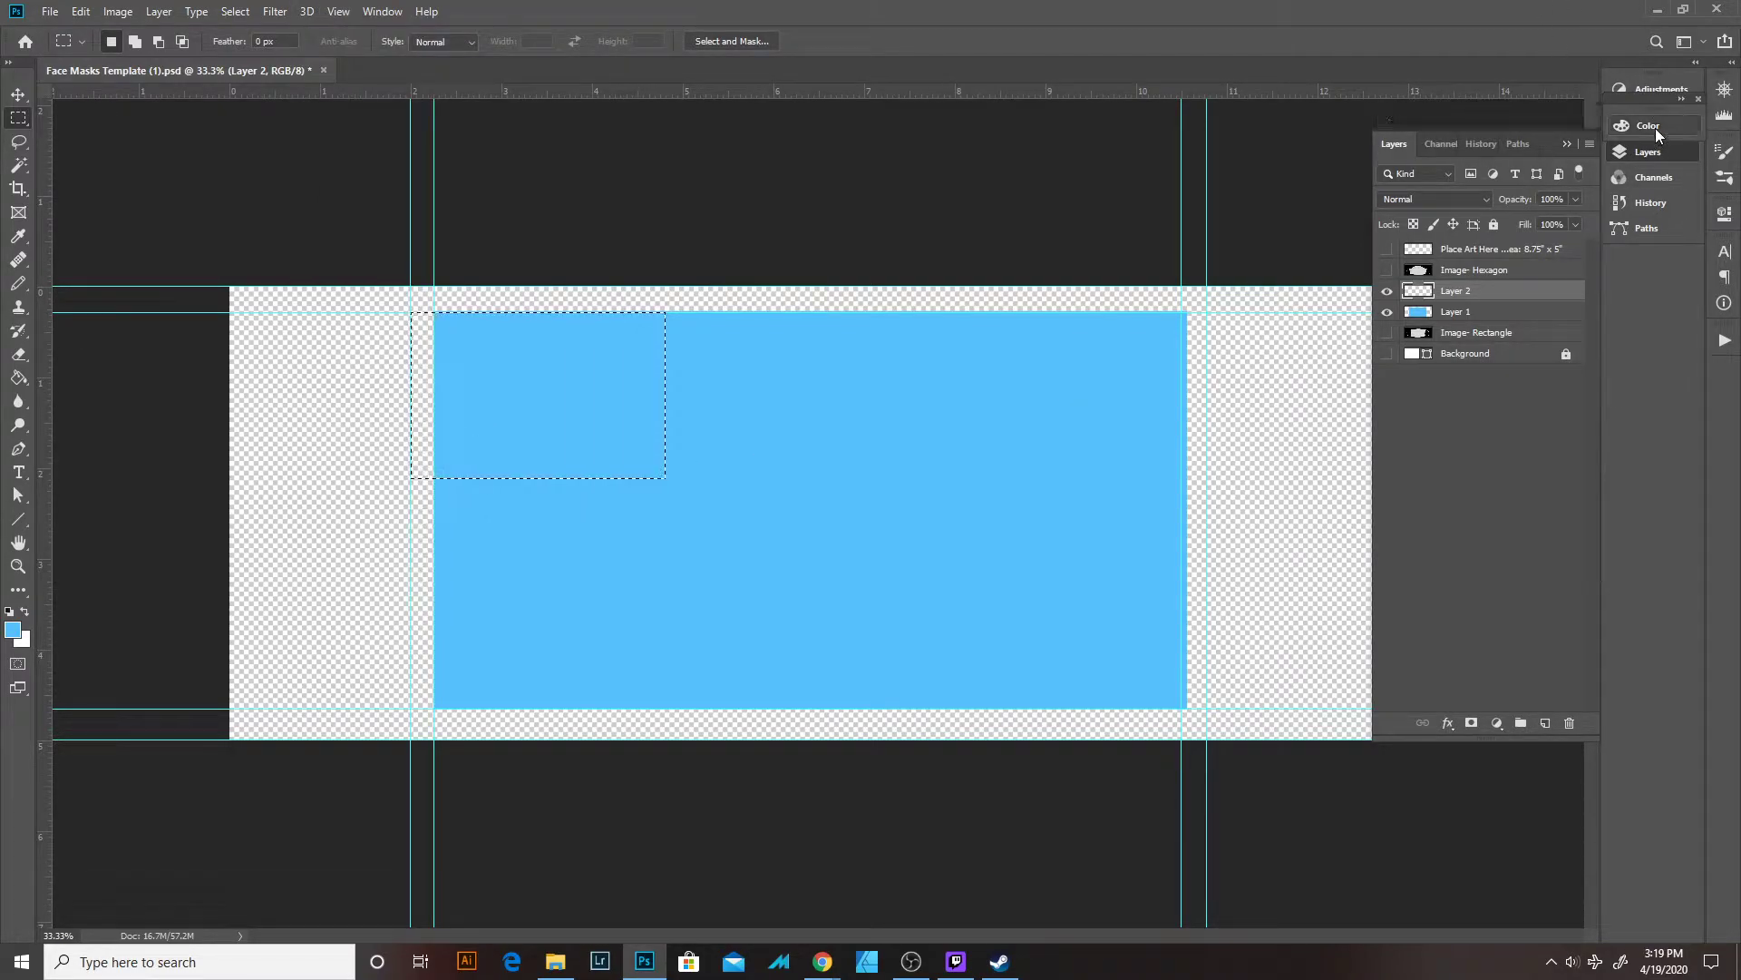
left_click(1656, 128)
left_click(1516, 157)
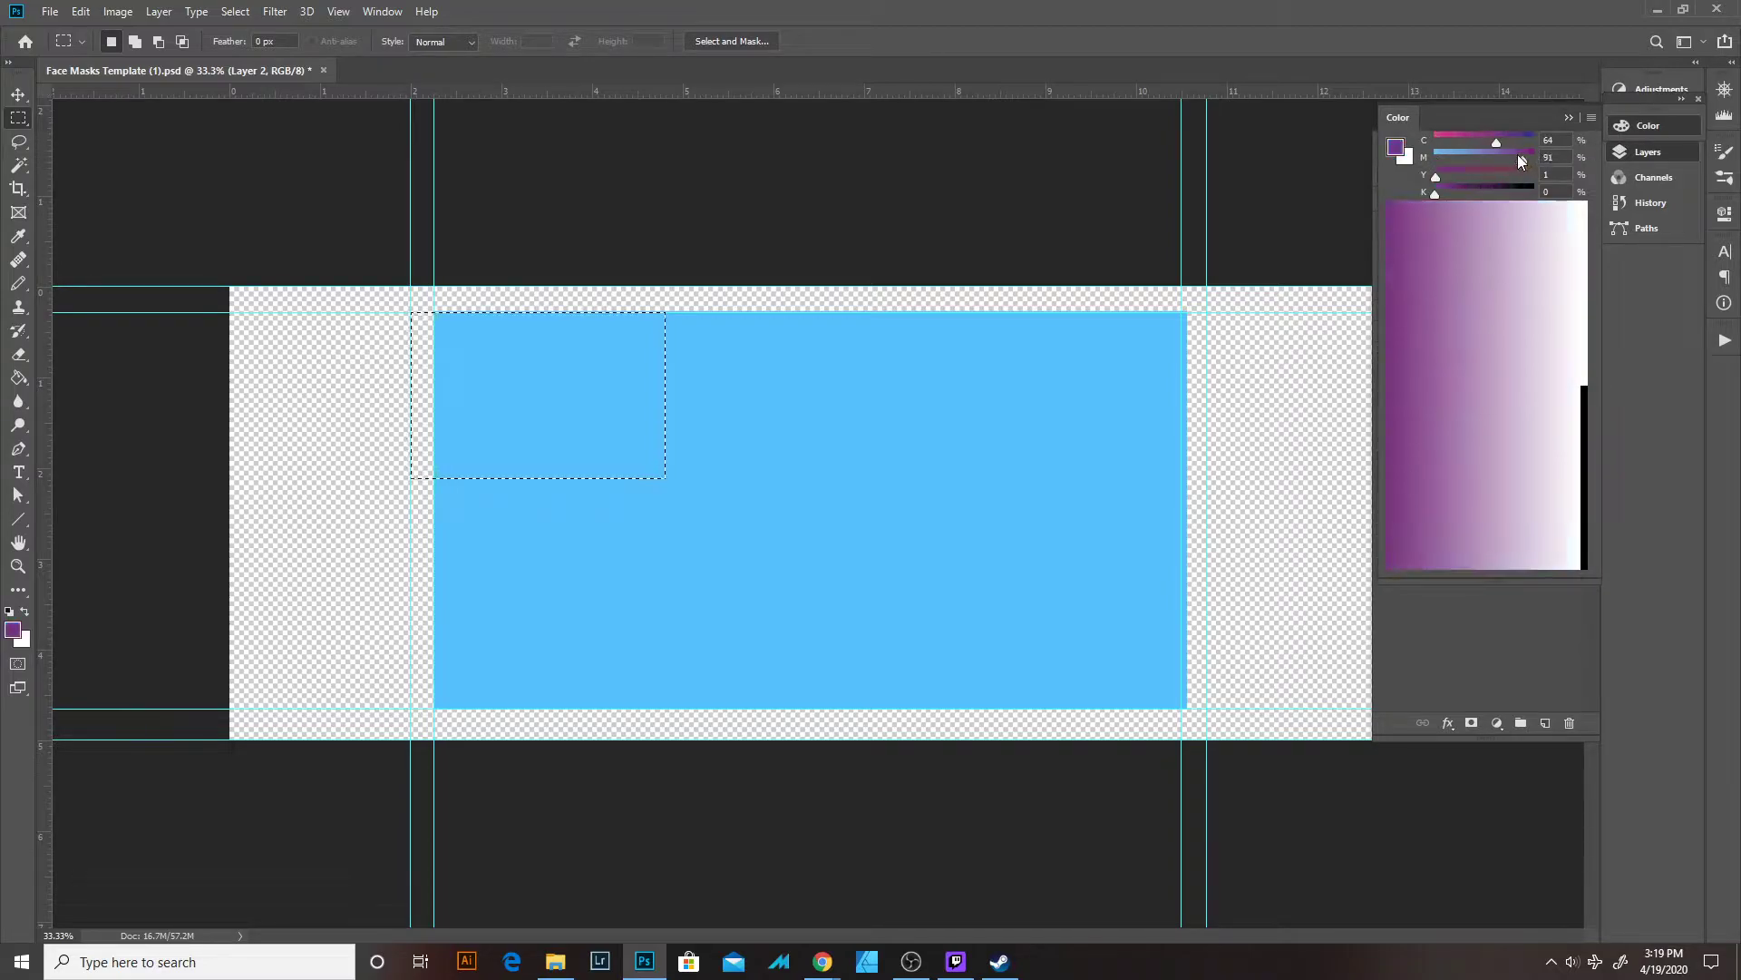
key("alt+BackSpace")
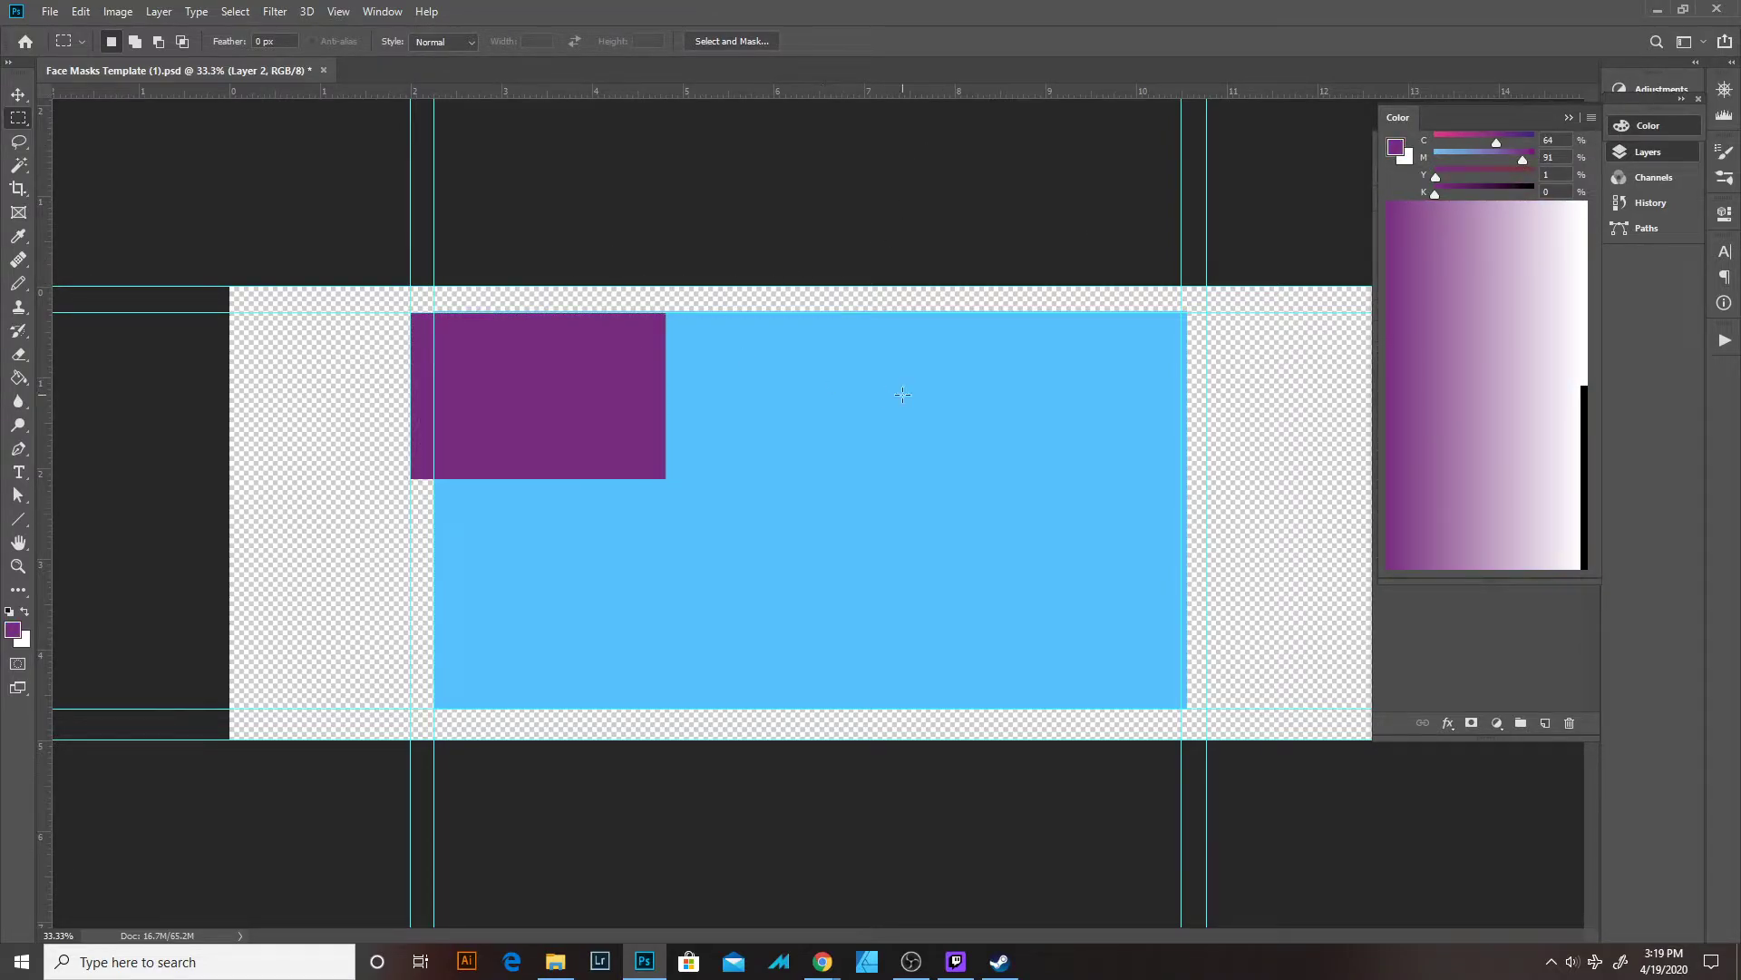
left_click_drag(902, 394, 1175, 580)
left_click_drag(1523, 159, 1445, 160)
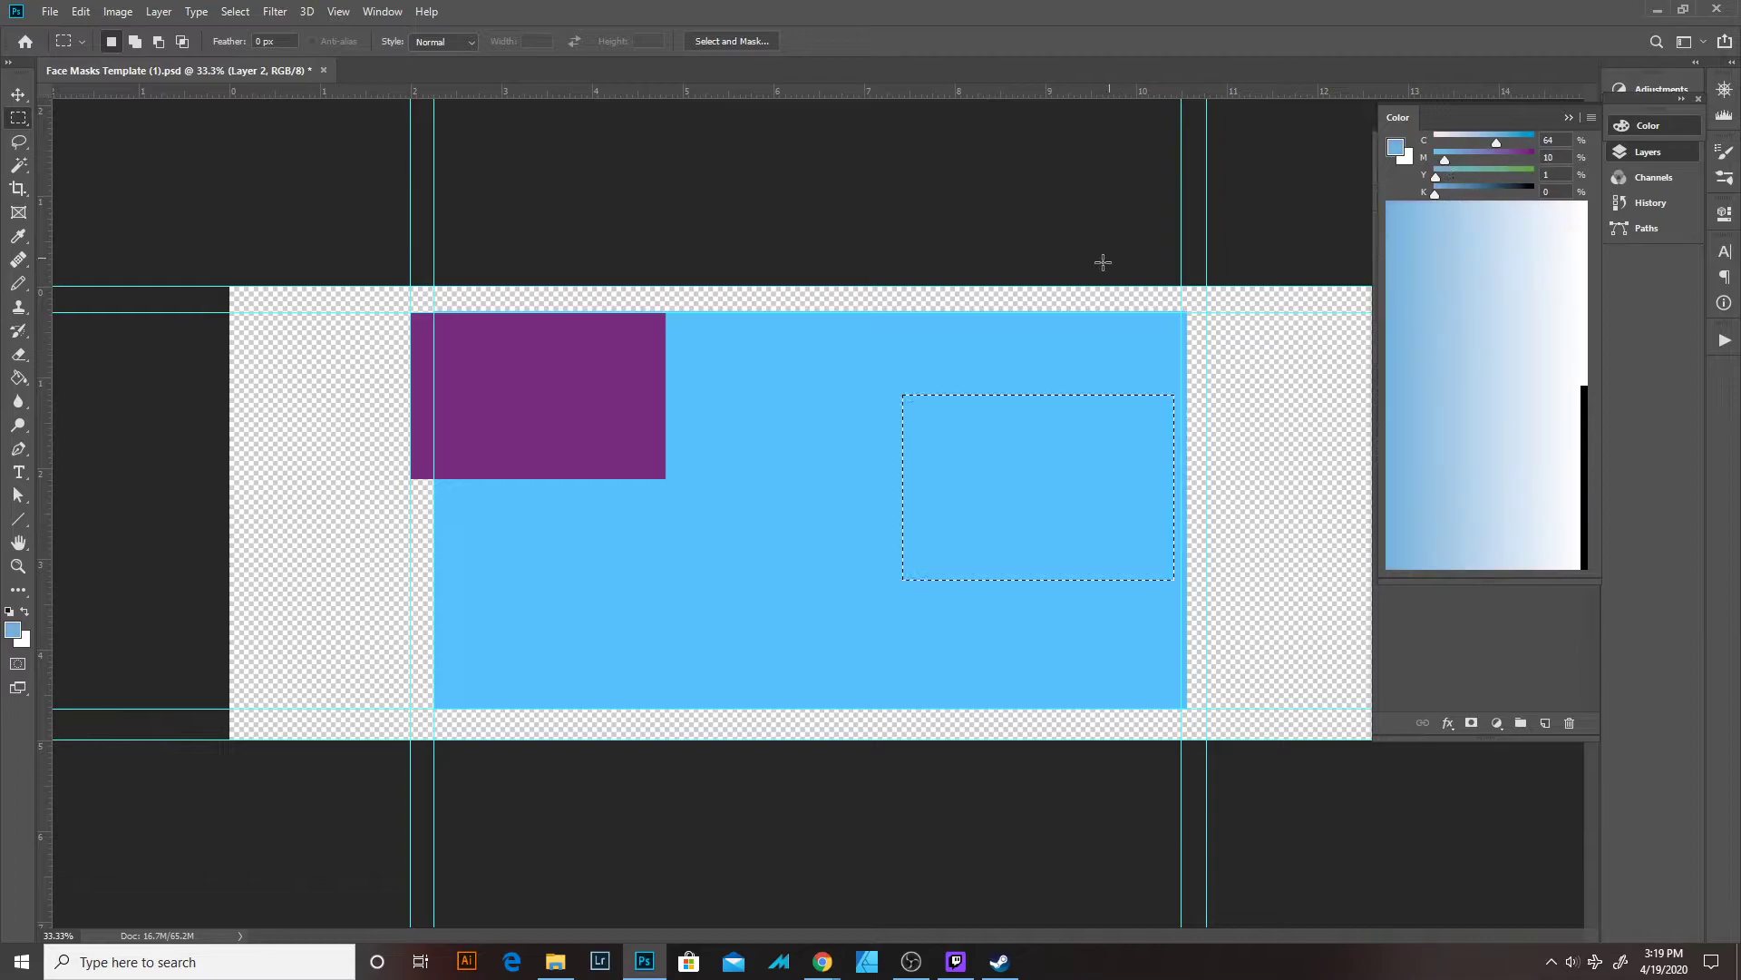
key("alt+BackSpace")
key("ctrl+d")
Add brown blocks at the right edge and lower left, plus a small white square top centre.
left_click_drag(1272, 407, 1370, 565)
mouse_move(1484, 174)
left_mouse_down()
mouse_move(1519, 175)
mouse_move(1527, 154)
left_mouse_up()
key("alt+BackSpace")
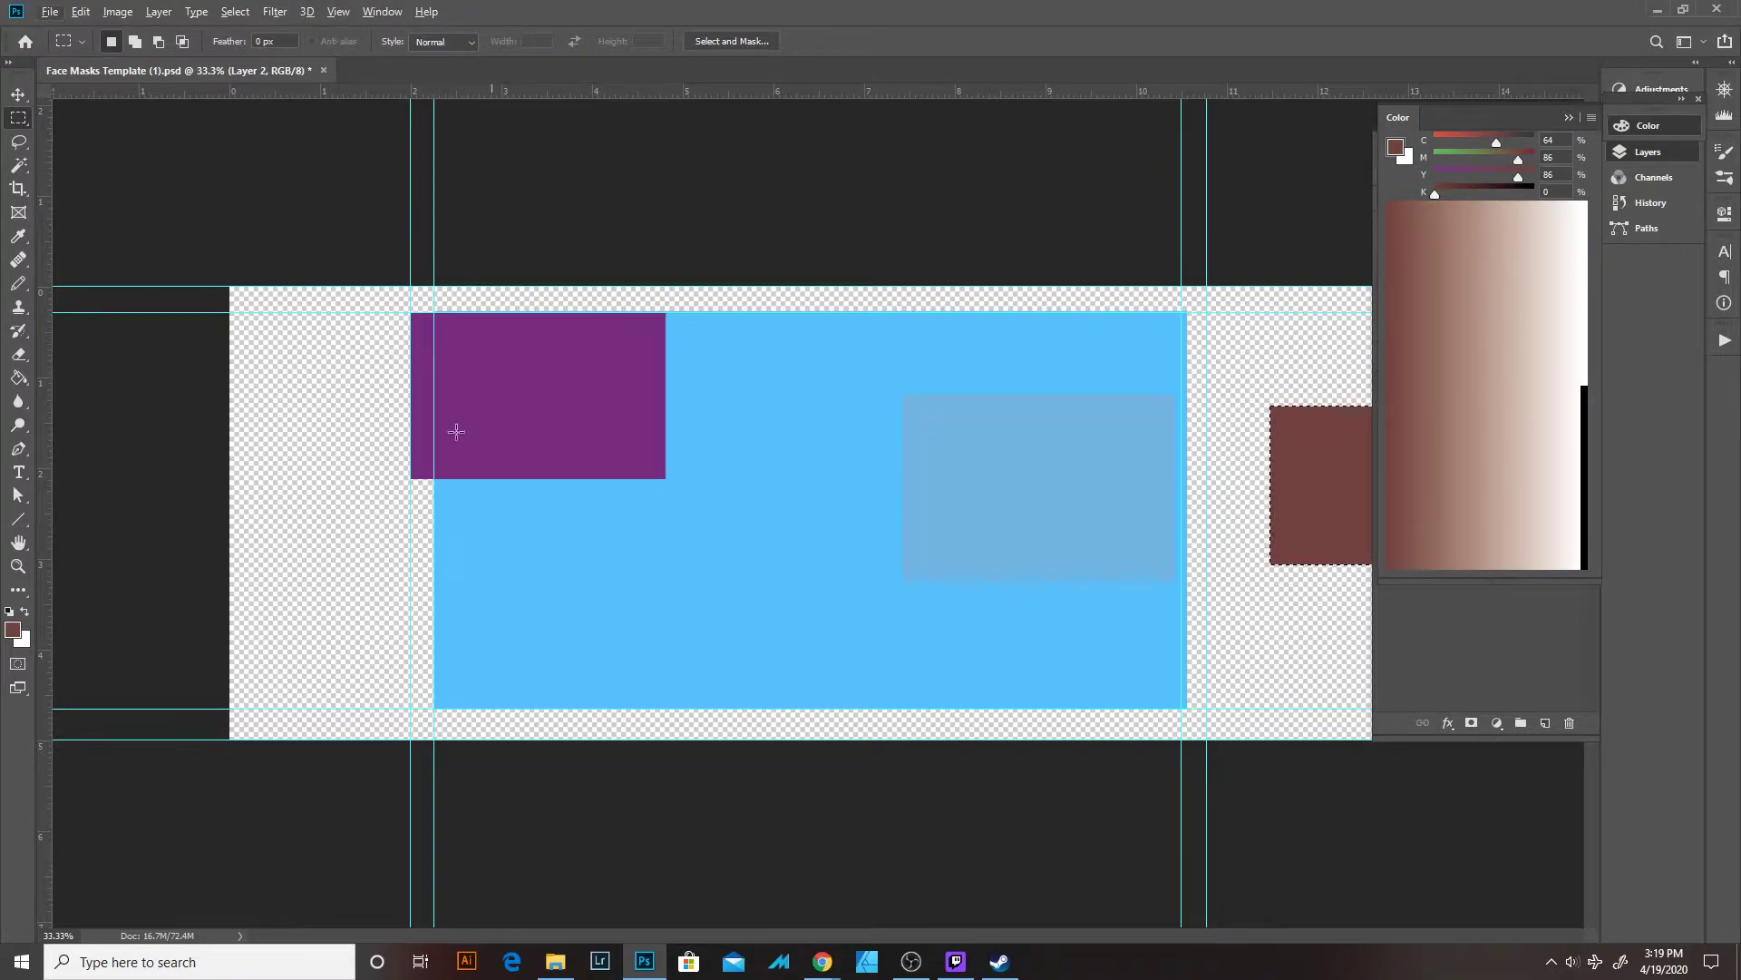
mouse_move(343, 590)
left_mouse_down()
mouse_move(439, 661)
mouse_move(538, 692)
left_mouse_up()
key("alt+BackSpace")
key("ctrl+d")
key("alt+d")
key("Escape")
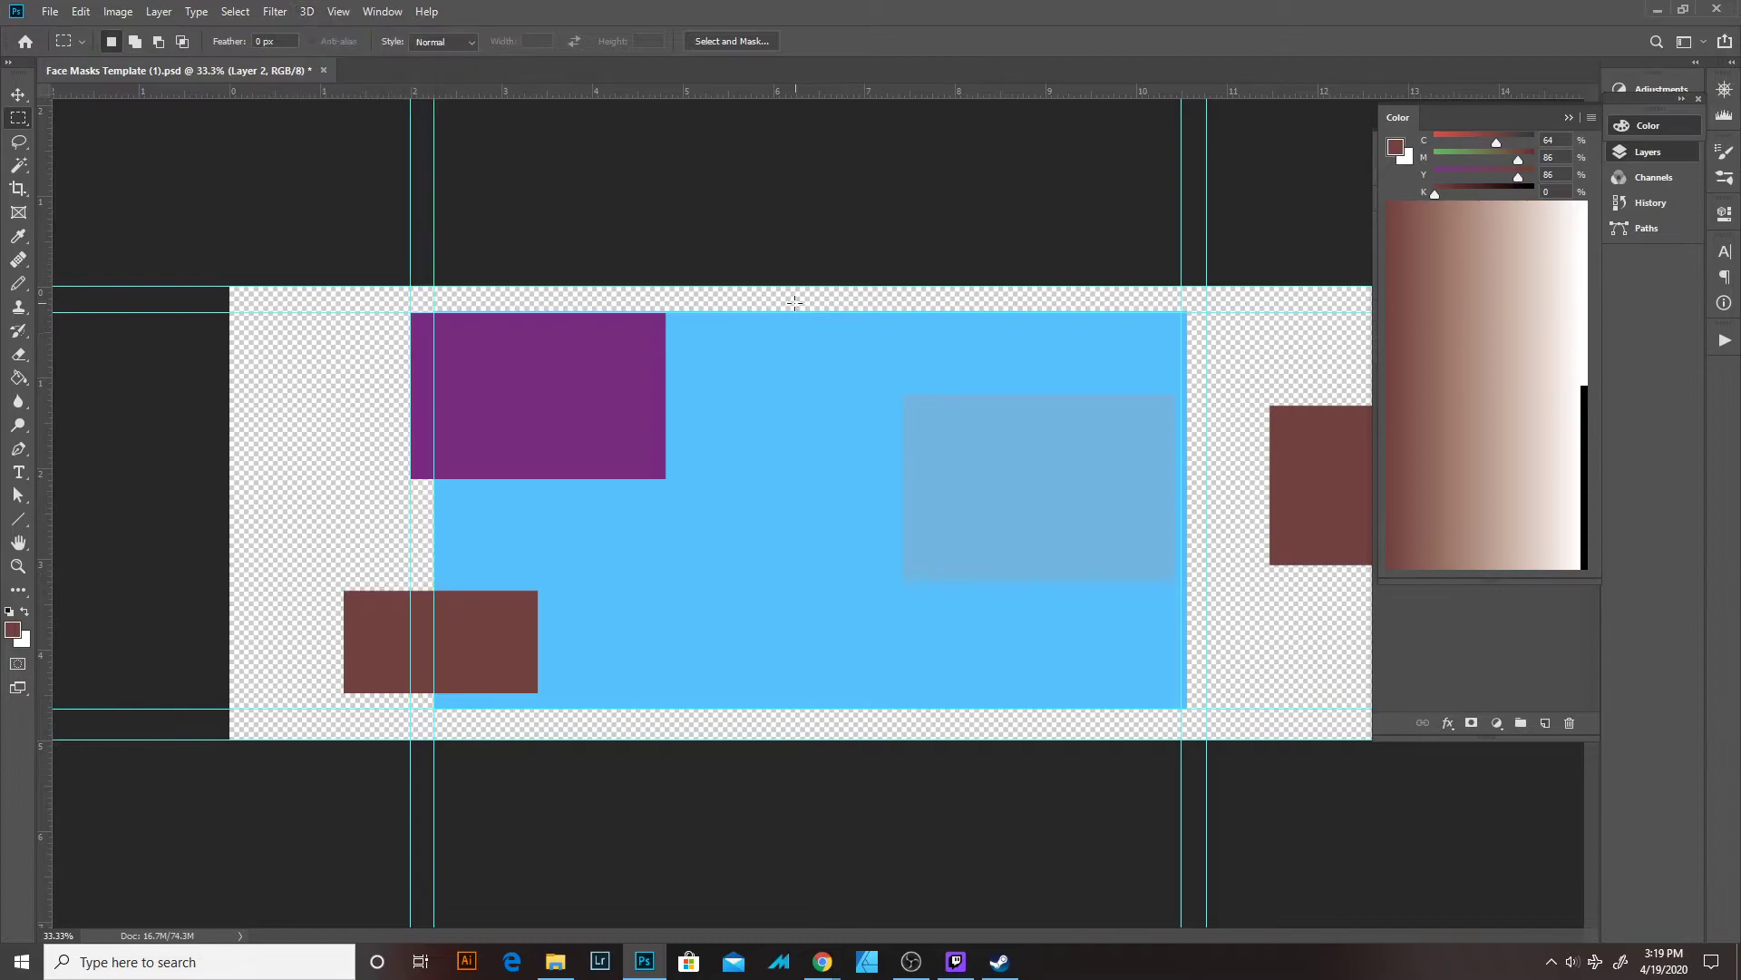
key("alt+d")
key("Escape")
left_click_drag(796, 308, 872, 381)
key("ctrl+BackSpace")
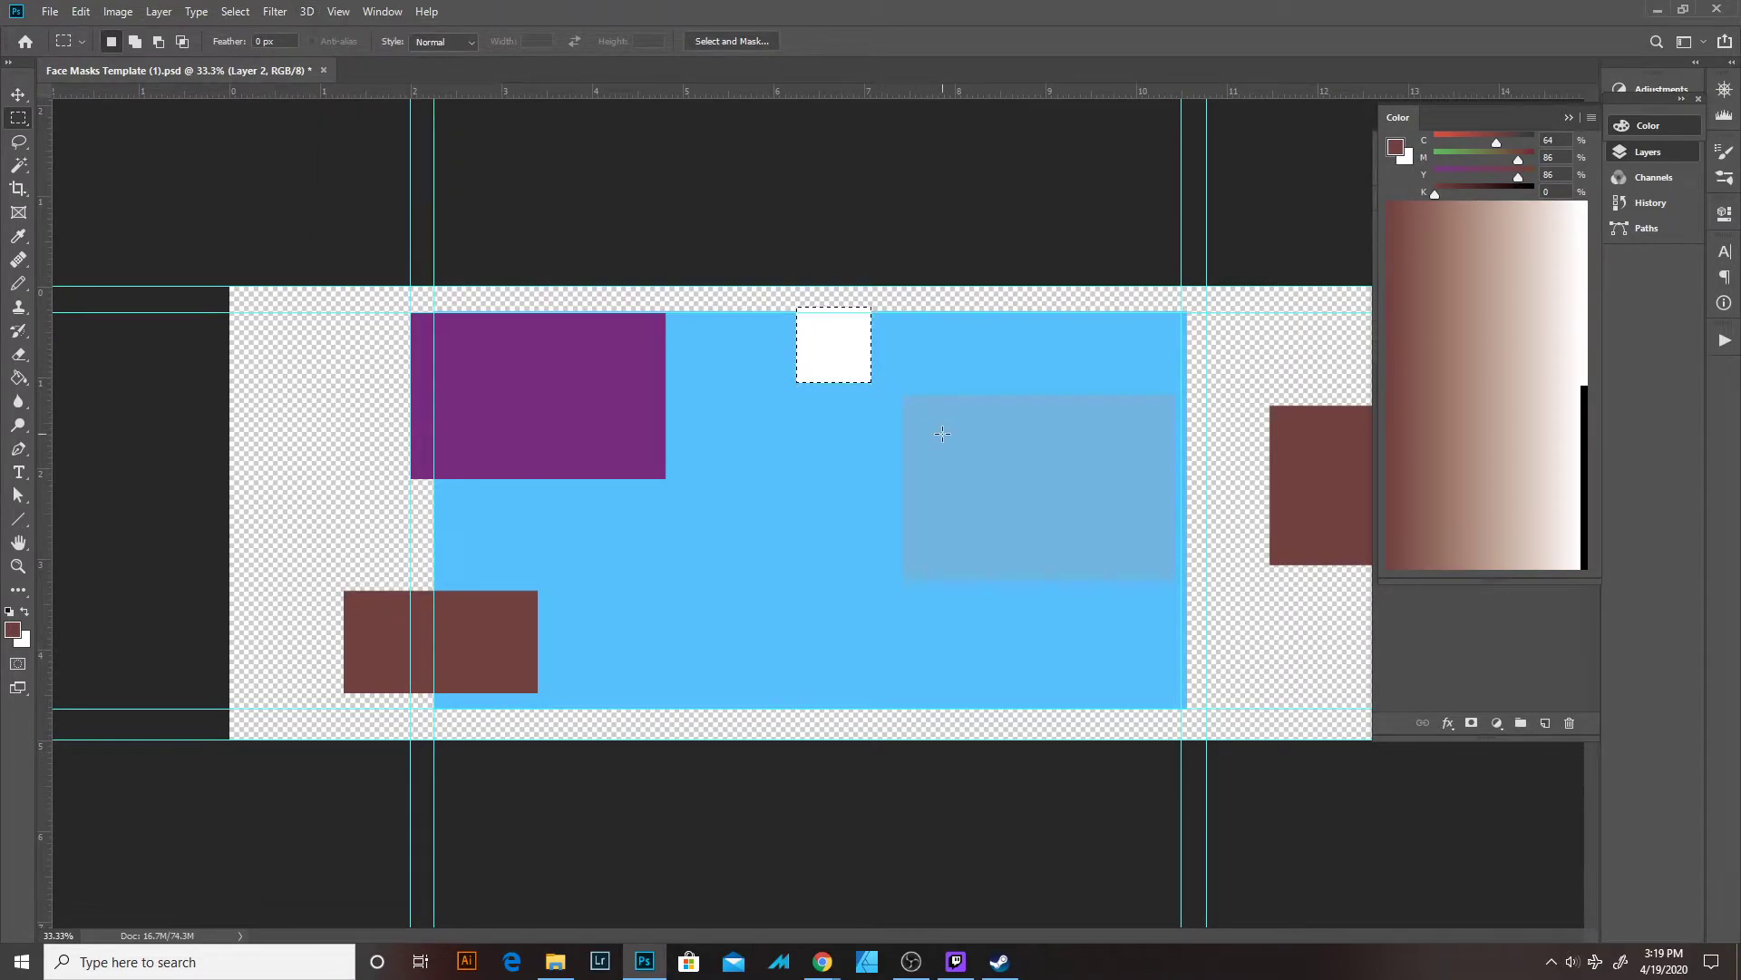
Set Layer 2's blend mode to Multiply over the blue rectangle.
key("alt+d")
key("Escape")
mouse_move(1652, 151)
left_mouse_down()
mouse_move(1673, 176)
mouse_move(1672, 143)
left_mouse_up()
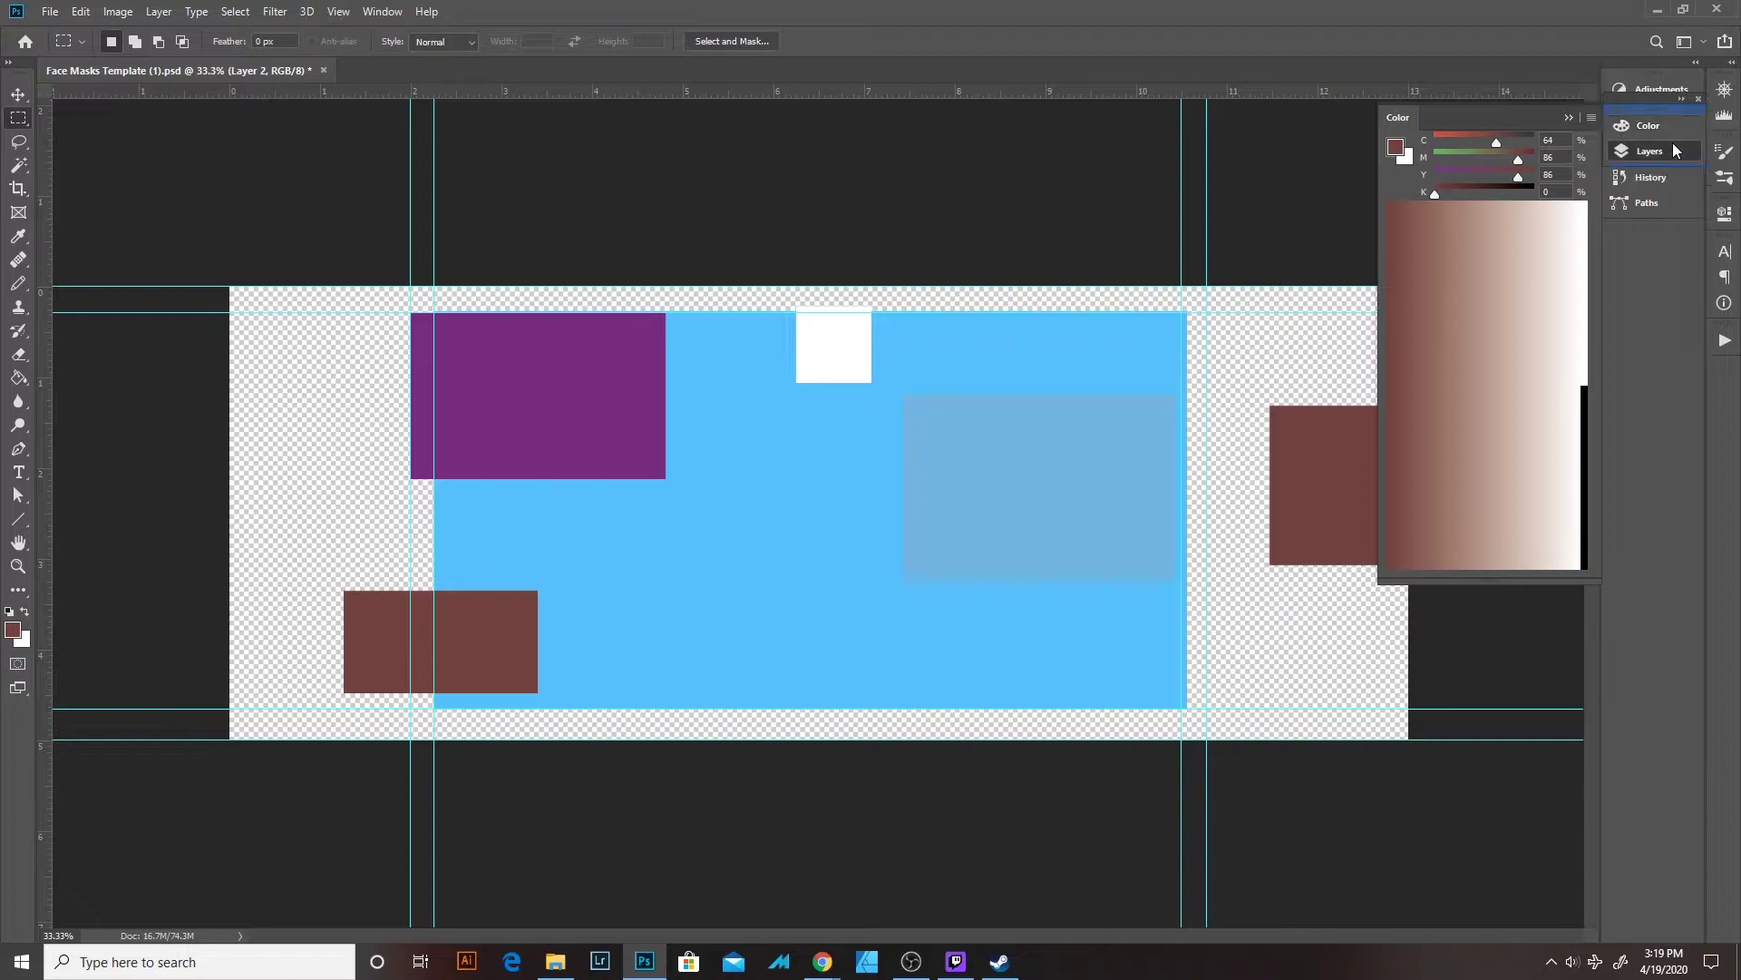
left_click(1647, 156)
left_click(1647, 156)
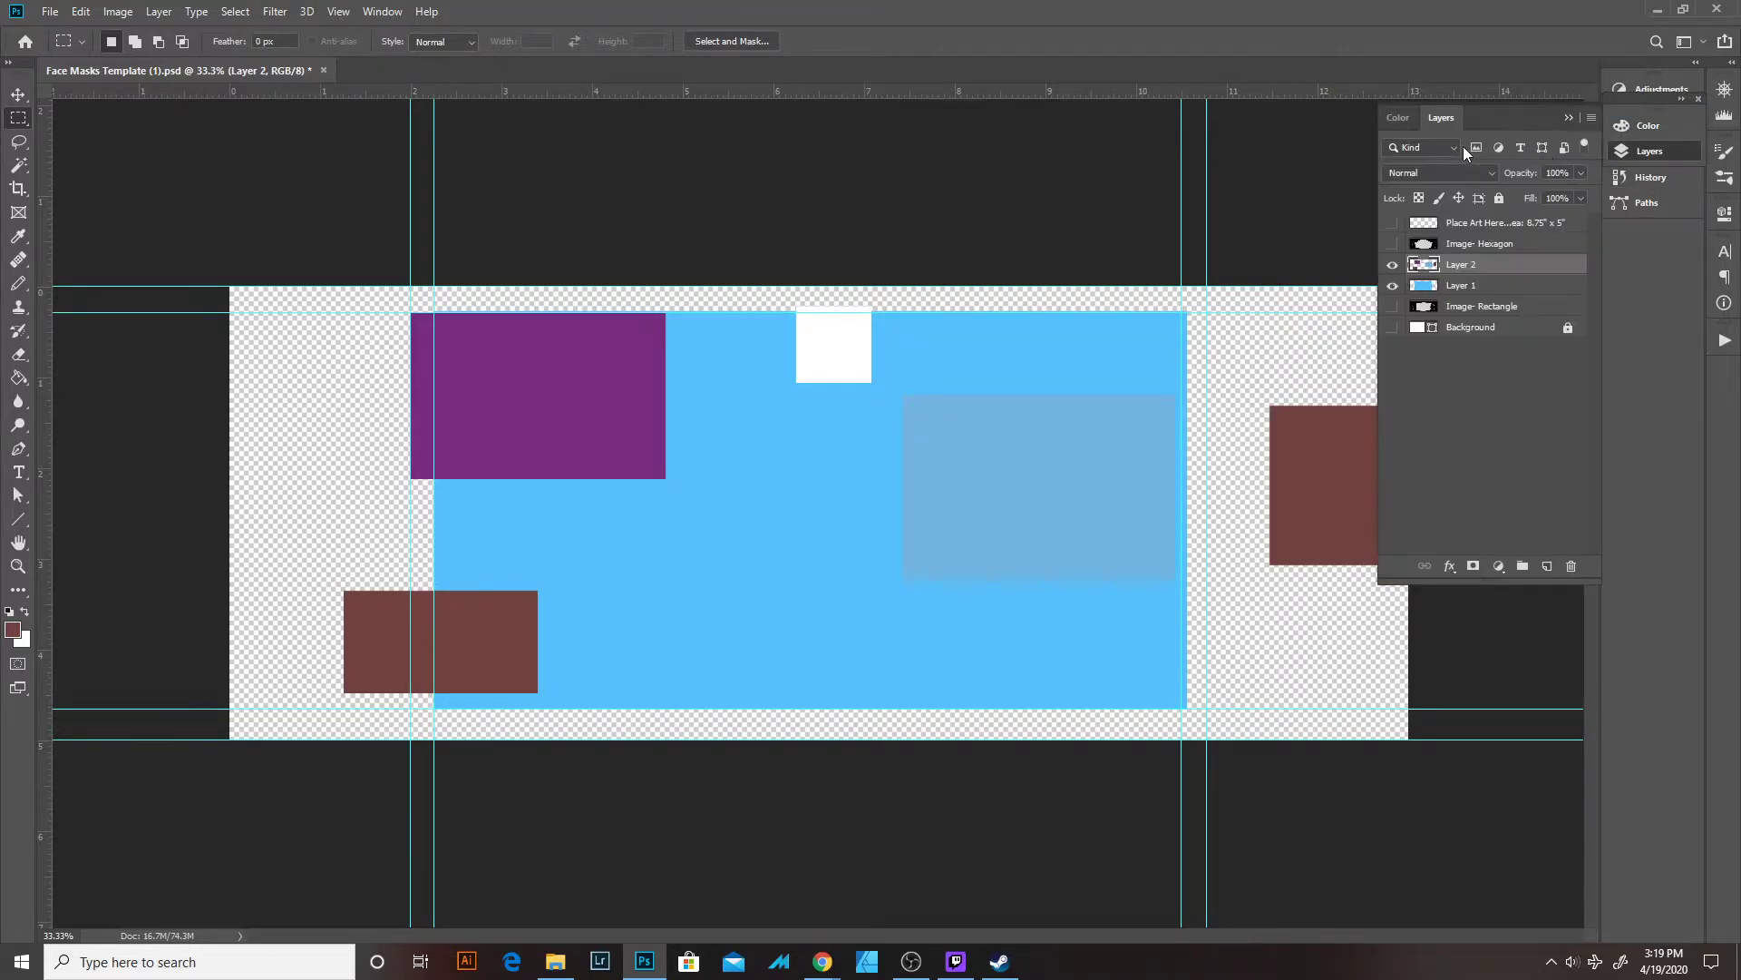
left_click(1454, 172)
left_click(1444, 243)
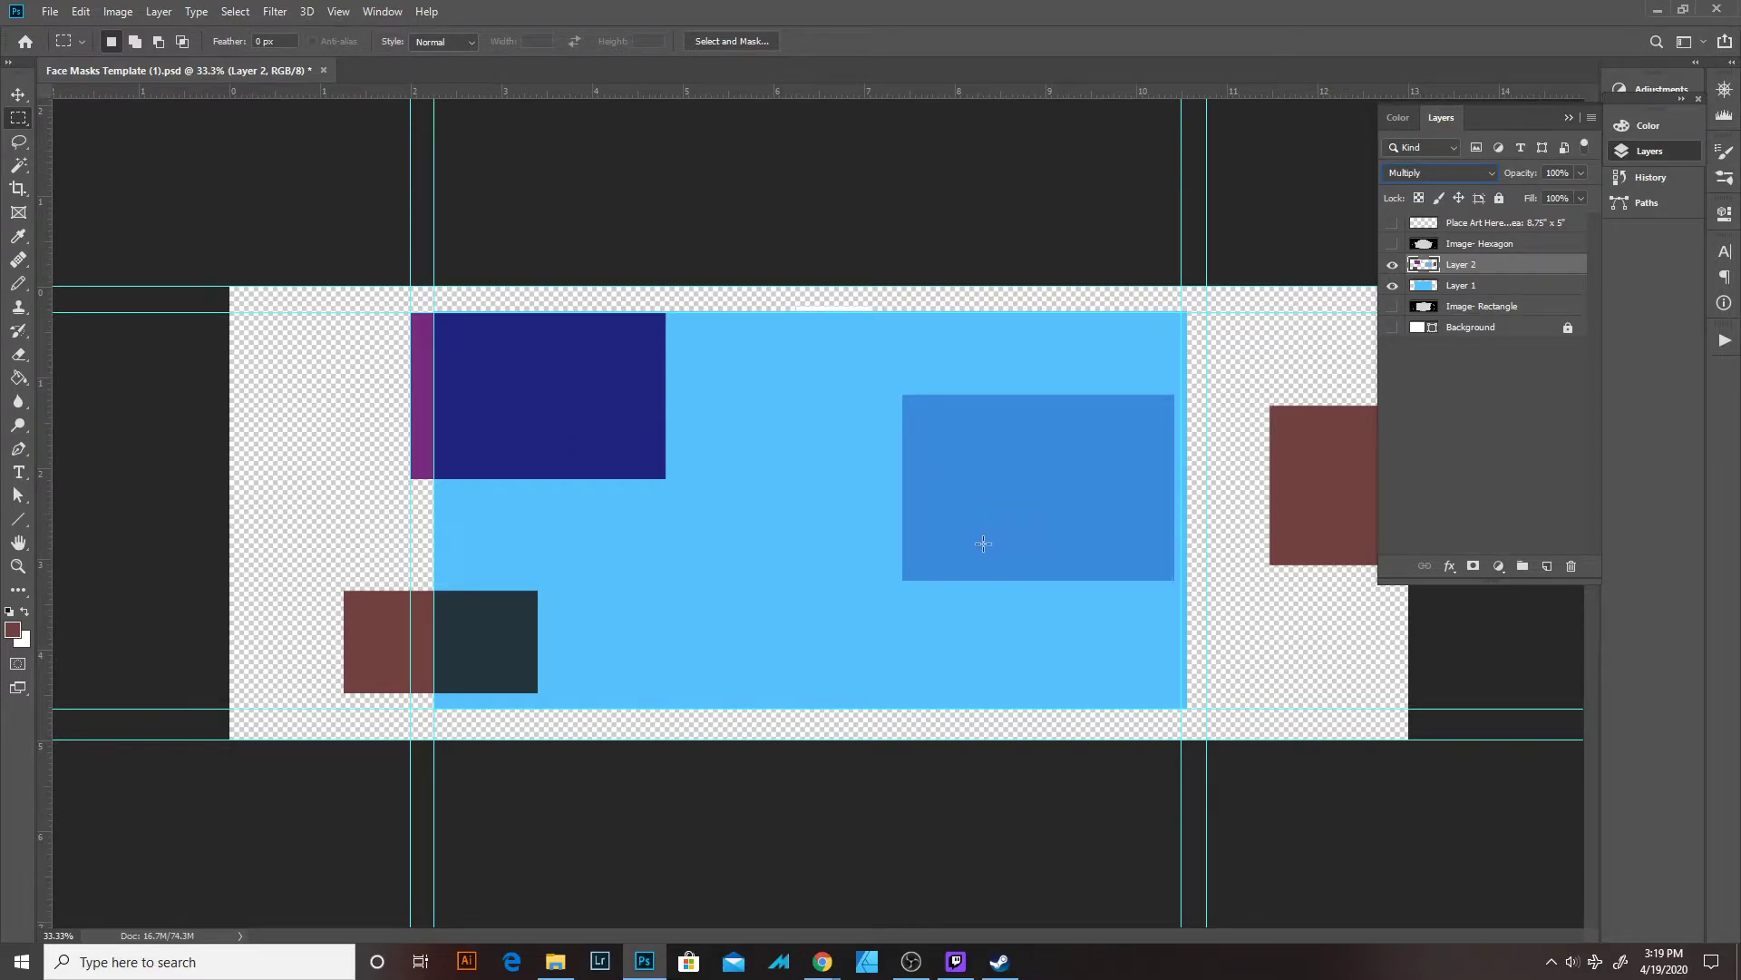
Toggle Layer 2 and Image- Hexagon to preview the blocks on the mask photo.
left_click(1393, 264)
left_click(1393, 265)
left_click(1393, 264)
left_click(1393, 265)
left_click(1393, 265)
left_click(1403, 247)
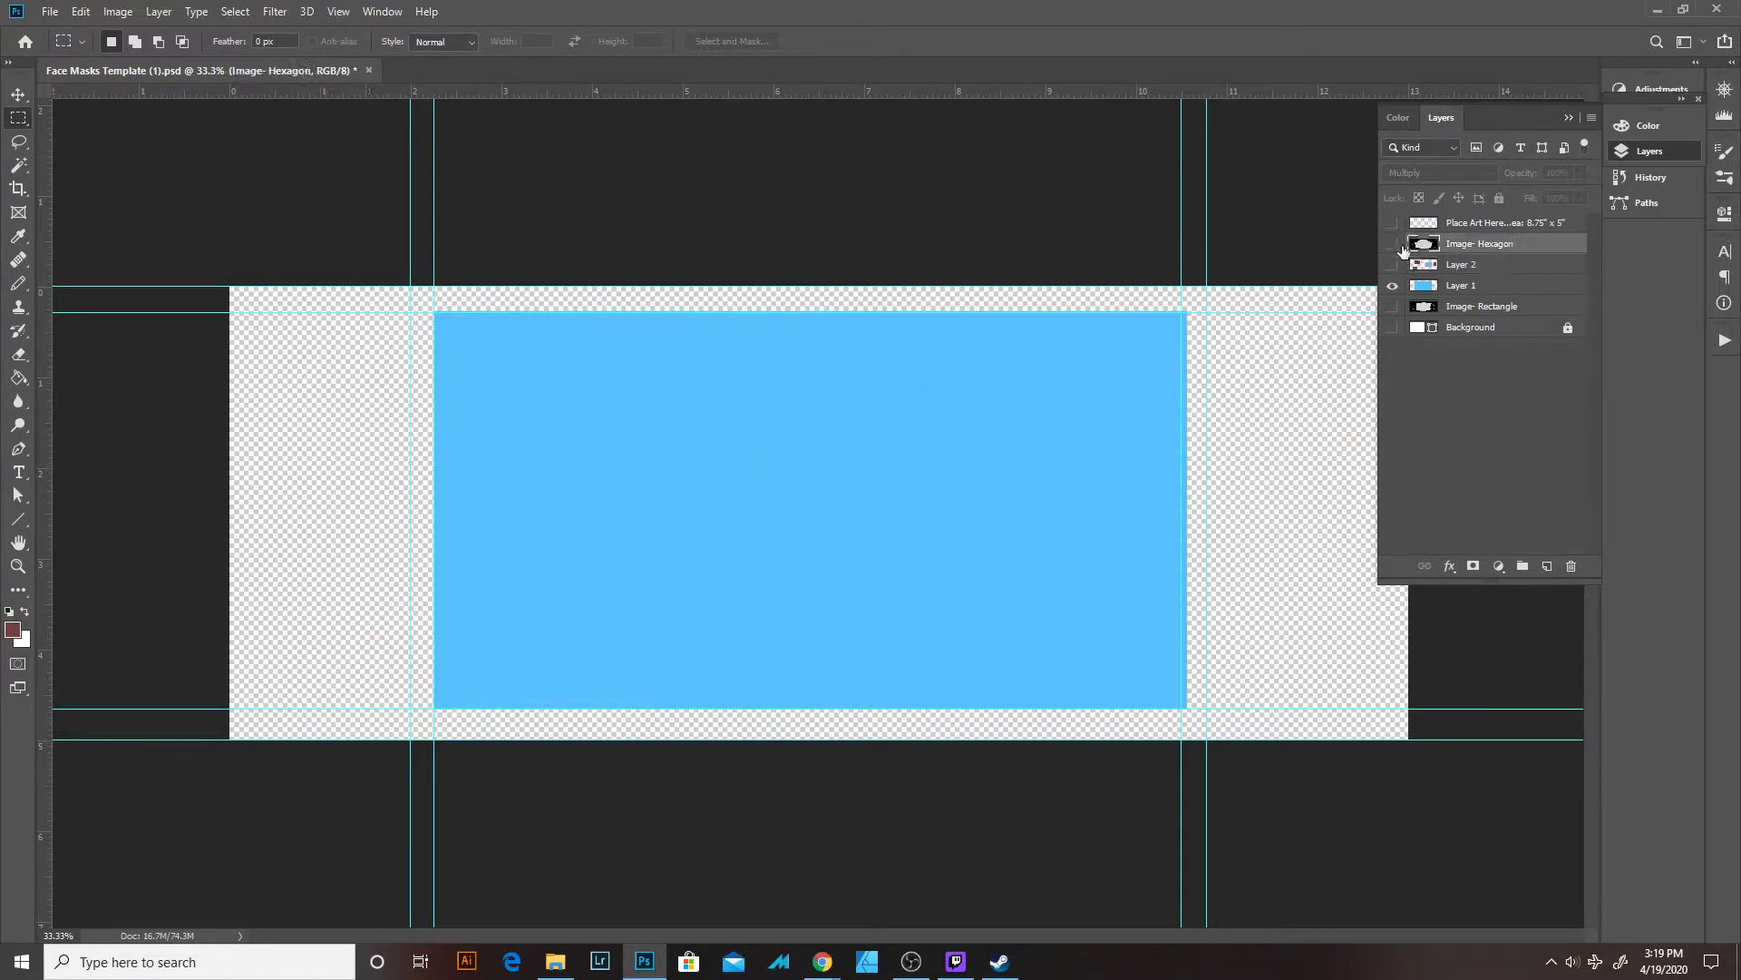
left_click(1392, 244)
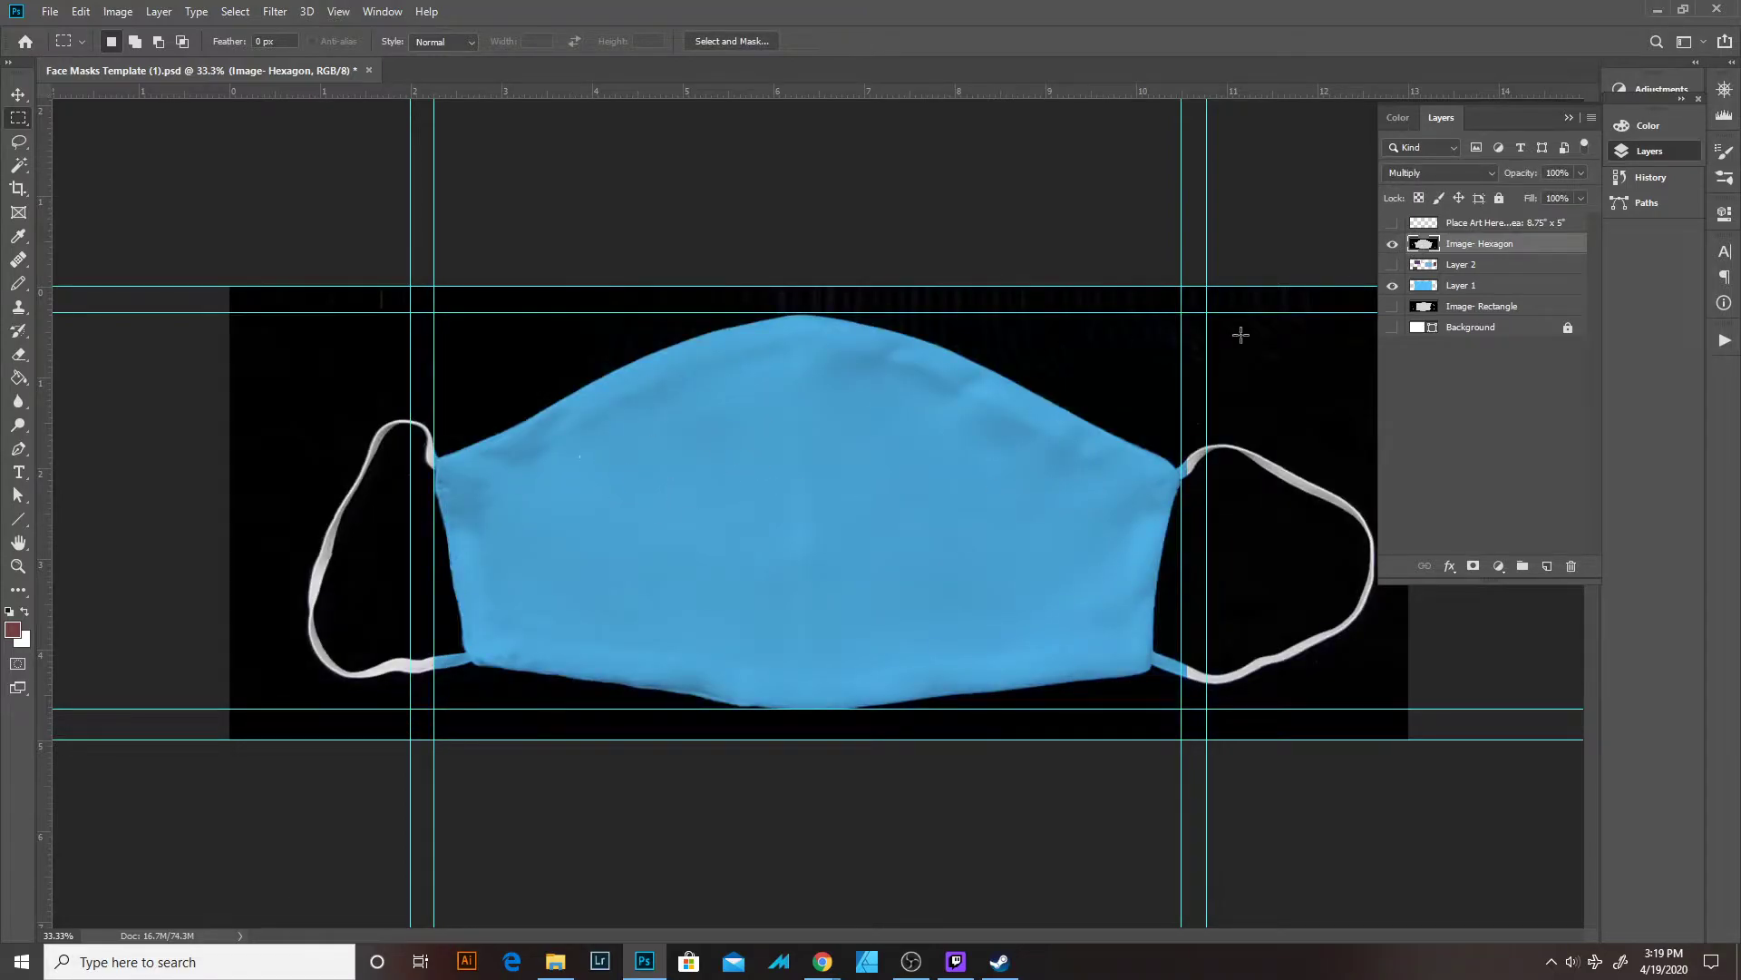
left_click(1391, 270)
left_click(1391, 270)
Delete Layer 2 and hide Layer 1.
left_click(1393, 286)
left_click(1393, 287)
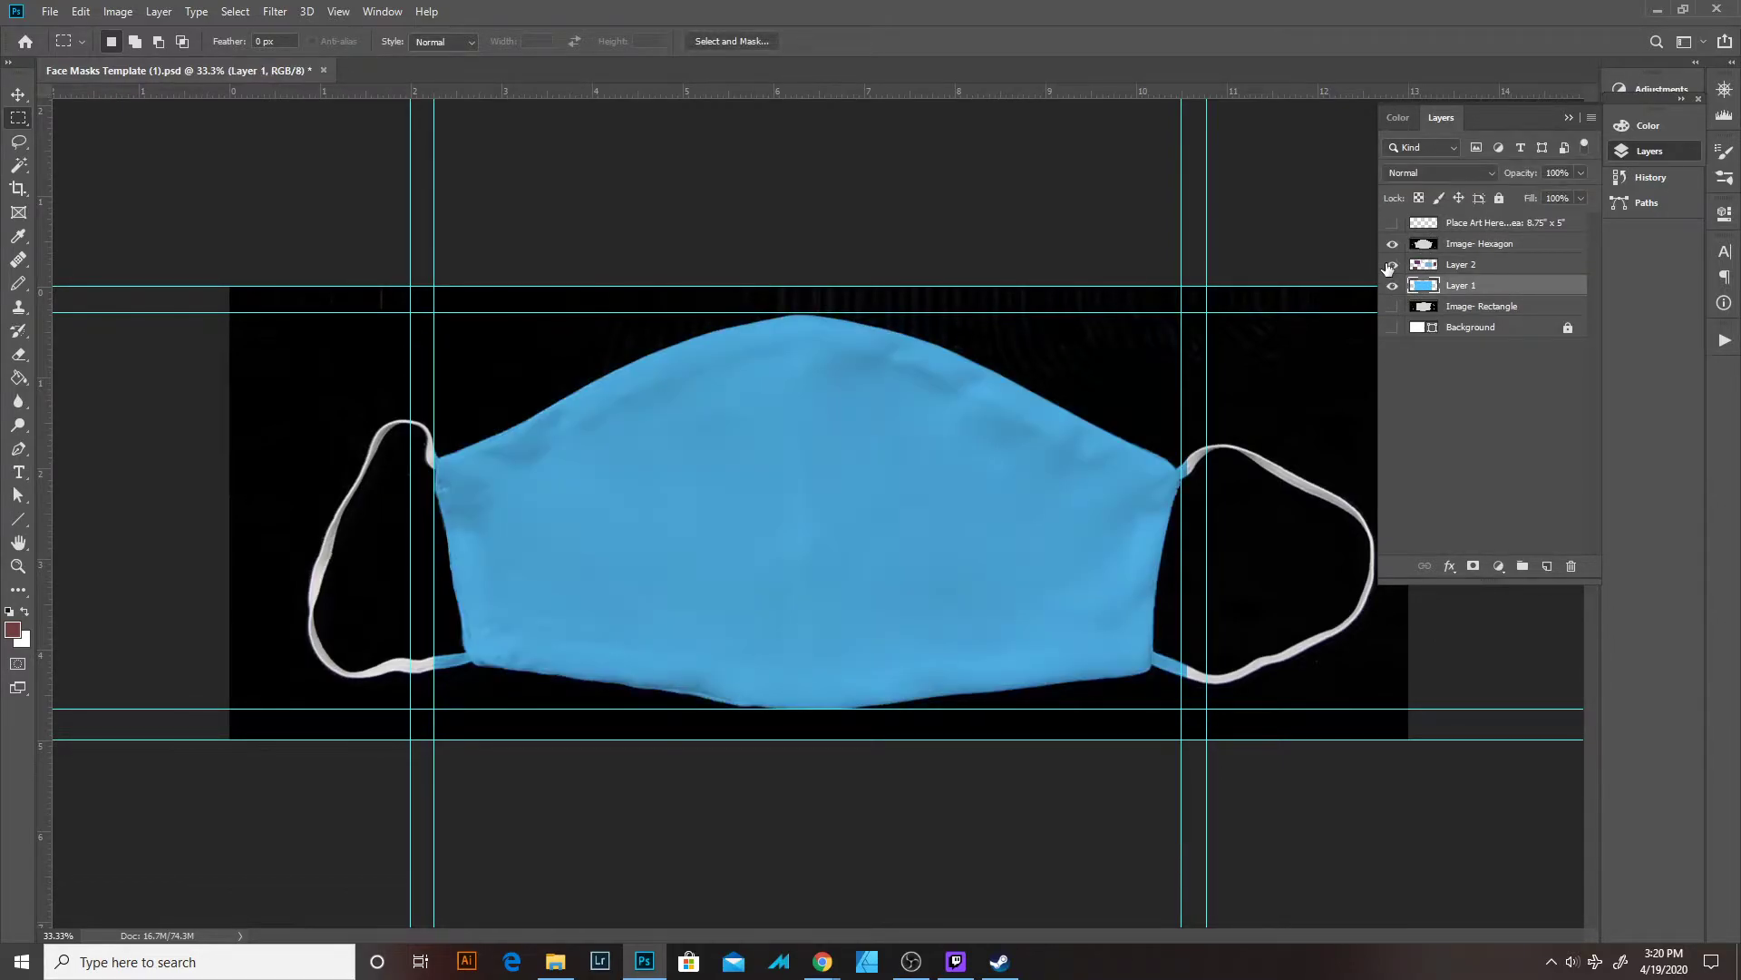
left_click(1392, 264)
left_click_drag(1460, 263, 1570, 566)
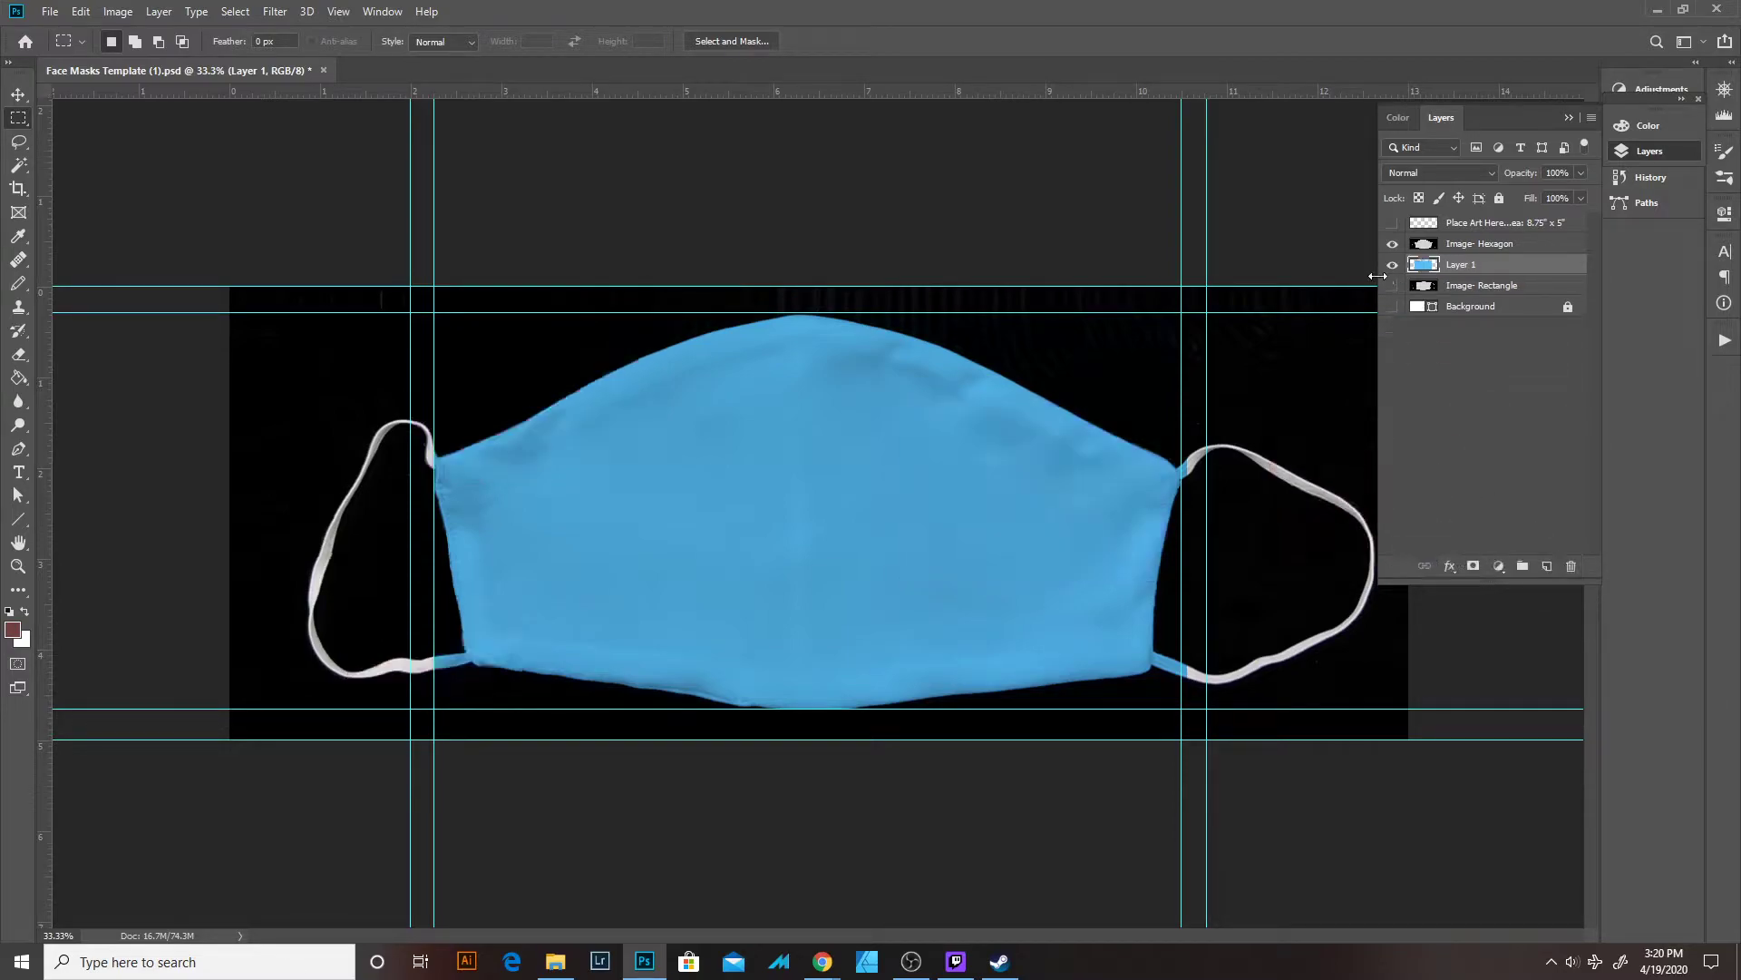
left_click(1392, 264)
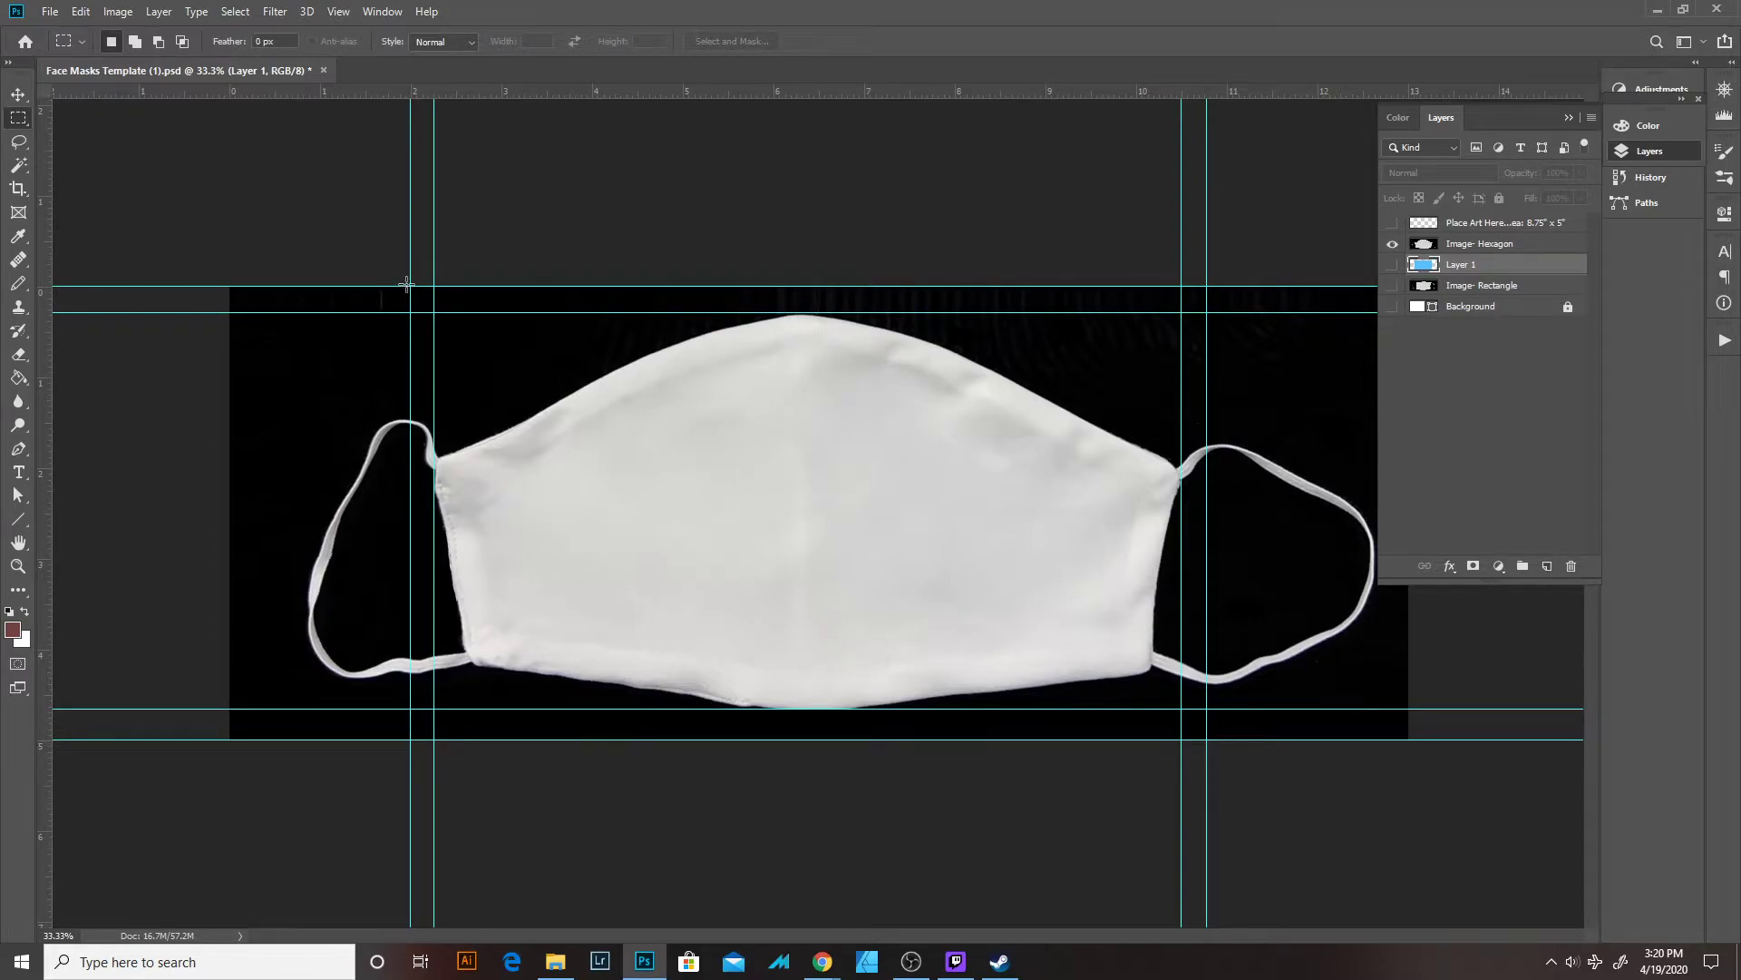
Fill the guide-bounded area on Layer 1 with dark red.
left_click_drag(409, 286, 1207, 749)
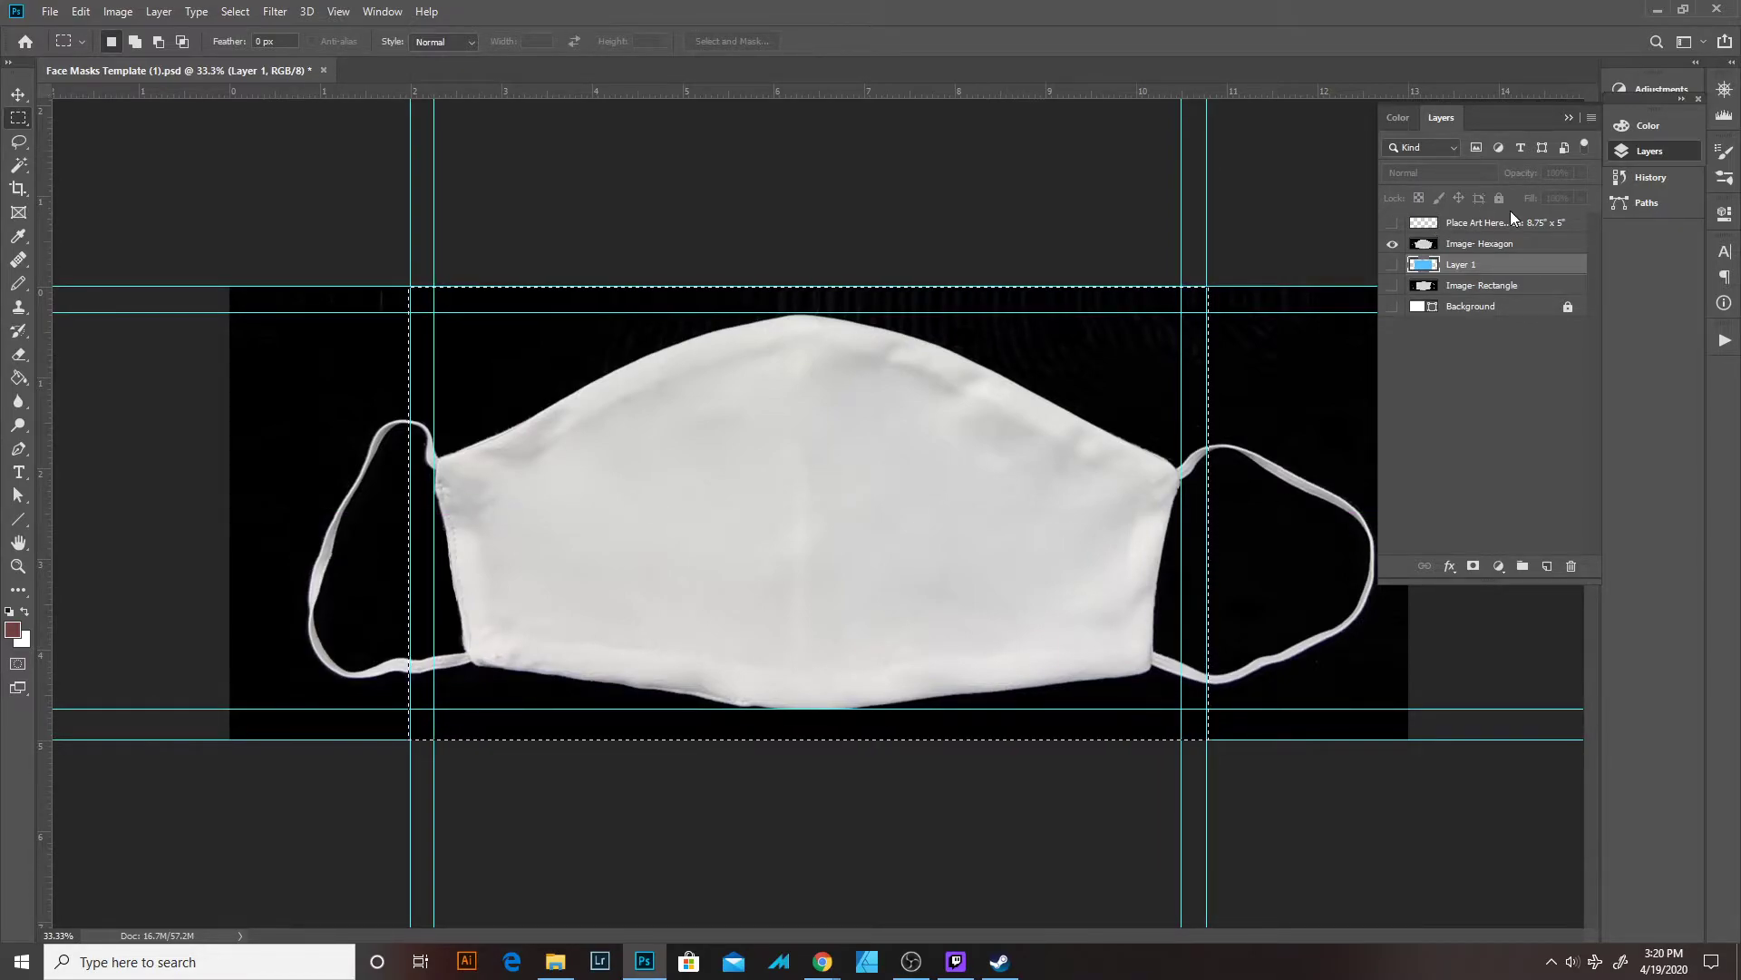
key("alt+BackSpace")
key("Return")
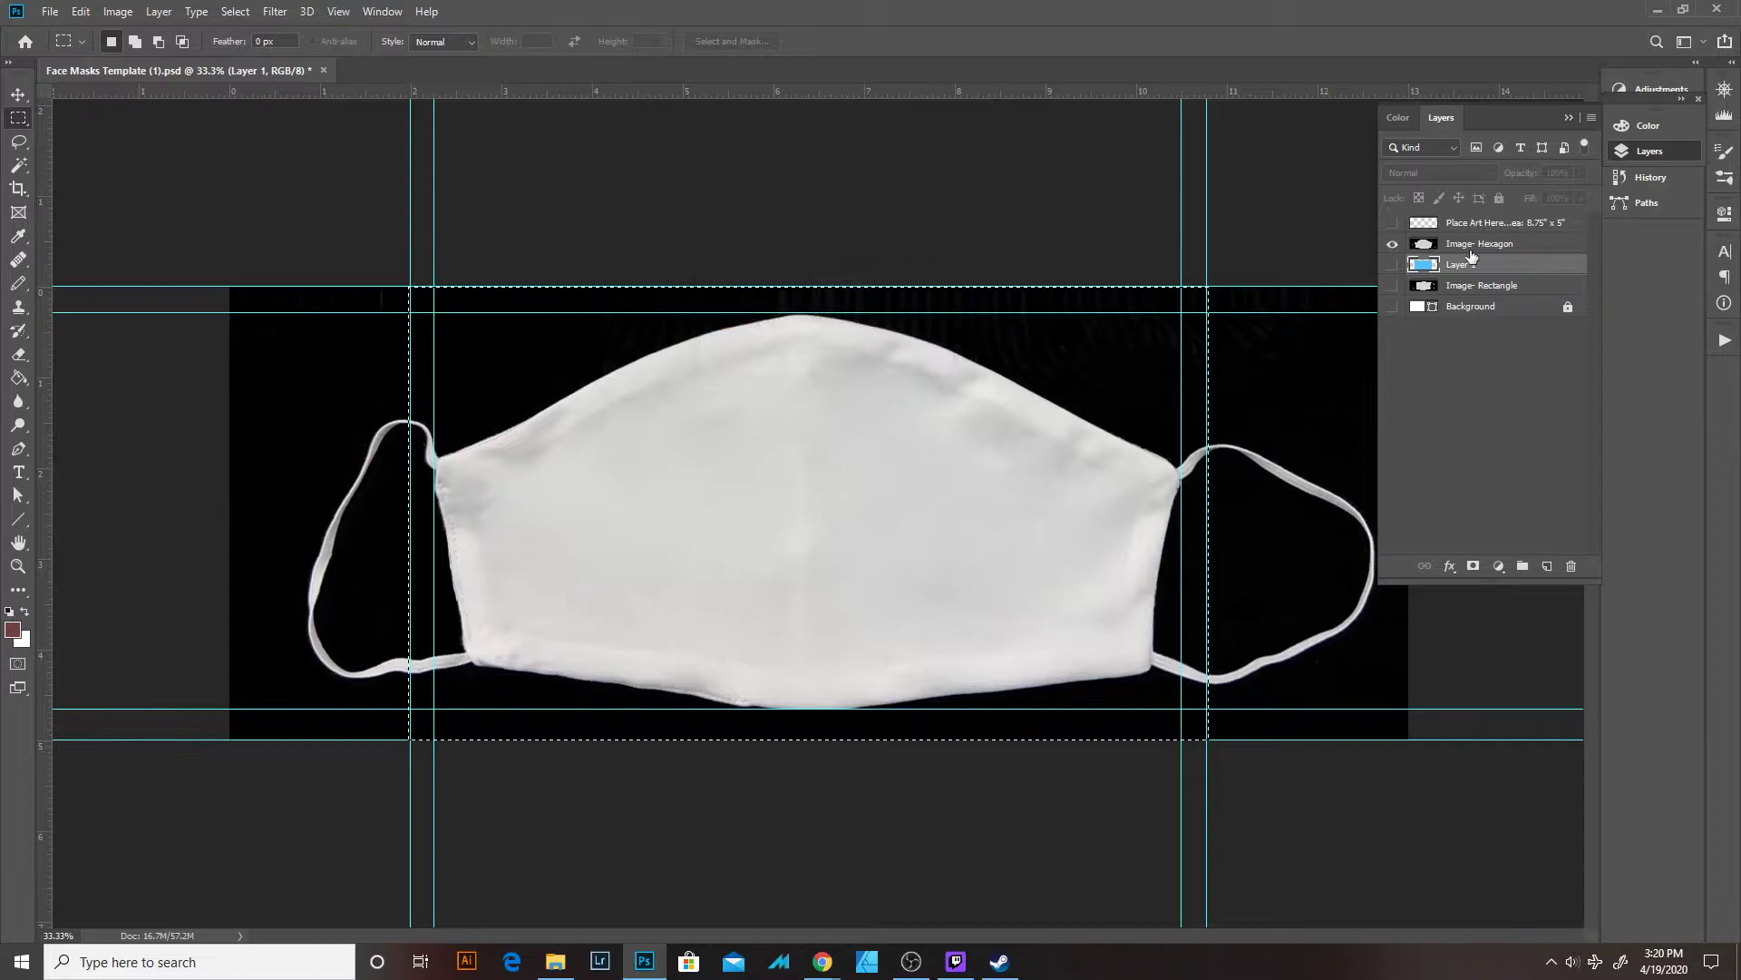
left_click(1393, 264)
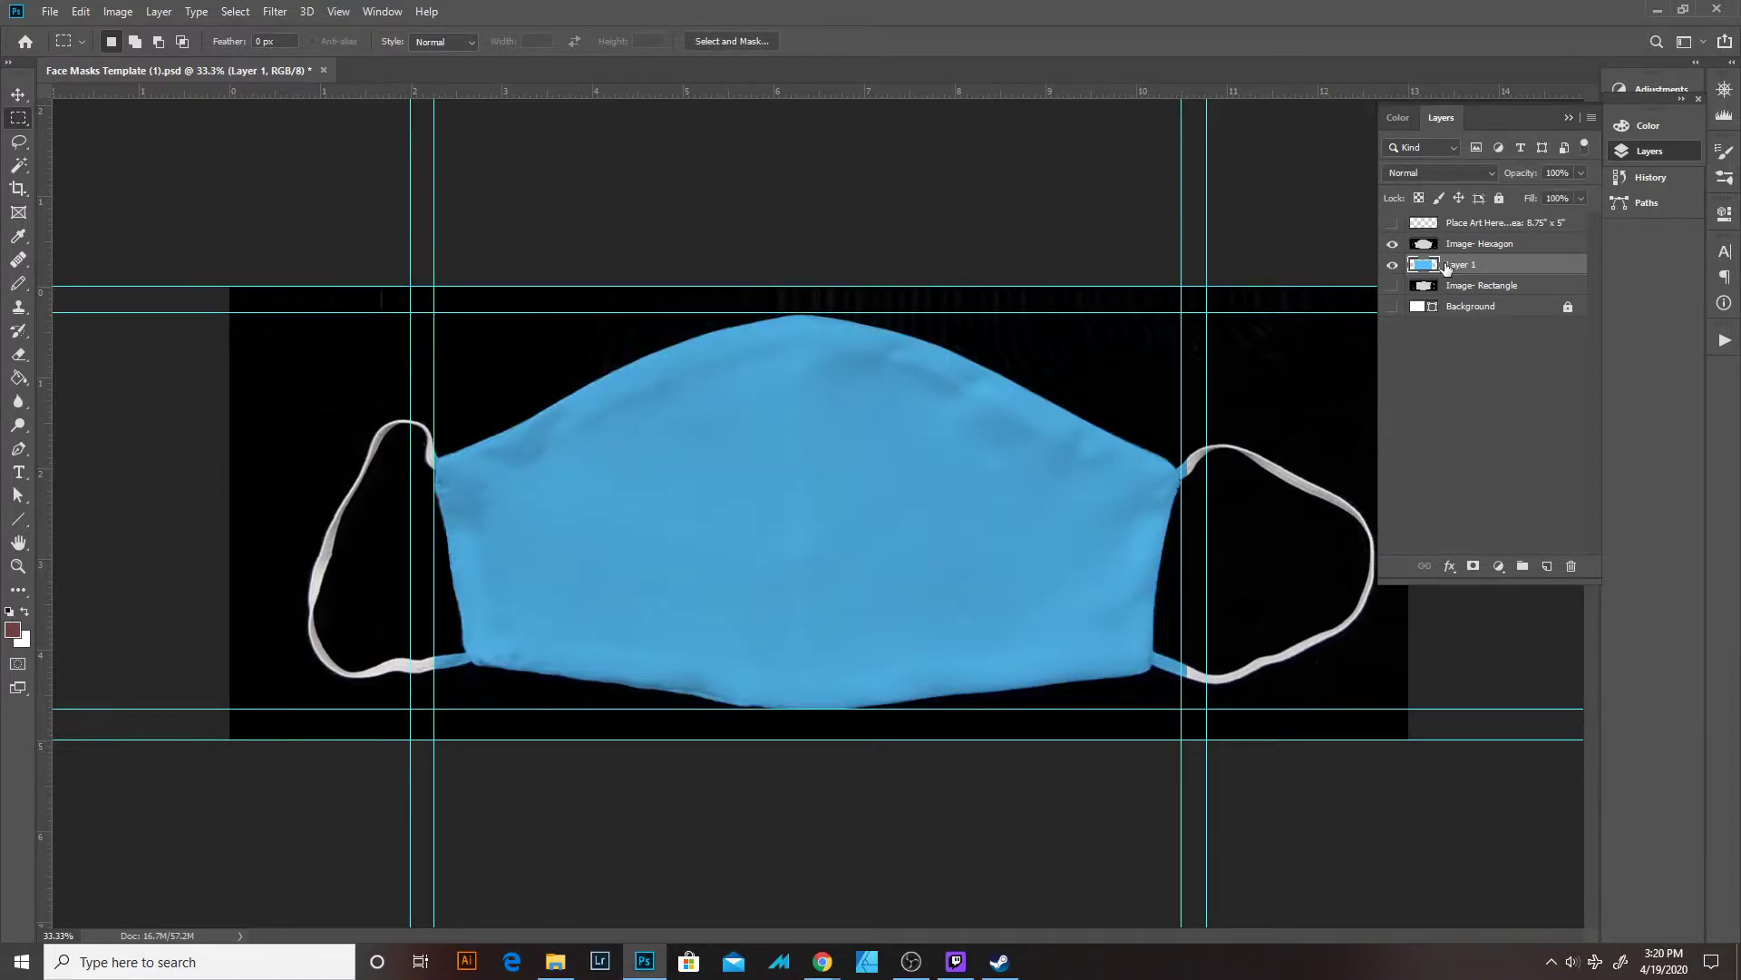
key("alt+BackSpace")
key("l")
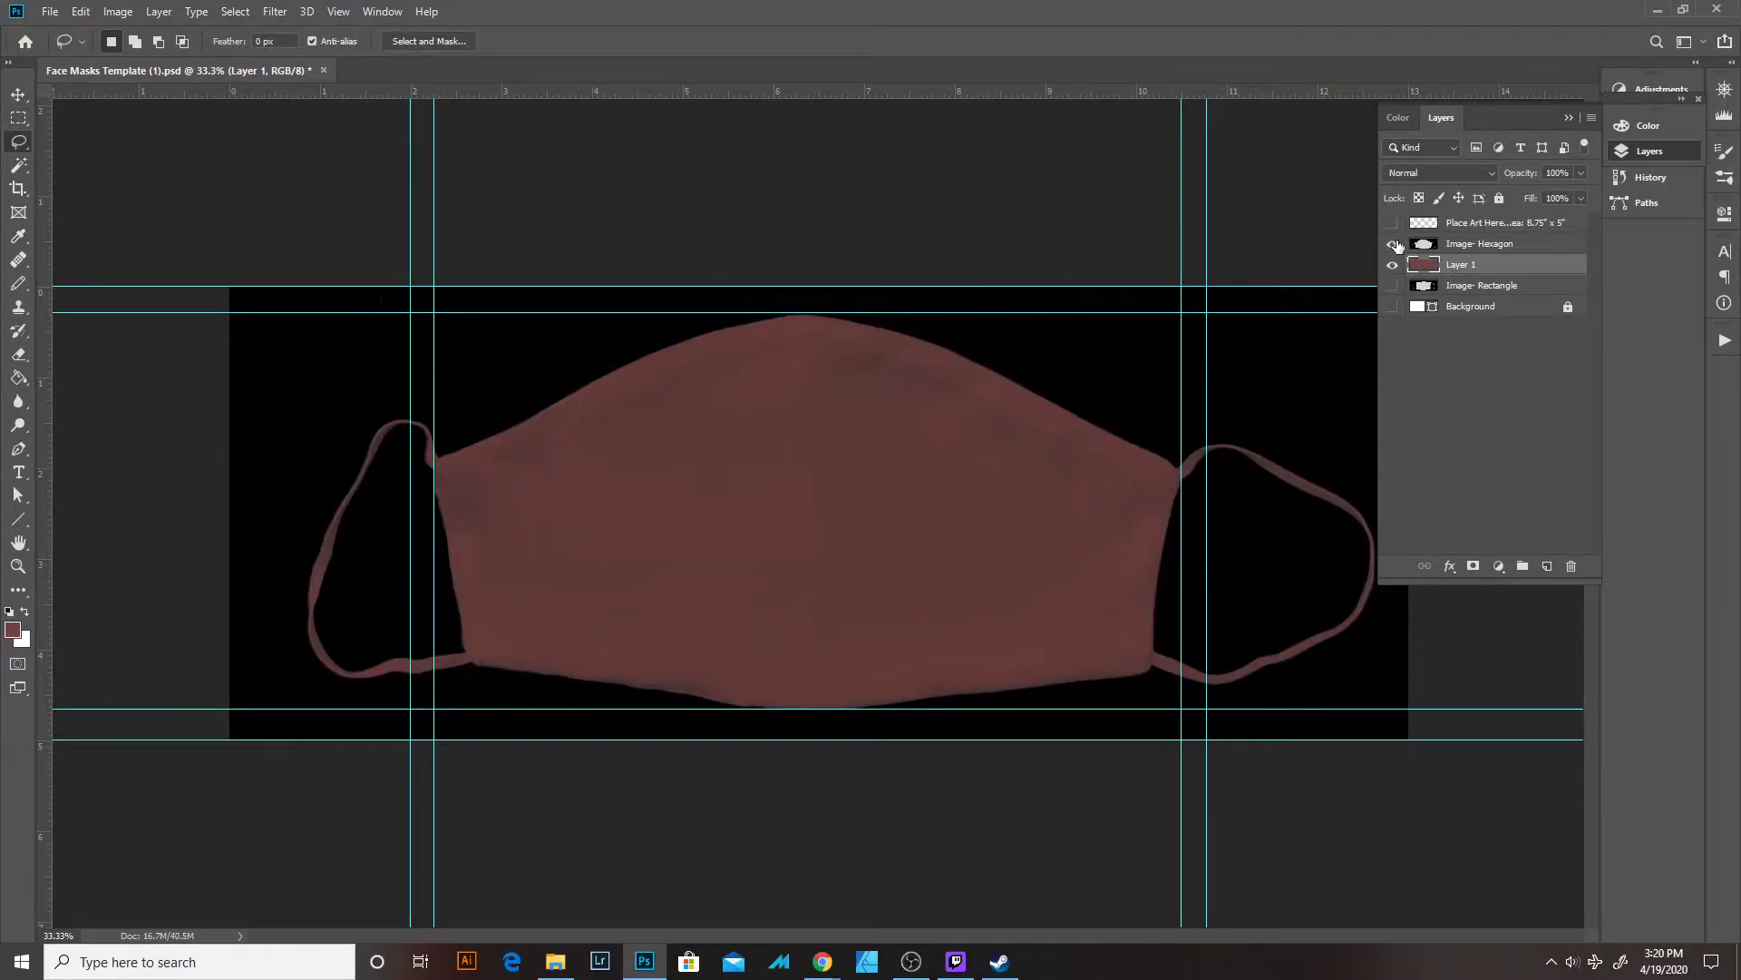
left_click(1393, 243)
key("ctrl+z")
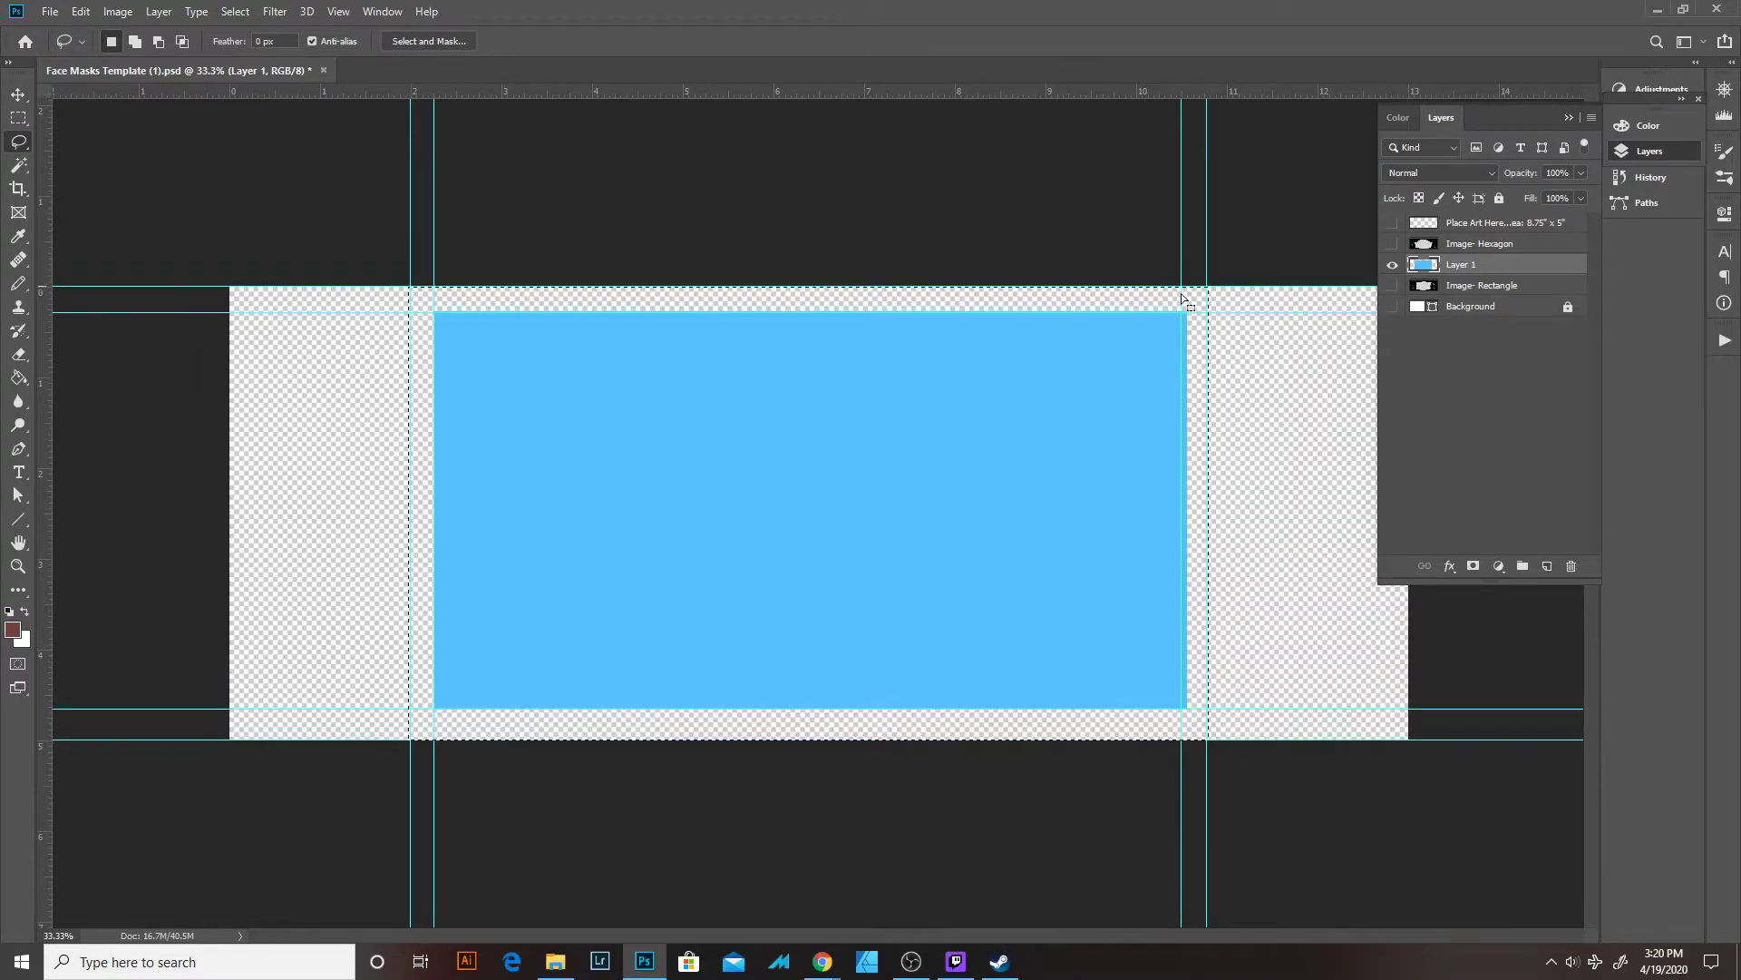
key("alt+BackSpace")
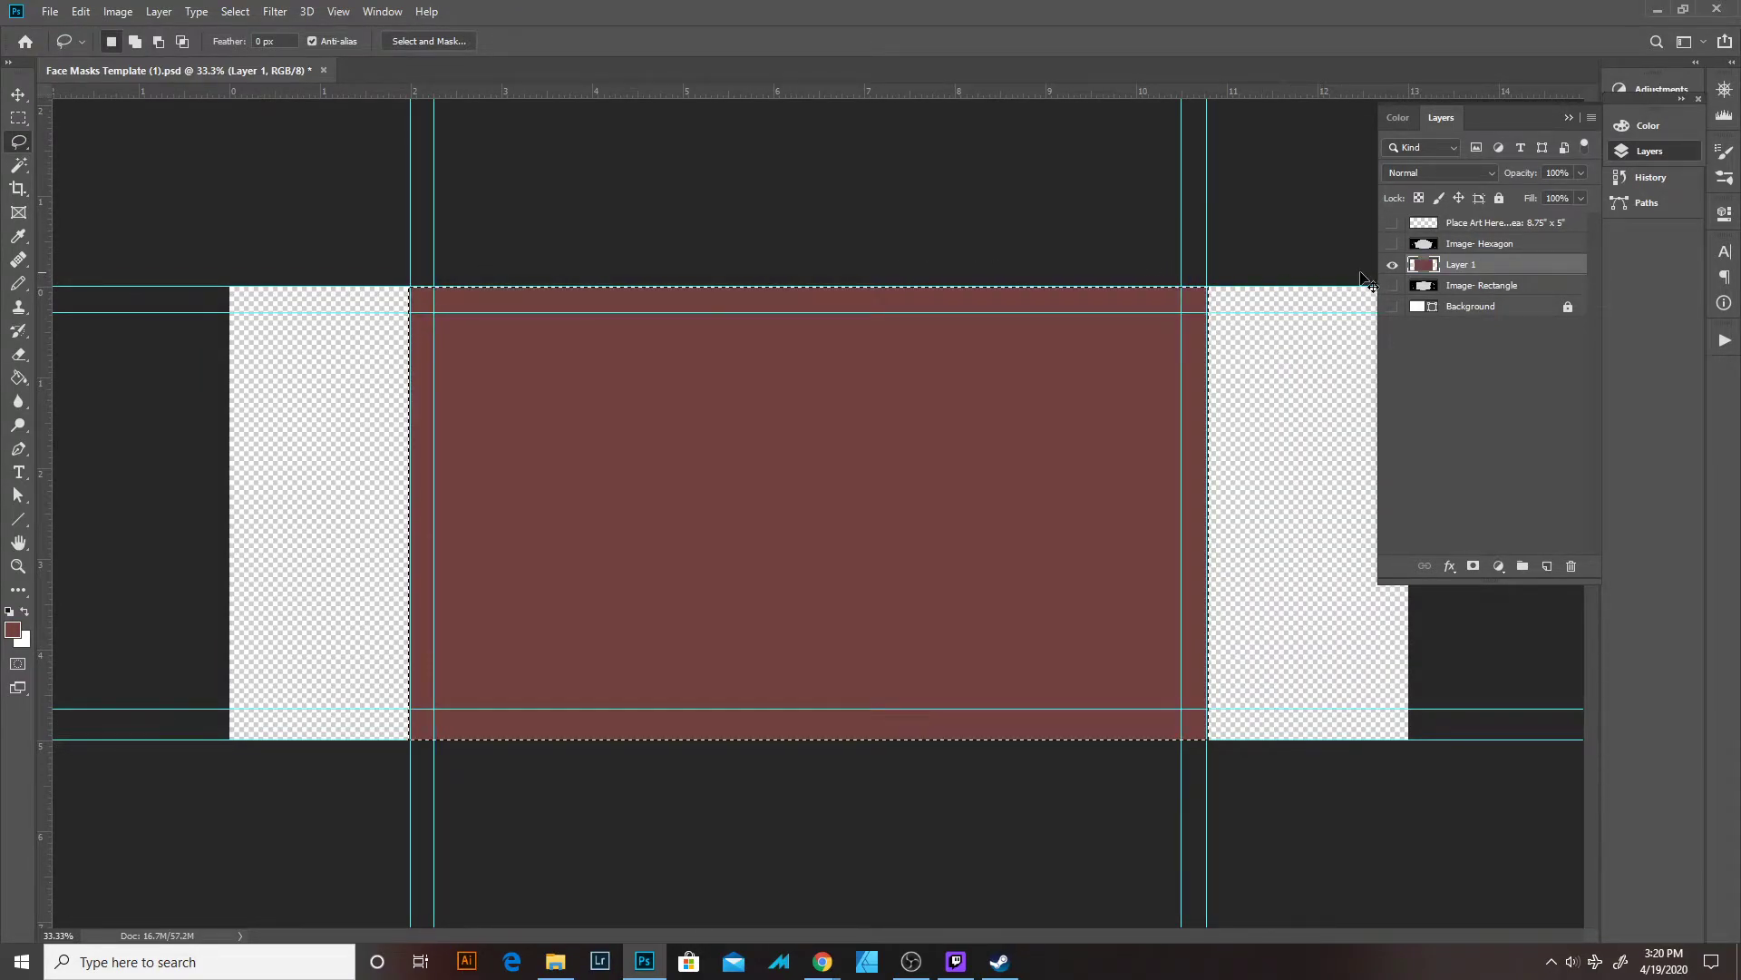
key("ctrl+d")
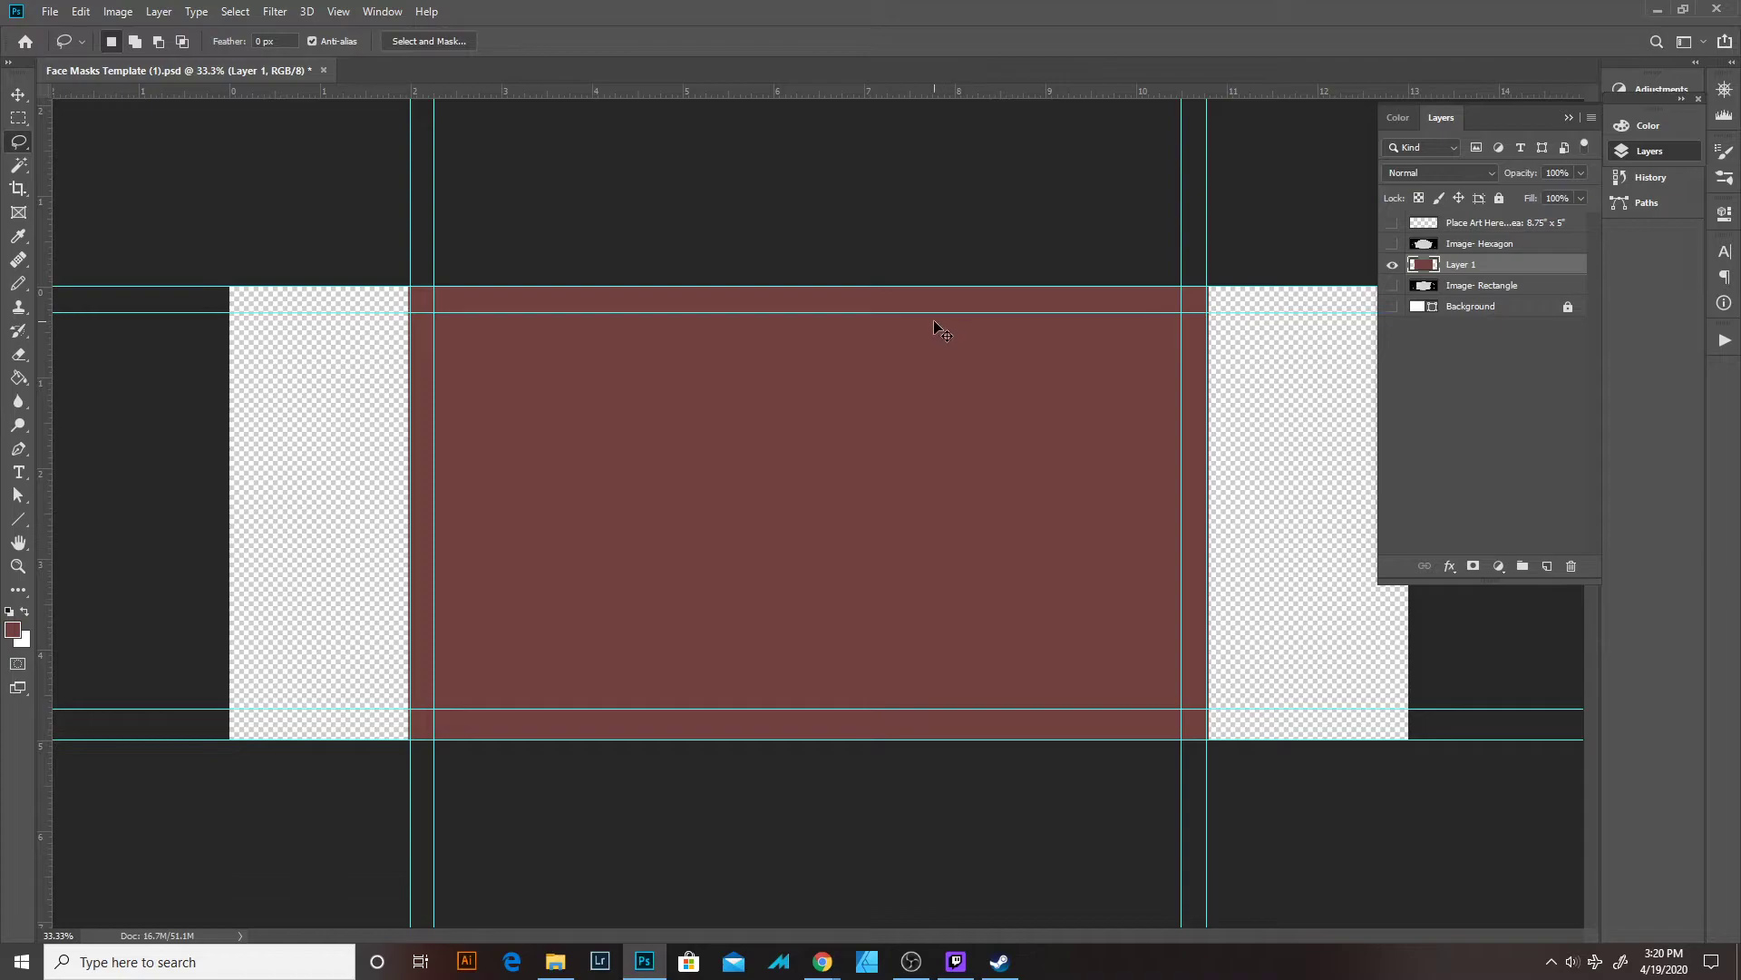
Clear the guides, confirm Image- Hexagon stays on Multiply over the red, then hide it.
key("ctrl+semicolon")
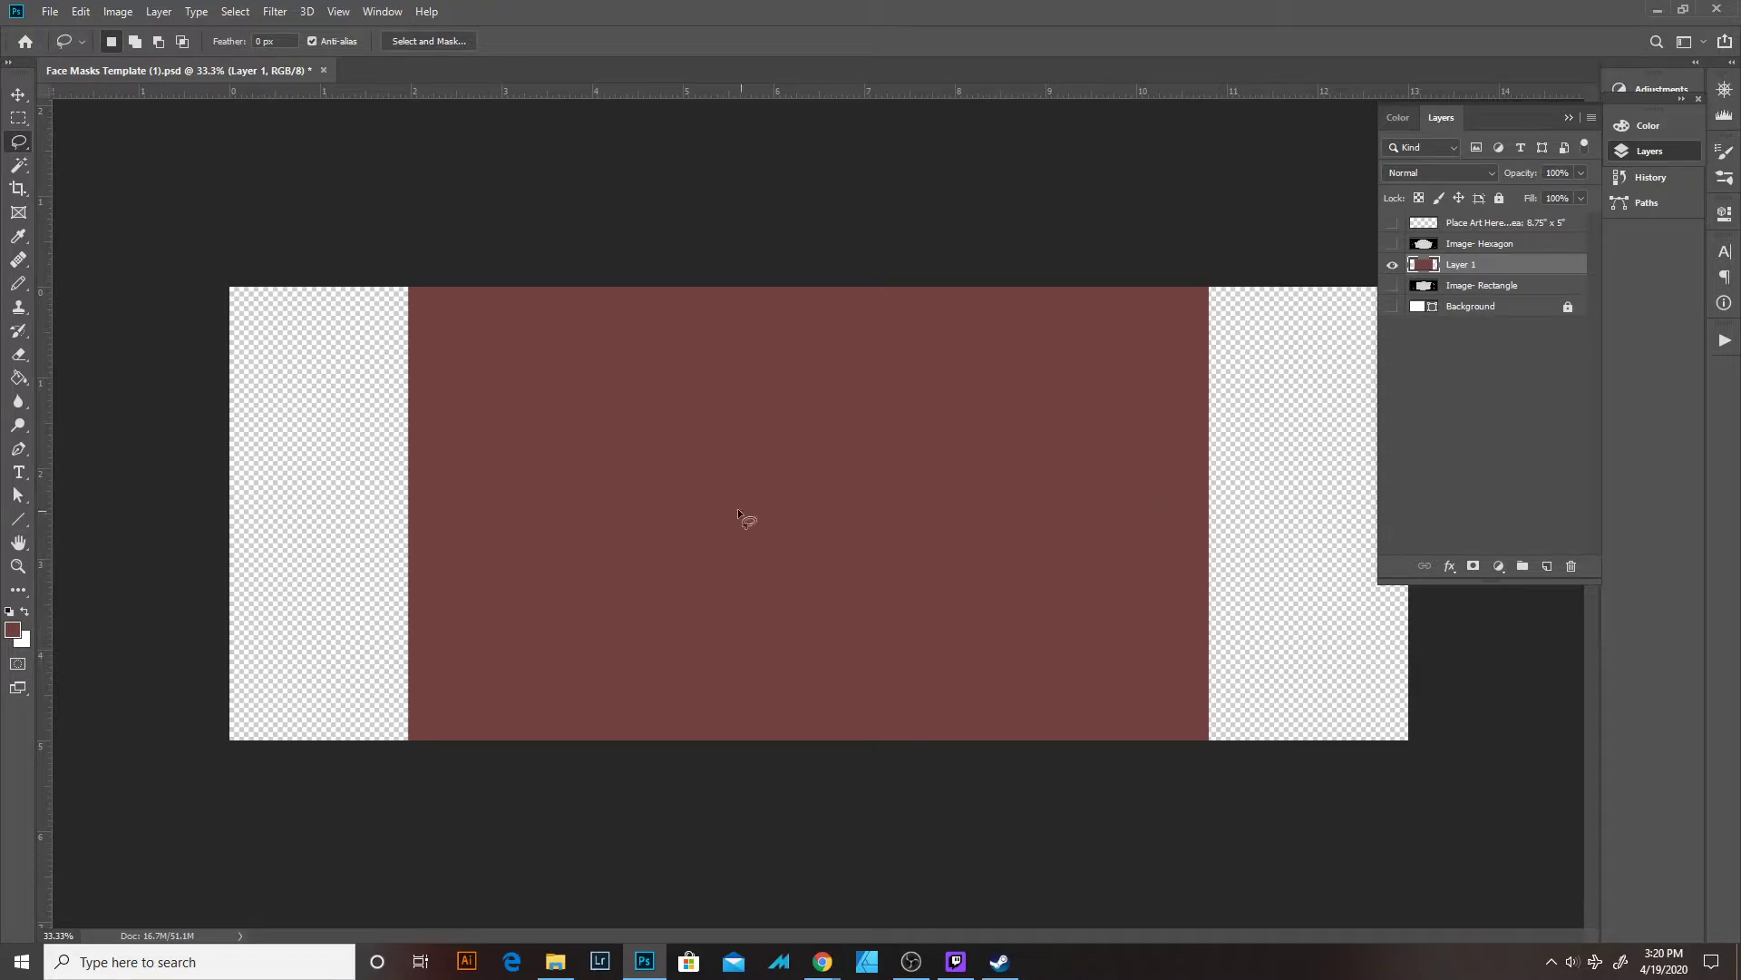
left_click(1455, 247)
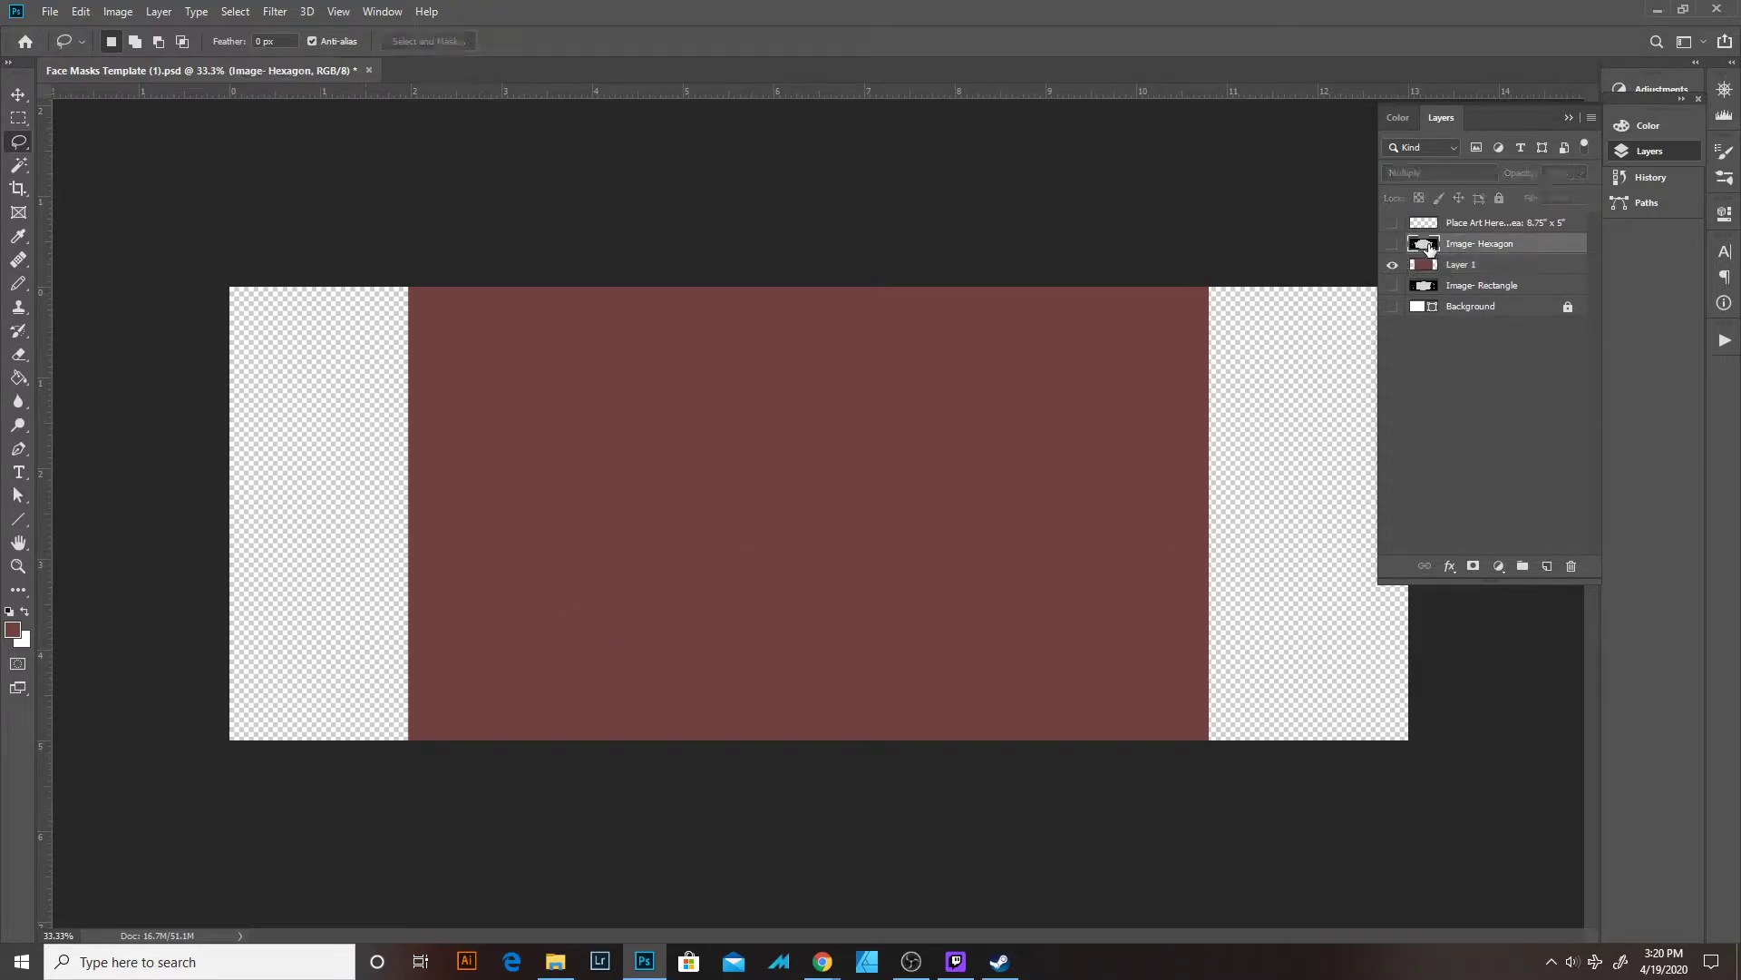
left_click(1394, 247)
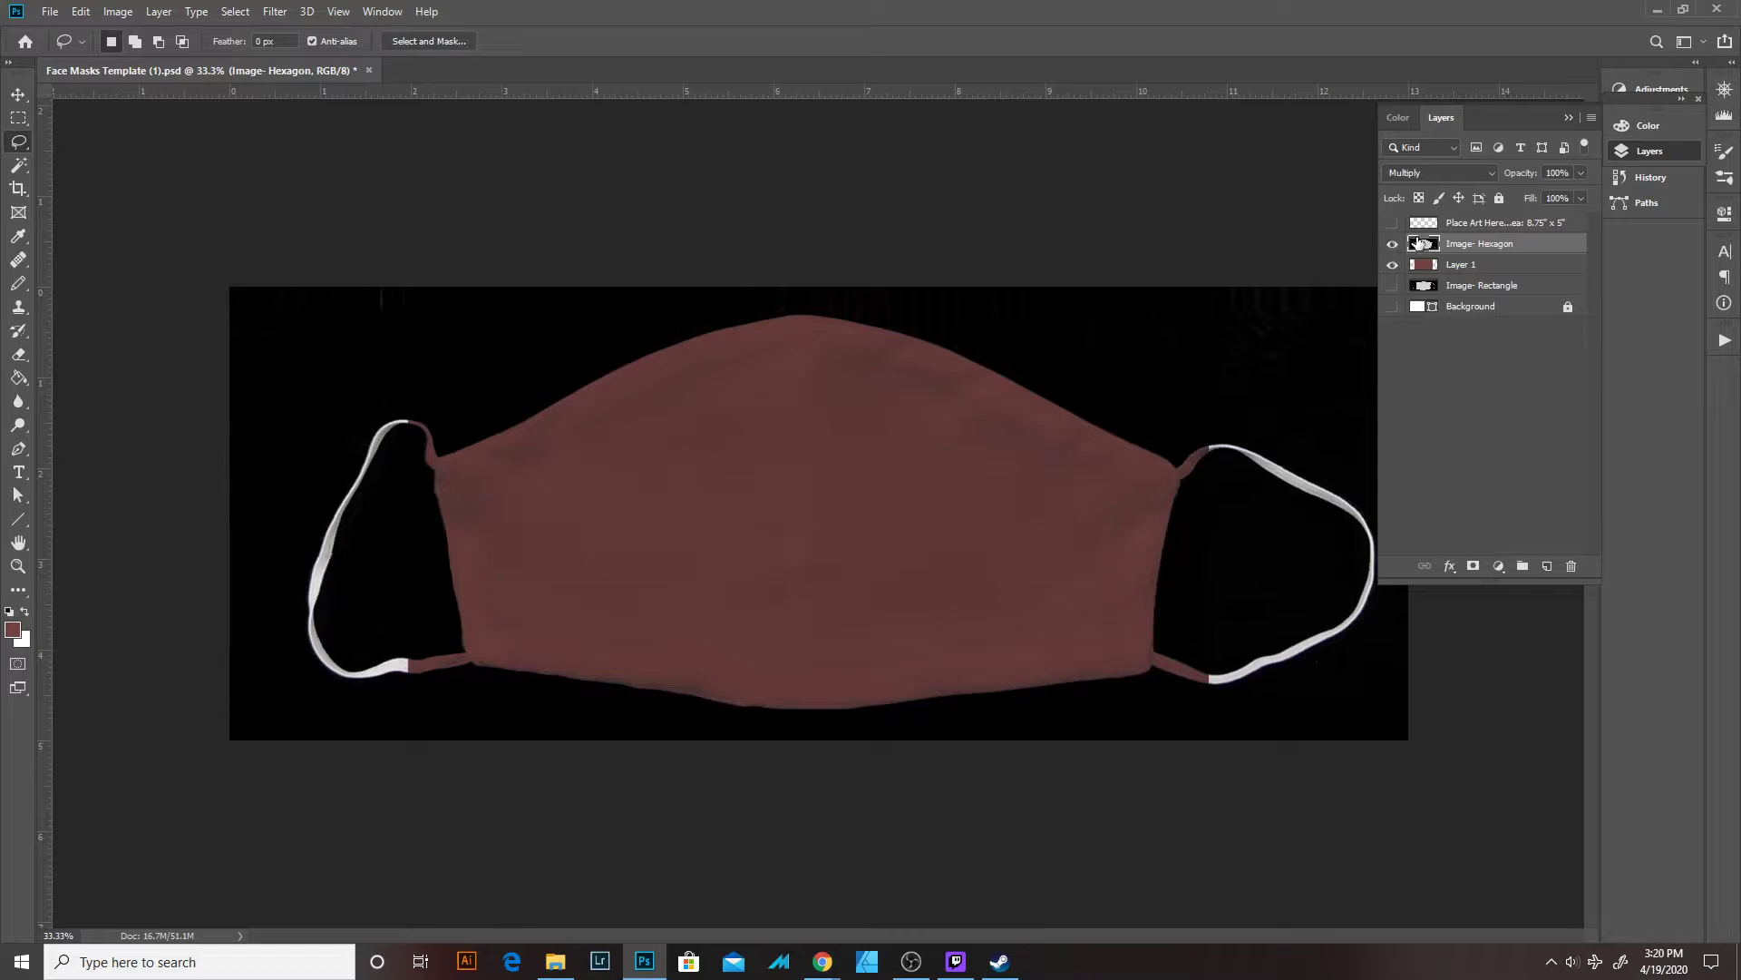
left_click(1413, 174)
left_click(1414, 174)
left_click(1393, 245)
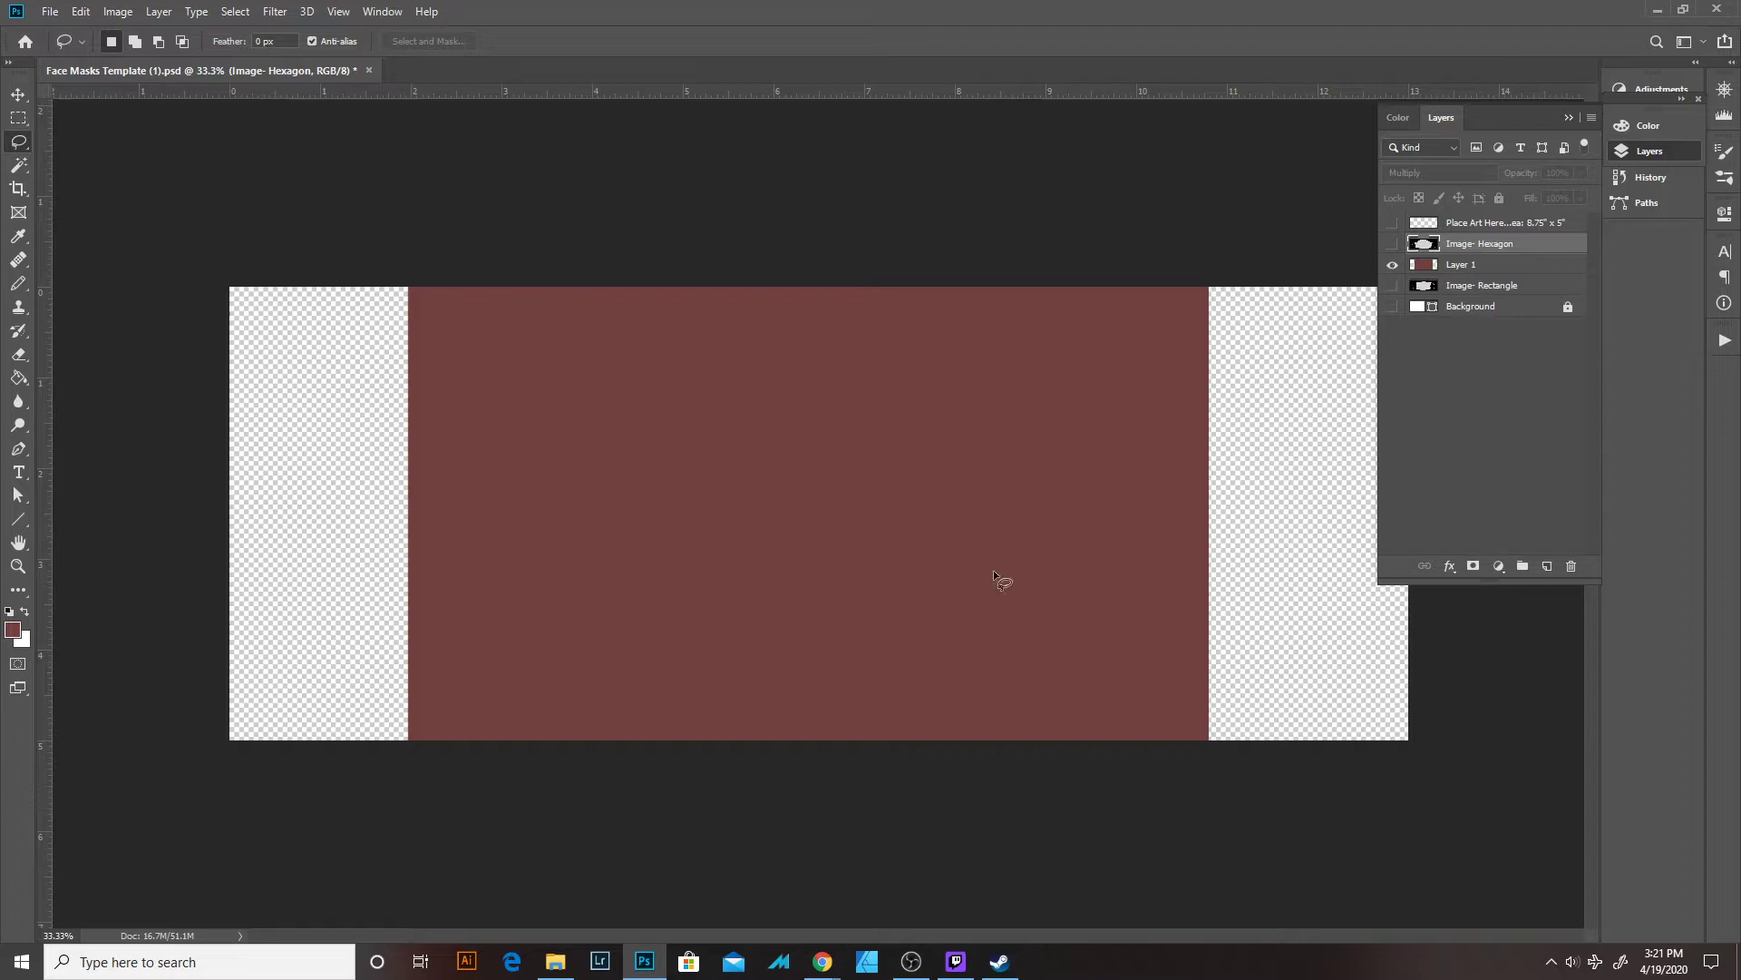
left_click(50, 13)
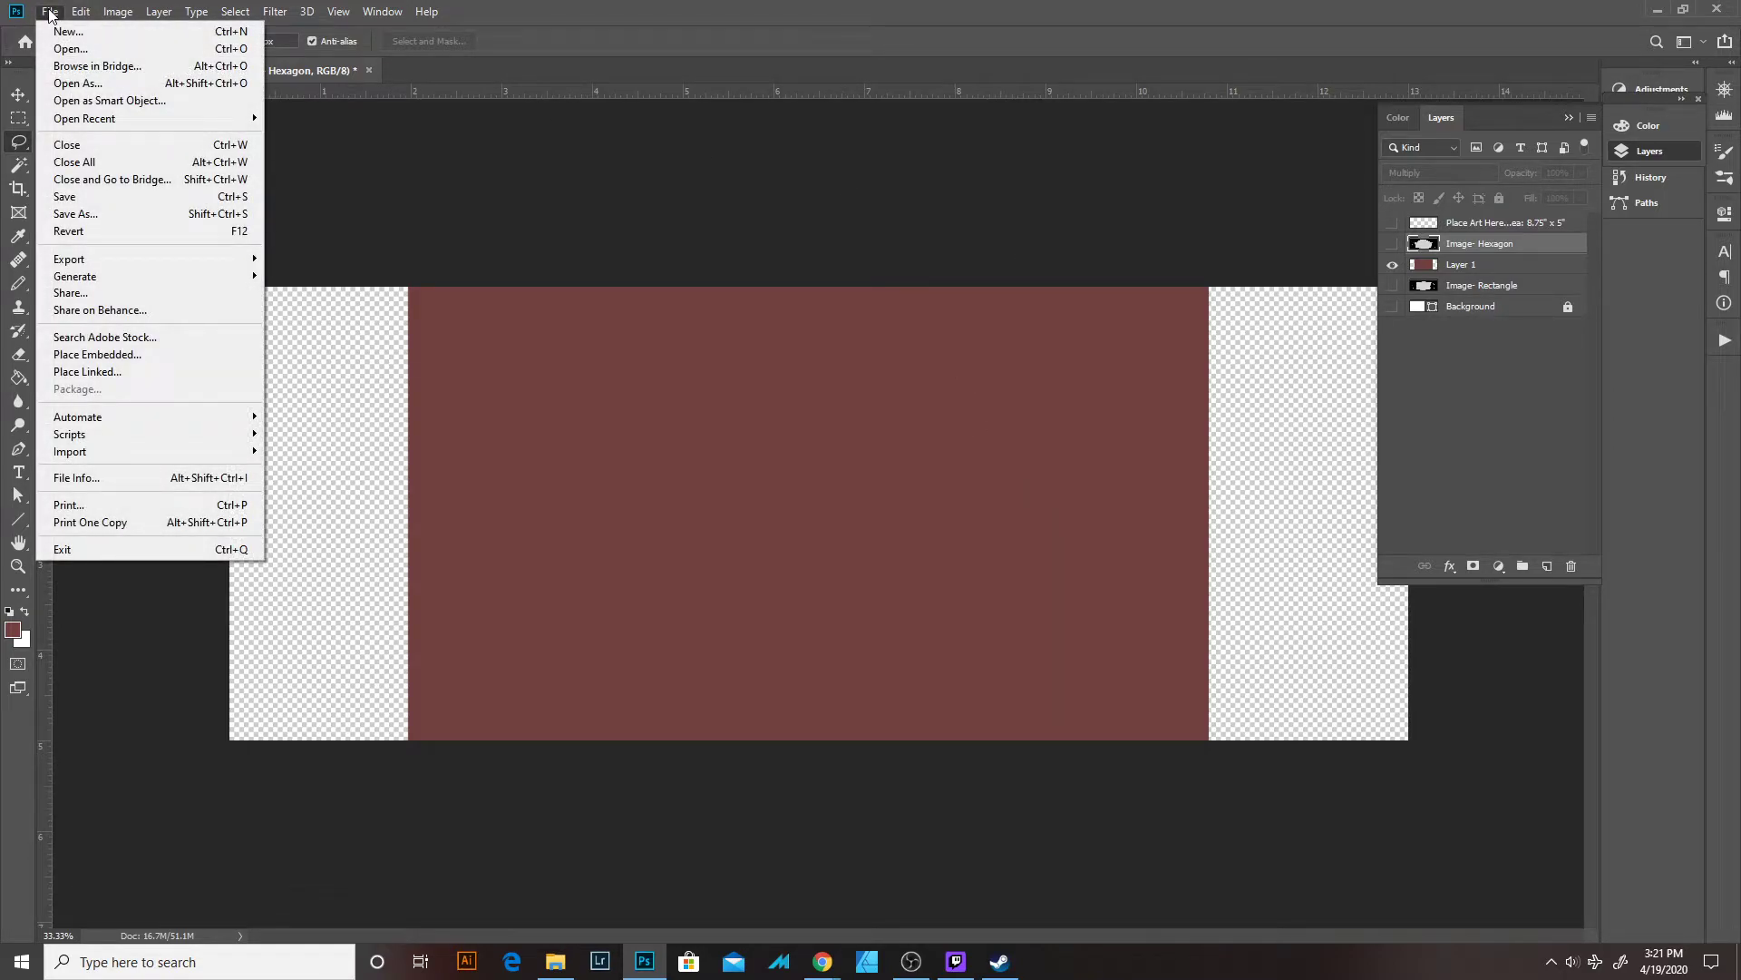
Open digital camo test.psd from recent files and show its Dodgers camo layer.
mouse_move(188, 122)
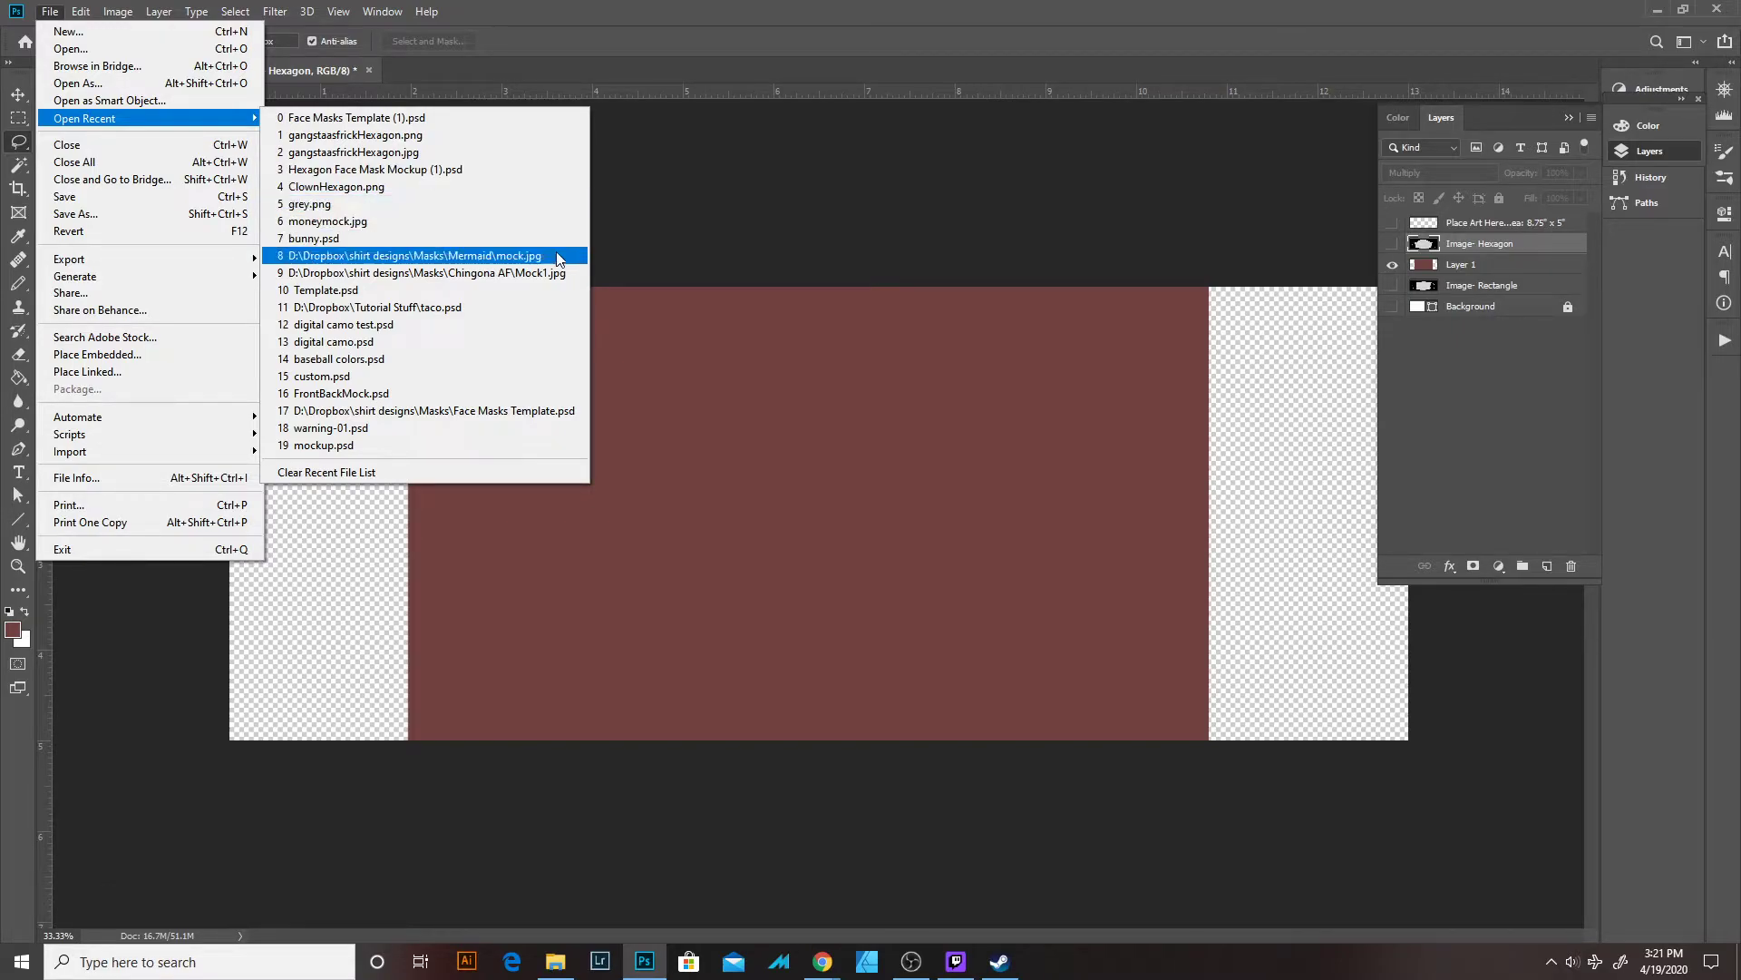
left_click(523, 336)
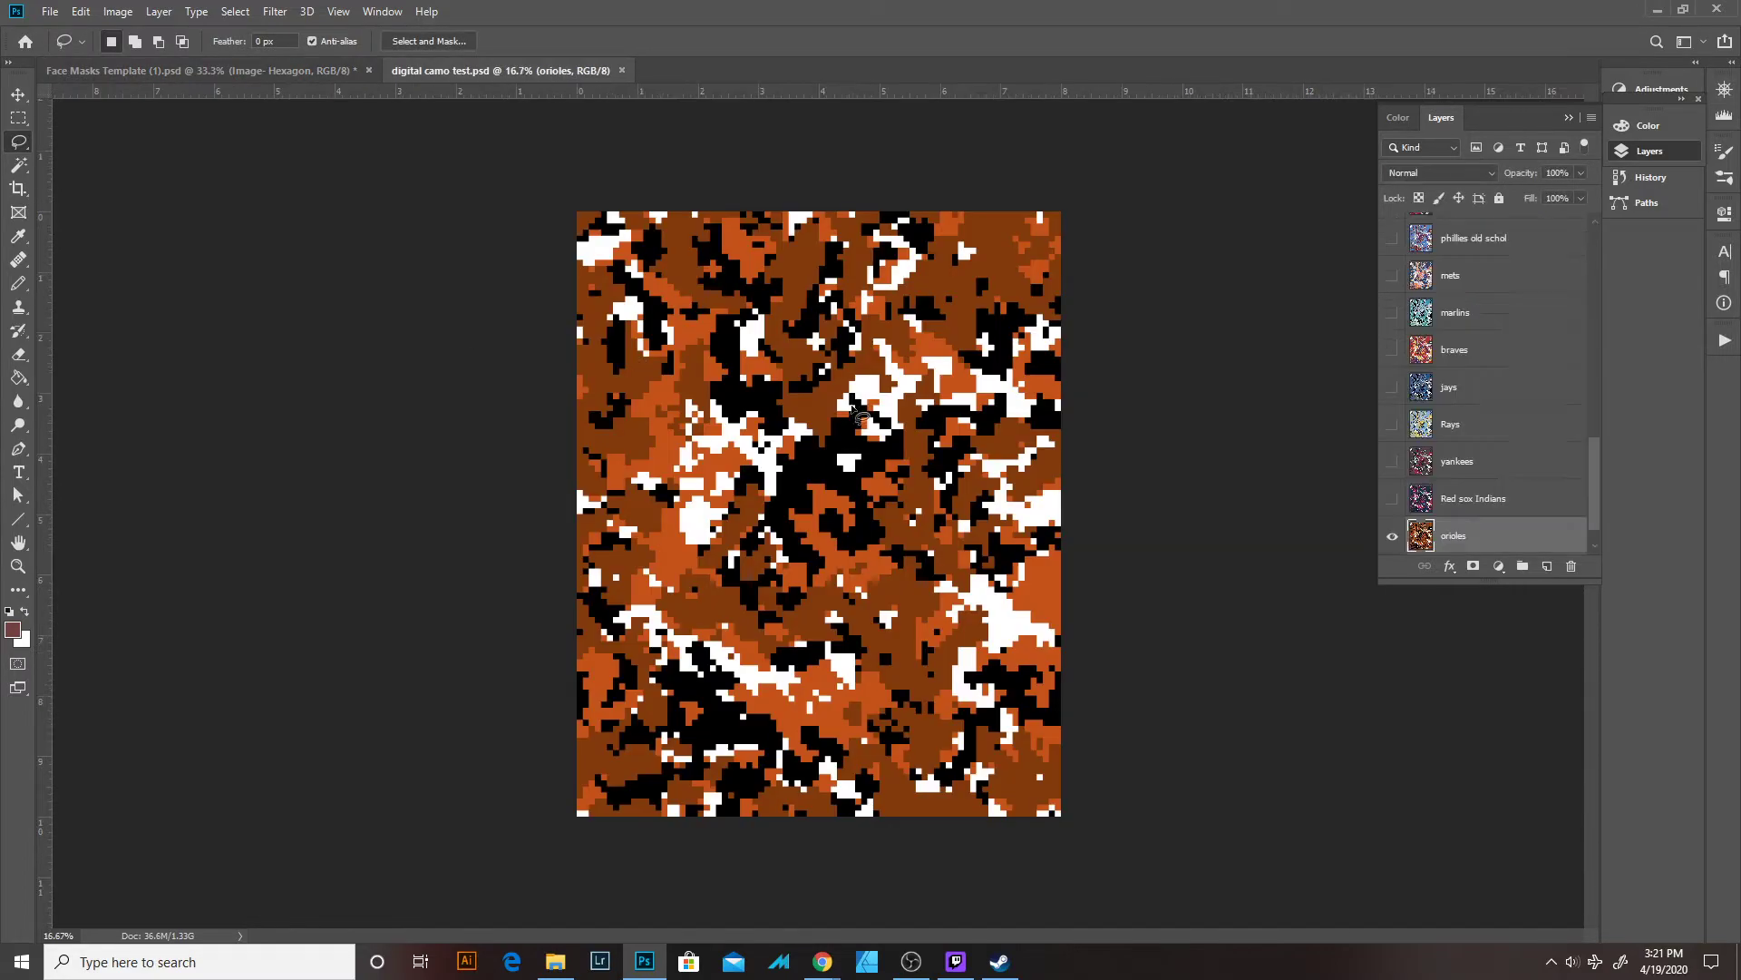
scroll(1469, 331, "up", 8)
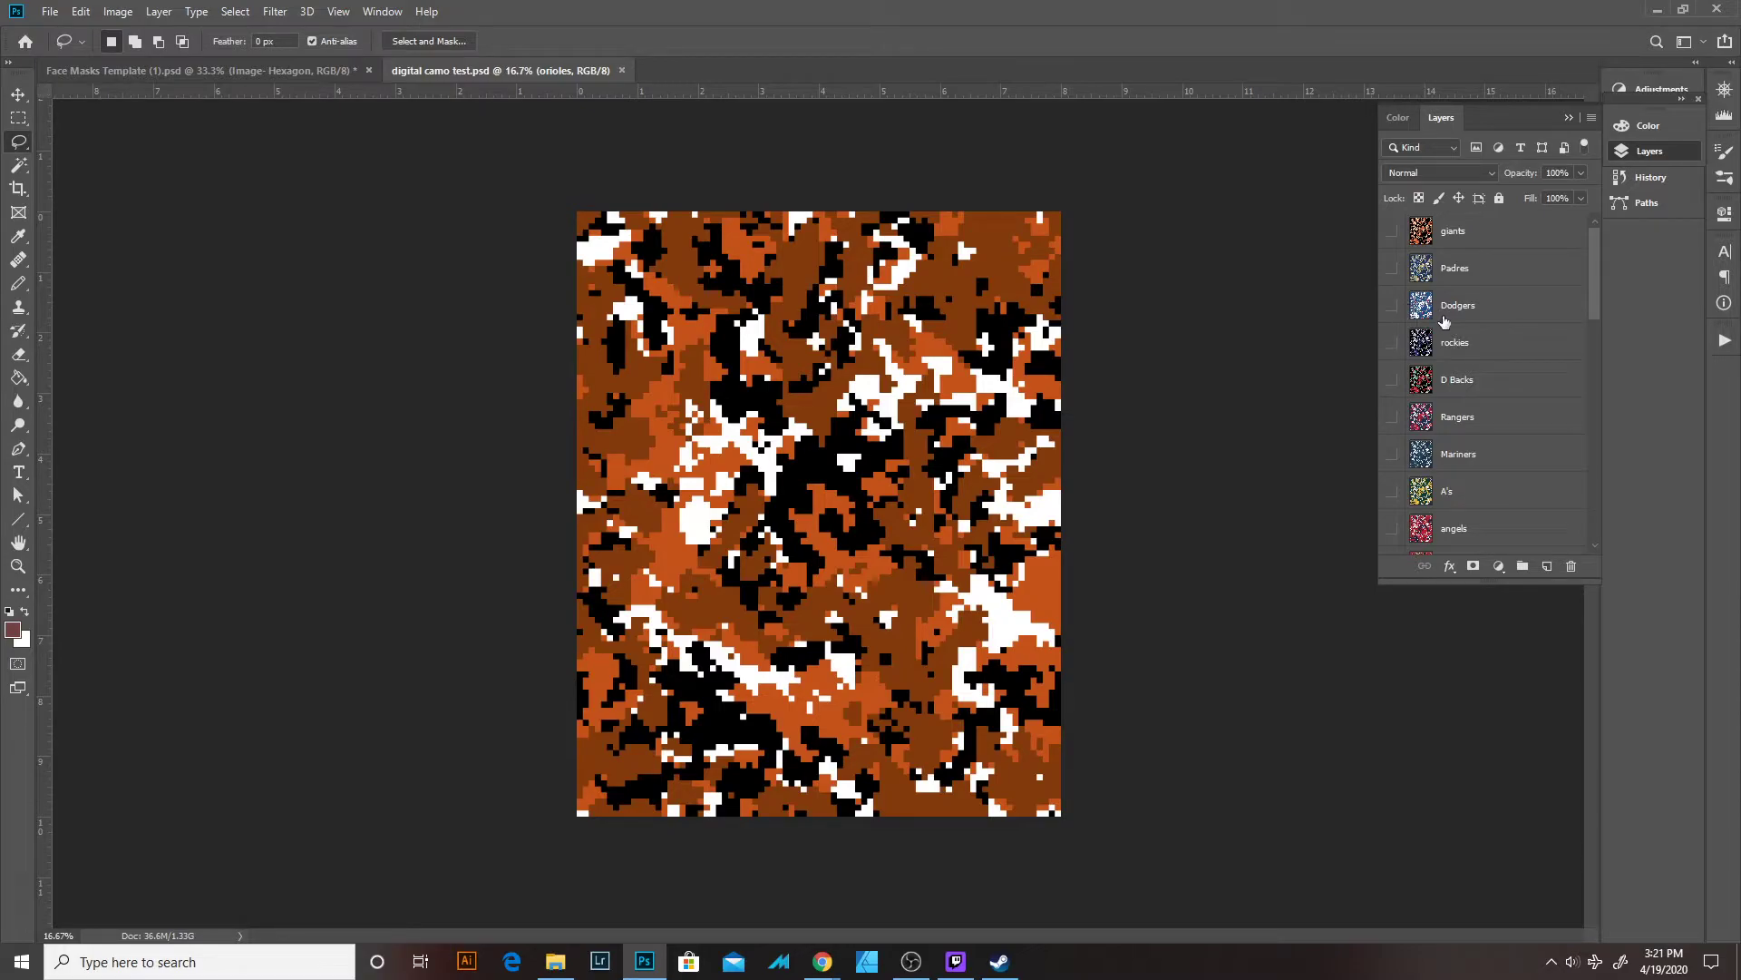
left_click(1444, 320)
left_click(1392, 309)
left_click(1392, 309)
left_click(1392, 309)
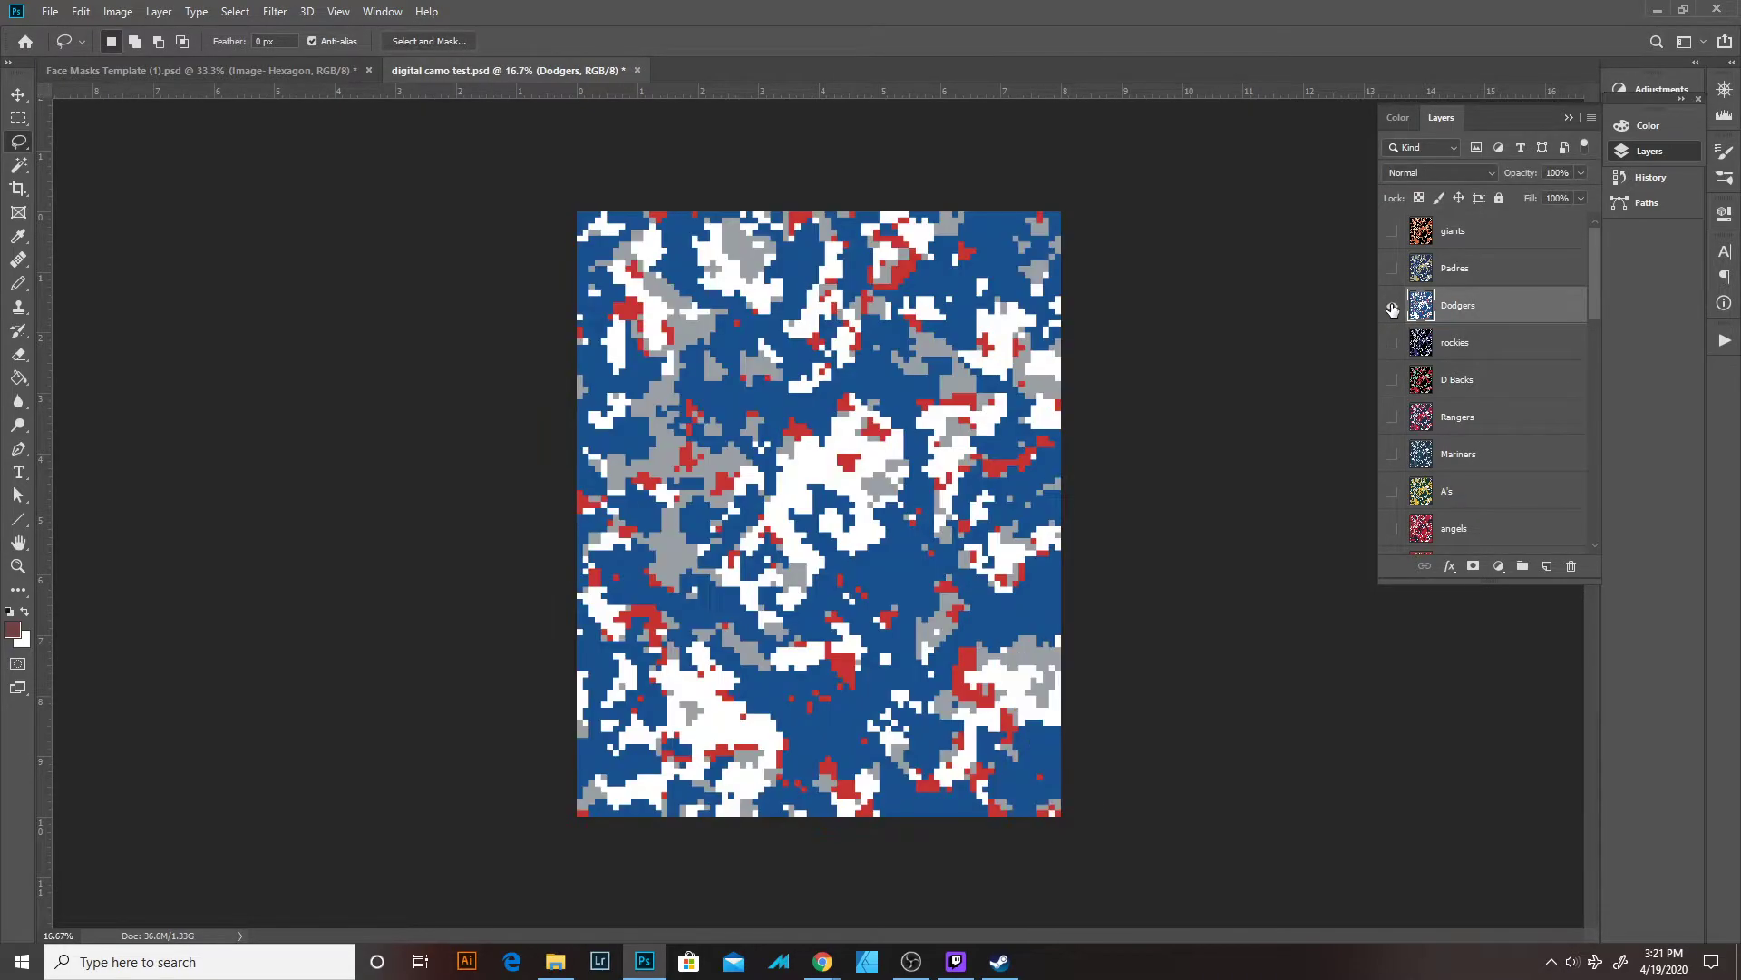
Select the whole camo canvas, then close digital camo test.psd without saving.
key("ctrl+a")
key("ctrl+w")
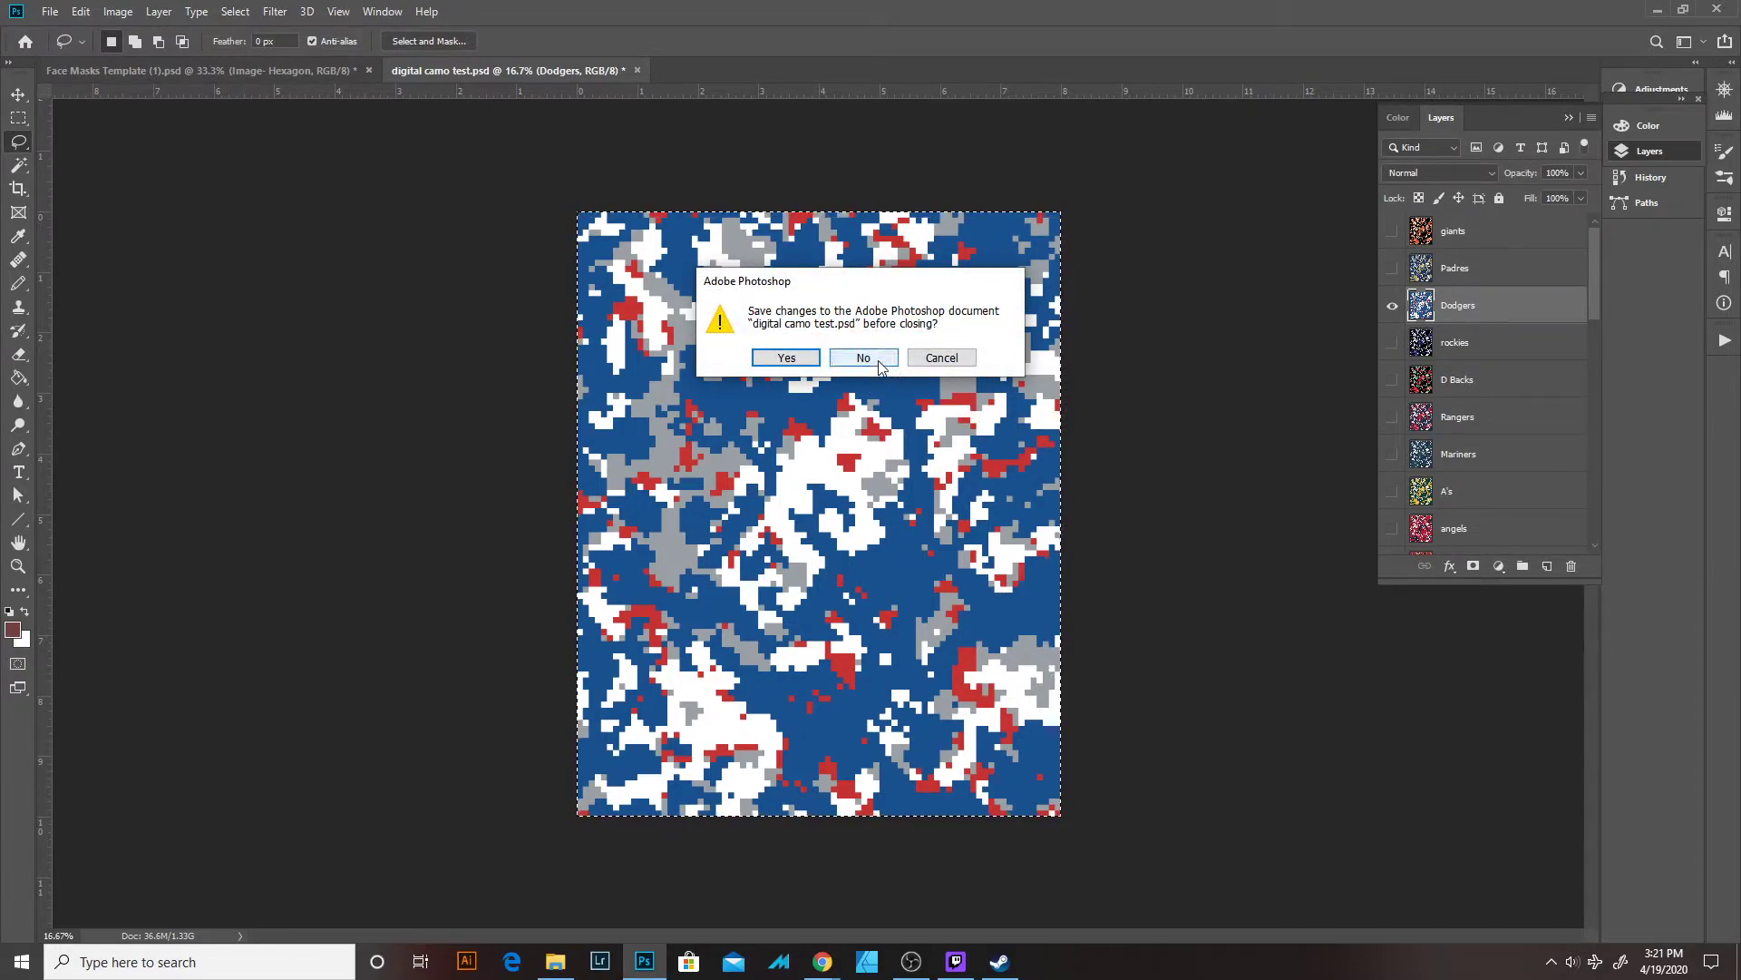
left_click(876, 357)
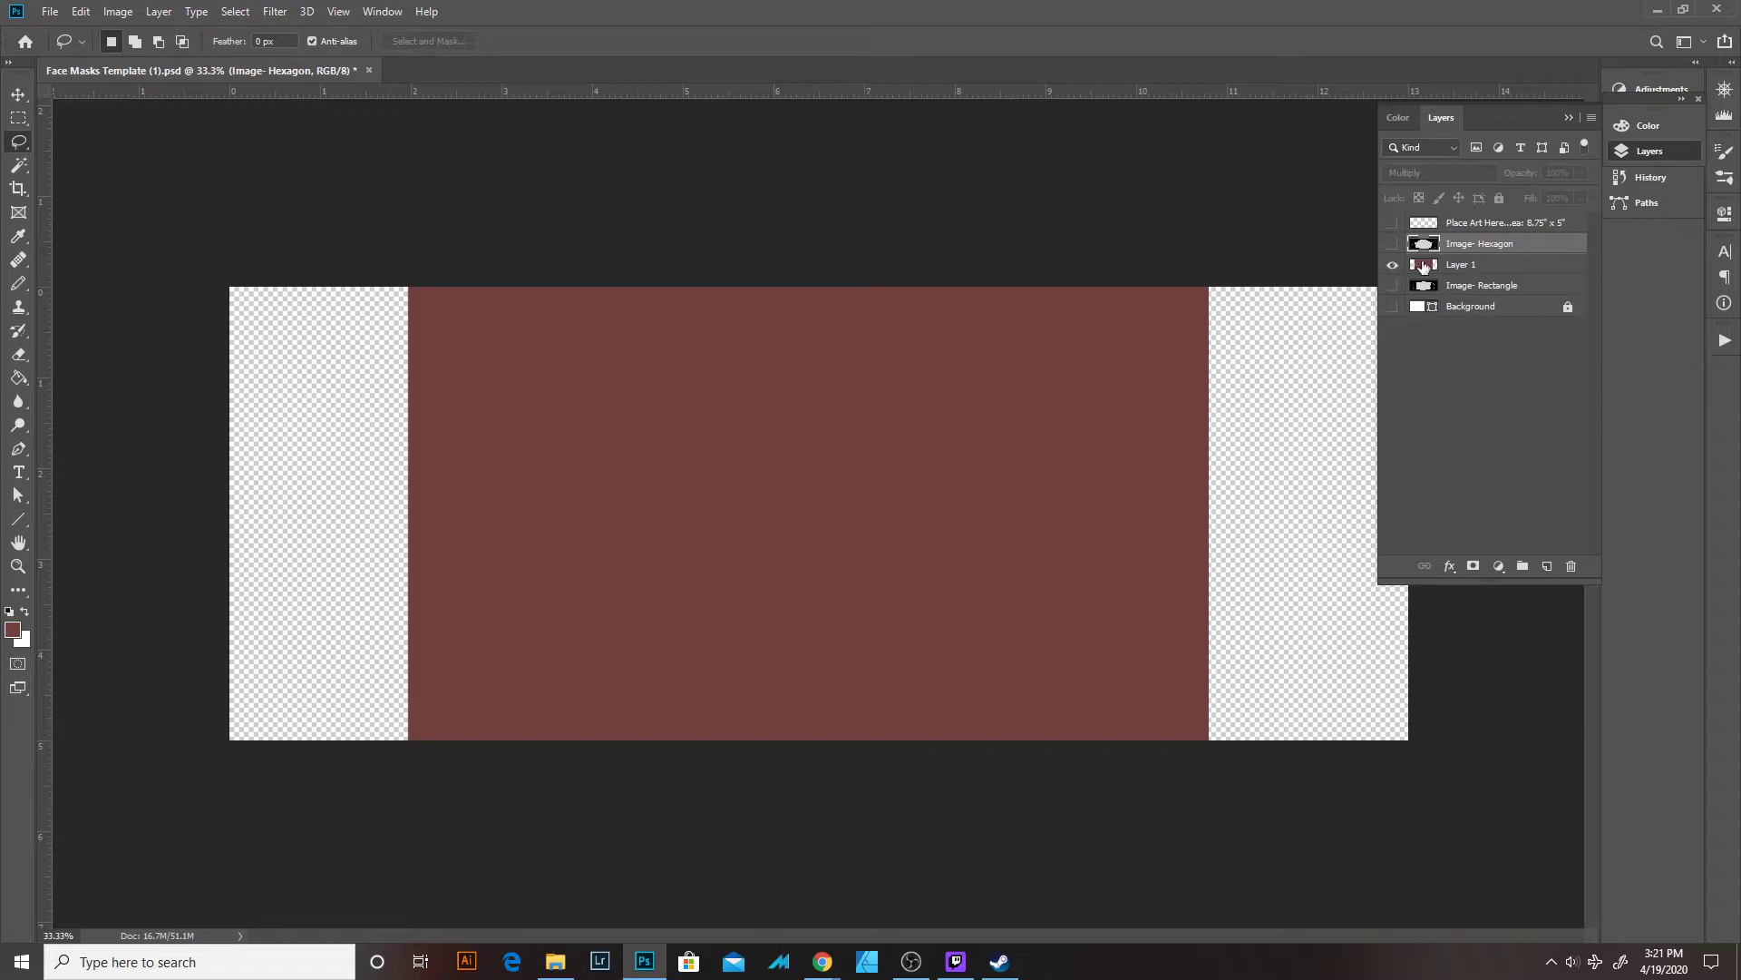
Select the maroon rectangle from Layer 1 and paste the camo into it as Layer 2.
key("w")
left_click(770, 466)
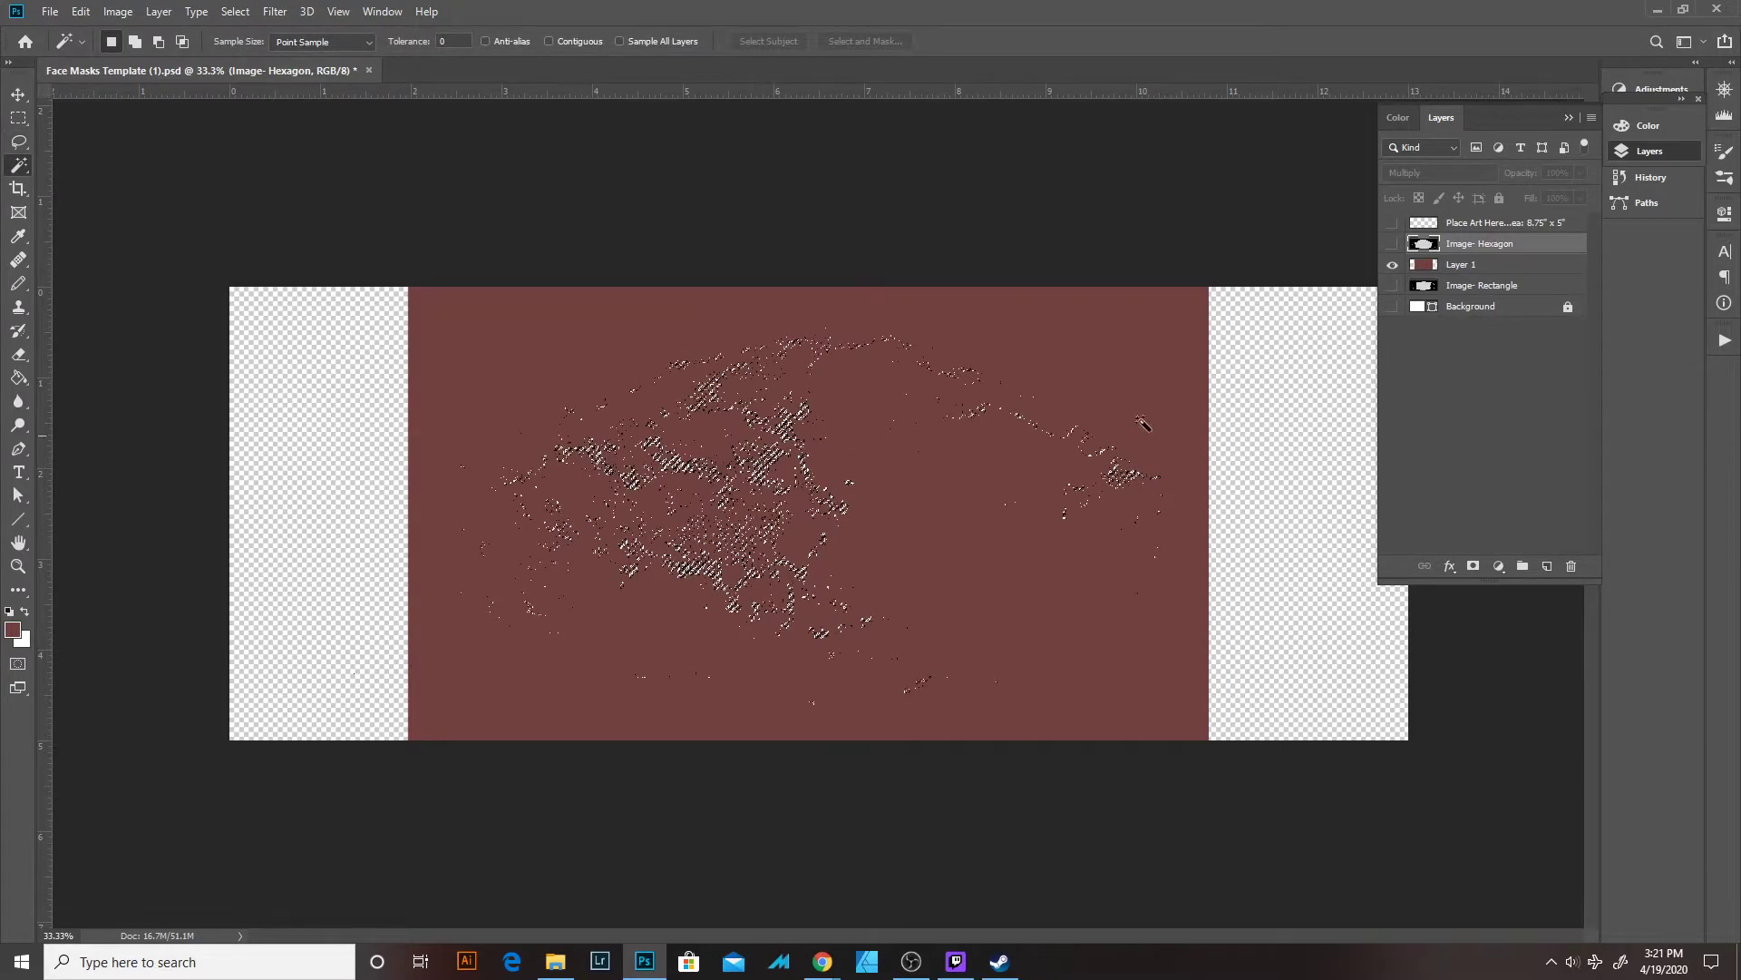
key("ctrl+d")
left_click(1414, 267, "ctrl")
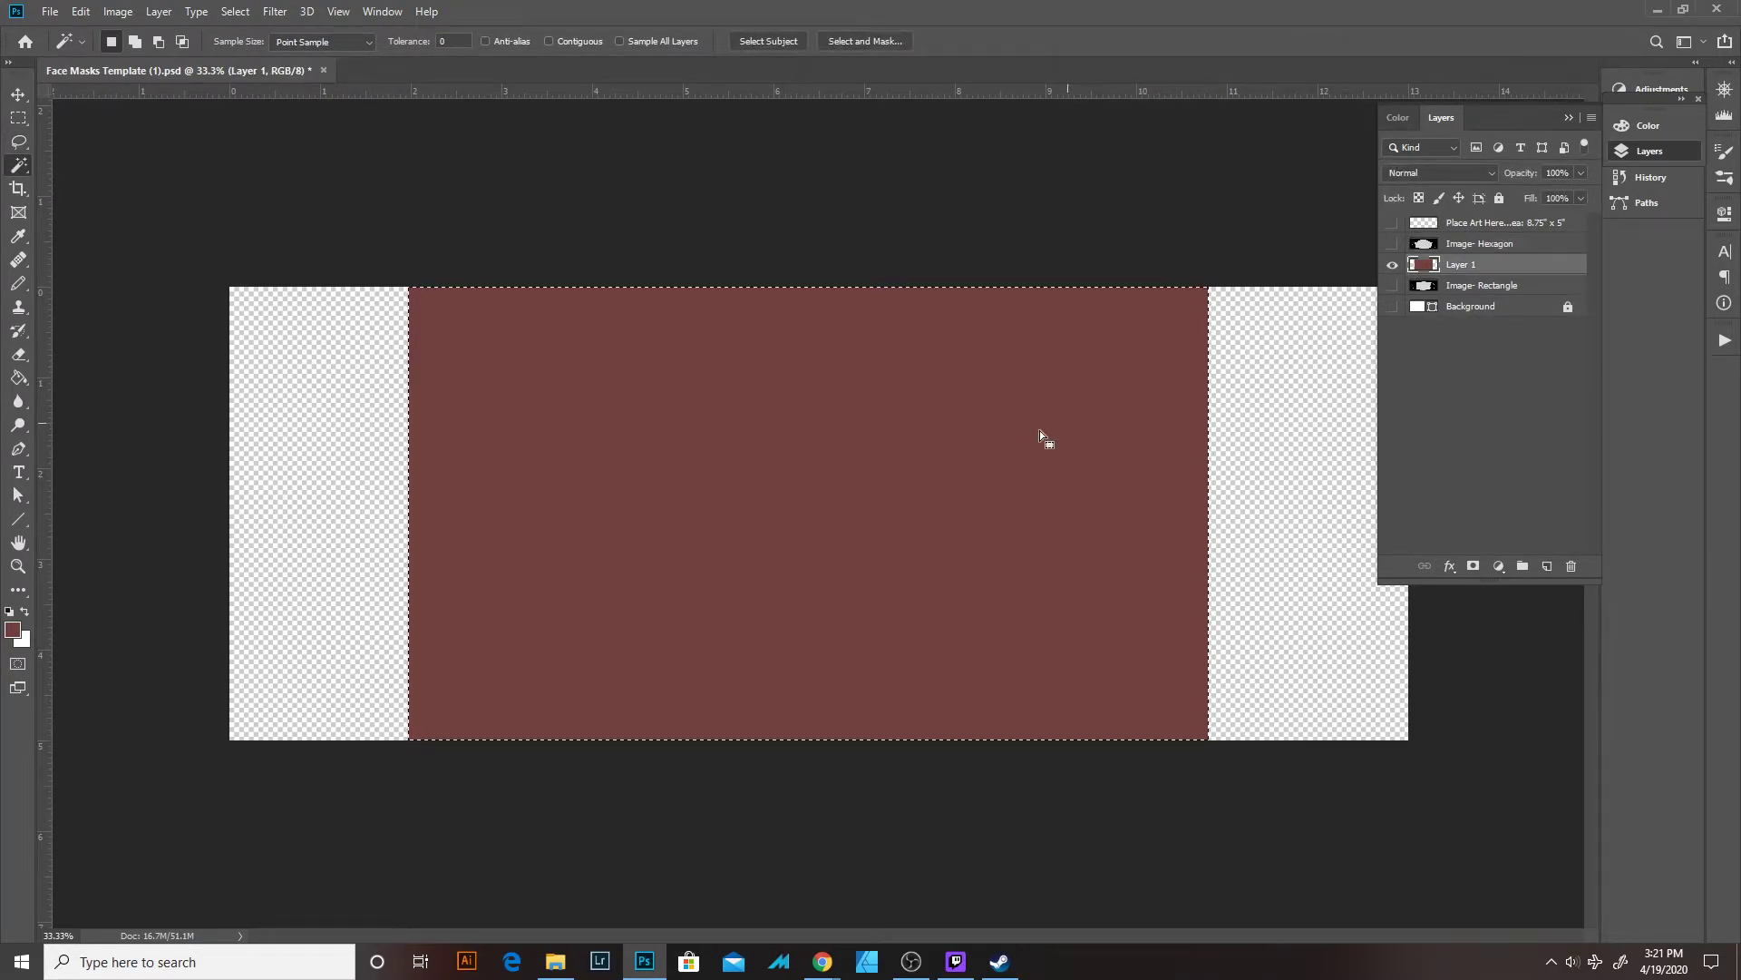
left_click(117, 12)
mouse_move(82, 12)
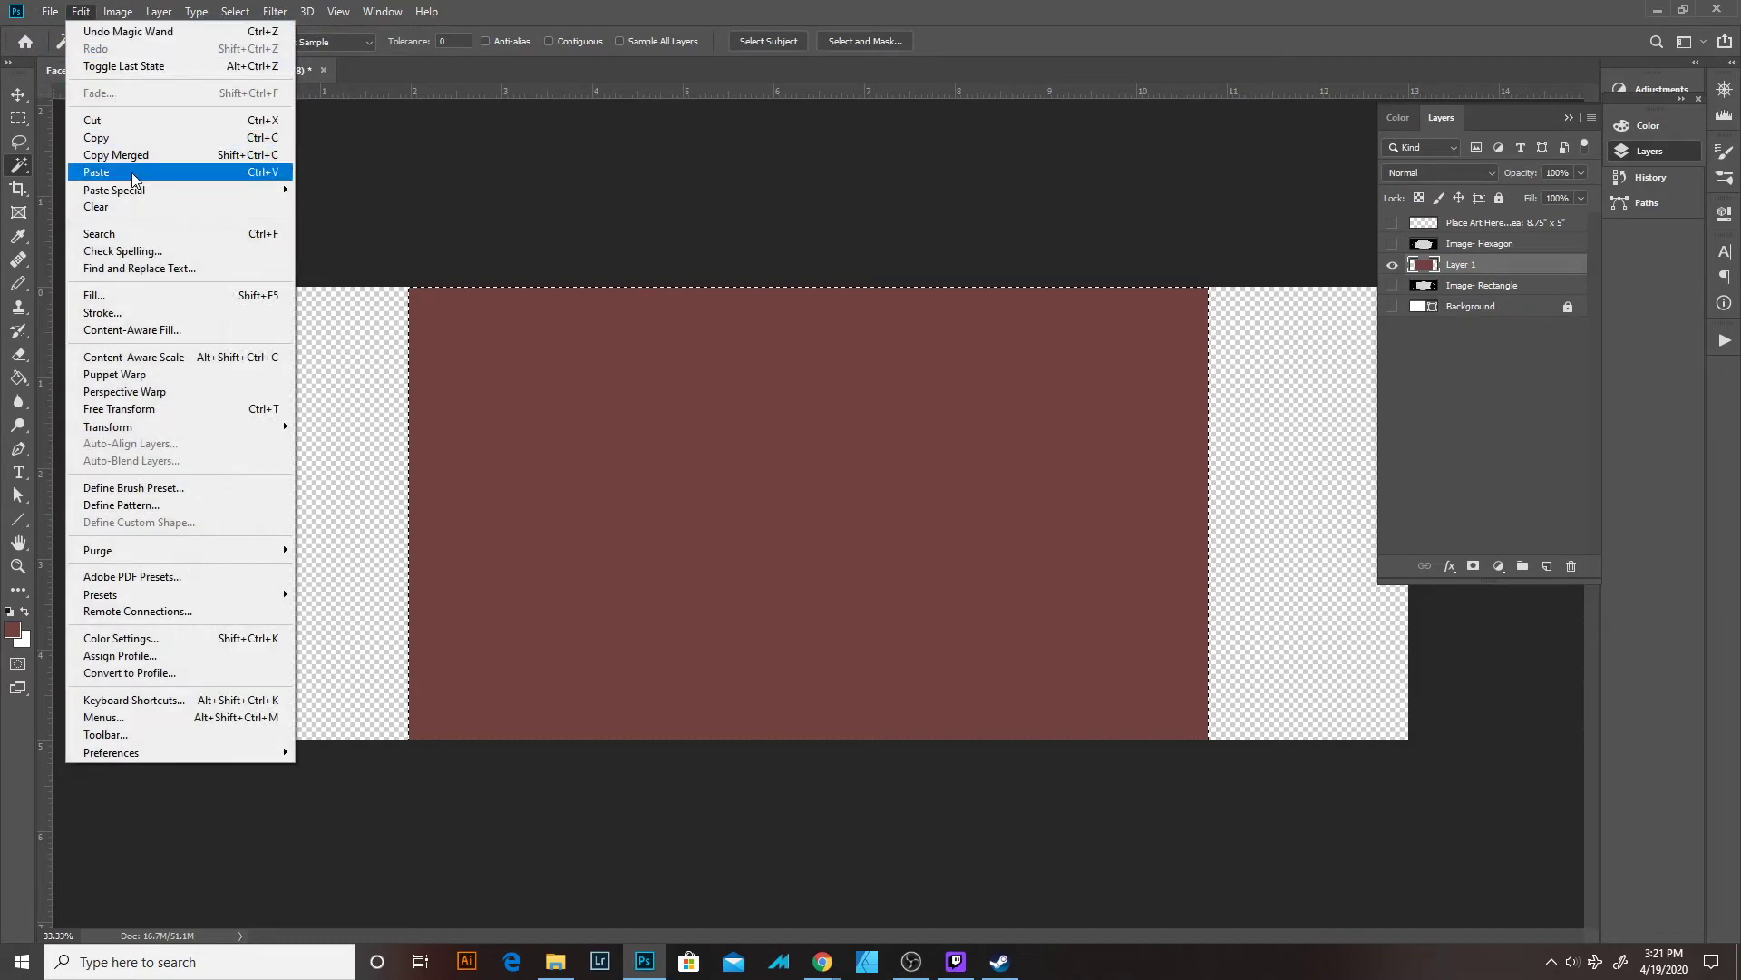
mouse_move(141, 195)
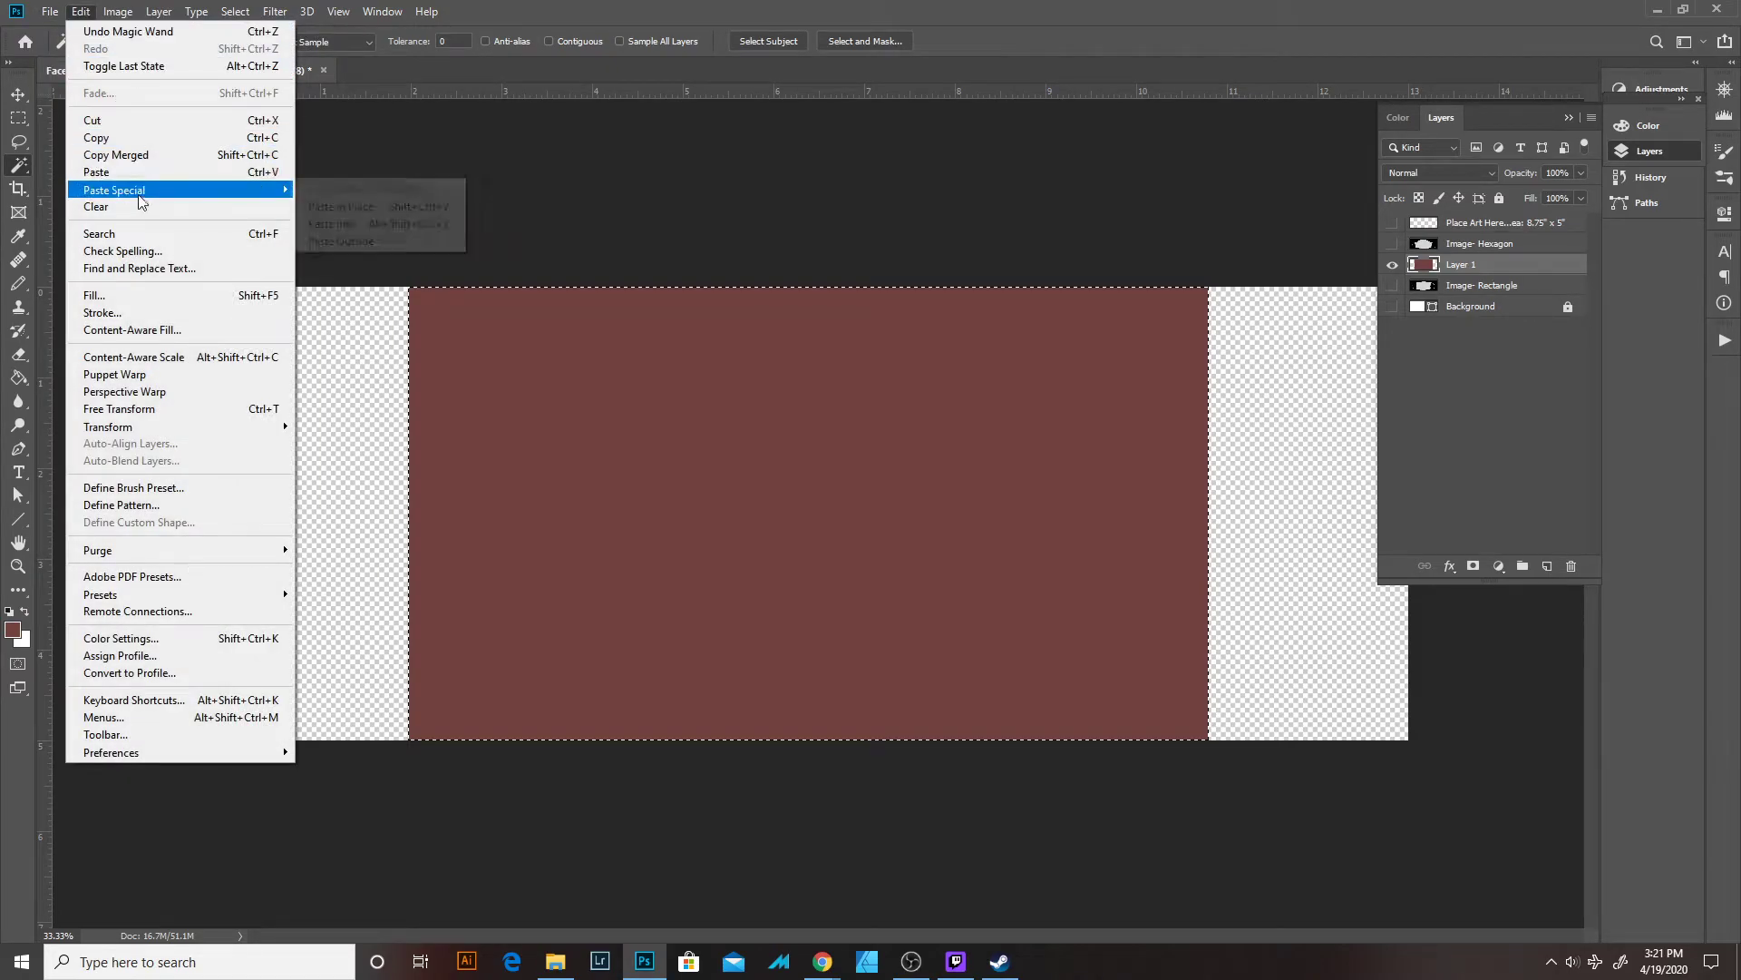
left_click(345, 224)
Move and scale the pasted camo so it fills the whole maroon rectangle.
key("v")
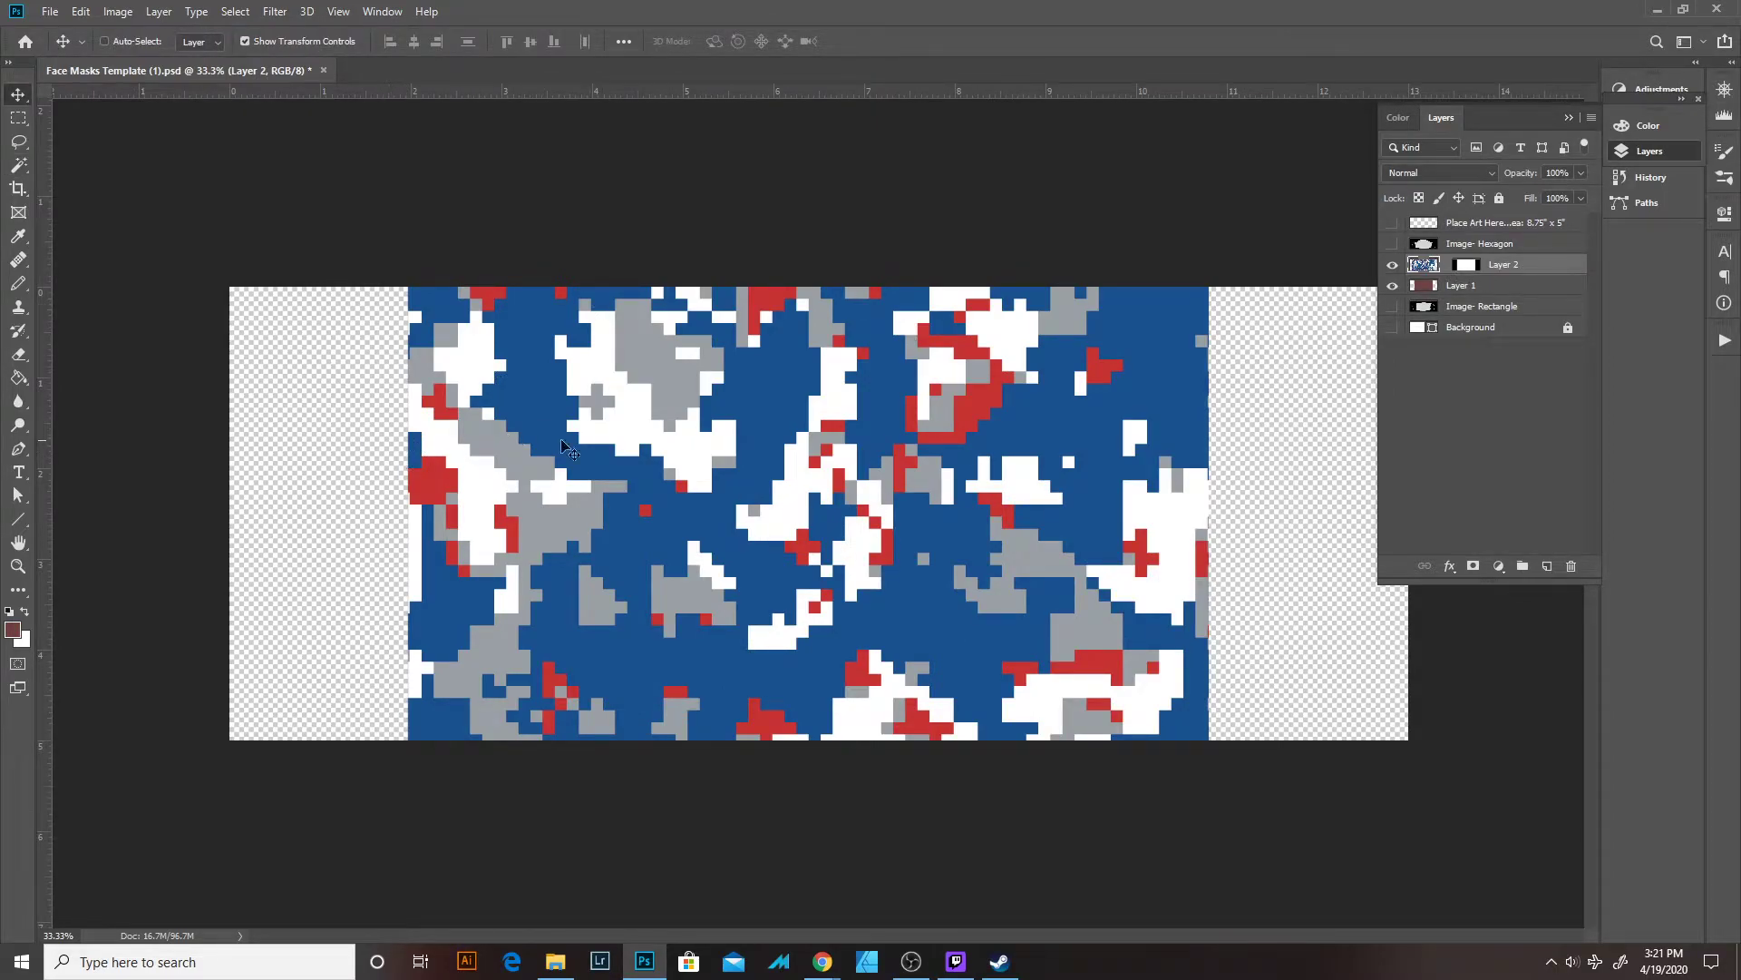
left_click_drag(943, 488, 1193, 488)
key("Tab")
key("ctrl+minus")
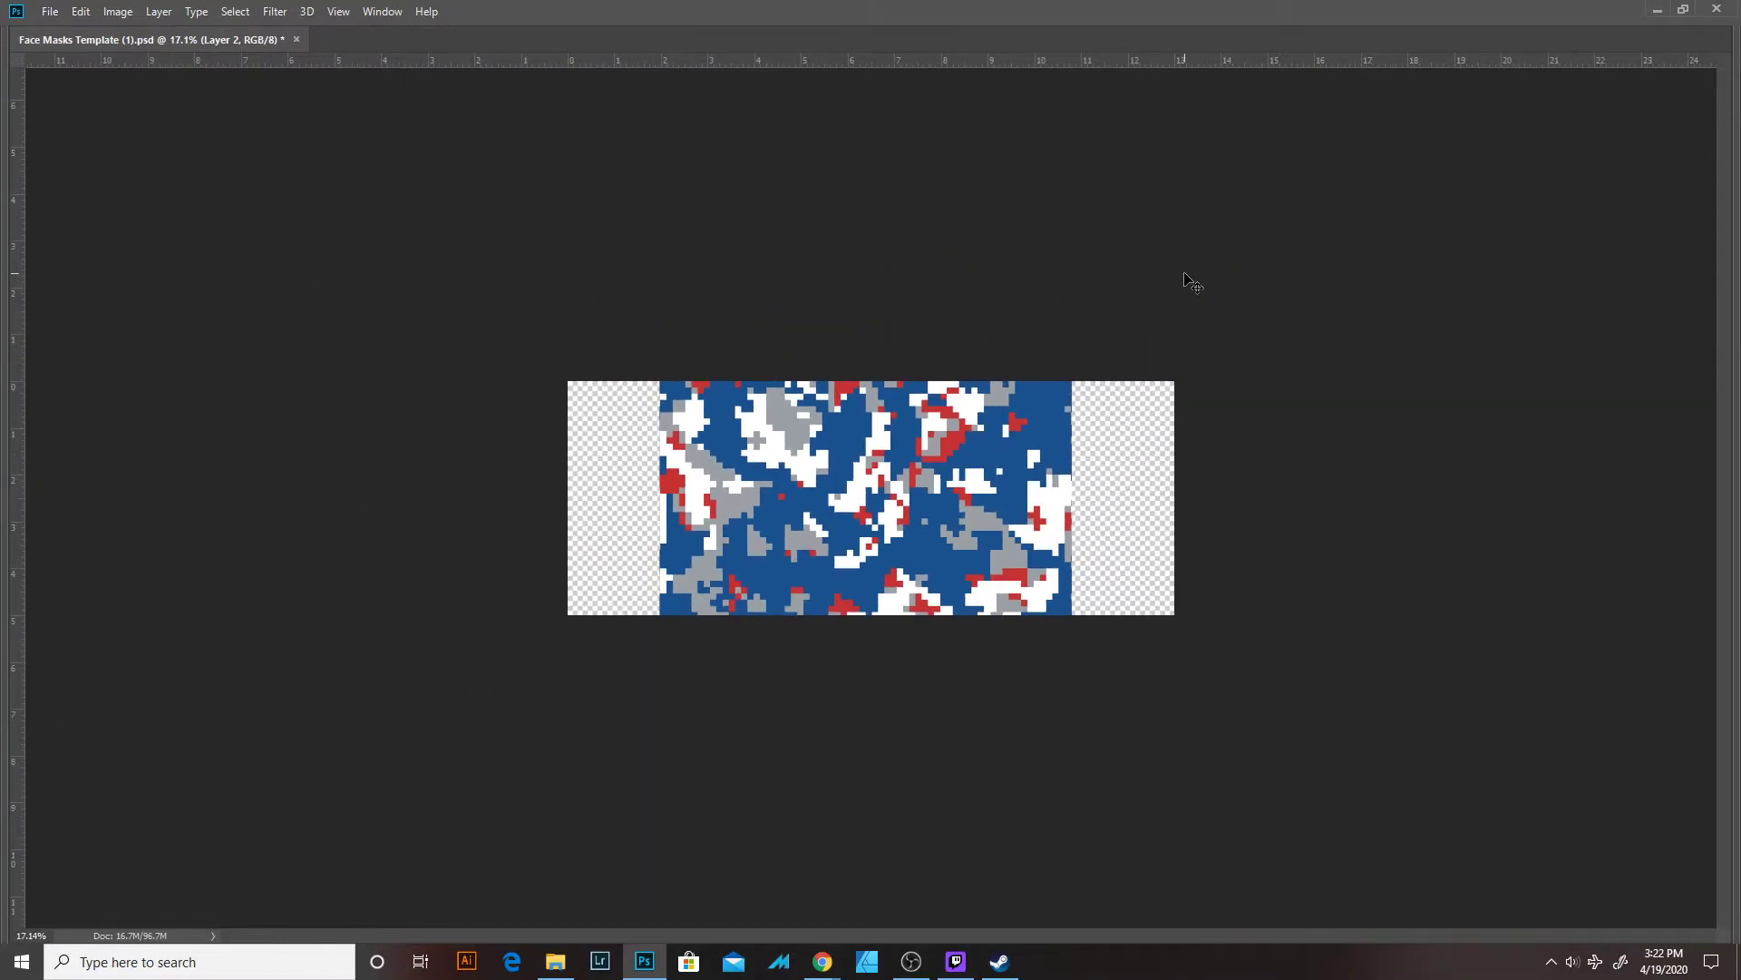
key("ctrl+h")
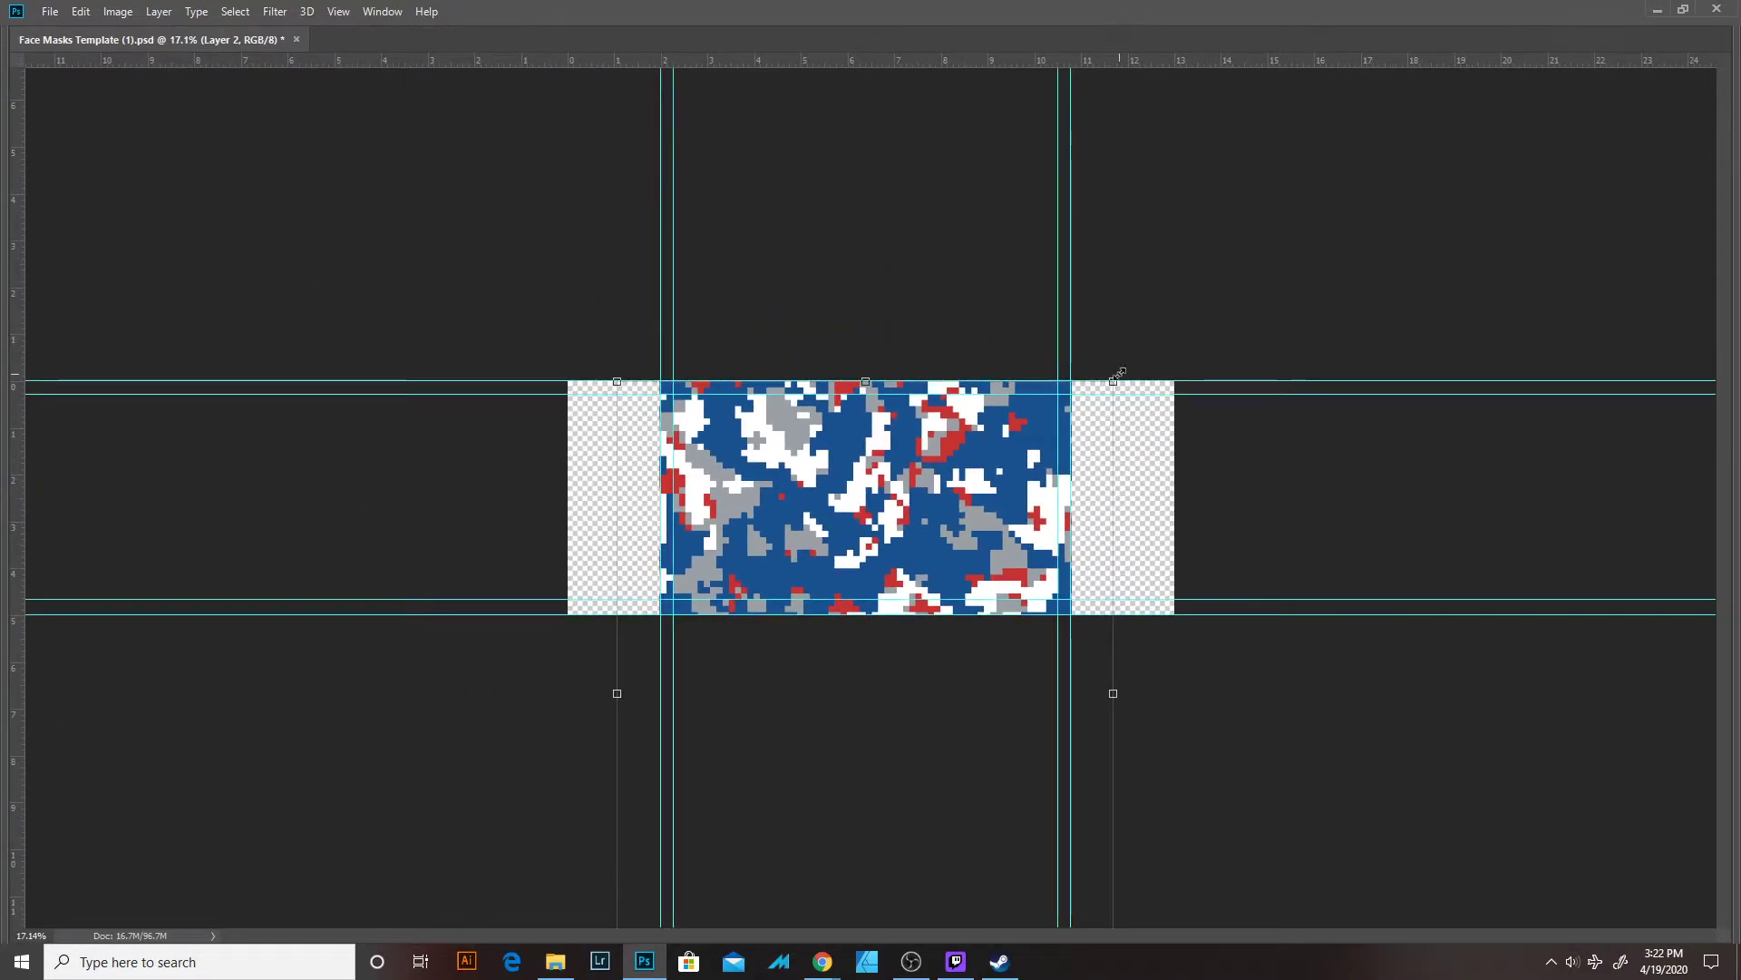
left_click_drag(1080, 357, 740, 469)
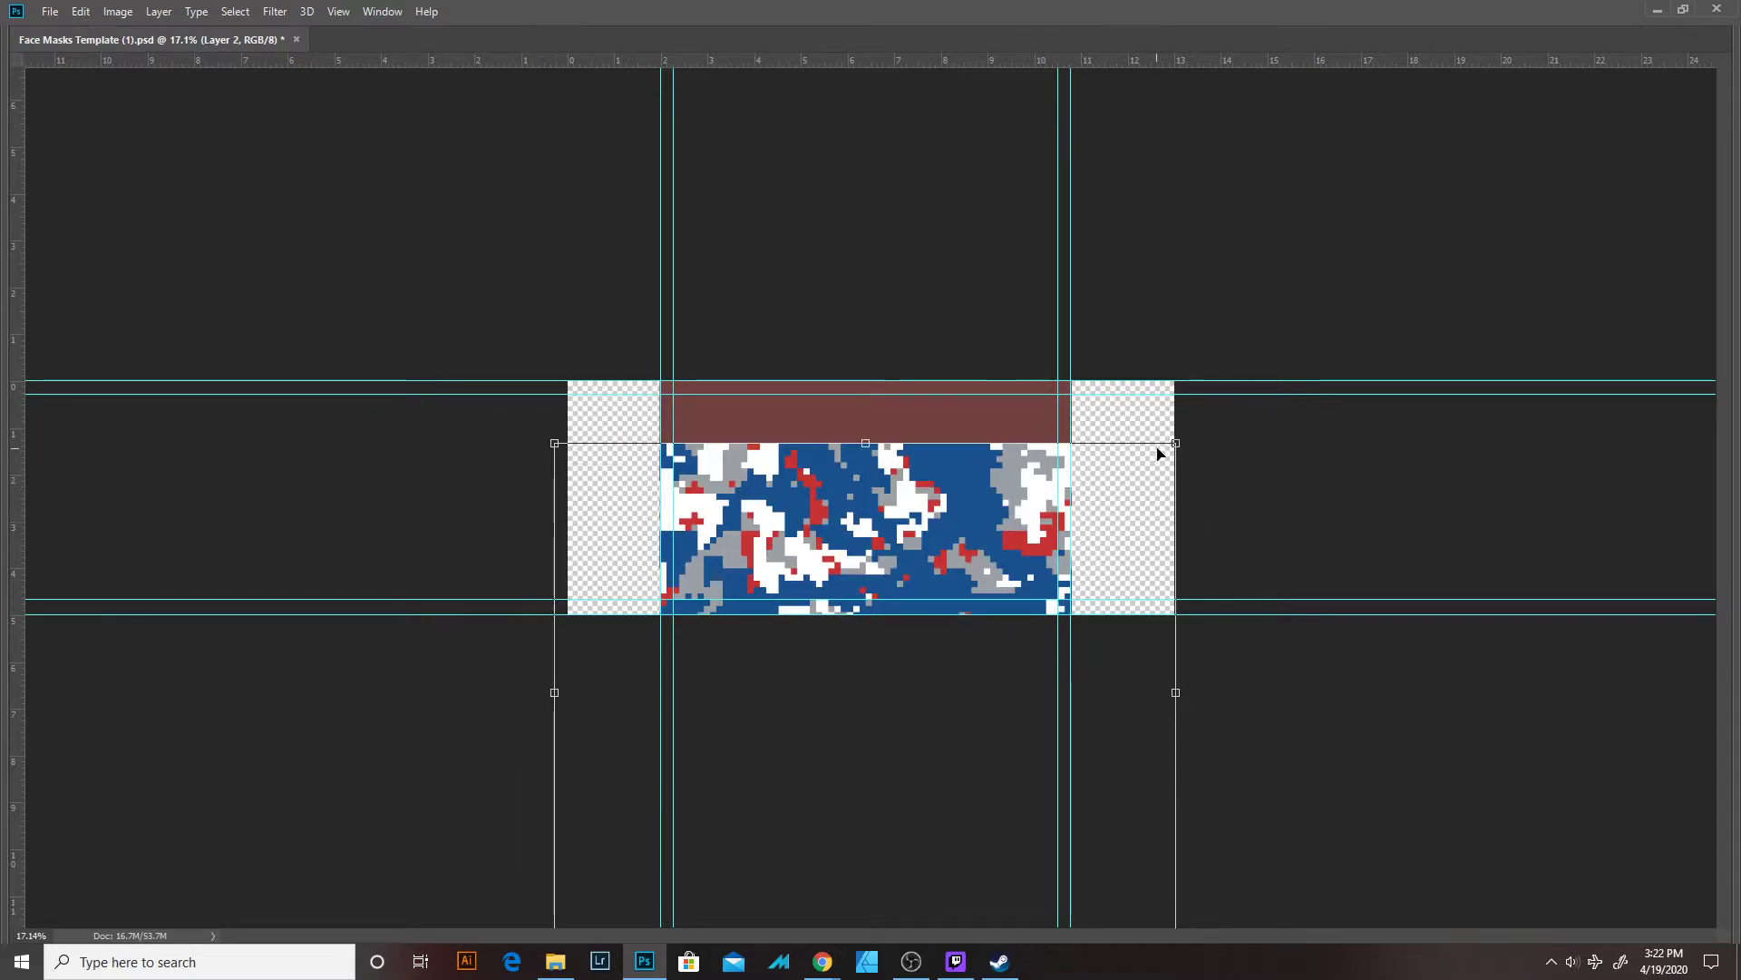
left_click_drag(1174, 444, 1104, 563)
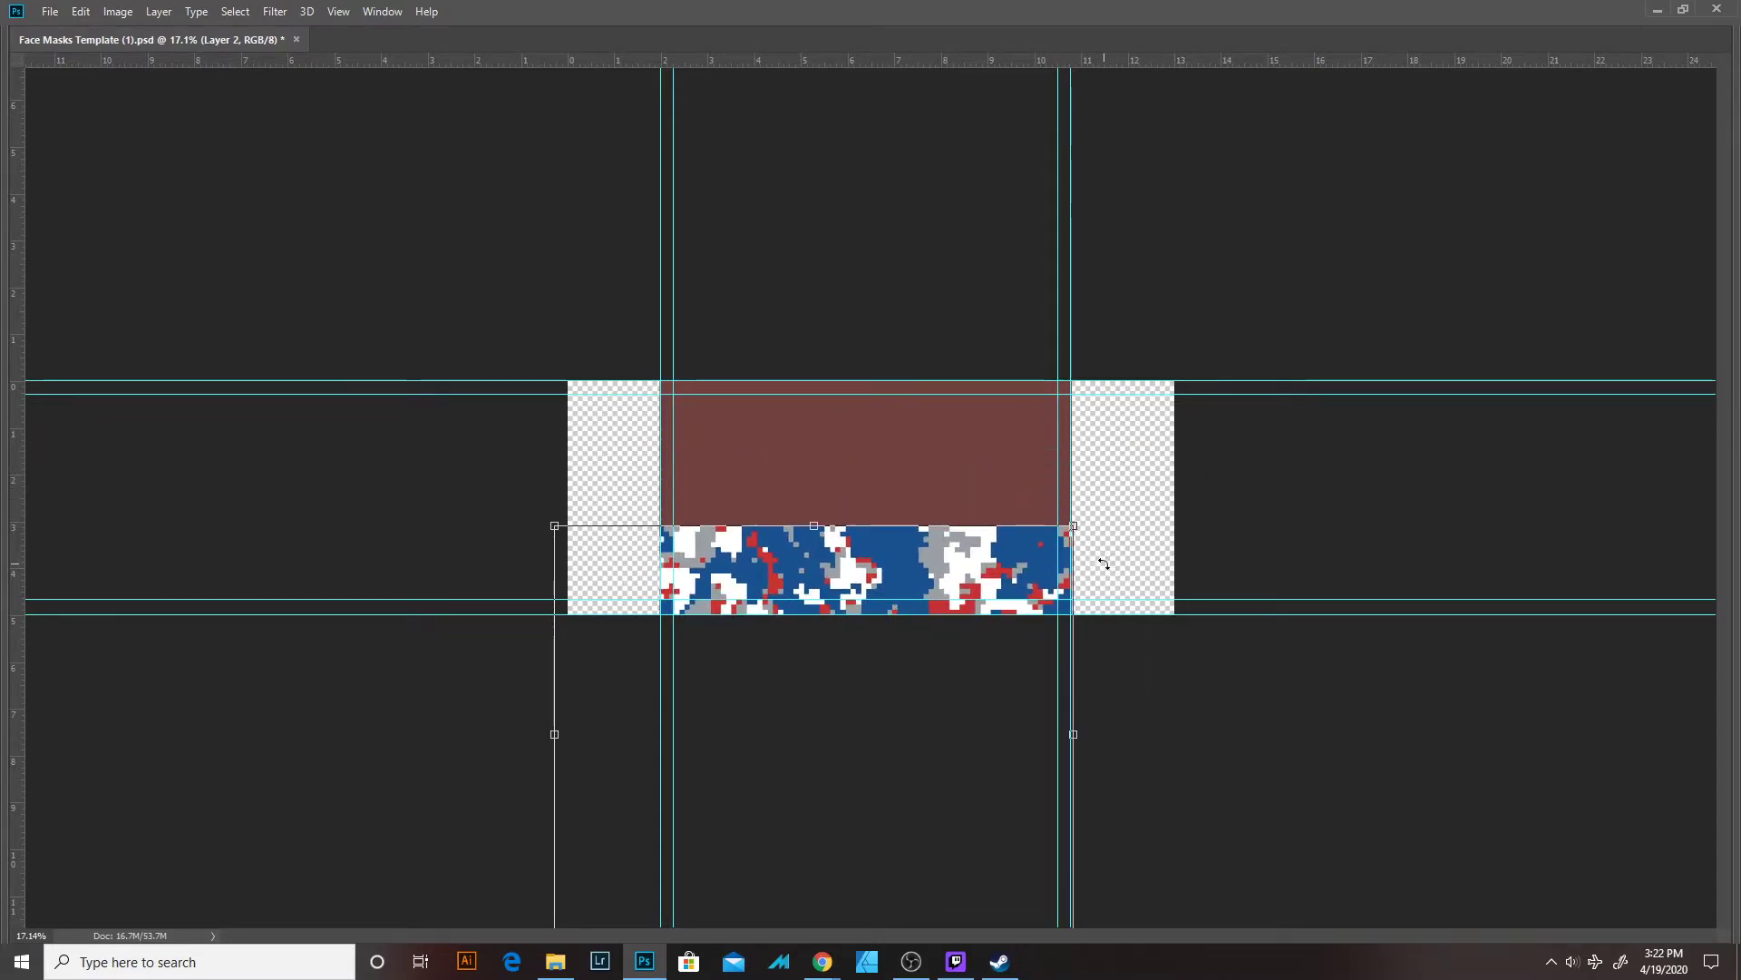
left_click_drag(555, 526, 644, 608)
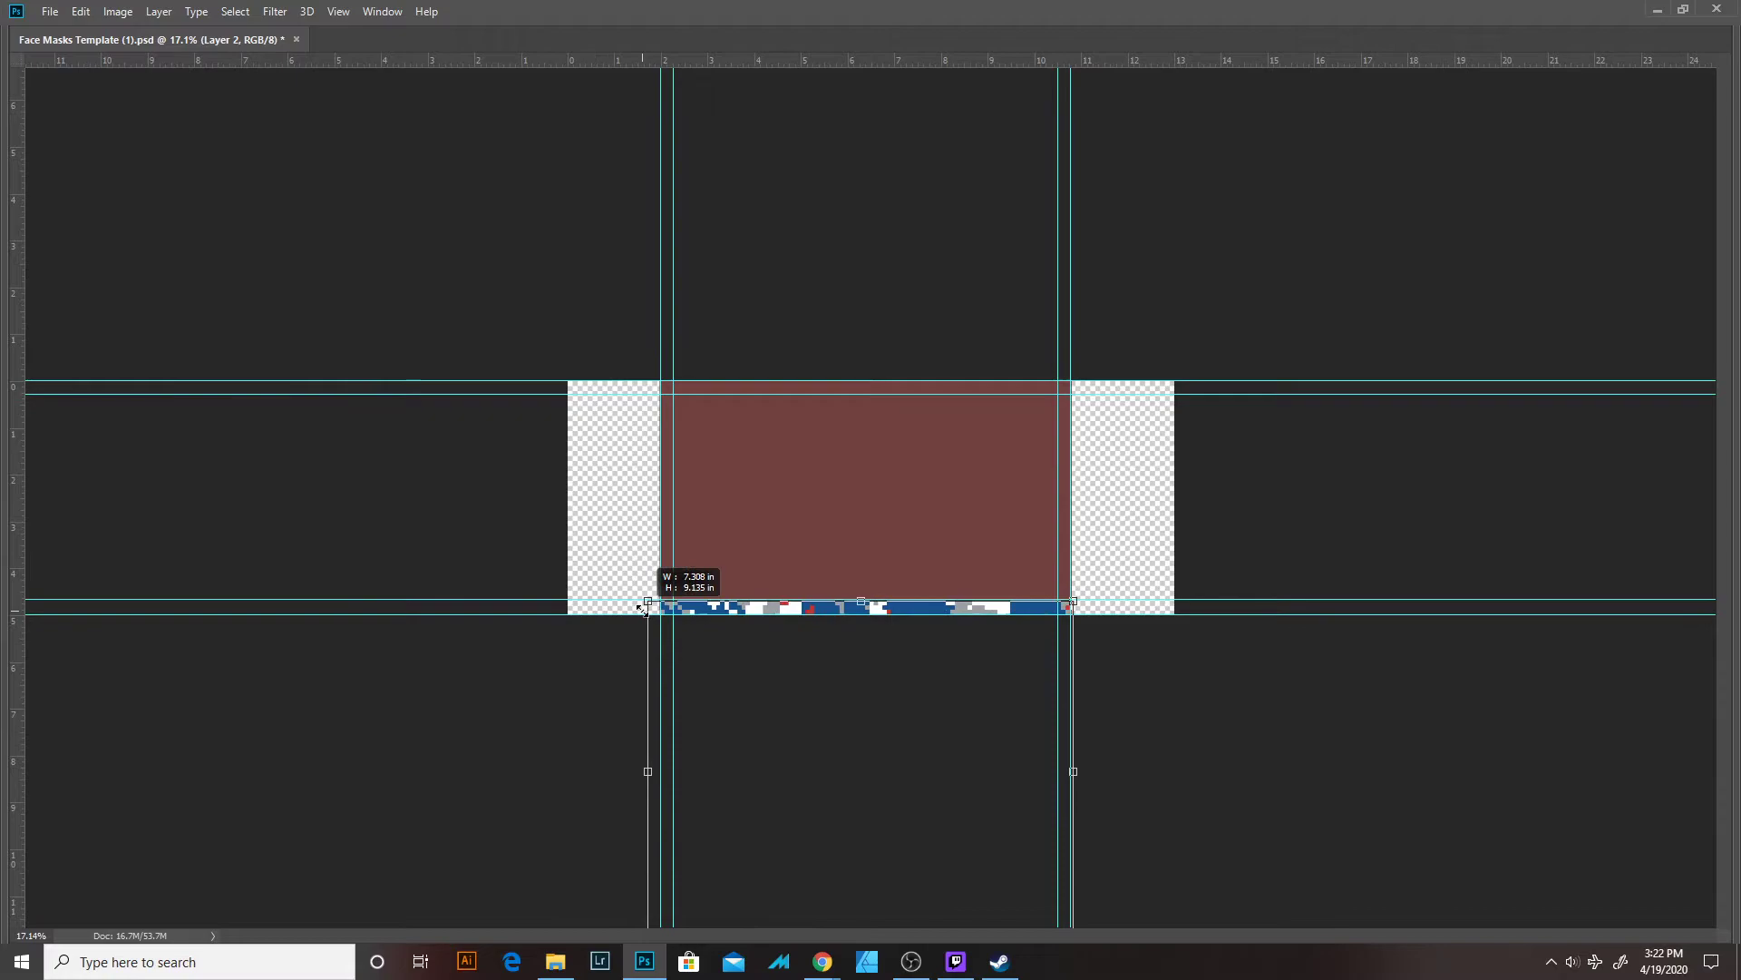
left_click_drag(925, 672, 945, 480)
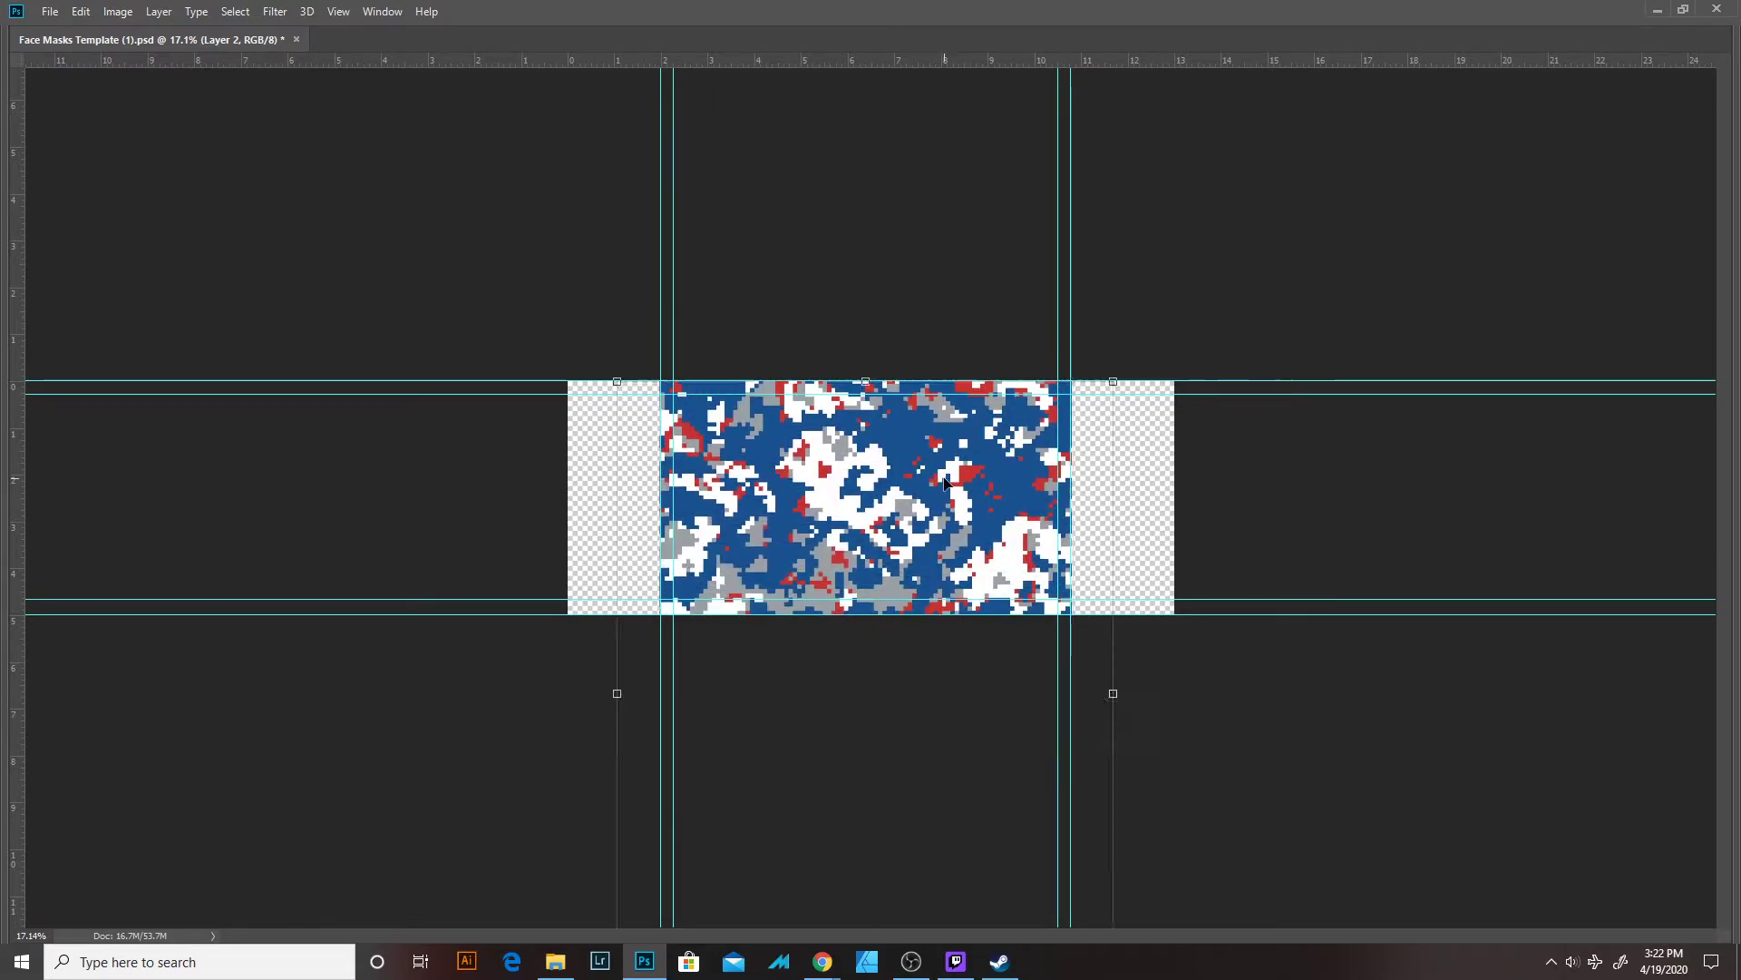
key("ctrl+plus")
key("ctrl+h")
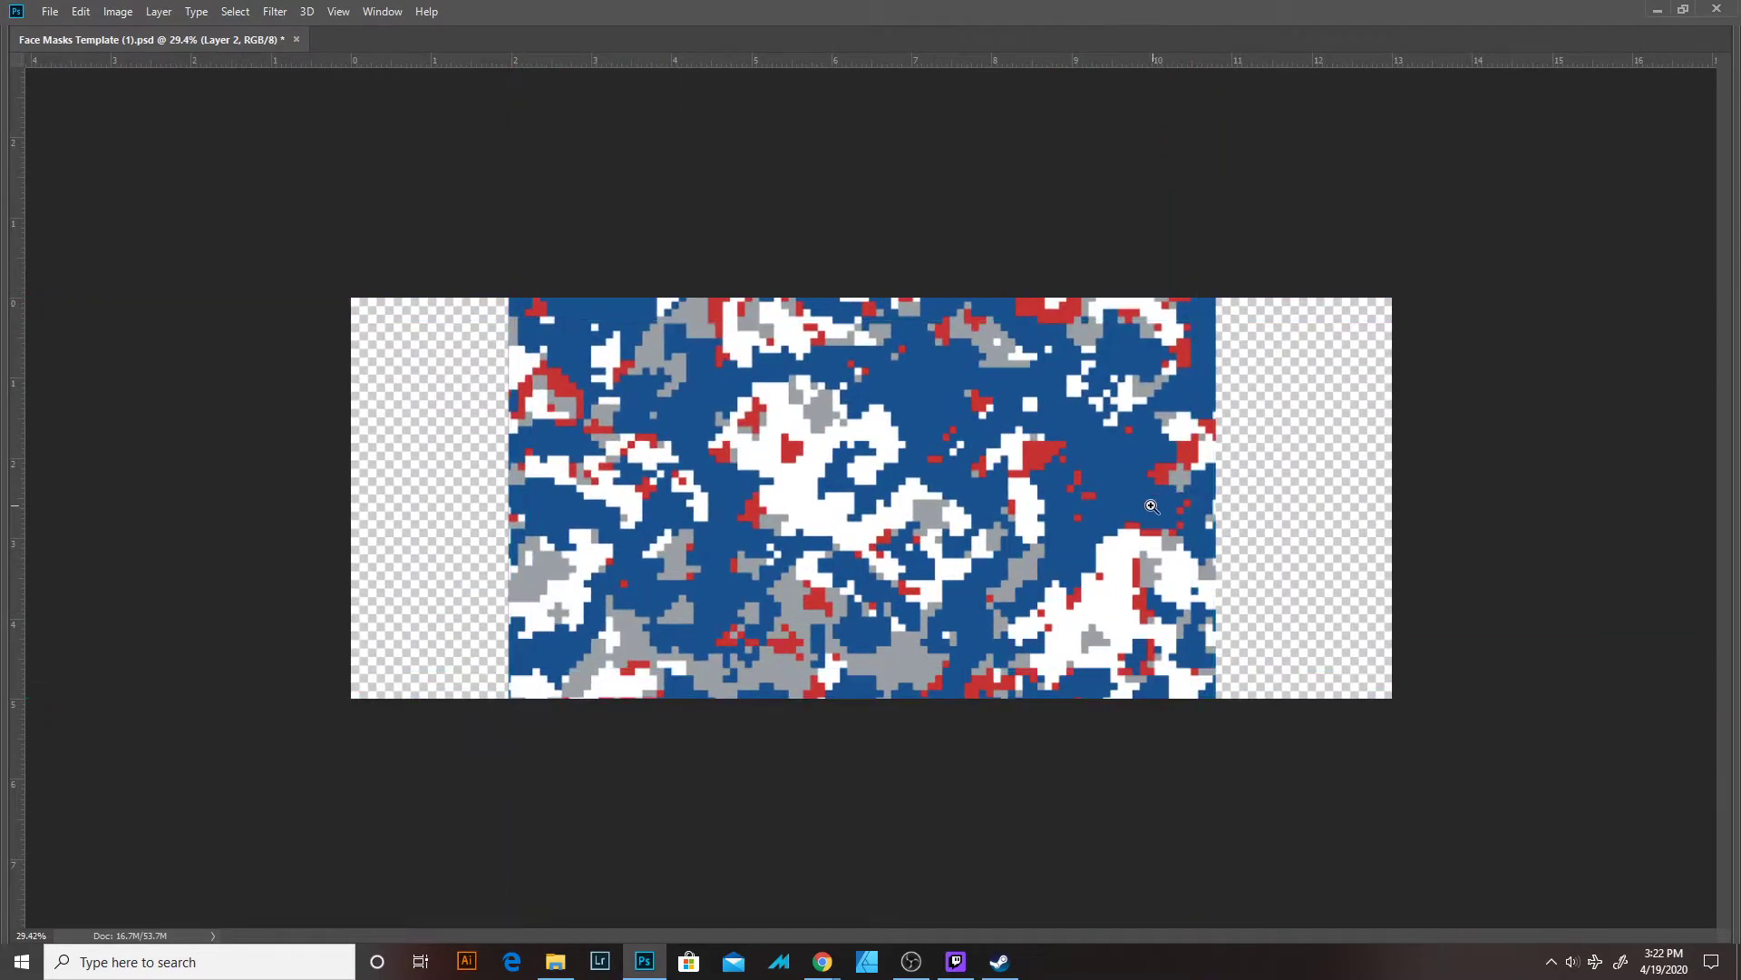
scroll(771, 479, "up", 1)
Hide Layer 1, preview the camo under Image- Hexagon and Background, then hide both again.
key("Tab")
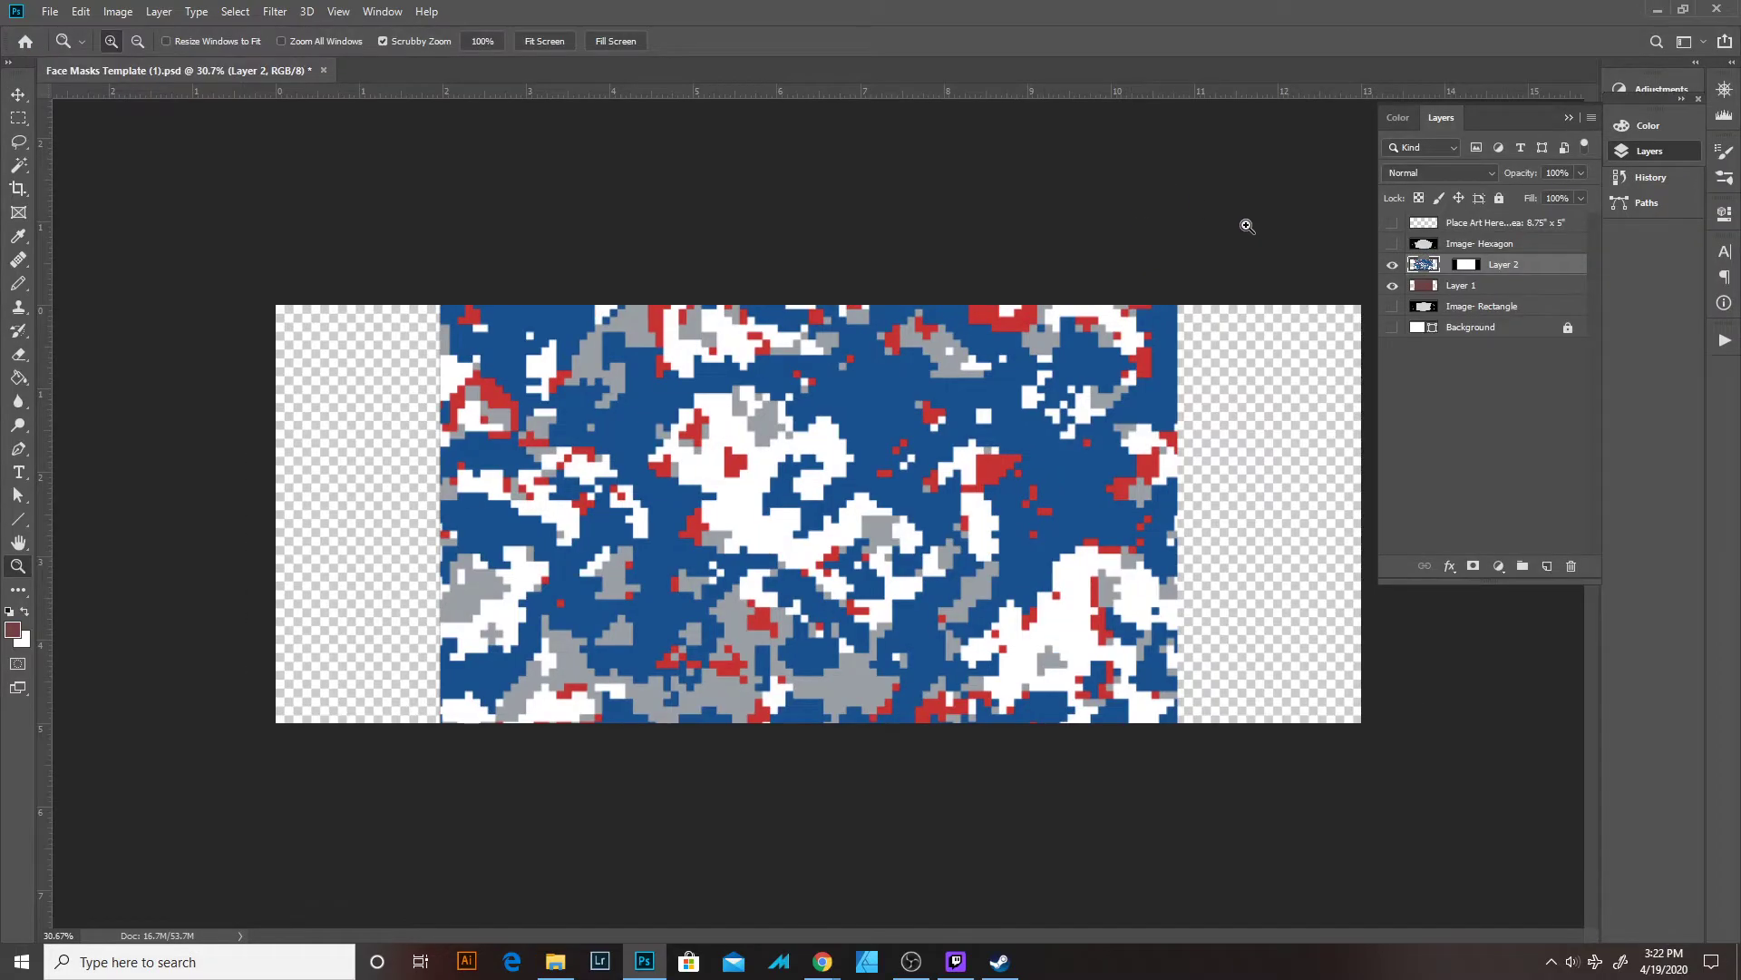
left_click(1393, 285)
left_click(1393, 244)
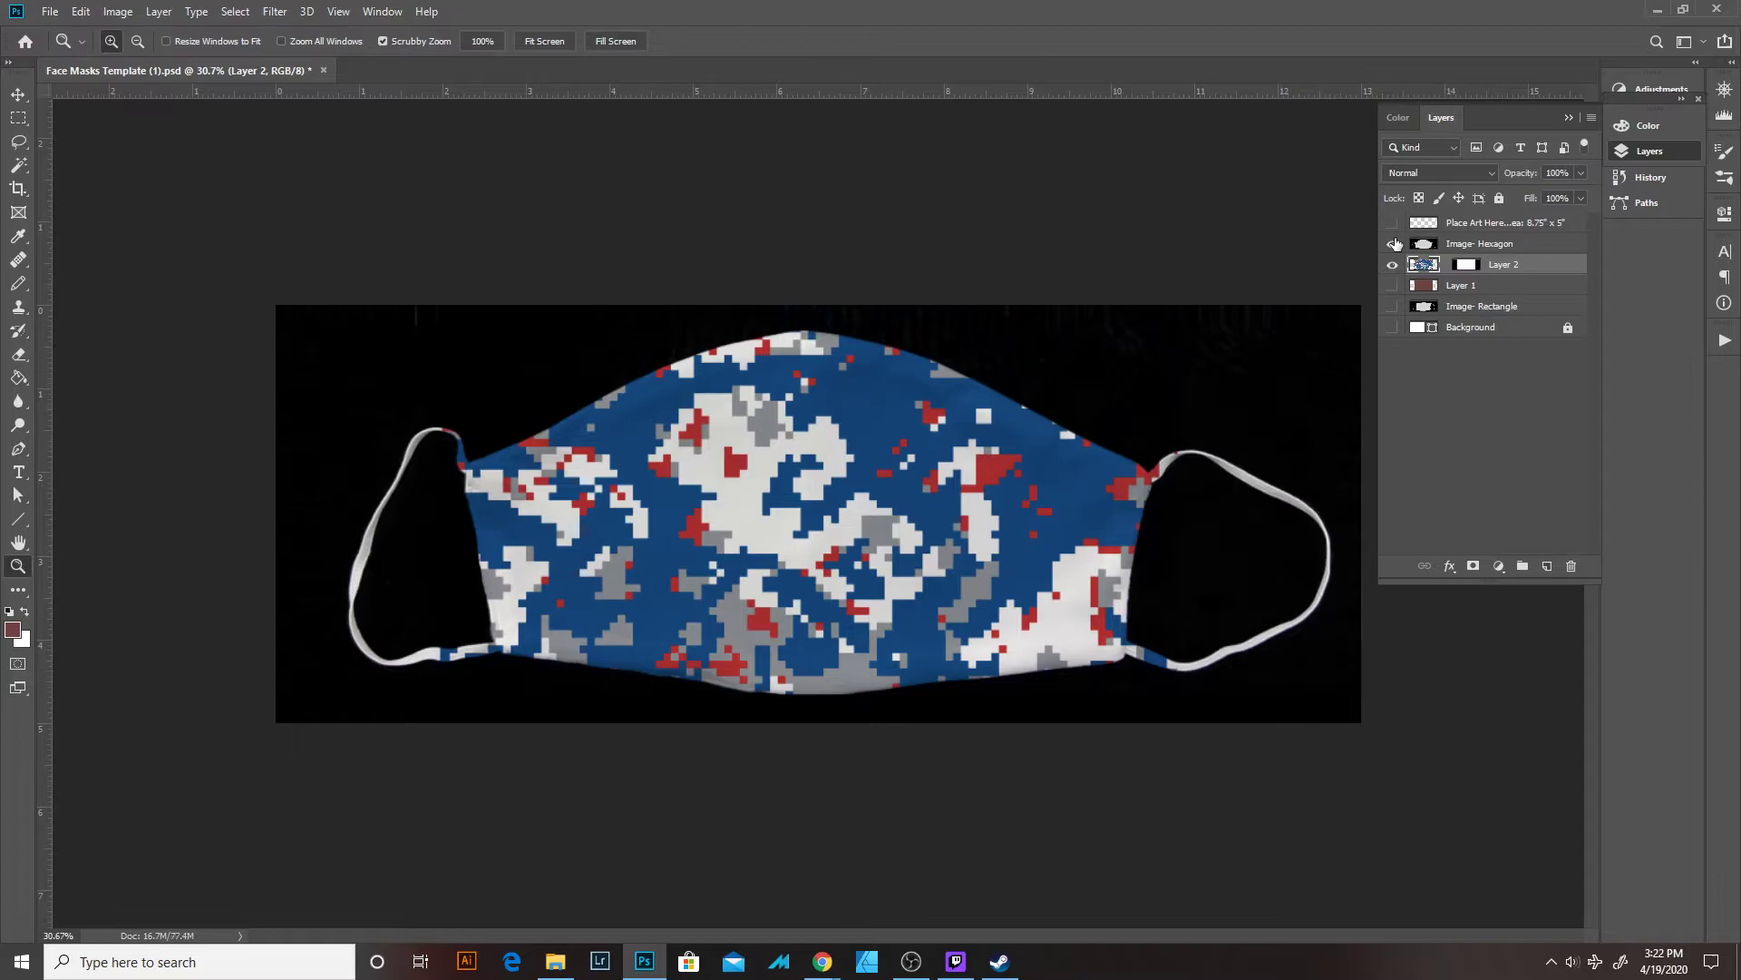
left_click(1391, 328)
left_click(1392, 244)
left_click(1392, 244)
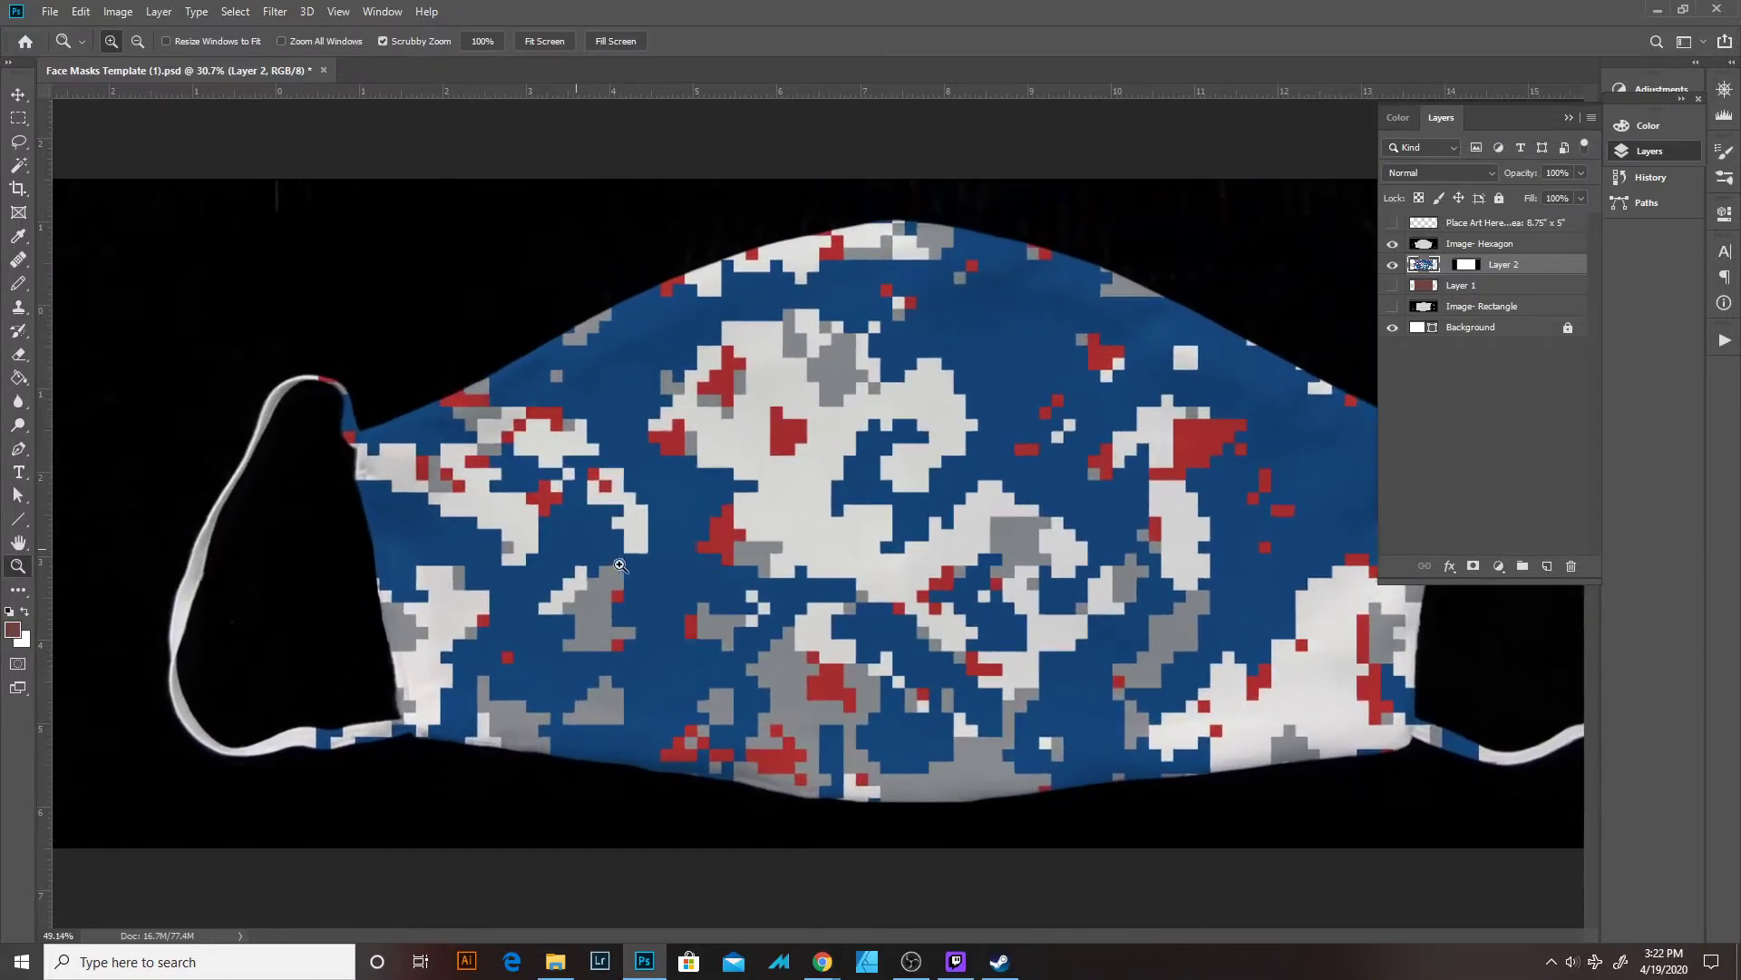
left_click(621, 535)
left_click(621, 535, "alt")
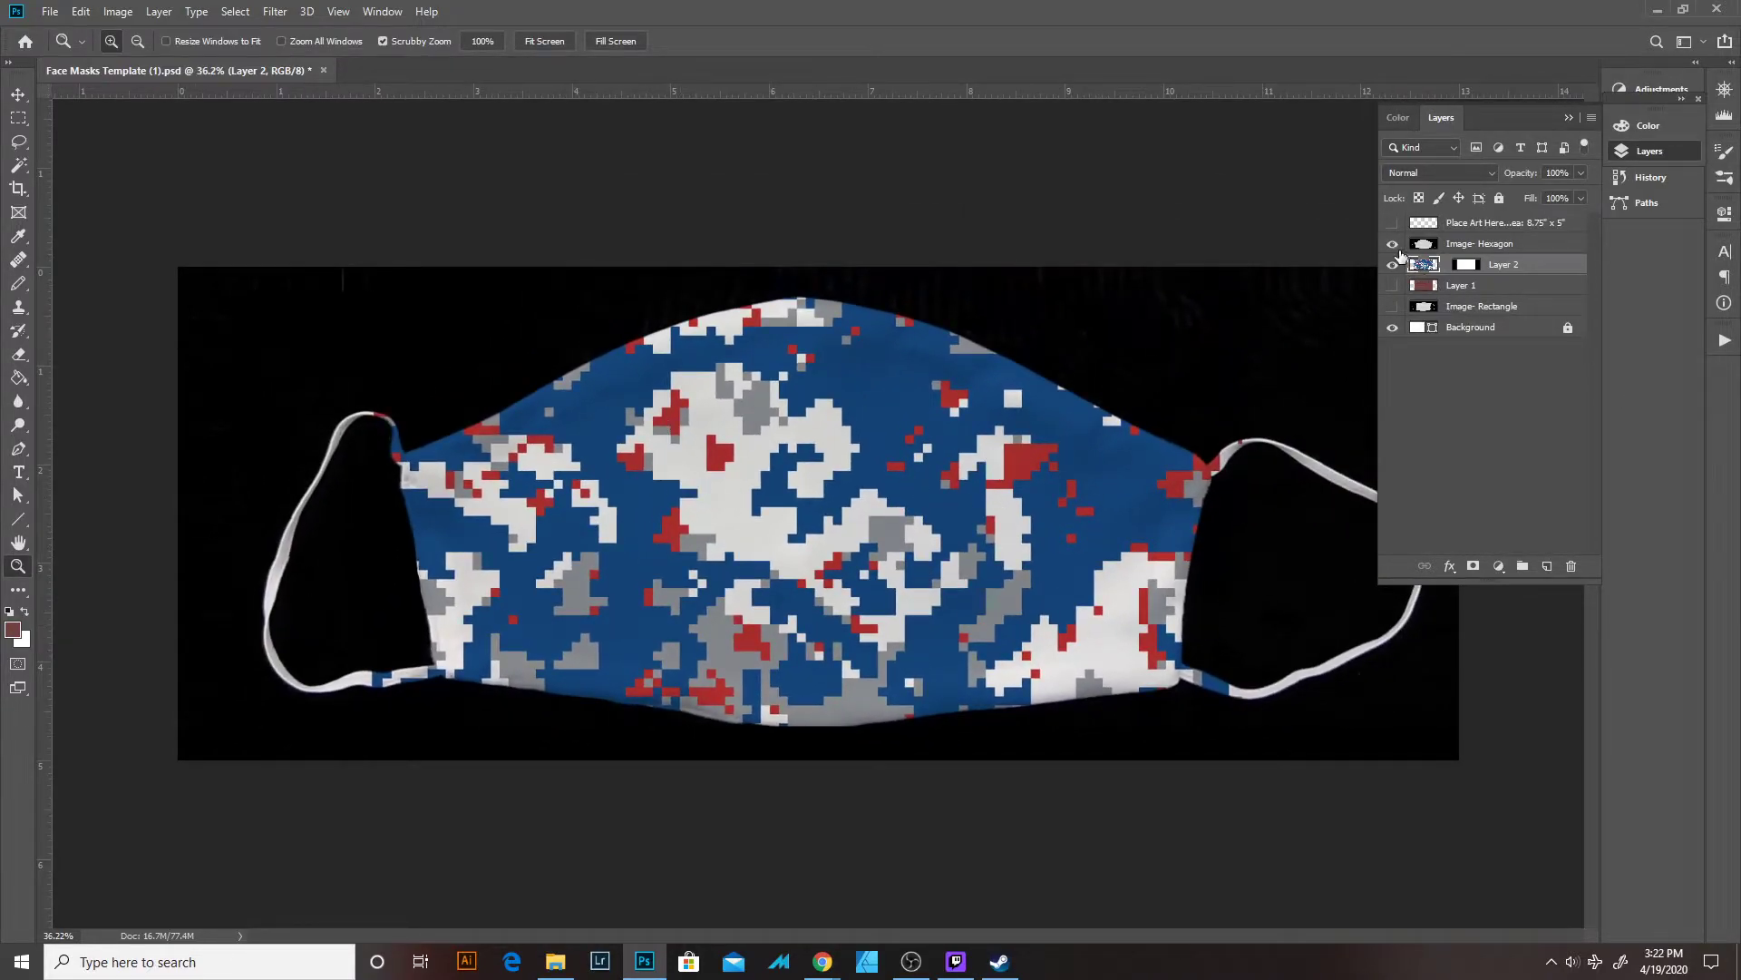
left_click(1393, 244)
left_click(1393, 327)
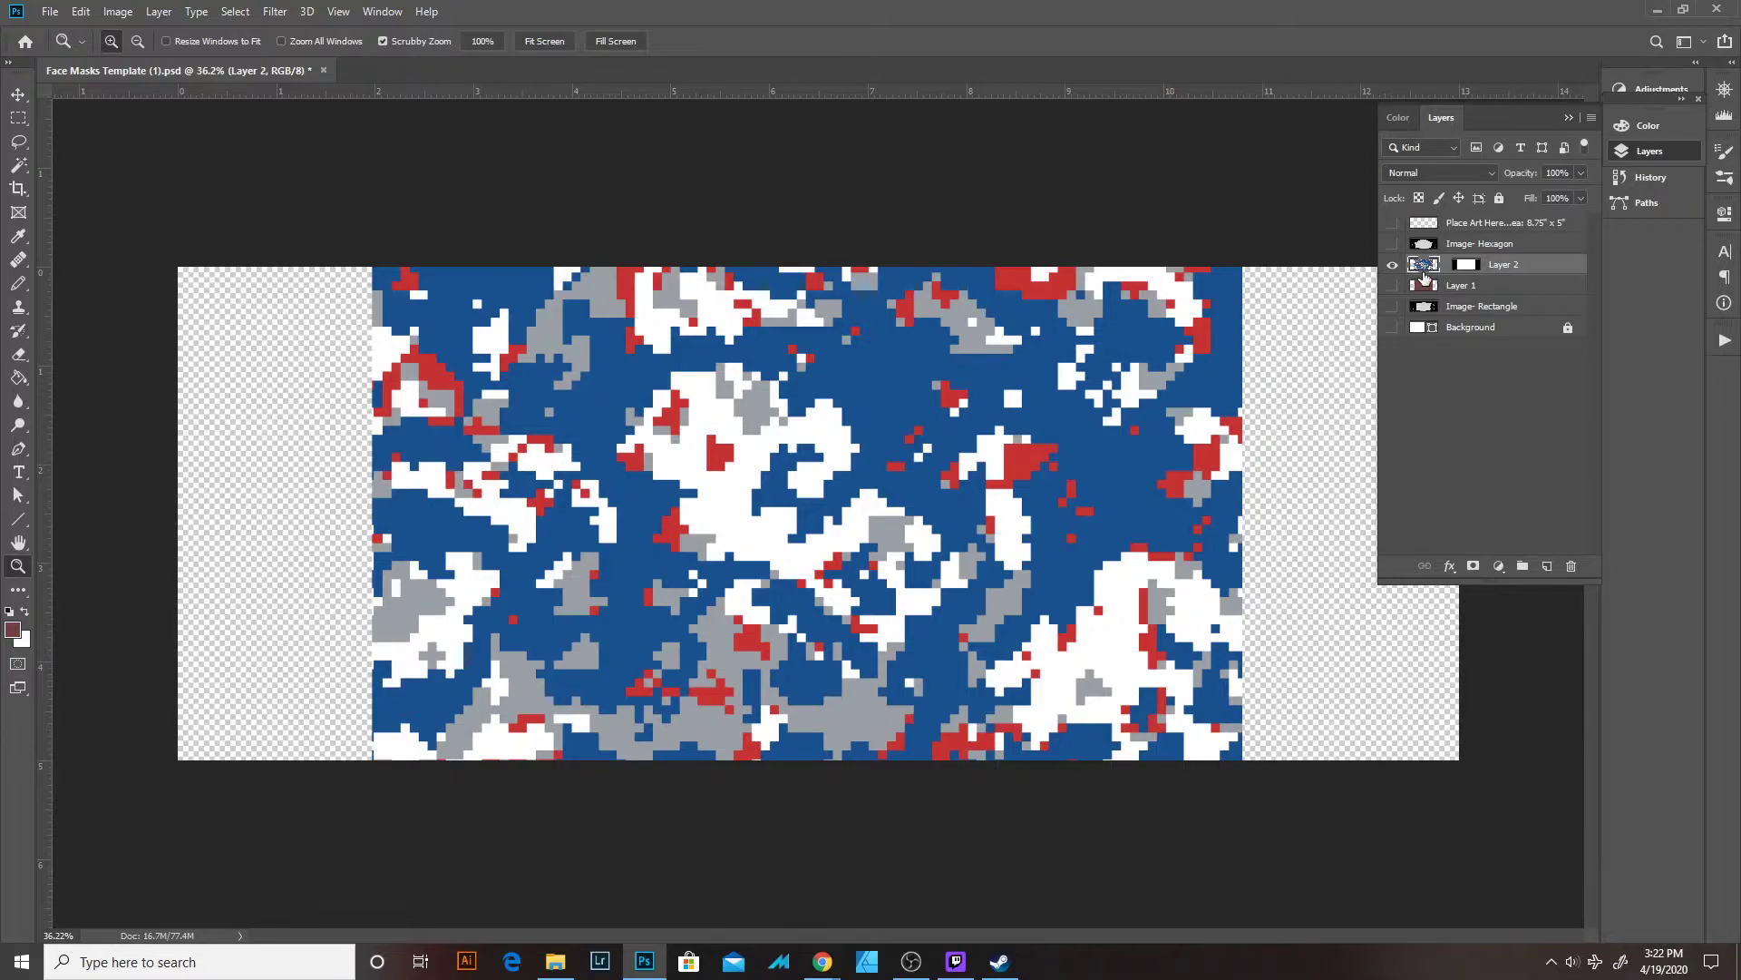
Select Layer 2's camo outline with the maroon layer hidden and copy it.
left_click_drag(1425, 277, 1443, 277)
left_click(1423, 265)
left_click(1423, 265, "ctrl")
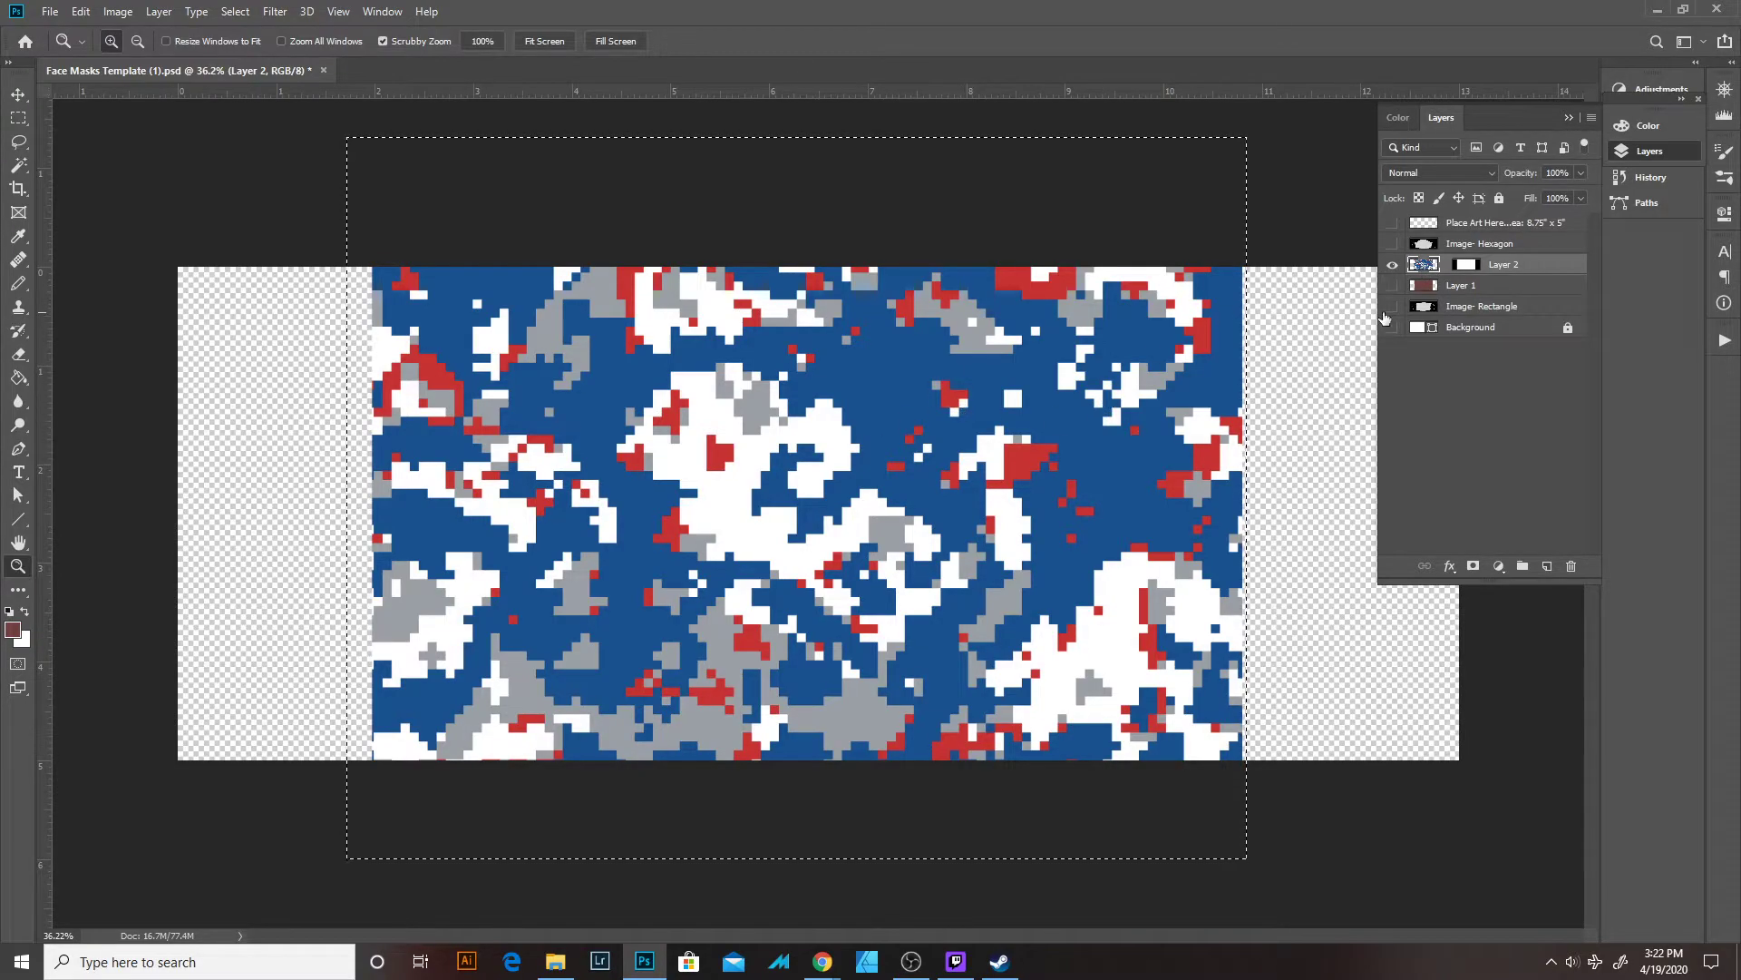
key("ctrl+d")
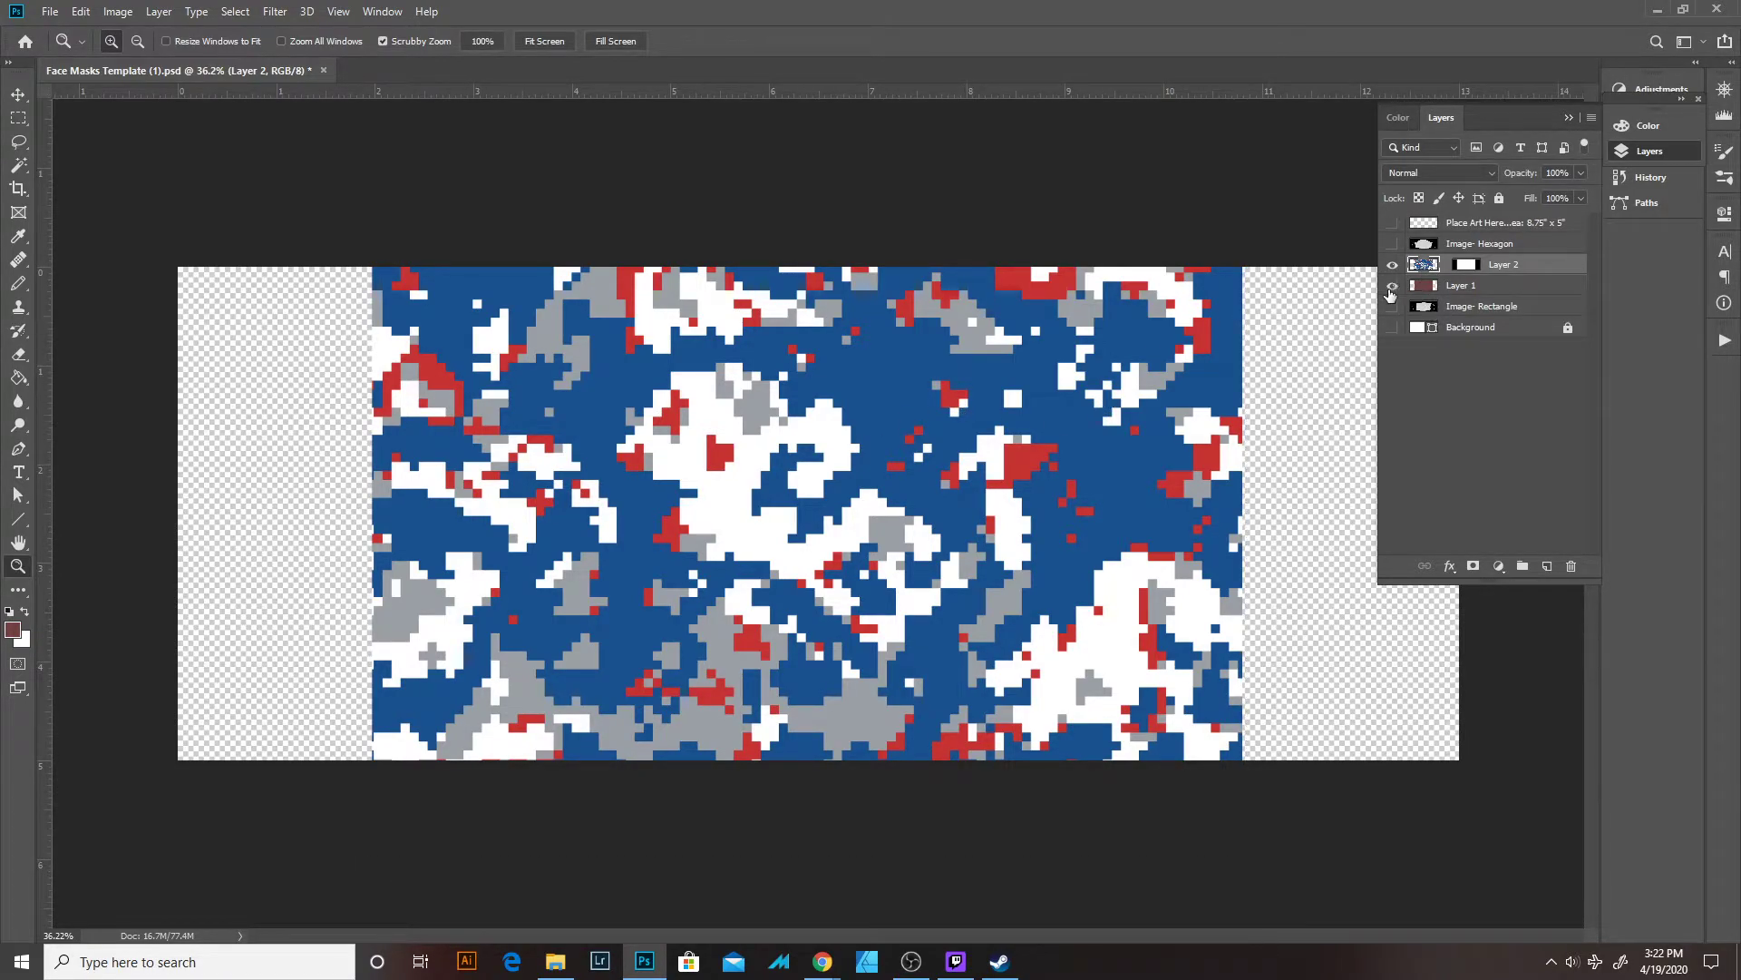
left_click(1392, 286)
left_click(1422, 266, "ctrl")
left_click(118, 11)
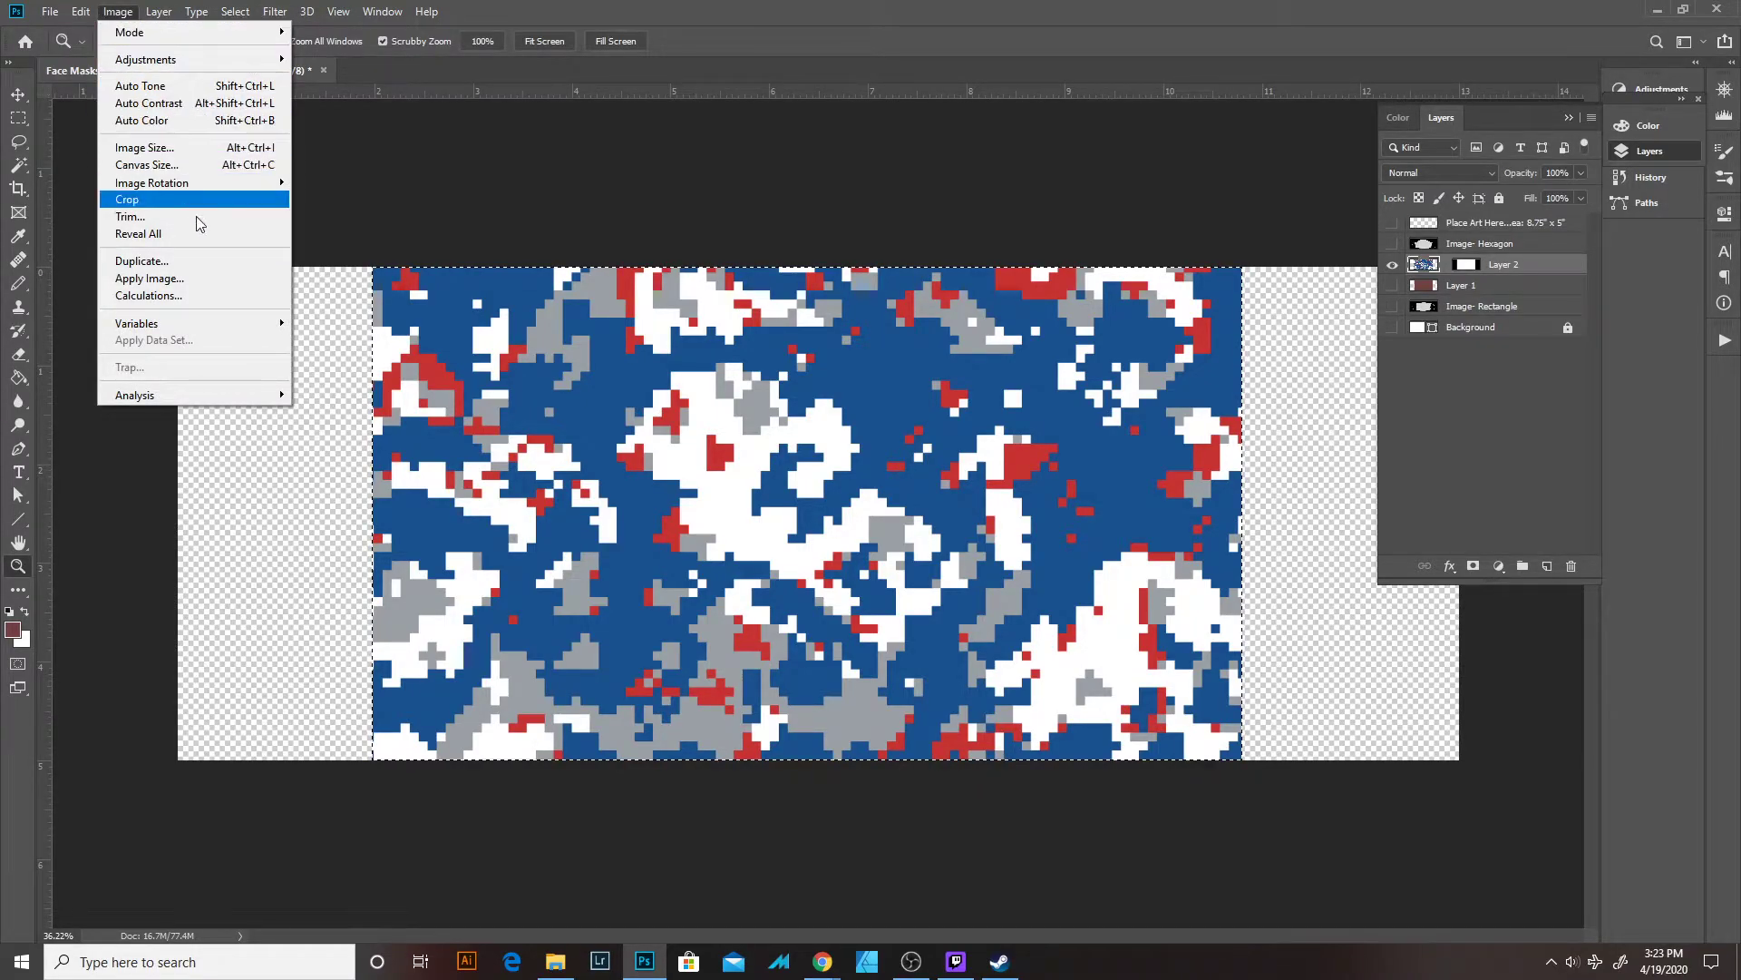
mouse_move(81, 11)
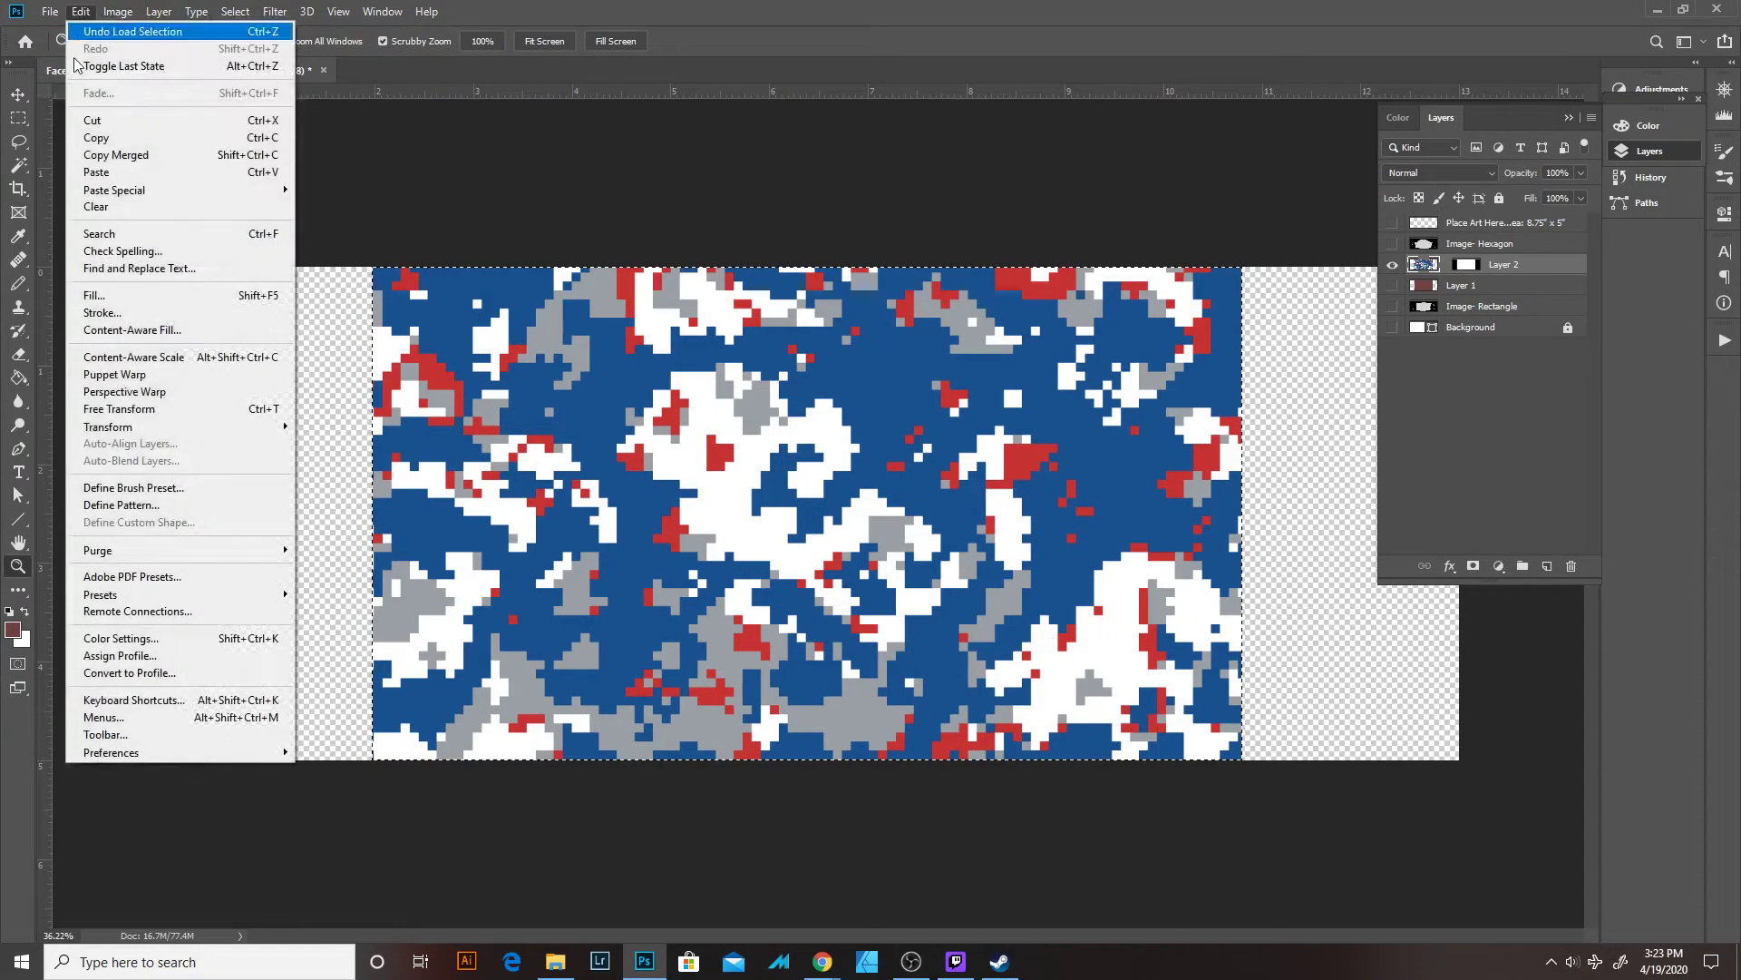
left_click(94, 137)
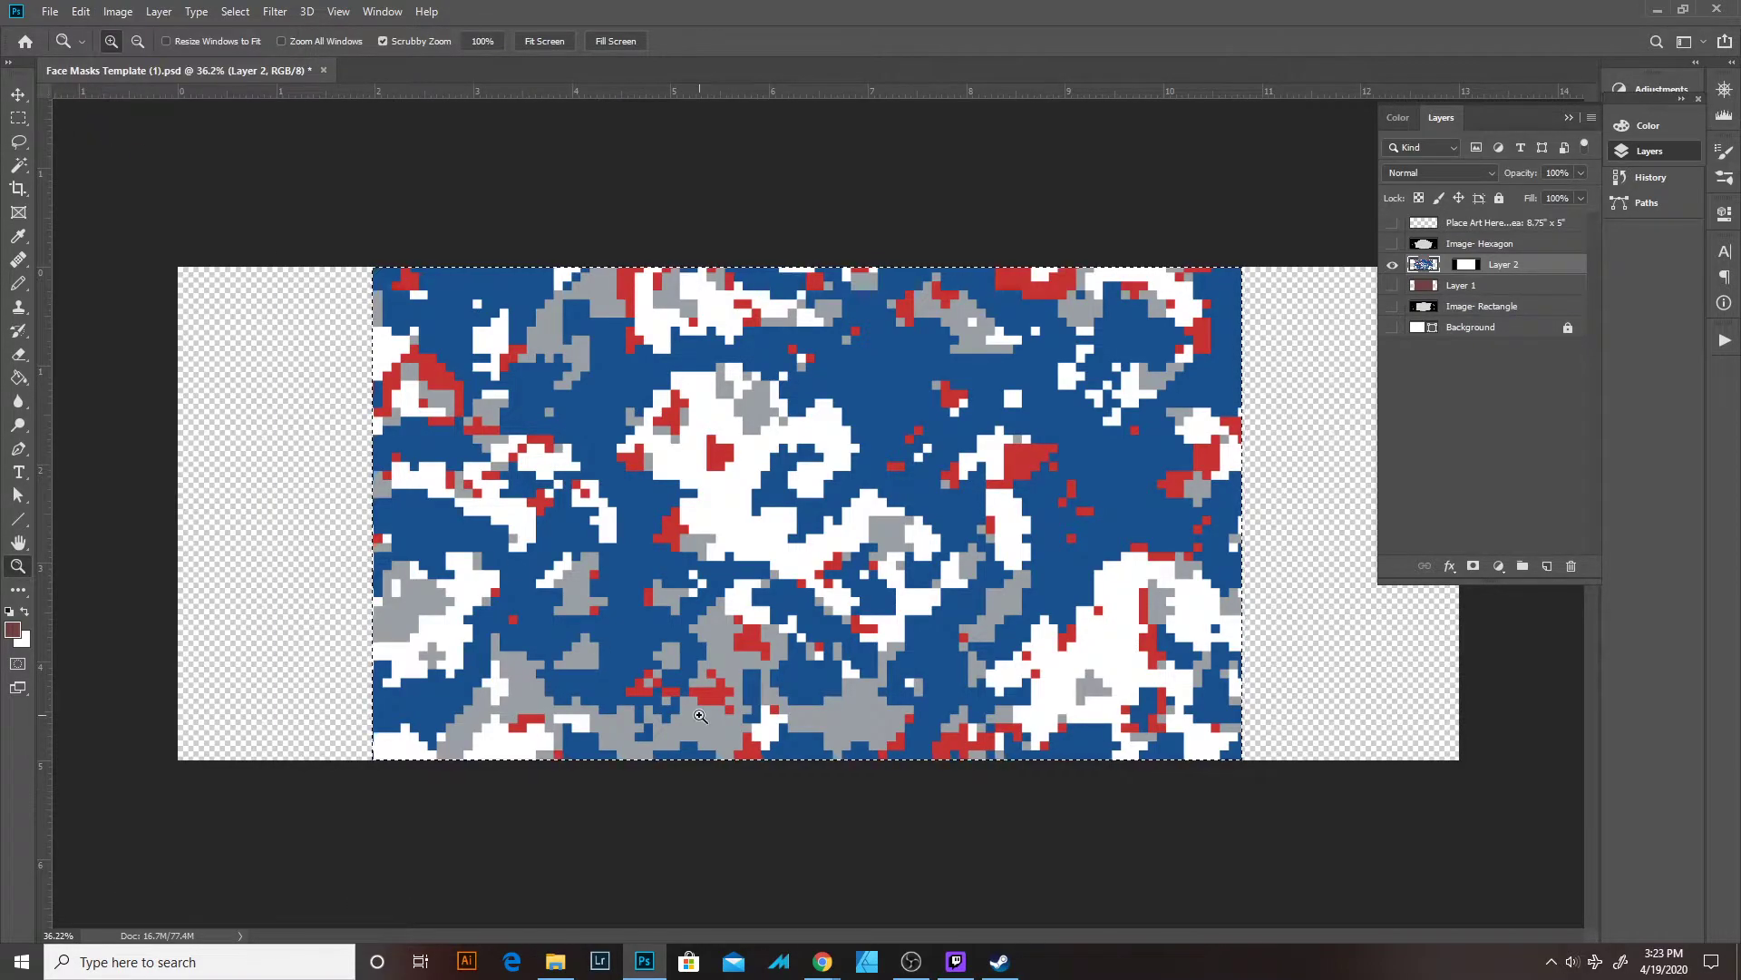
Switch to the Face Masks Google Drive window in Chrome.
key("alt+Tab")
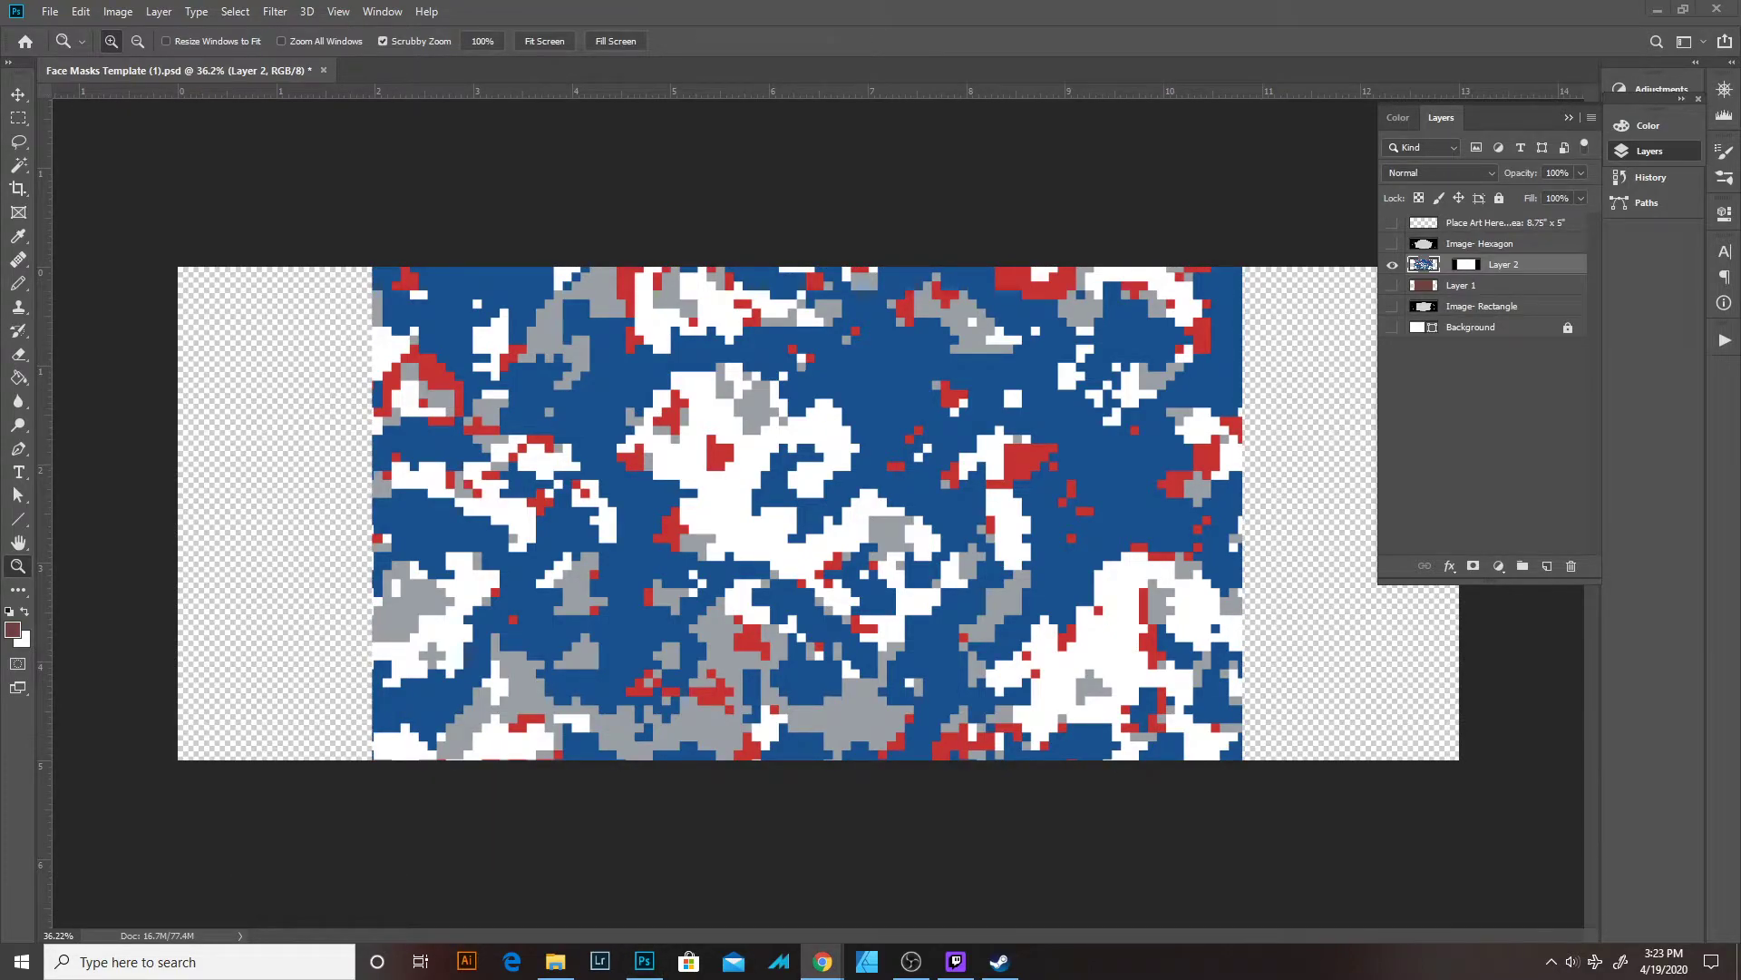
mouse_move(823, 959)
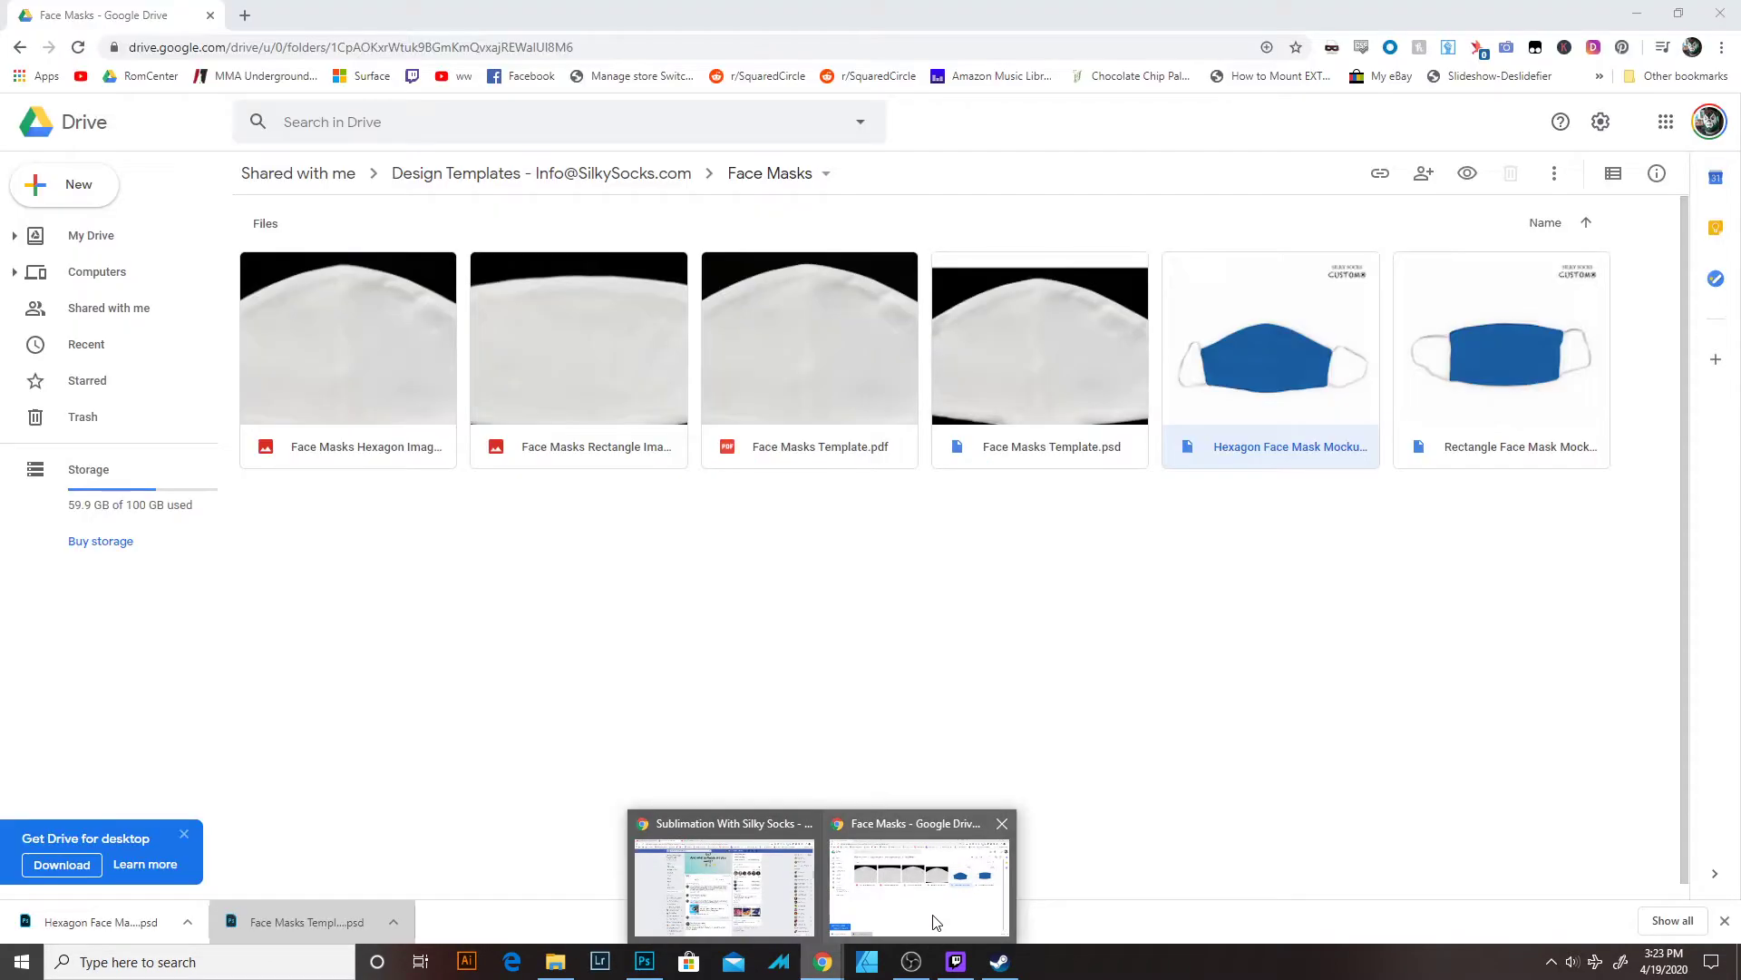
left_click(936, 922)
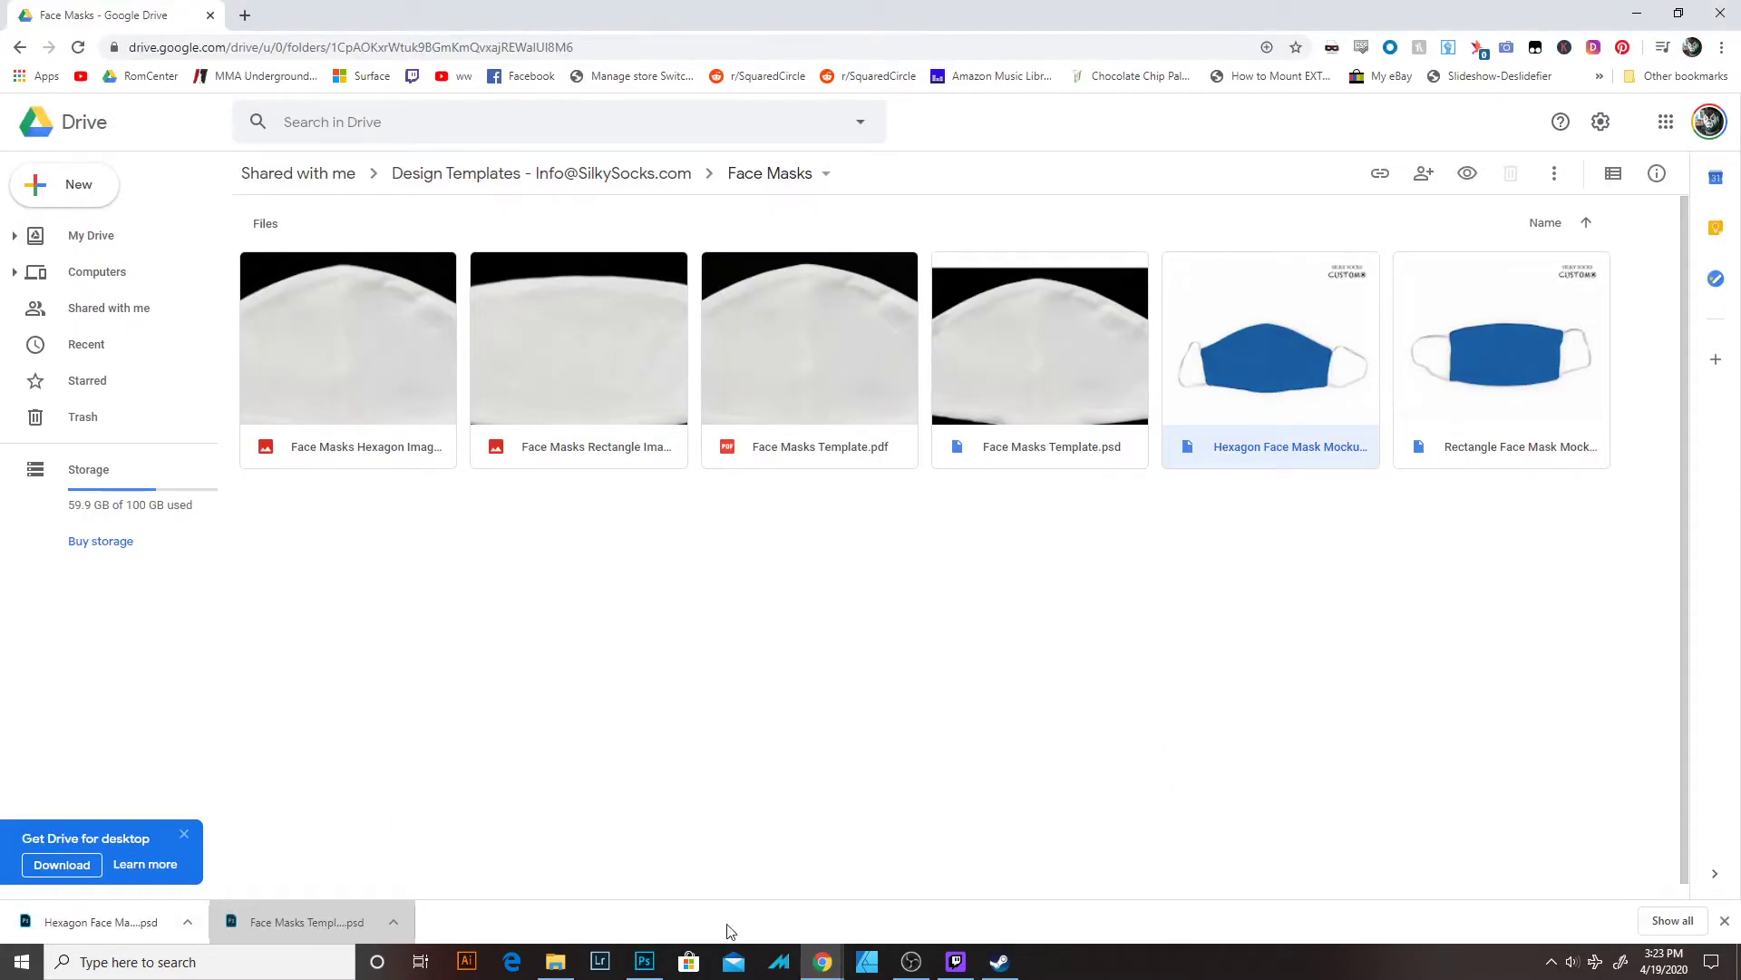
left_click(100, 922)
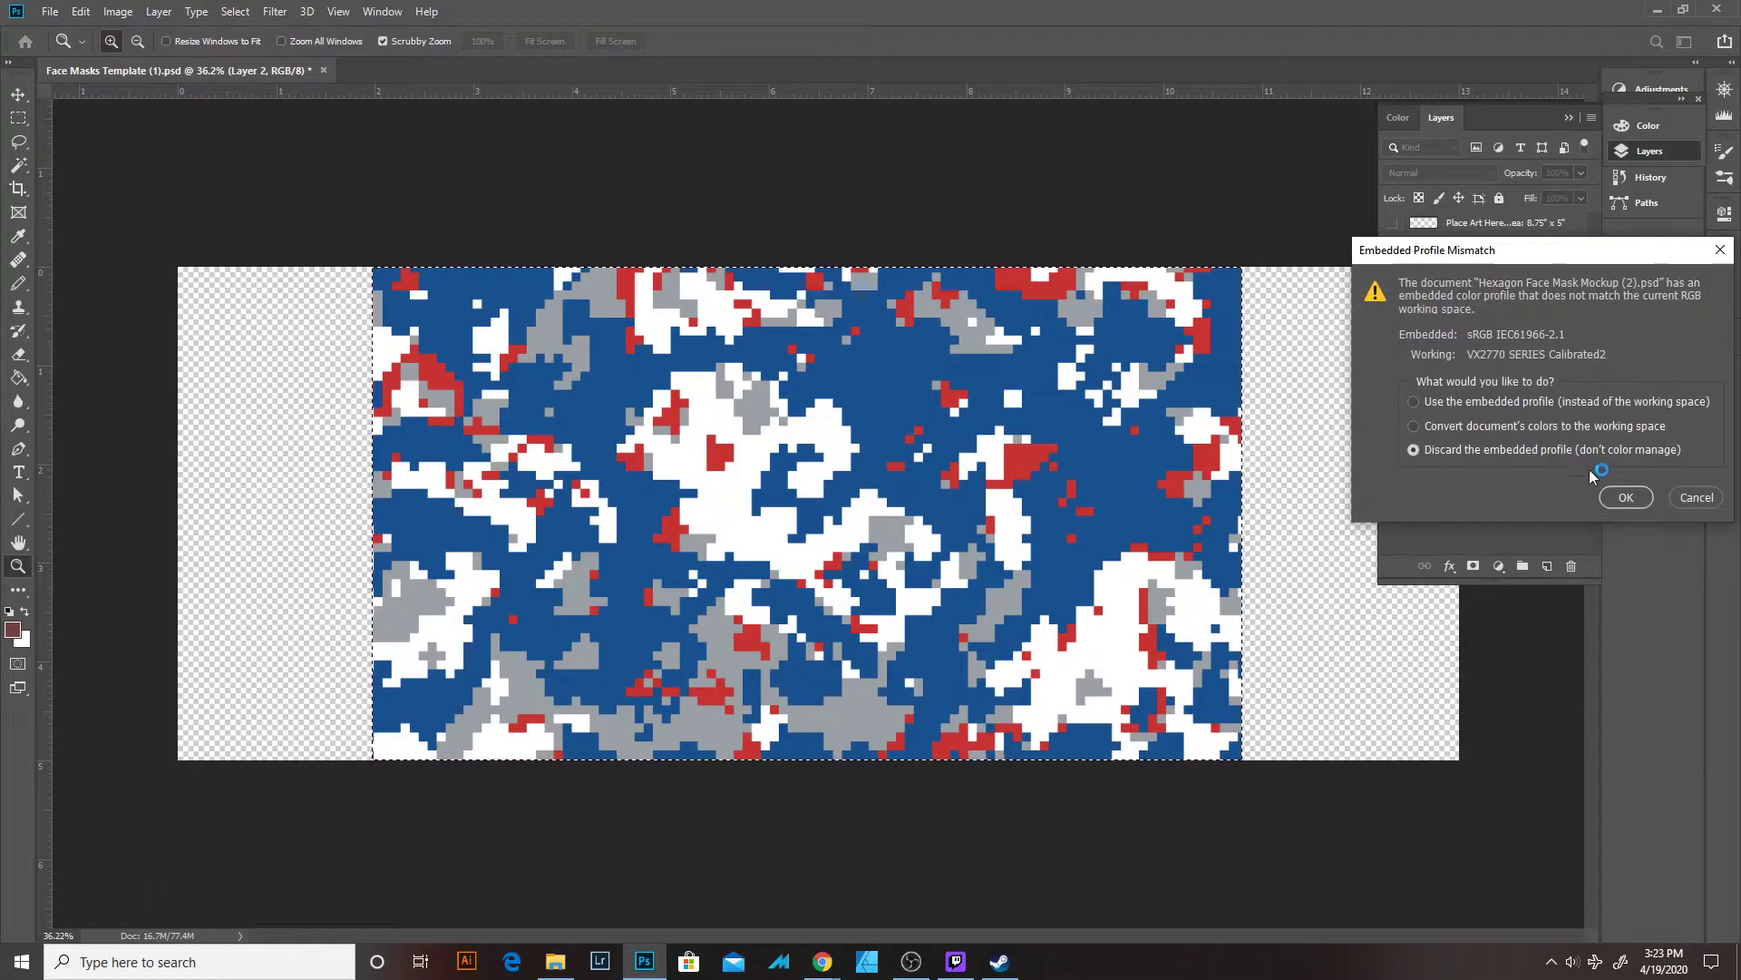
left_click(1632, 497)
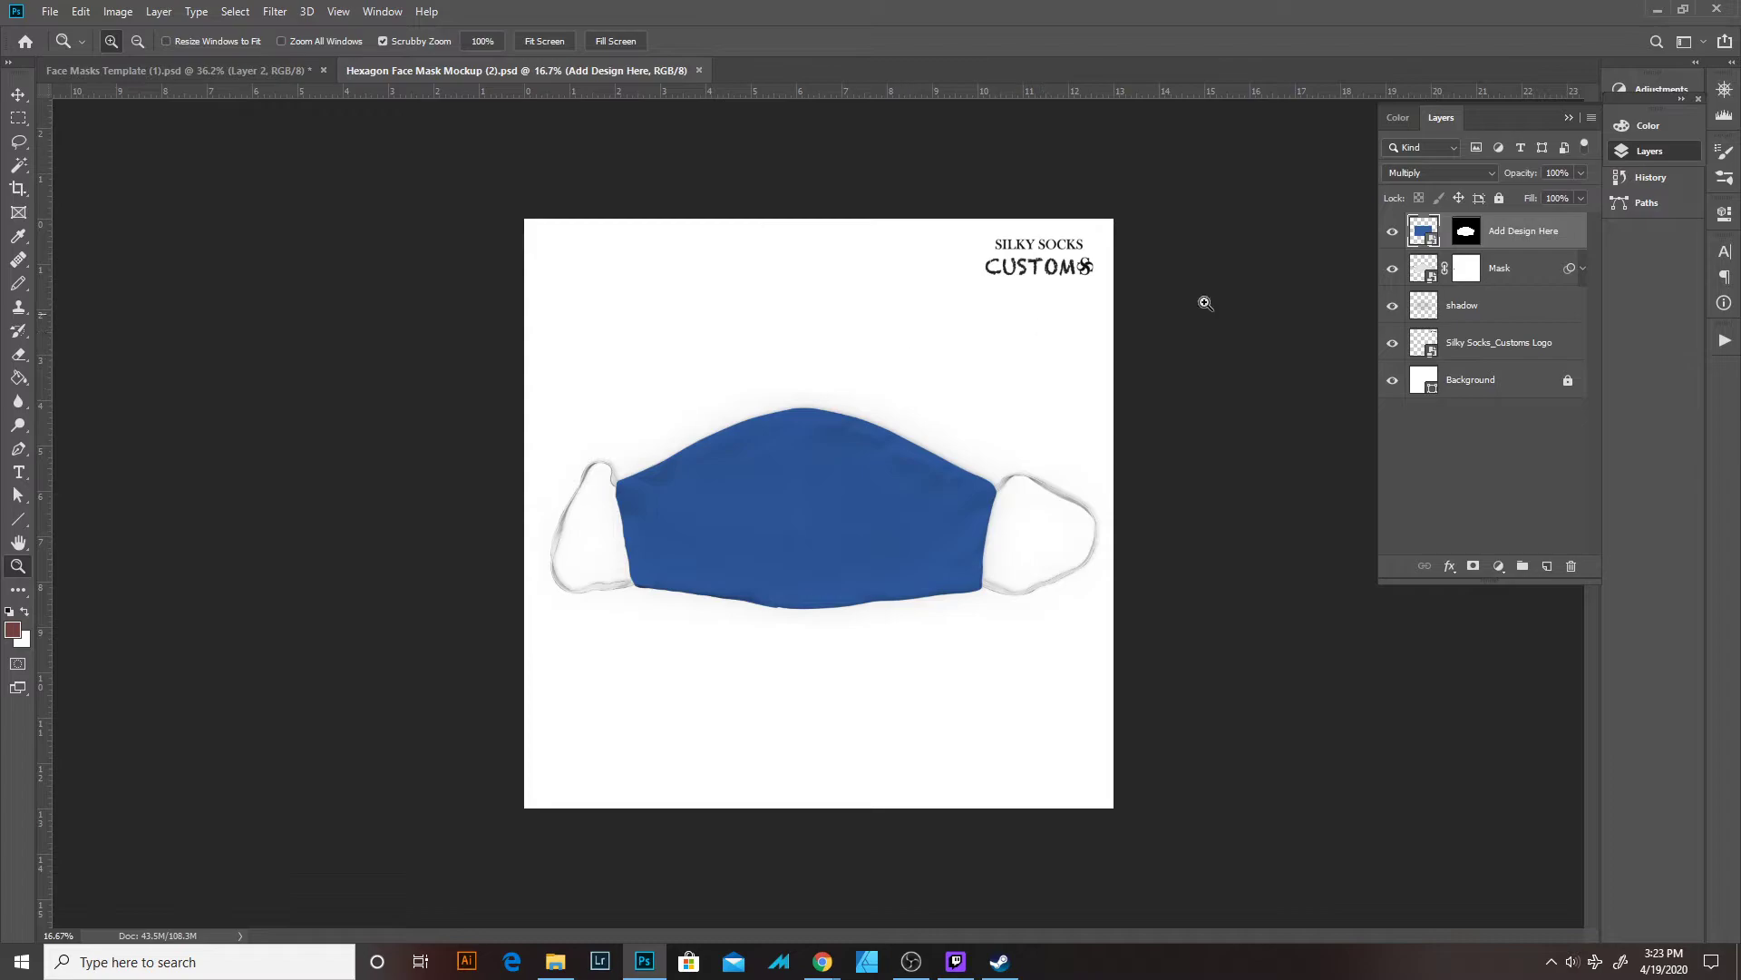
left_click(1394, 233)
left_click(1394, 233)
left_click(1394, 233)
left_click(1394, 233)
Open the Add Design Here smart object, accepting the profile warning, and paste the camo in.
double_click(1419, 234)
left_click(1620, 478)
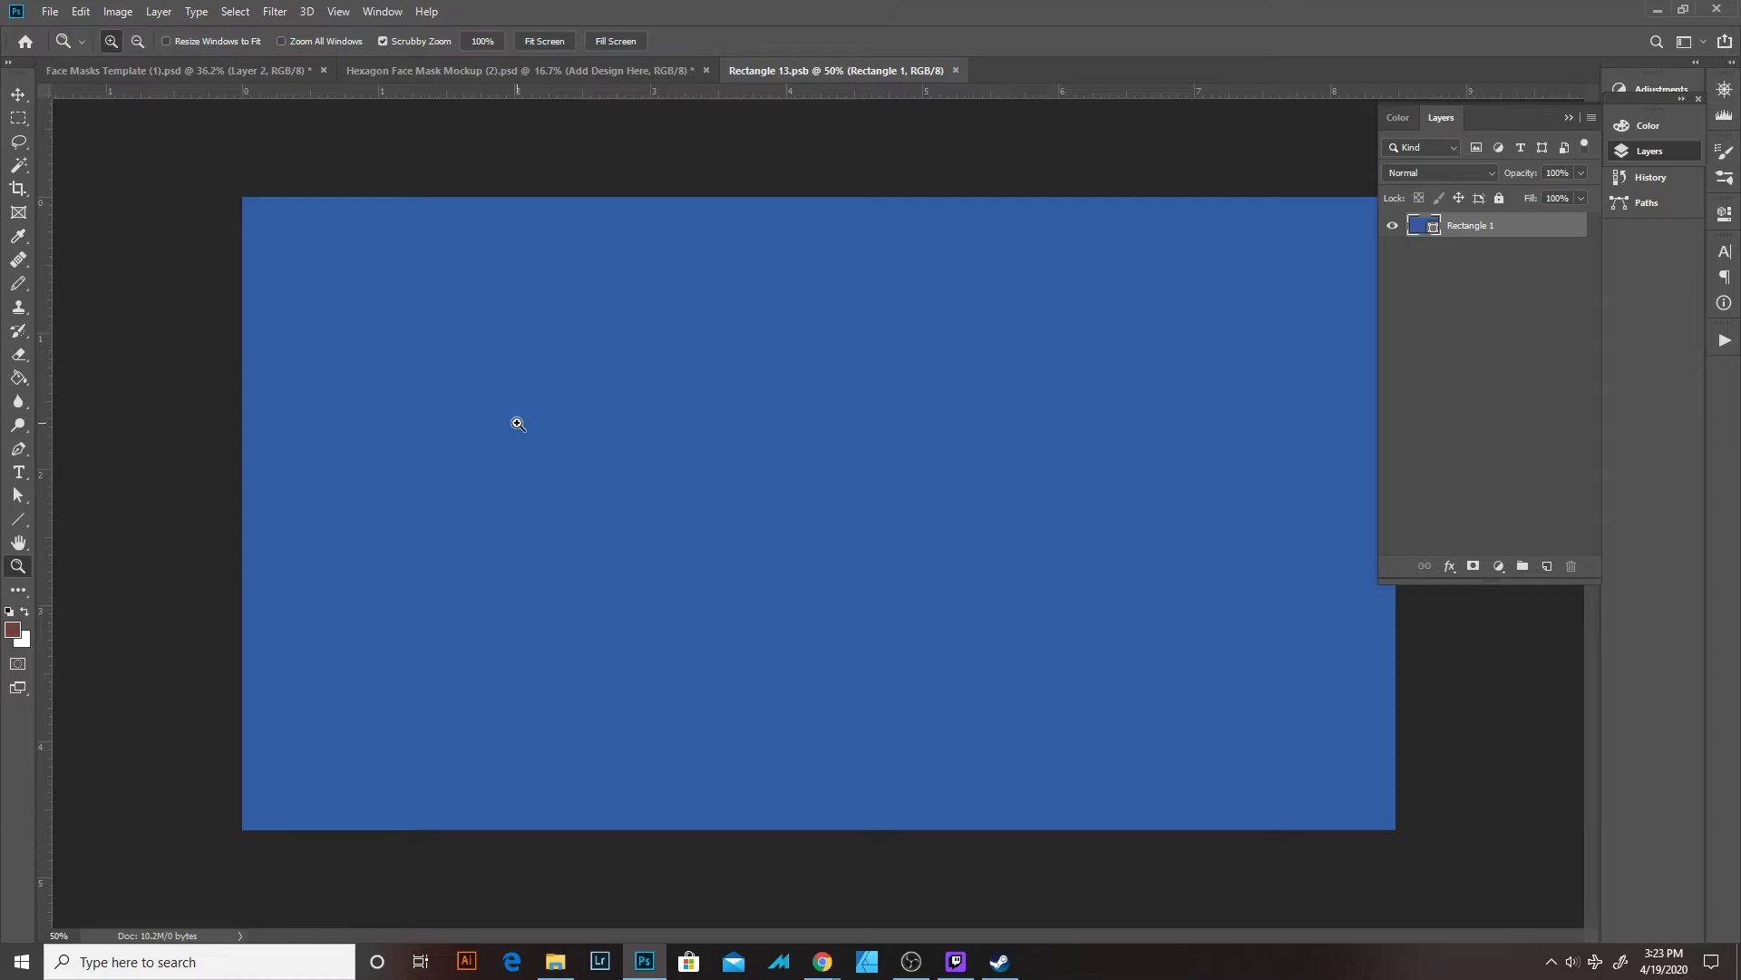
key("Tab")
left_click(81, 11)
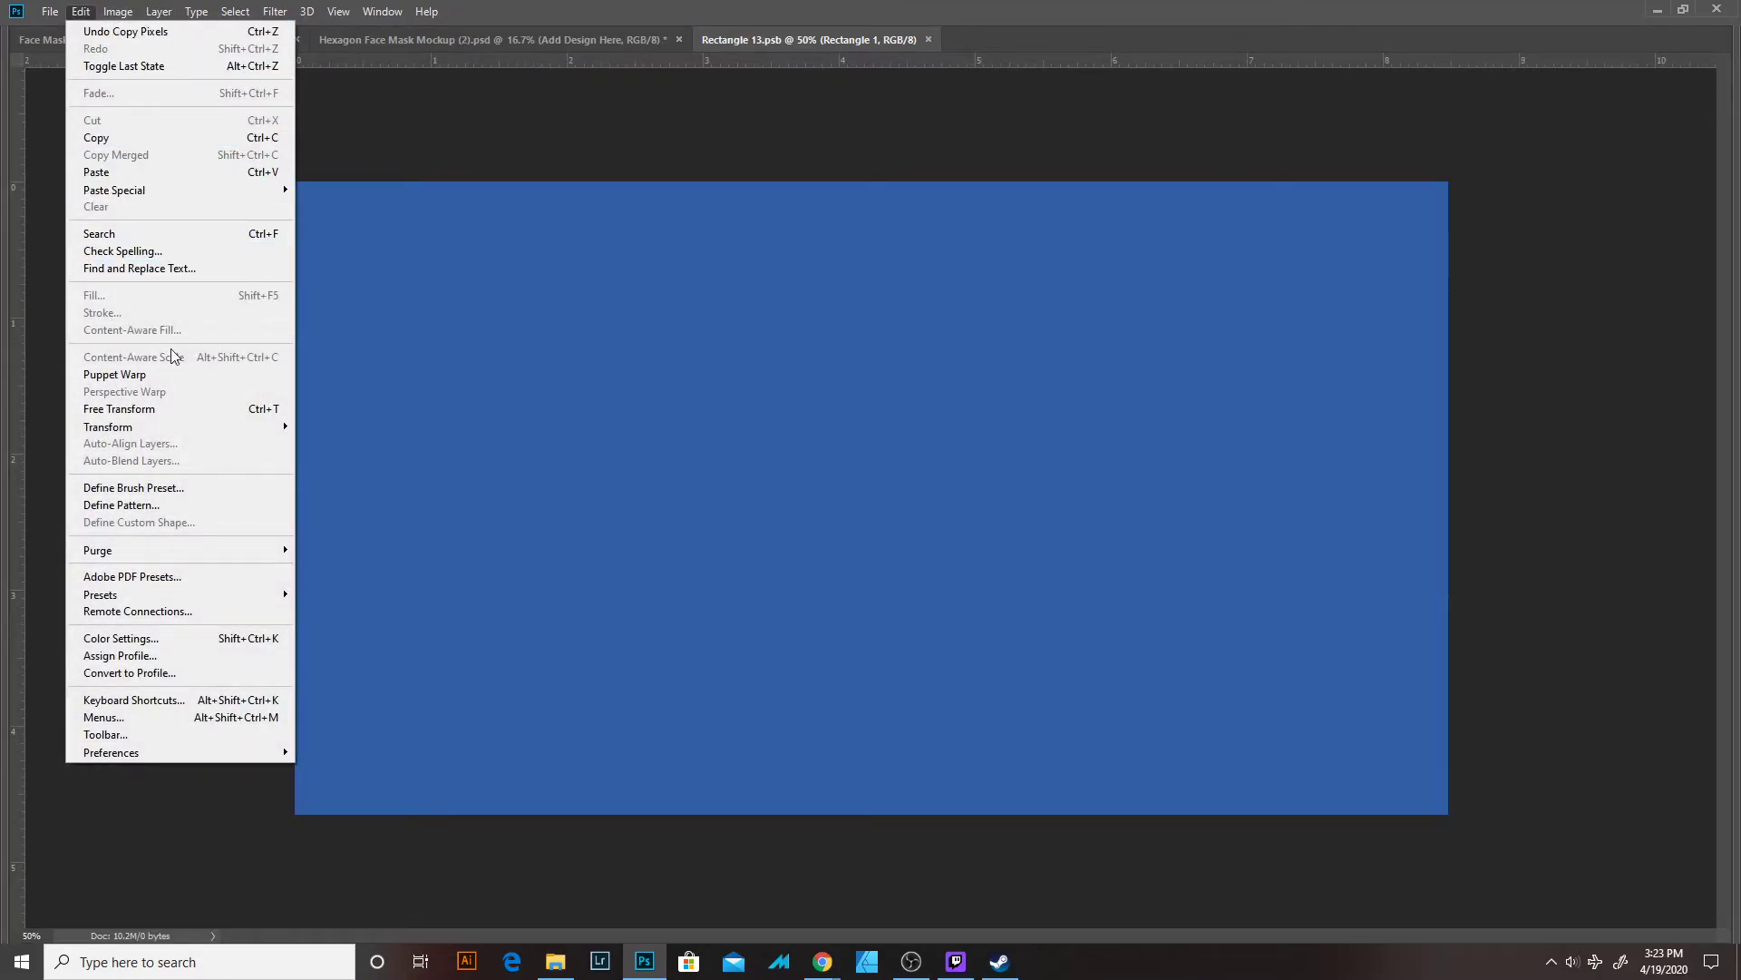
left_click(141, 172)
Nudge the pasted camo into position and save Rectangle 13.psb.
scroll(916, 356, "down", 1)
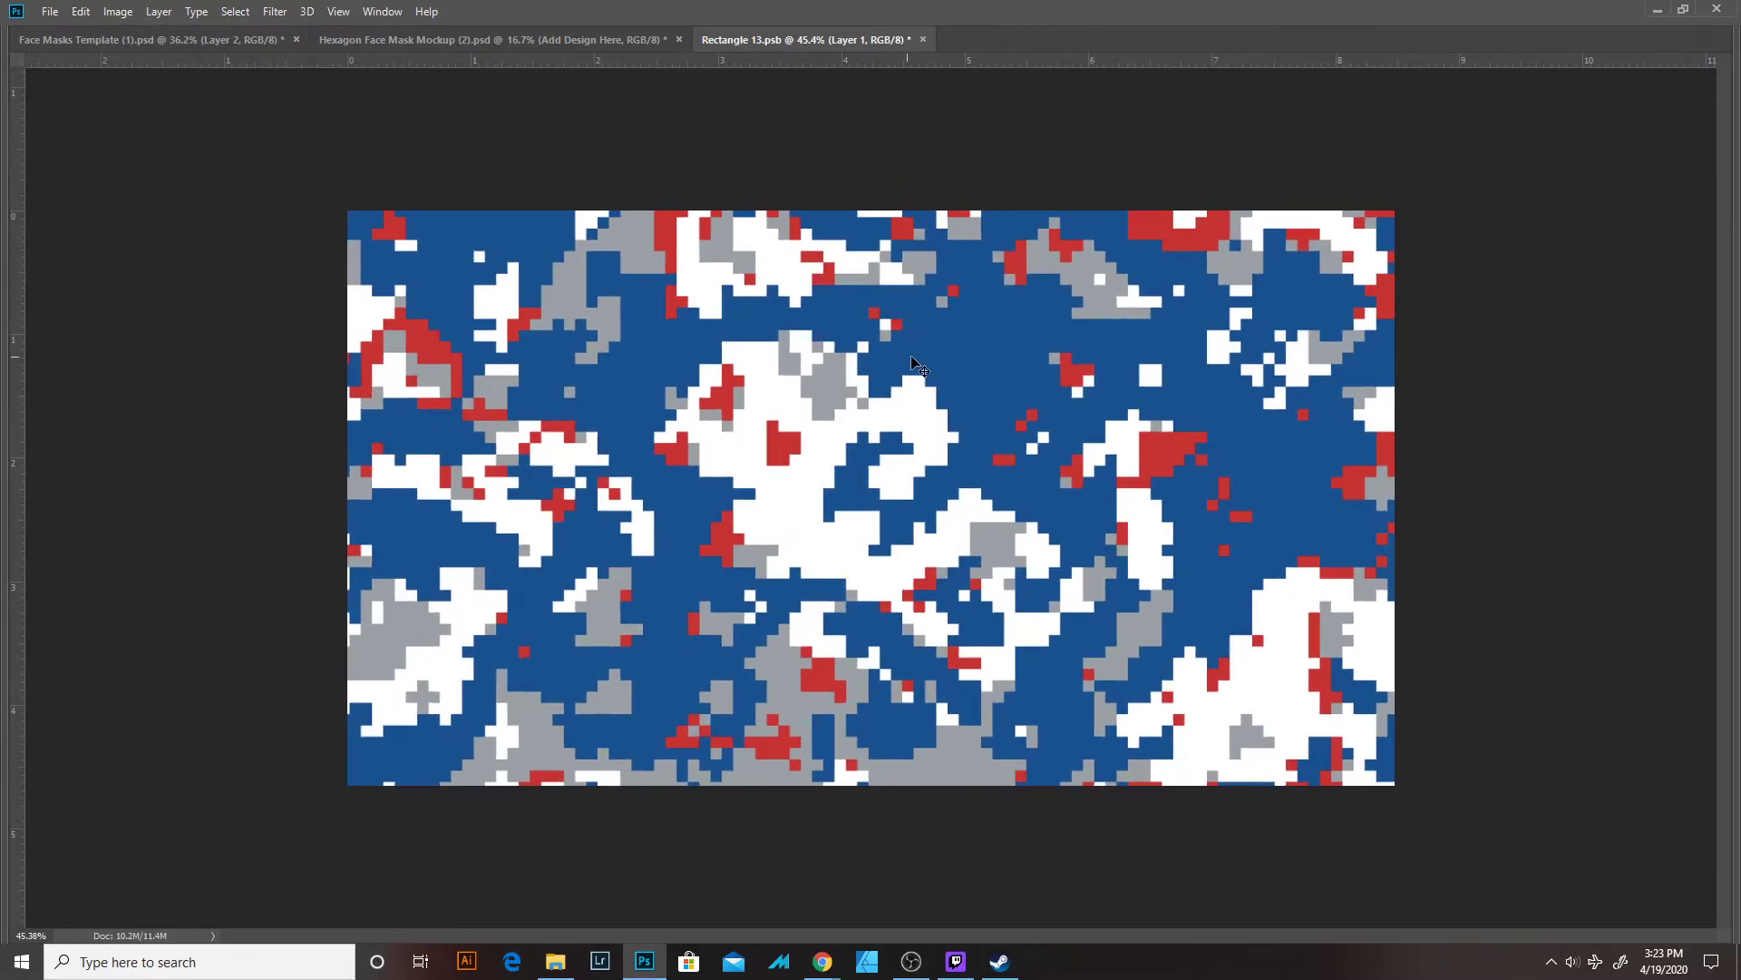
key("ctrl+t")
left_click_drag(1019, 381, 1006, 374)
key("shift+Left")
key("shift+Left")
key("shift+Left")
key("shift+Left")
key("shift+Left")
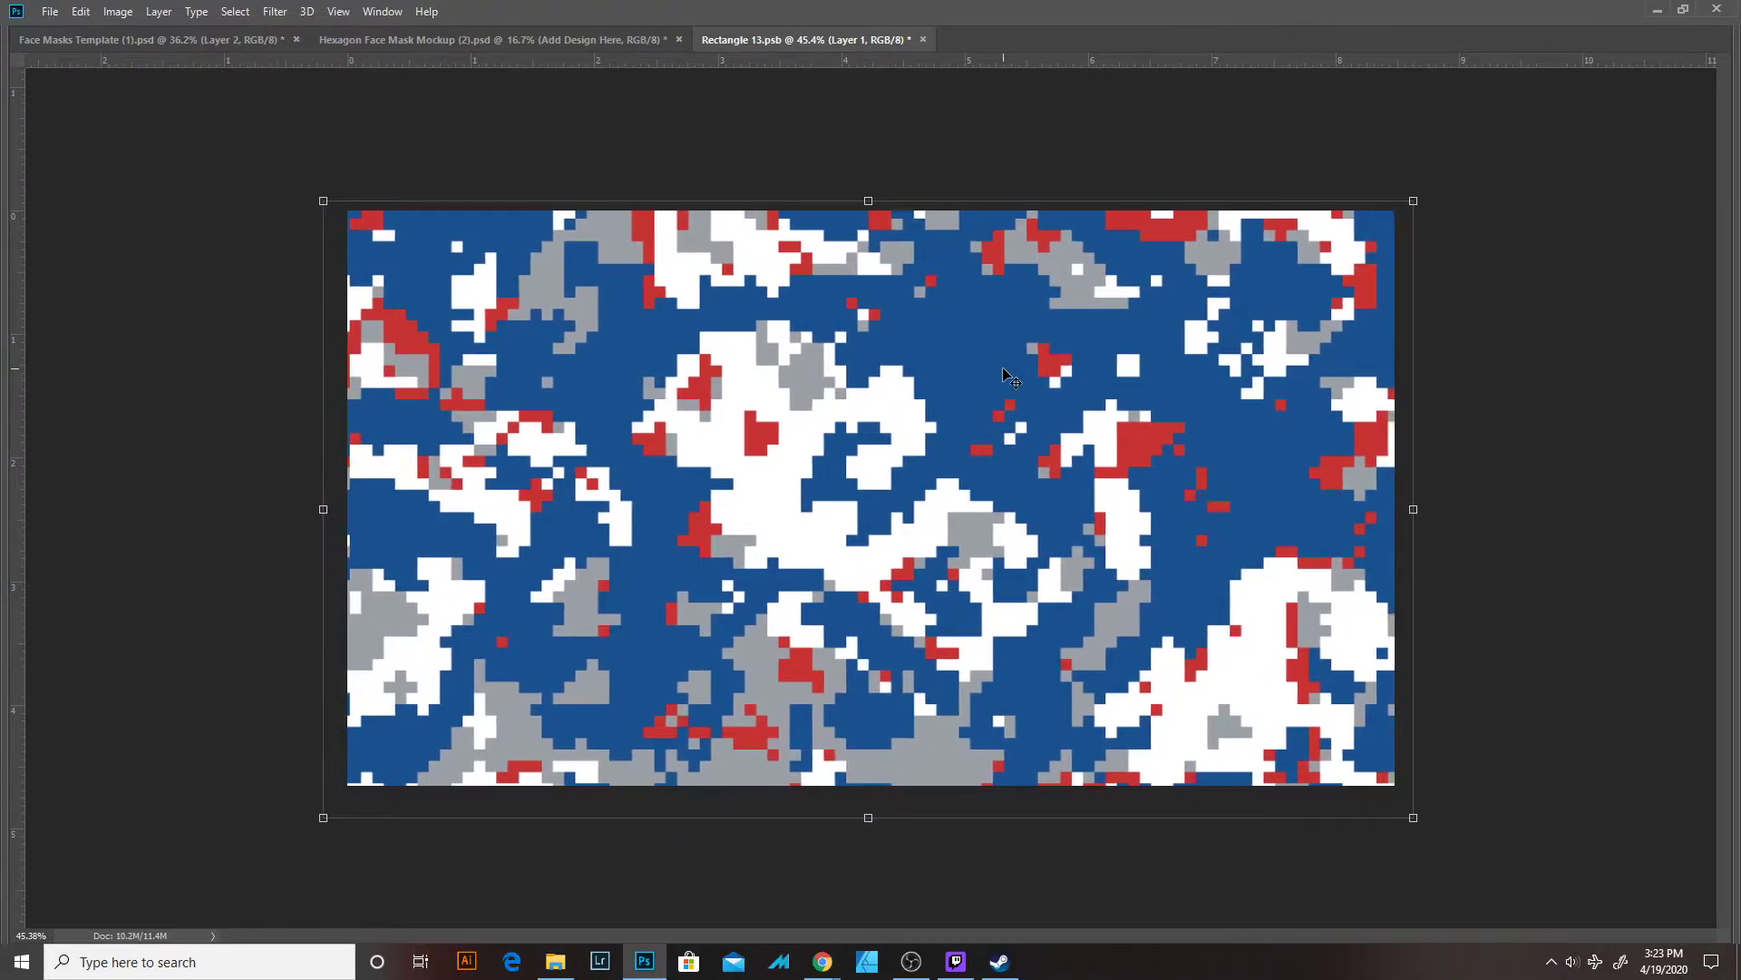
key("Up")
key("Up")
key("Up")
key("Up")
key("Up")
key("Up")
key("Up")
key("Up")
key("Up")
key("Up")
key("Up")
key("Up")
key("Up")
key("Right")
key("Right")
key("Right")
key("Right")
key("Right")
key("Right")
key("Right")
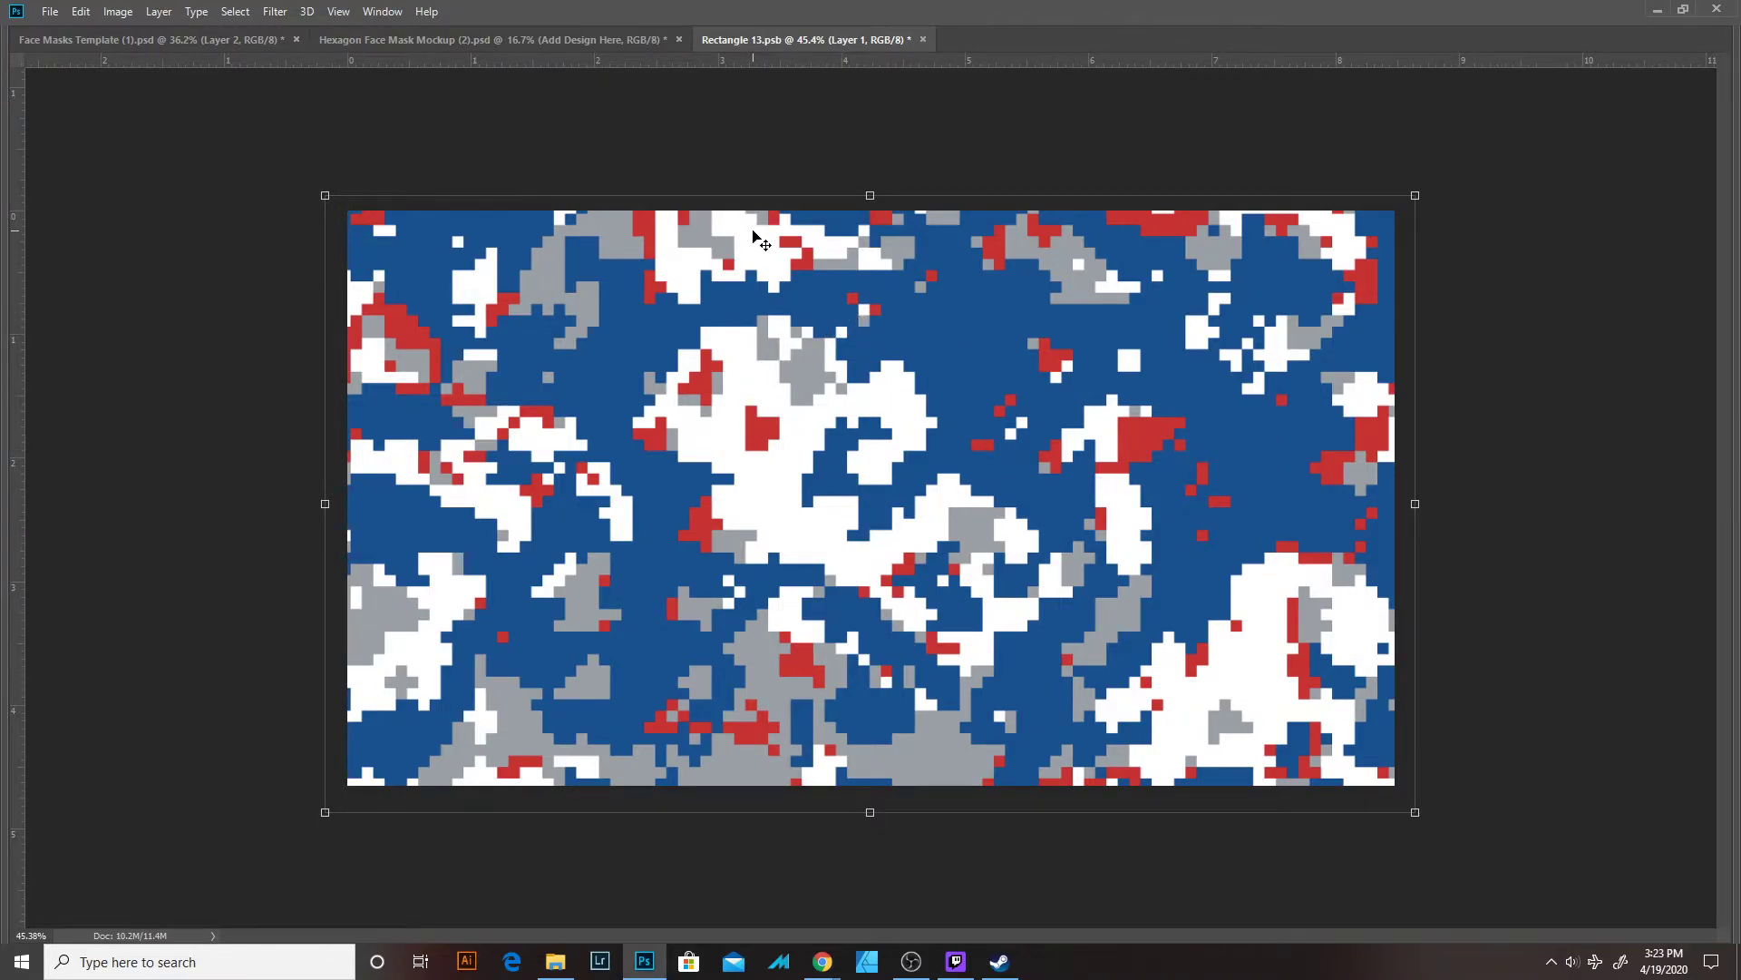
left_click(42, 11)
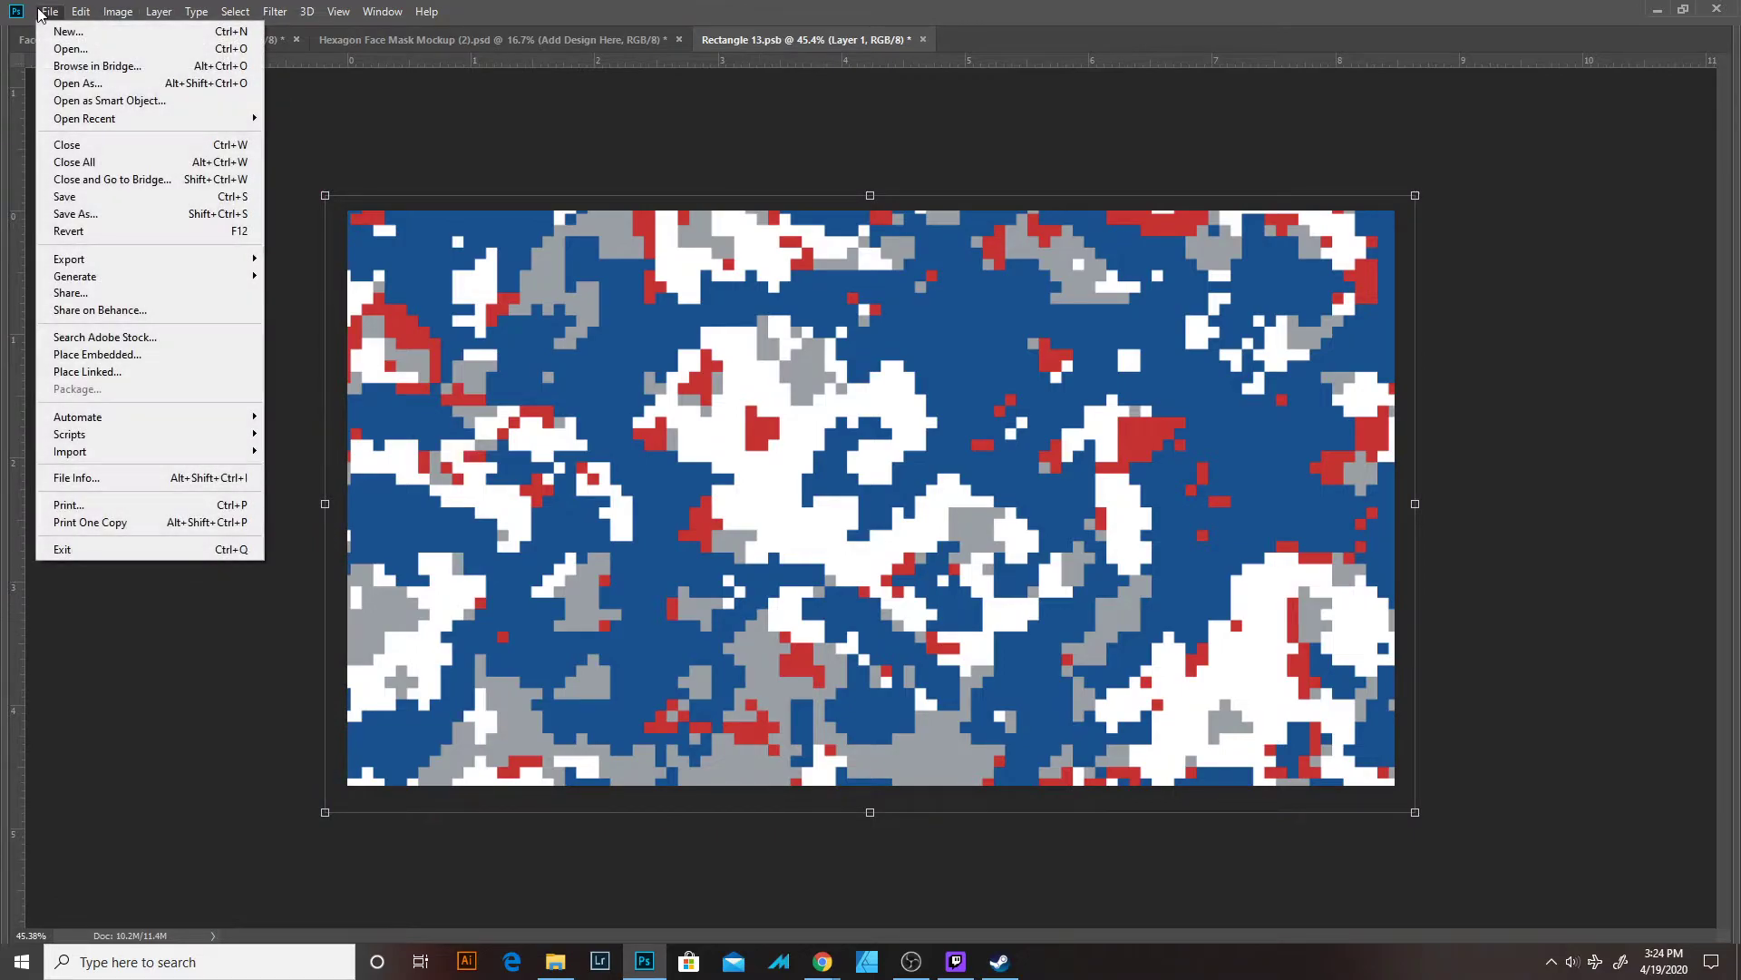
left_click(82, 196)
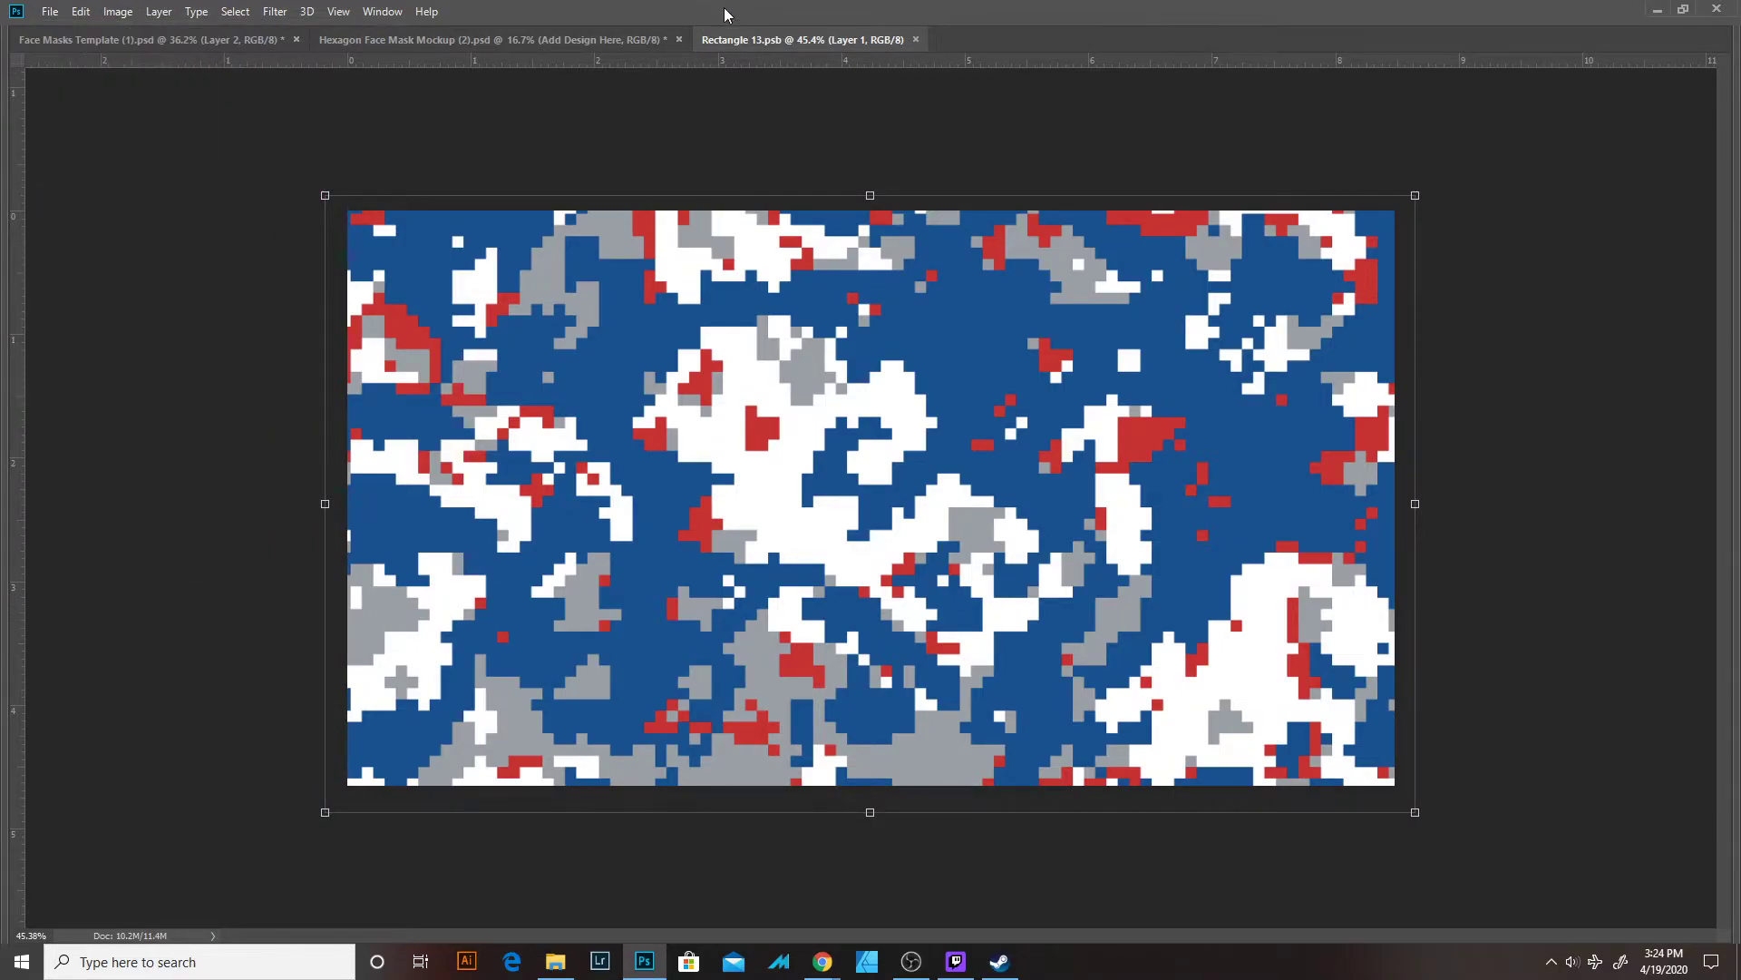
Close Rectangle 13.psb and inspect the camo on the updated hexagon mask mockup.
left_click(916, 39)
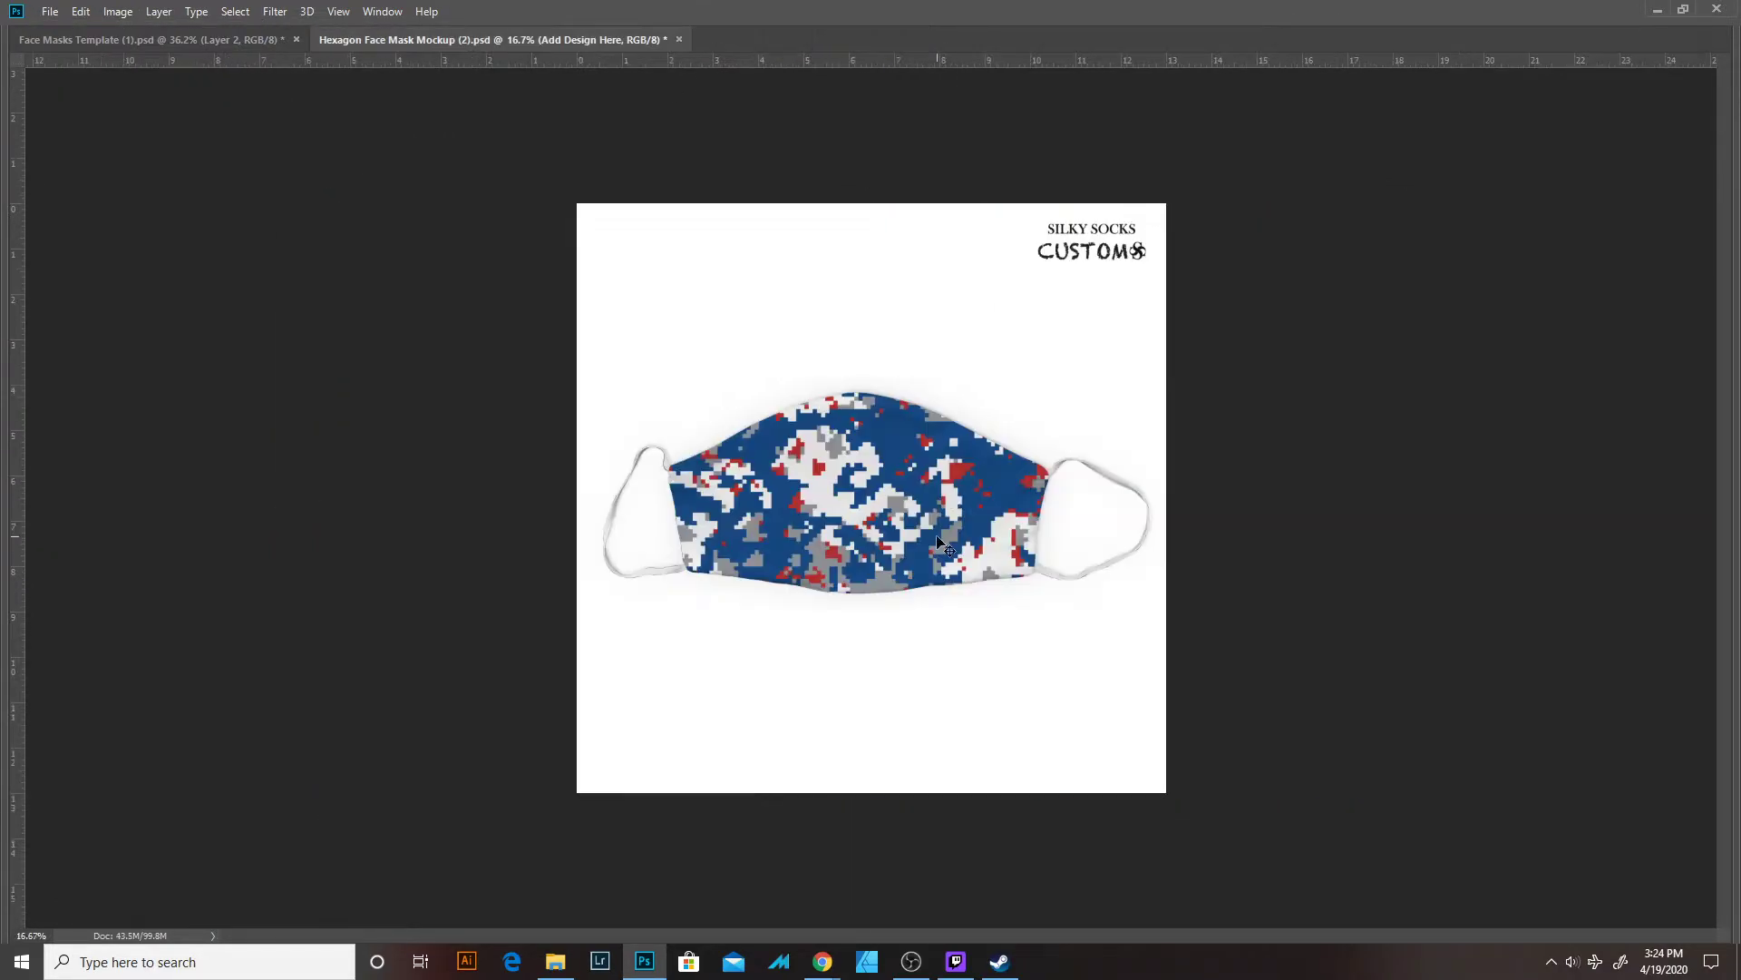
left_click(845, 463)
left_click_drag(844, 463, 1049, 669)
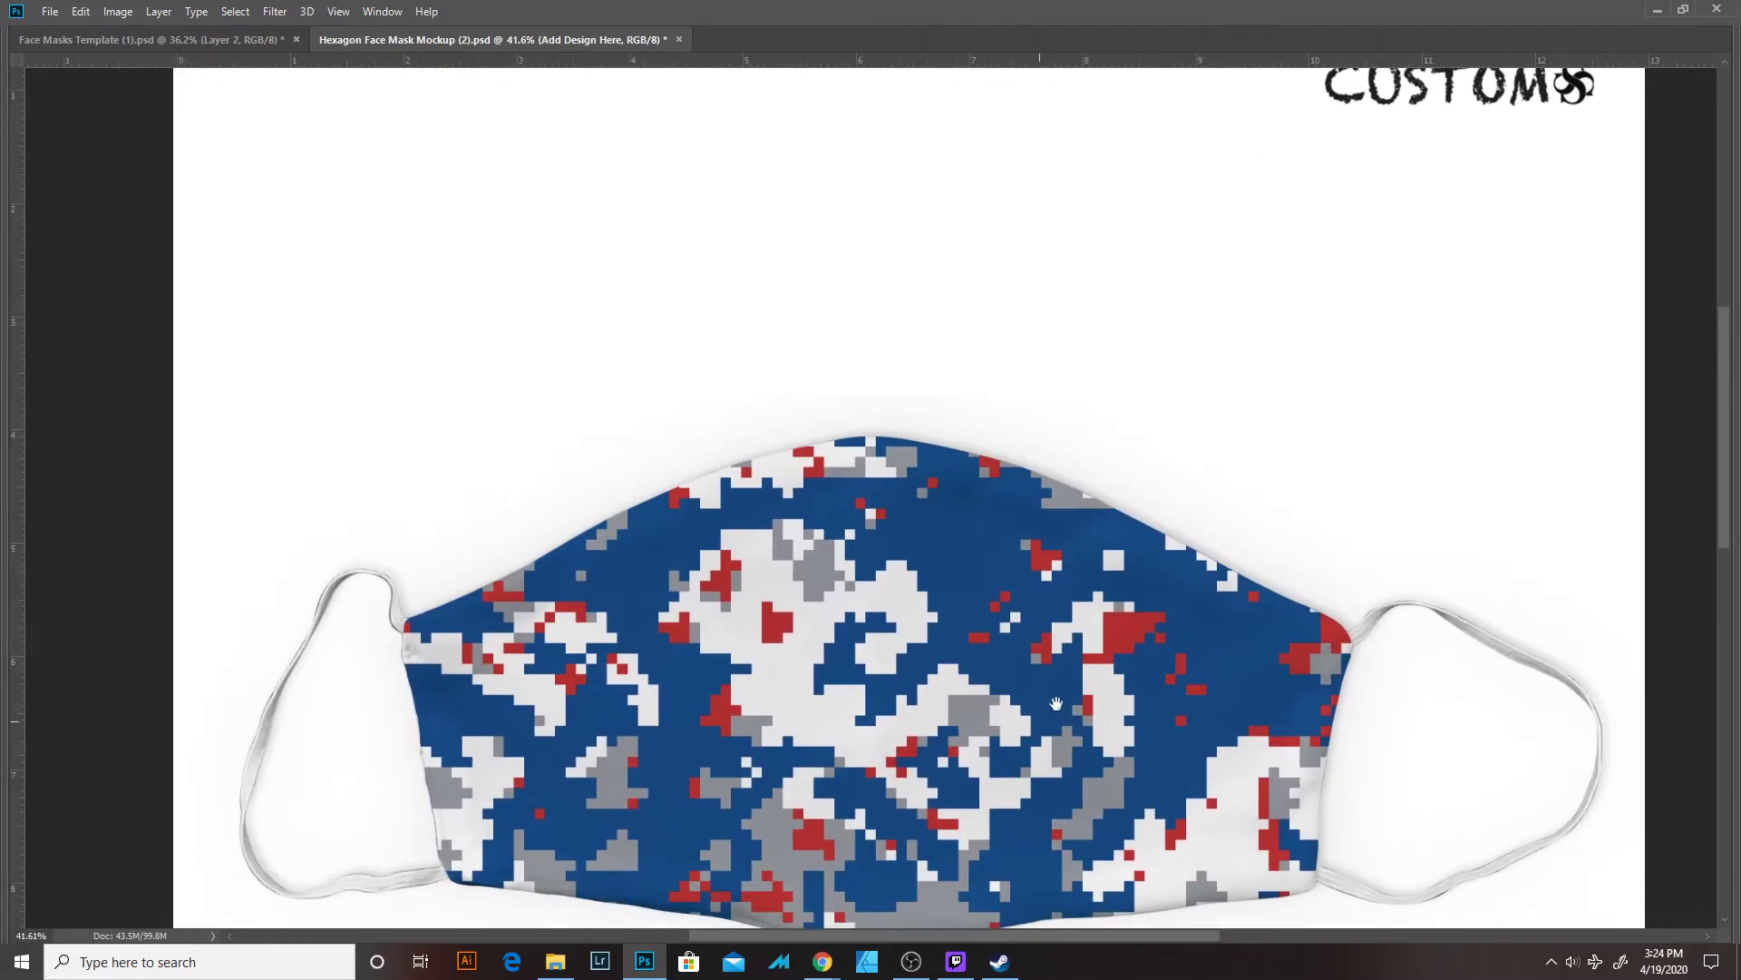
scroll(1049, 668, "down", 3)
scroll(1100, 498, "down", 2)
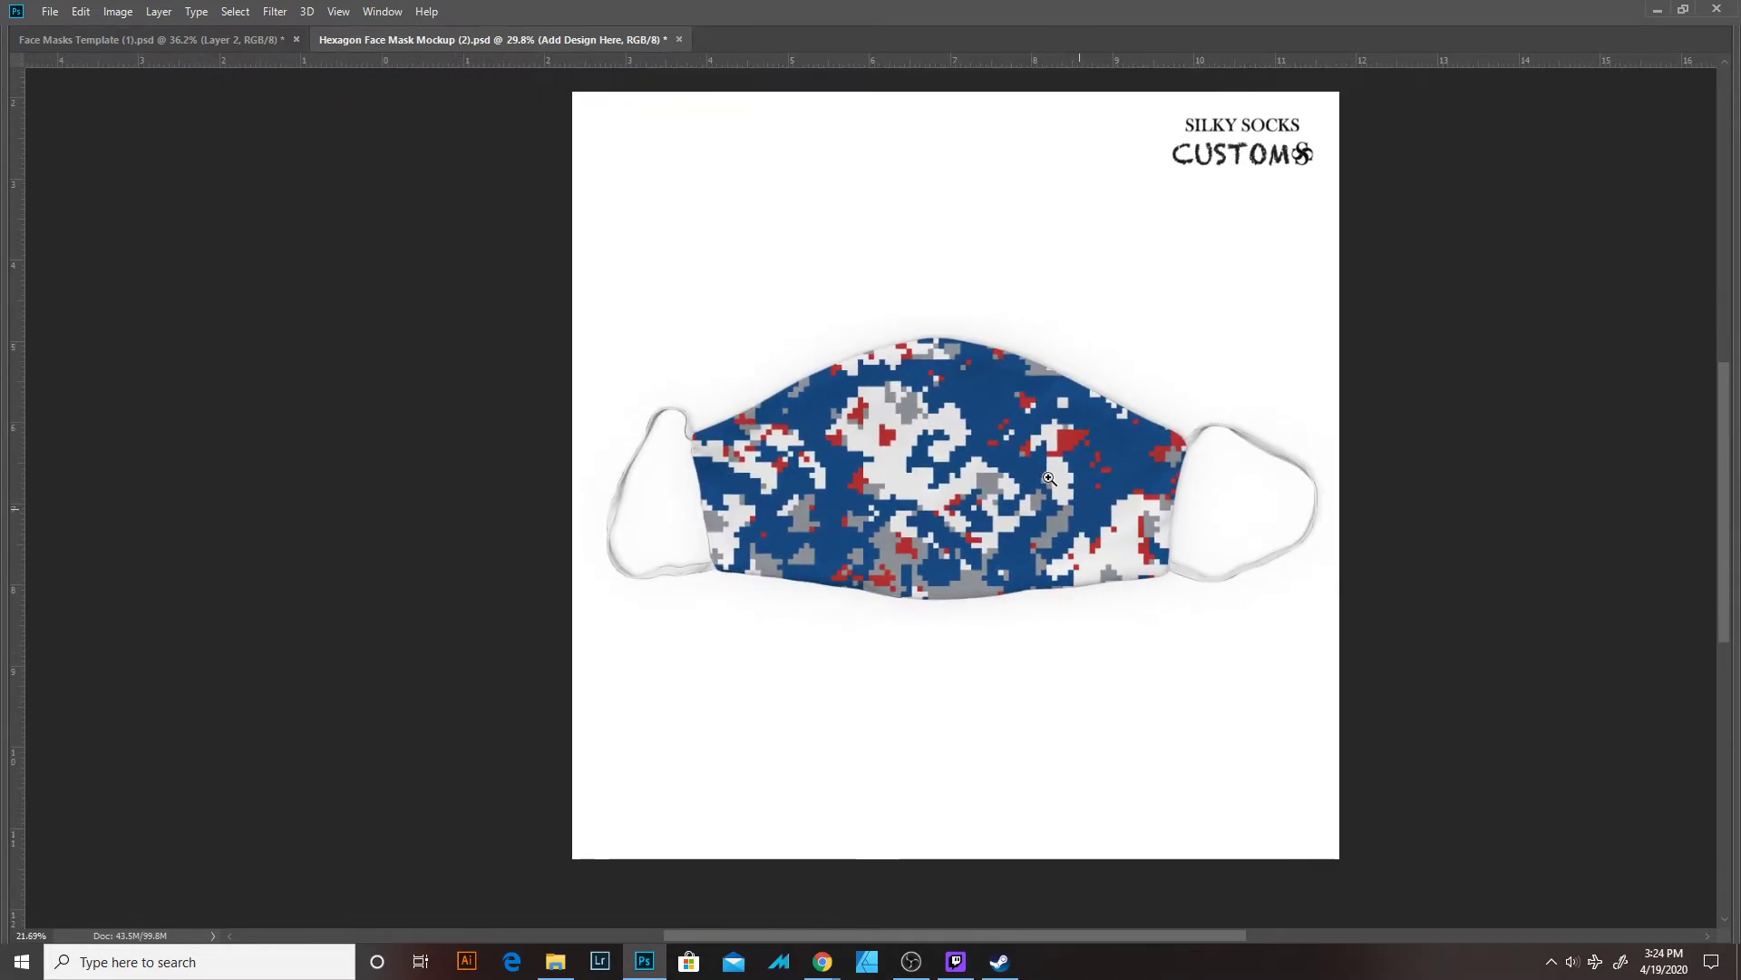
scroll(766, 517, "down", 1)
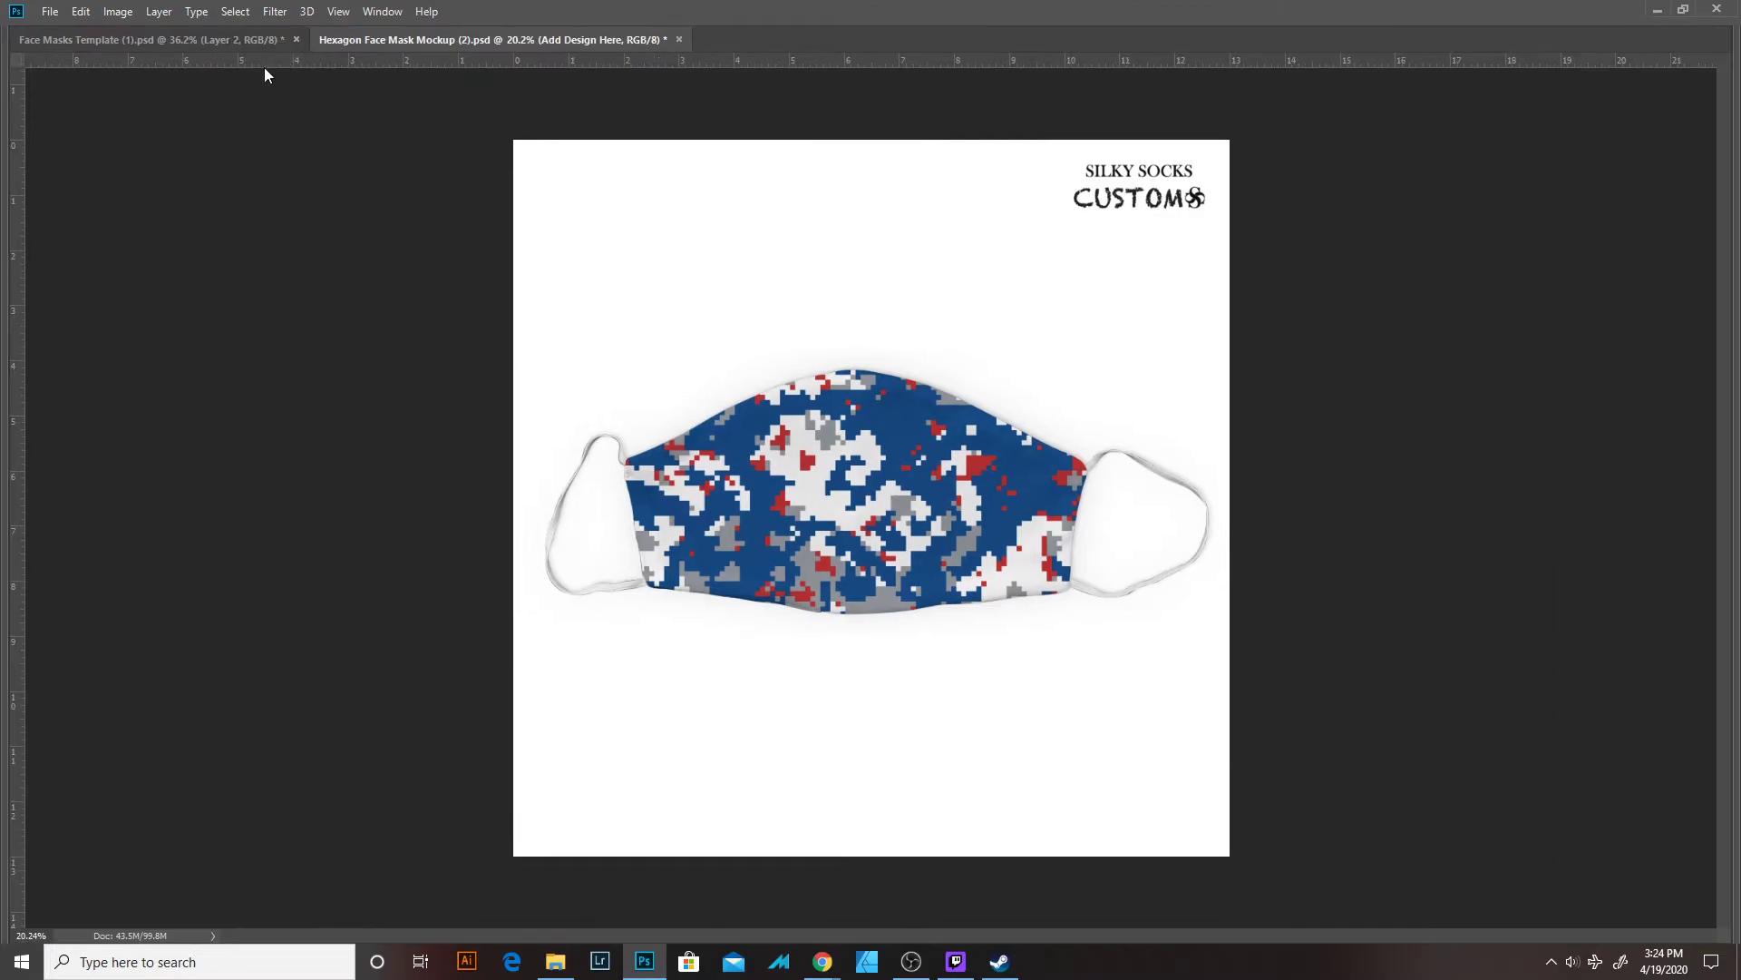
In Face Masks Template, show Image- Hexagon and Background, compare with the mockup, then hide the mask photo.
left_click(221, 40)
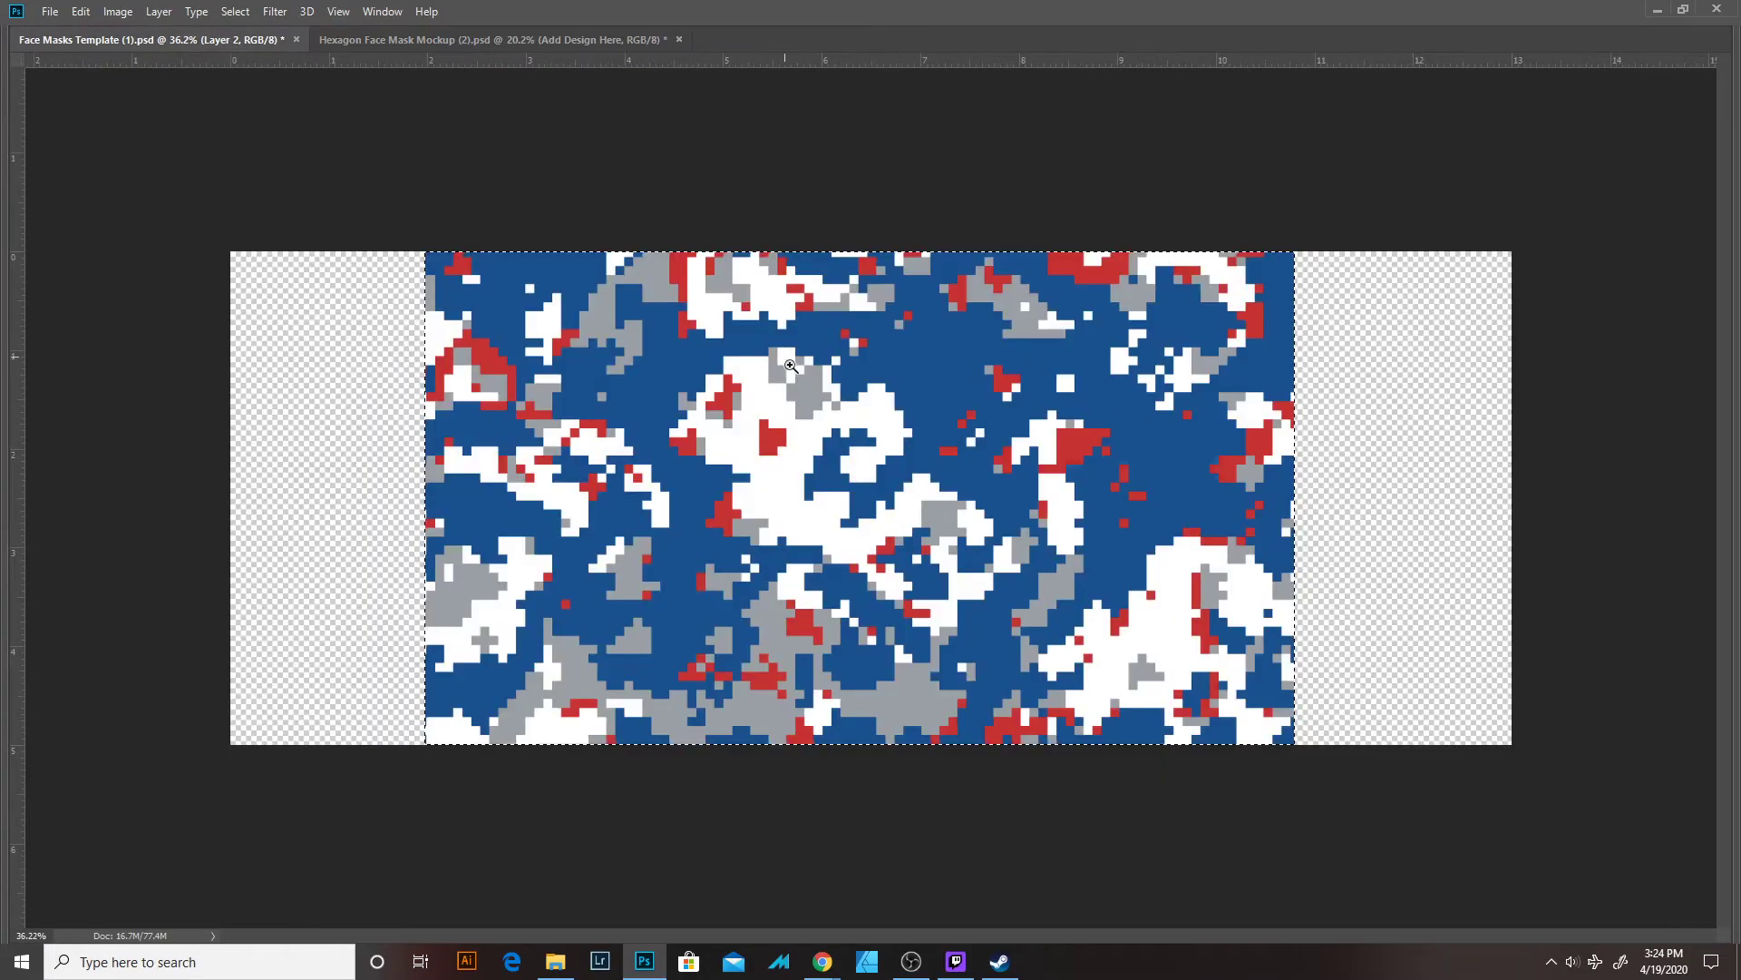
key("Tab")
left_click(1391, 244)
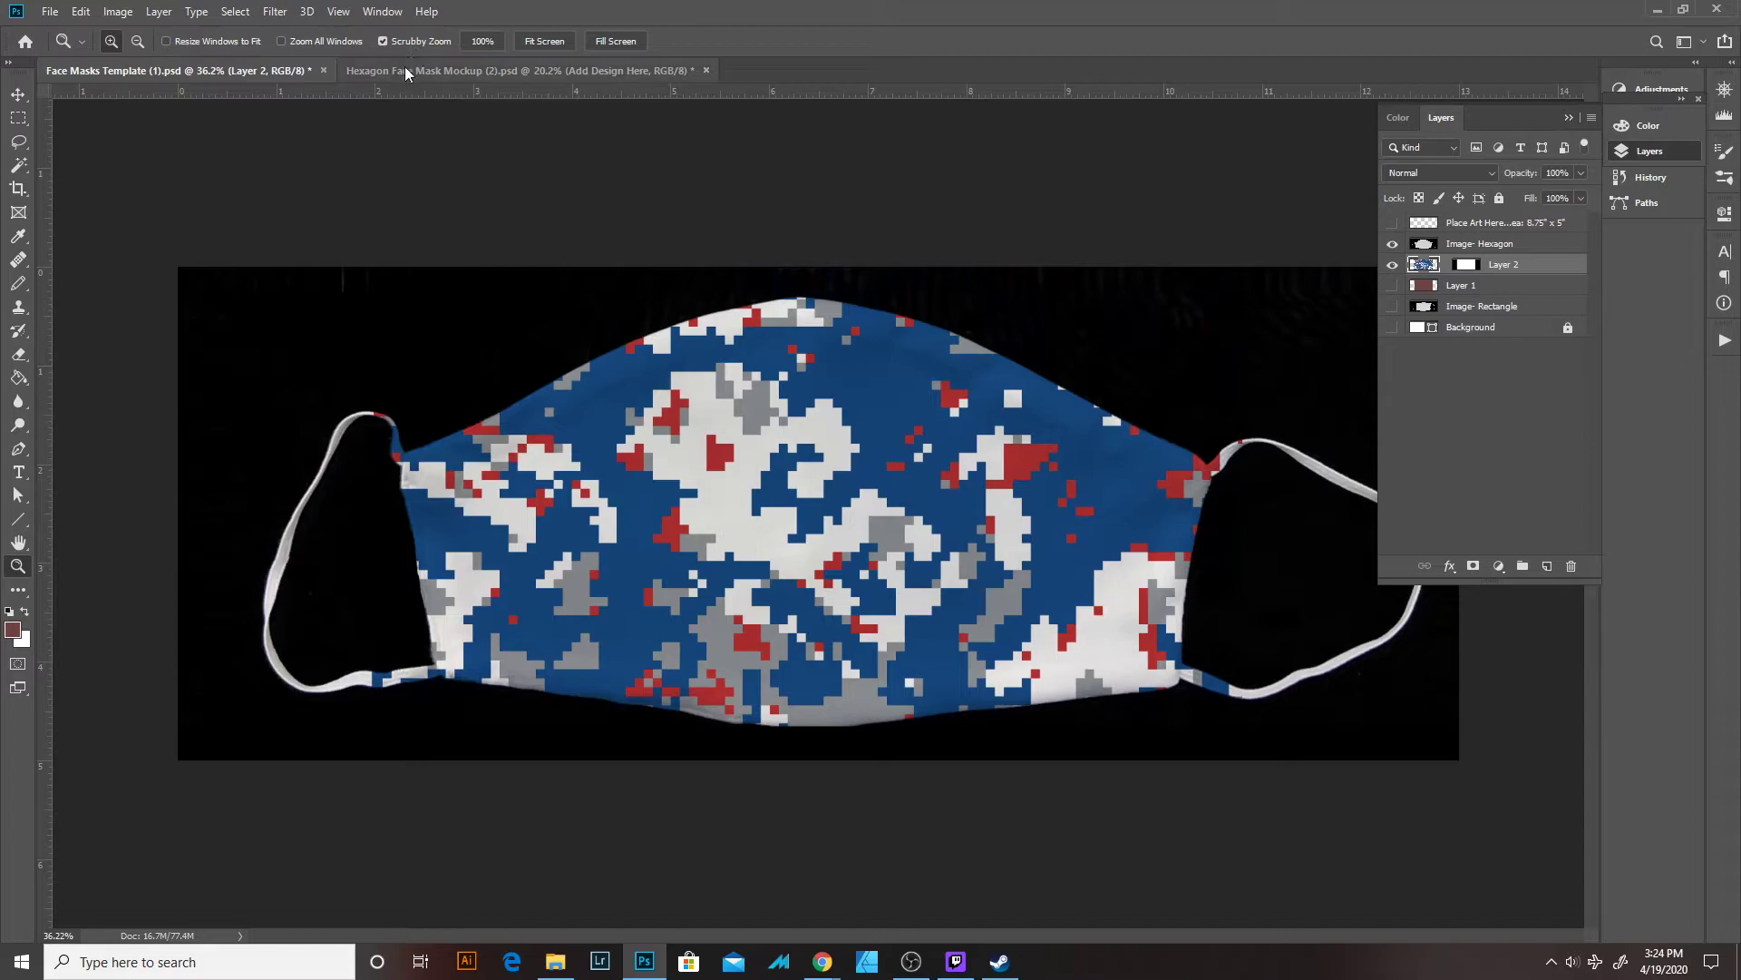
left_click(1393, 327)
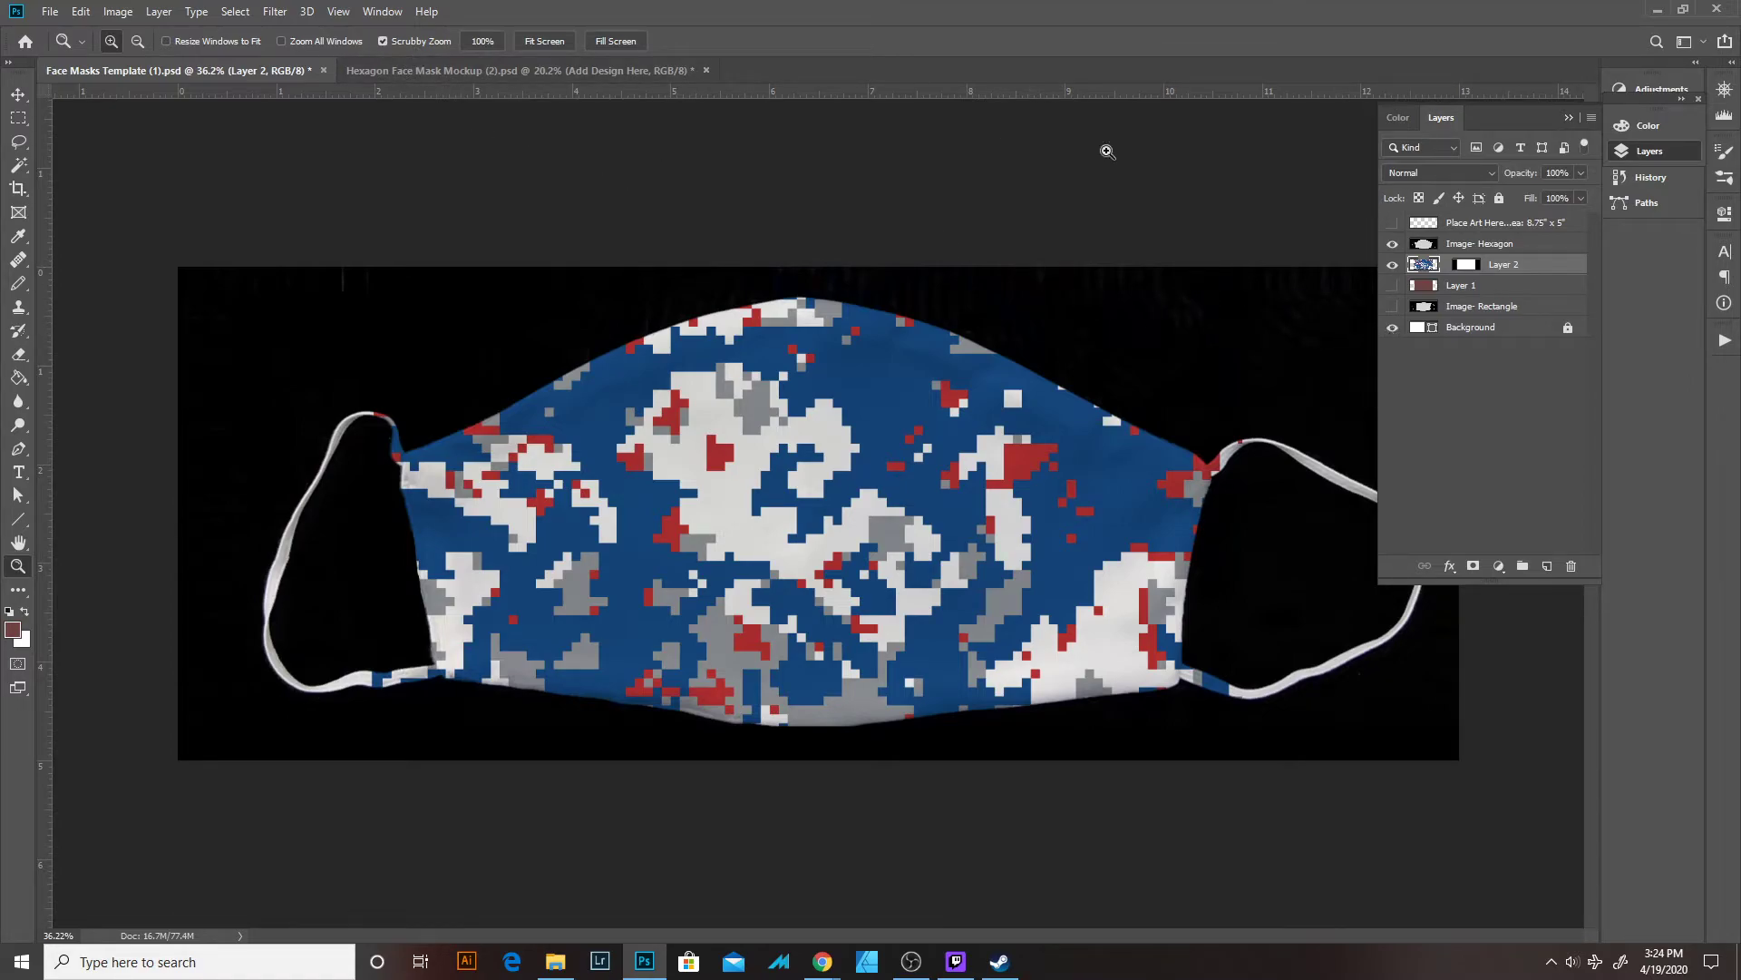
left_click(402, 72)
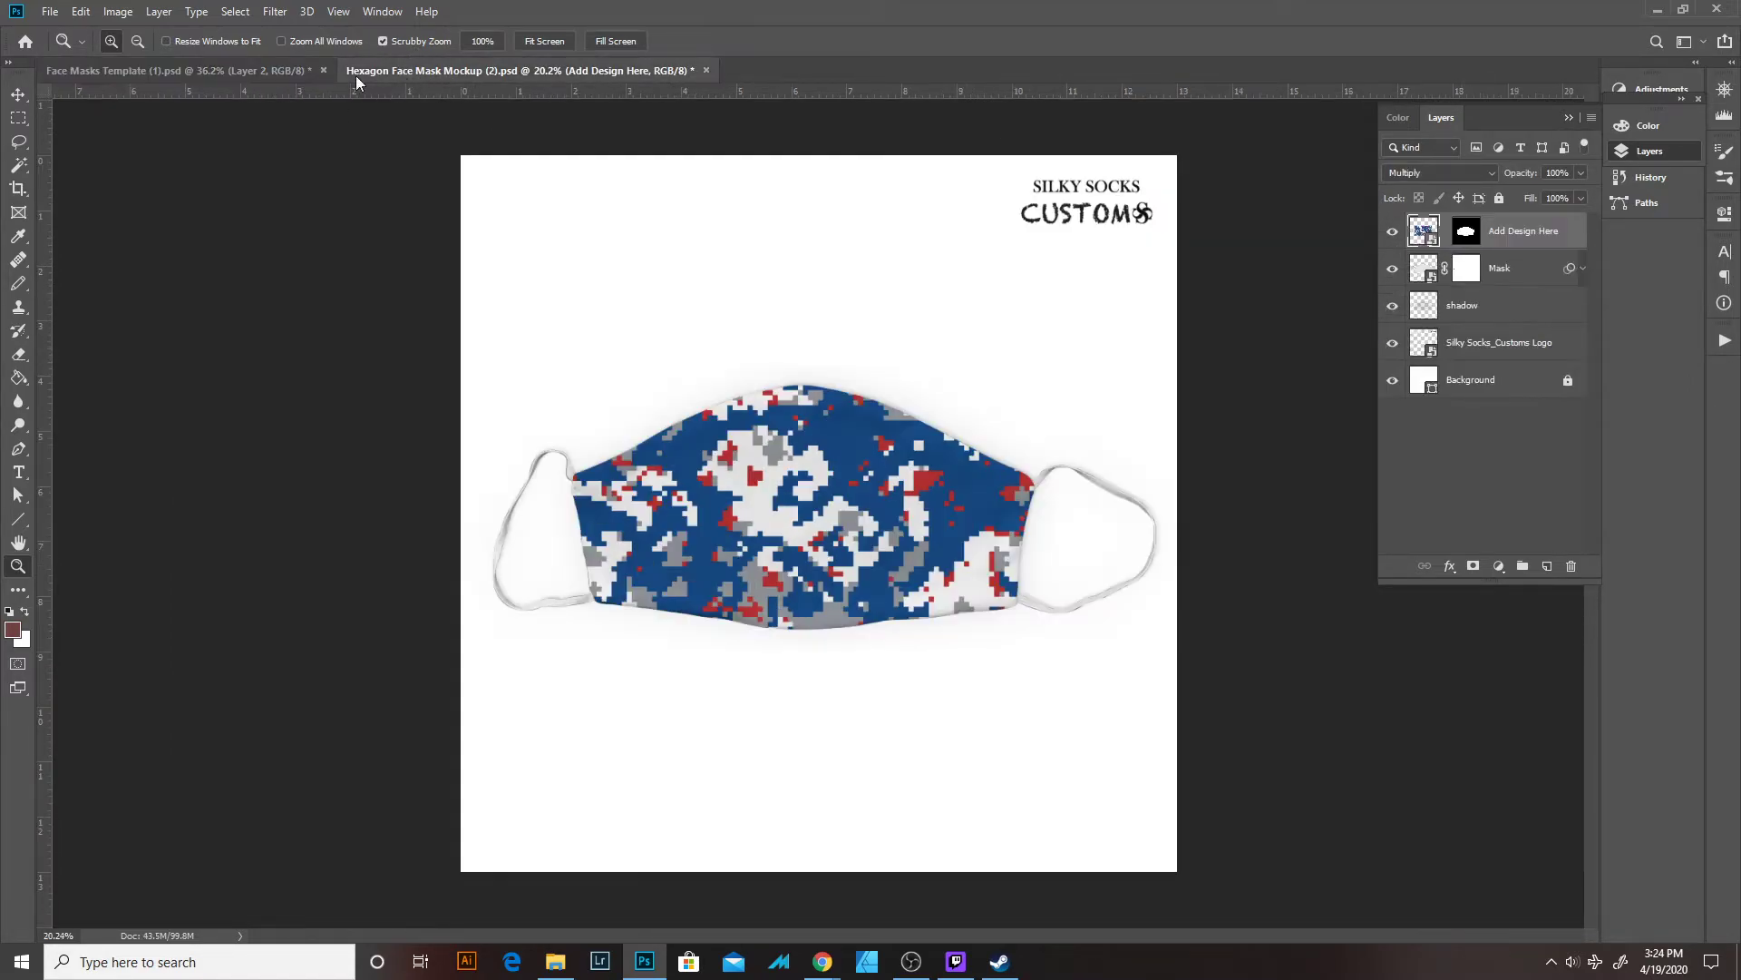
left_click(120, 72)
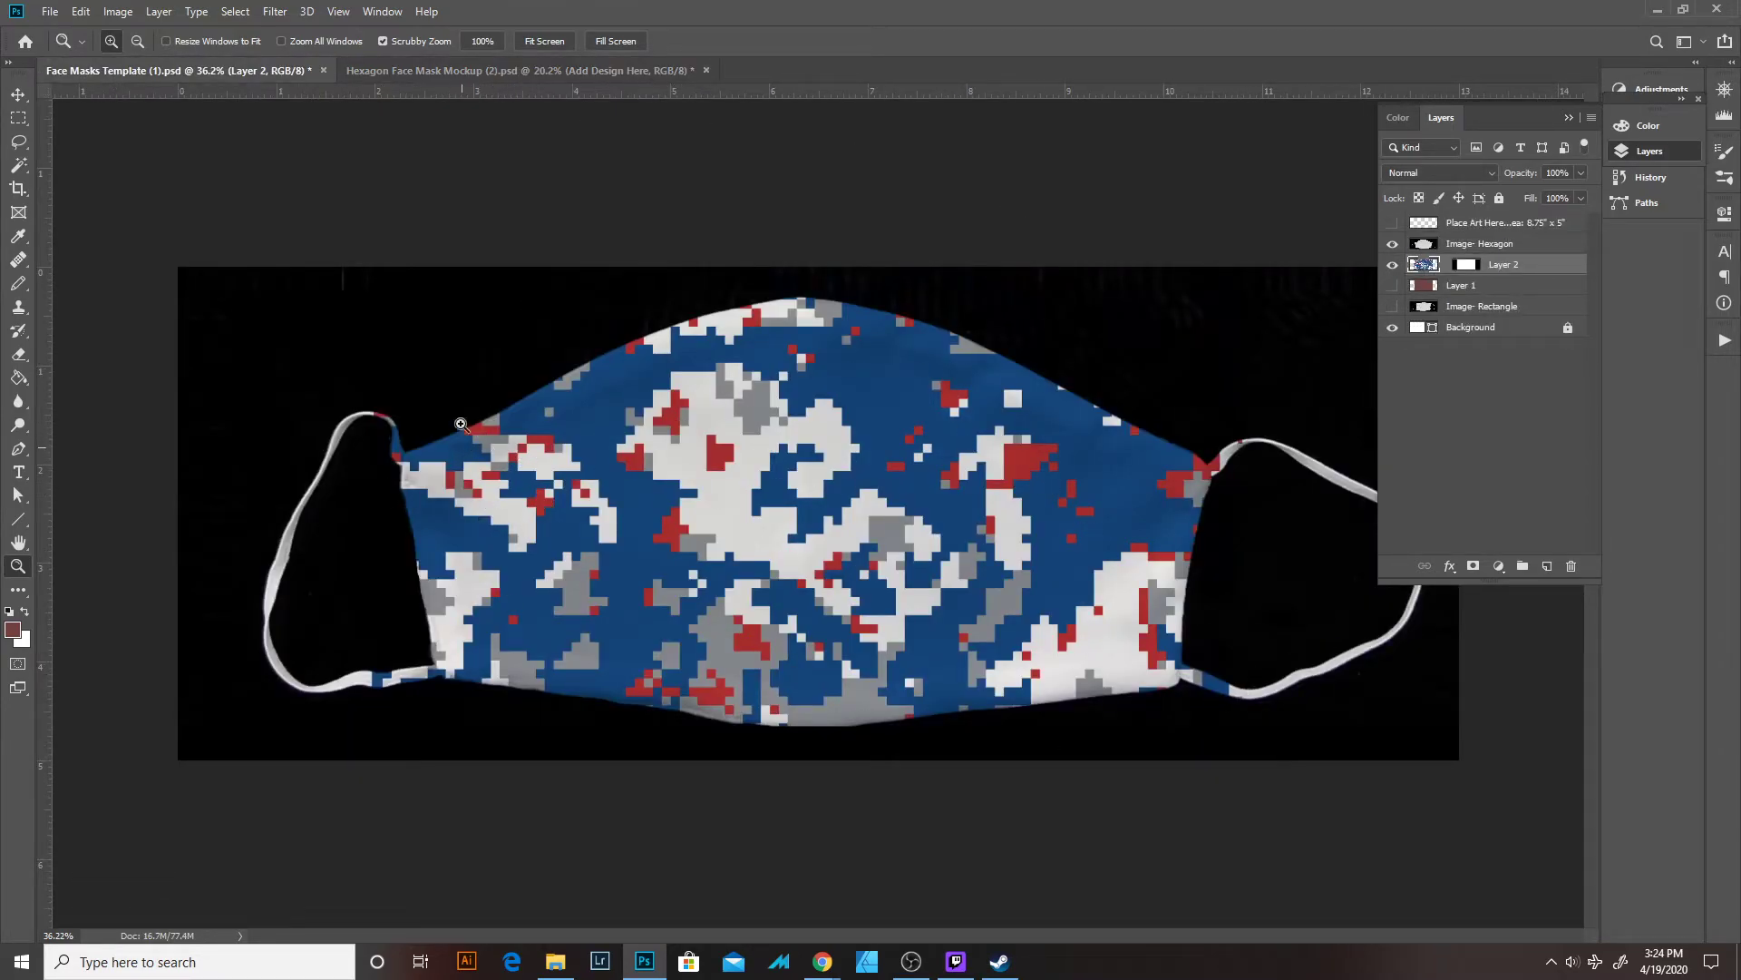
left_click(1394, 245)
left_click(1228, 490)
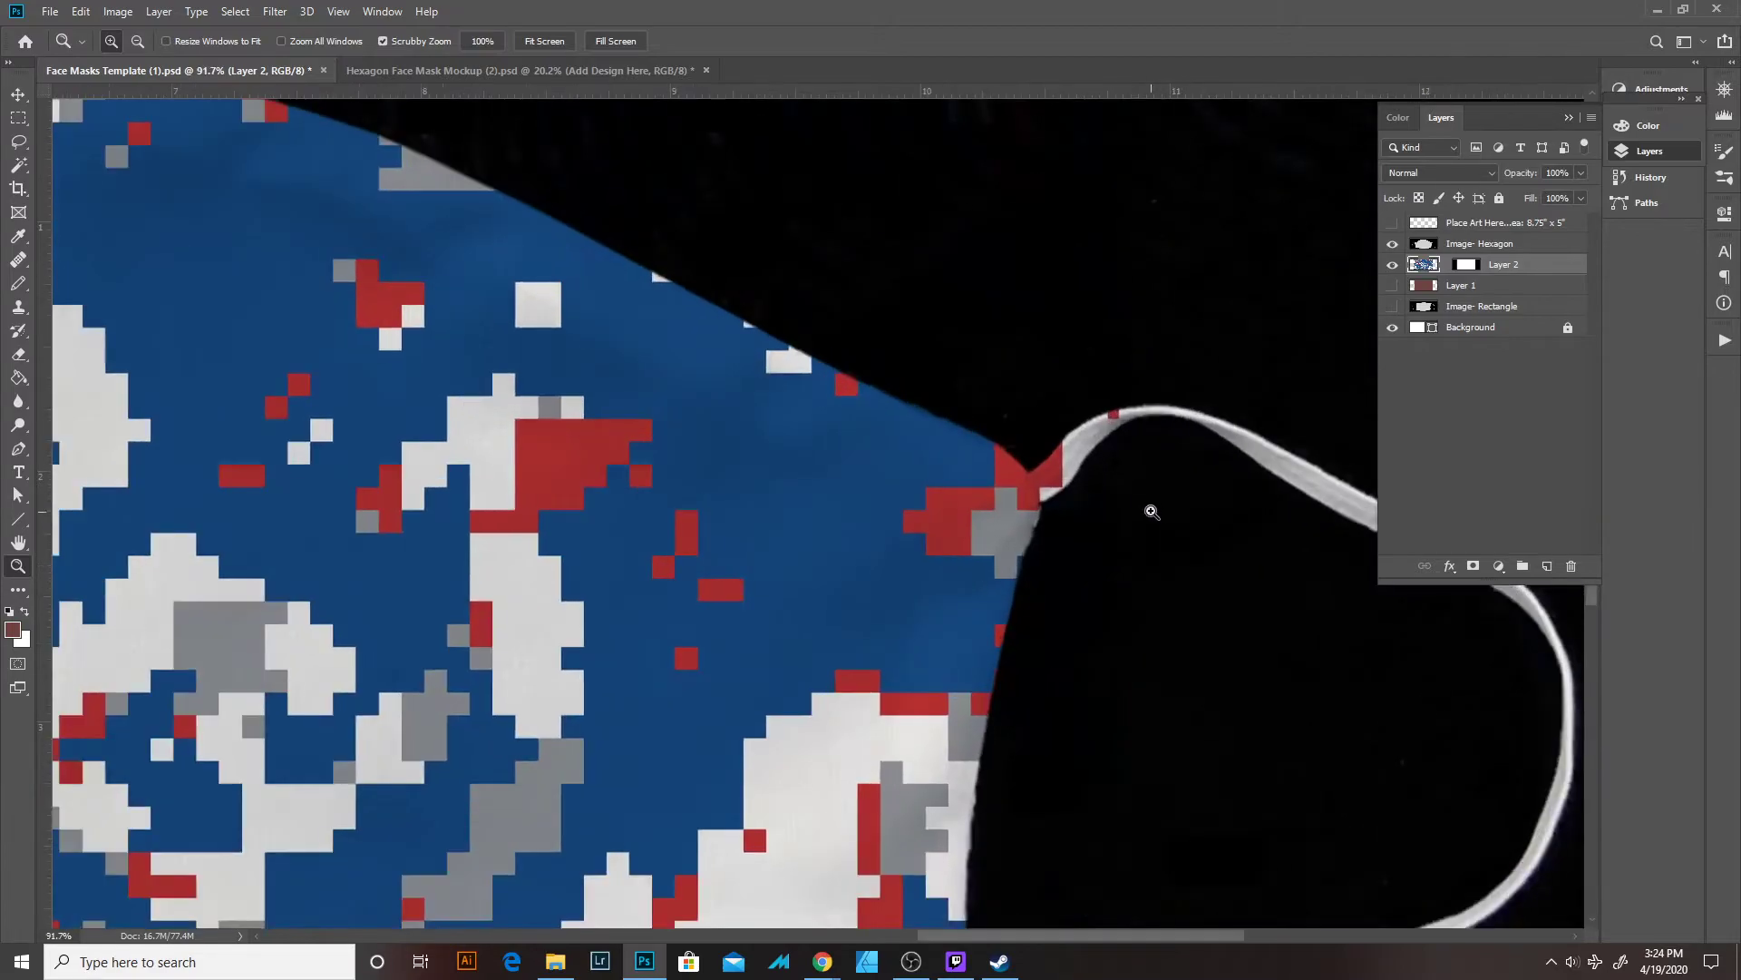
left_click_drag(1124, 552, 640, 561)
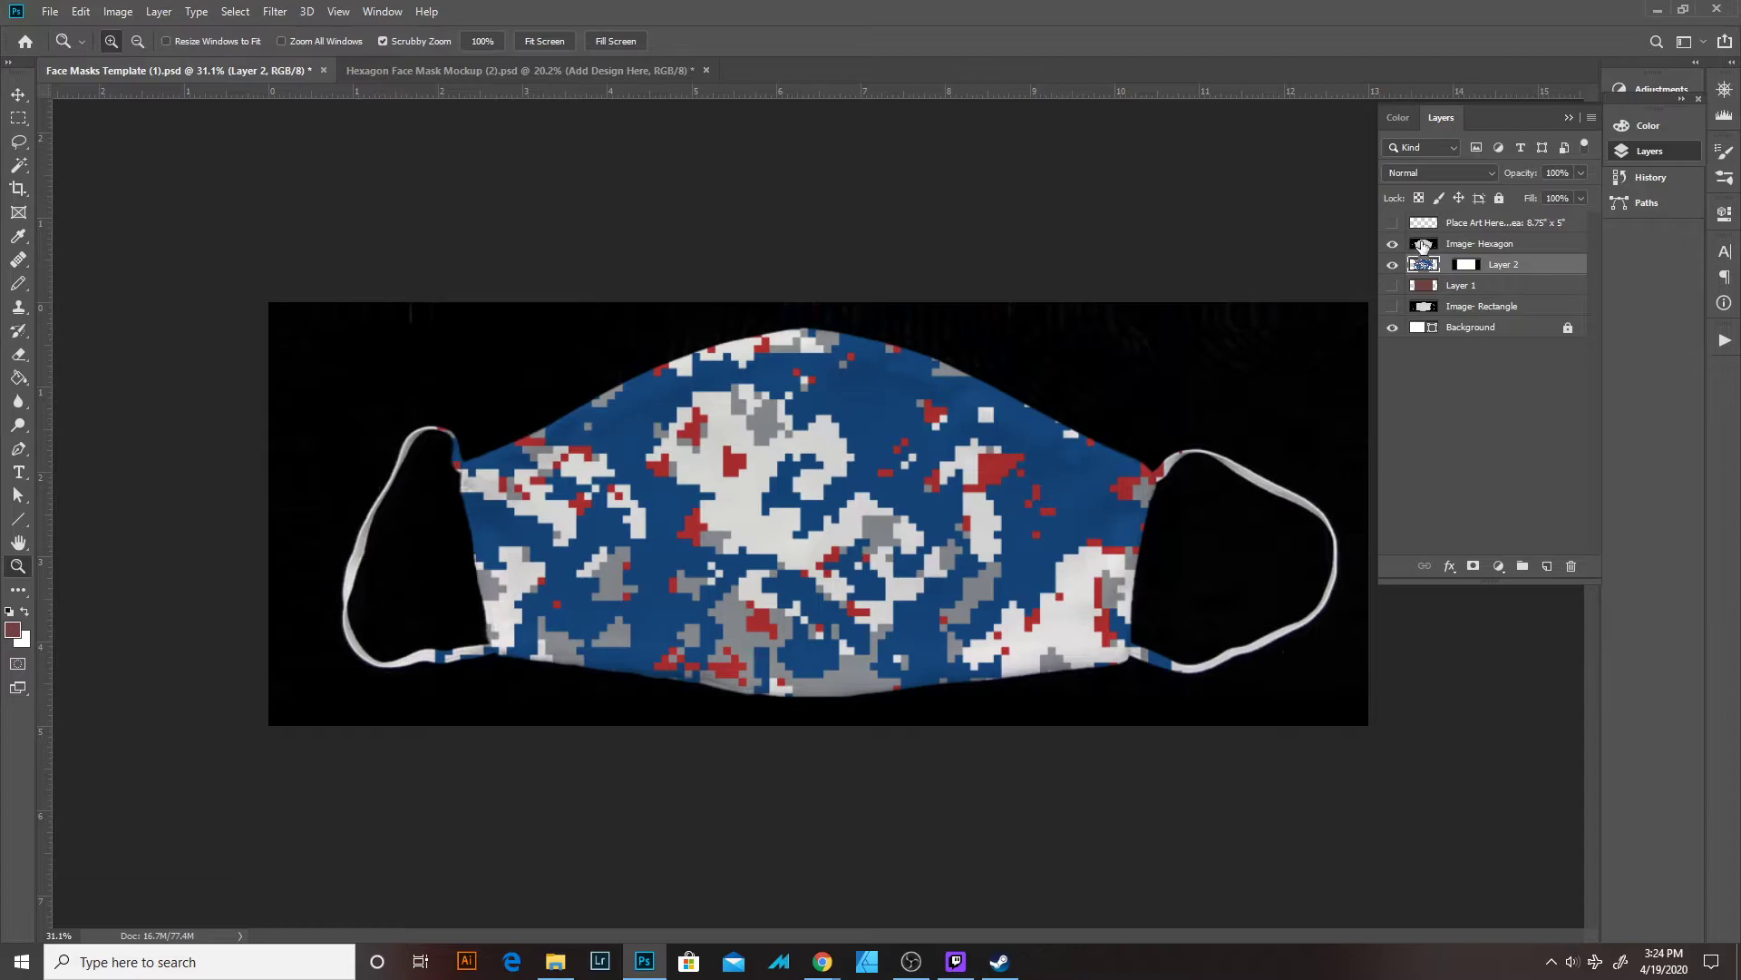
Compare the template with the mockup again, then hide Layer 2 and Image- Hexagon.
left_click(1419, 245)
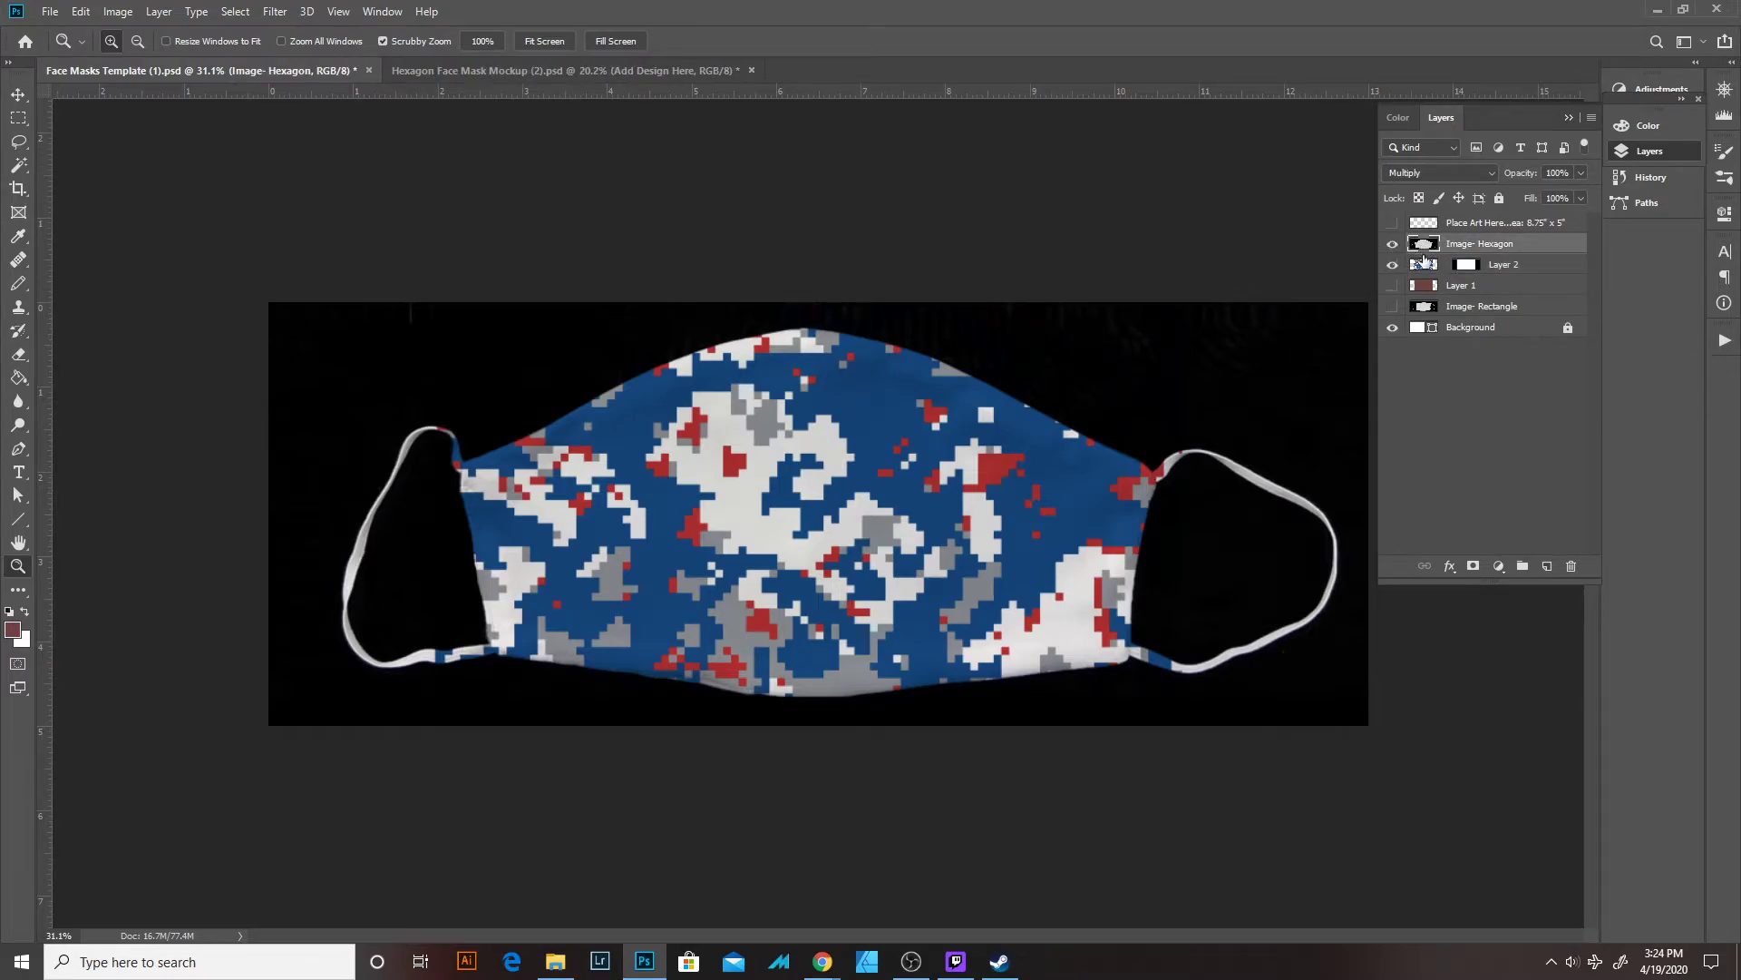
left_click(1425, 265)
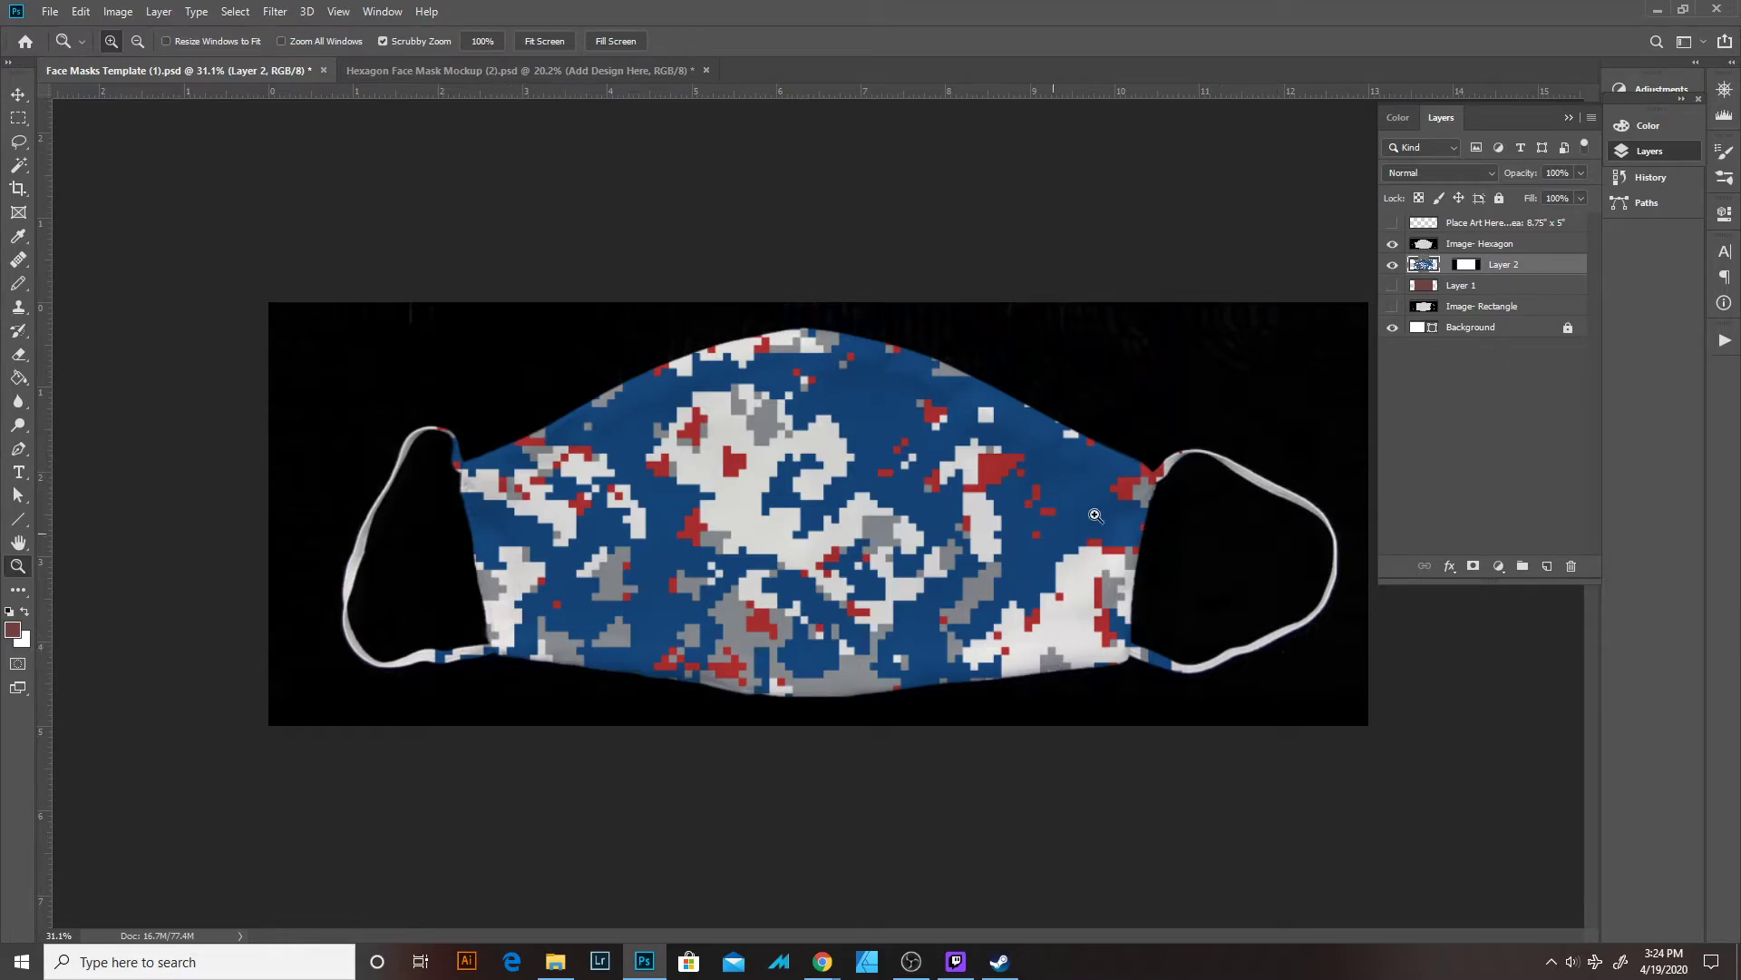
left_click(539, 73)
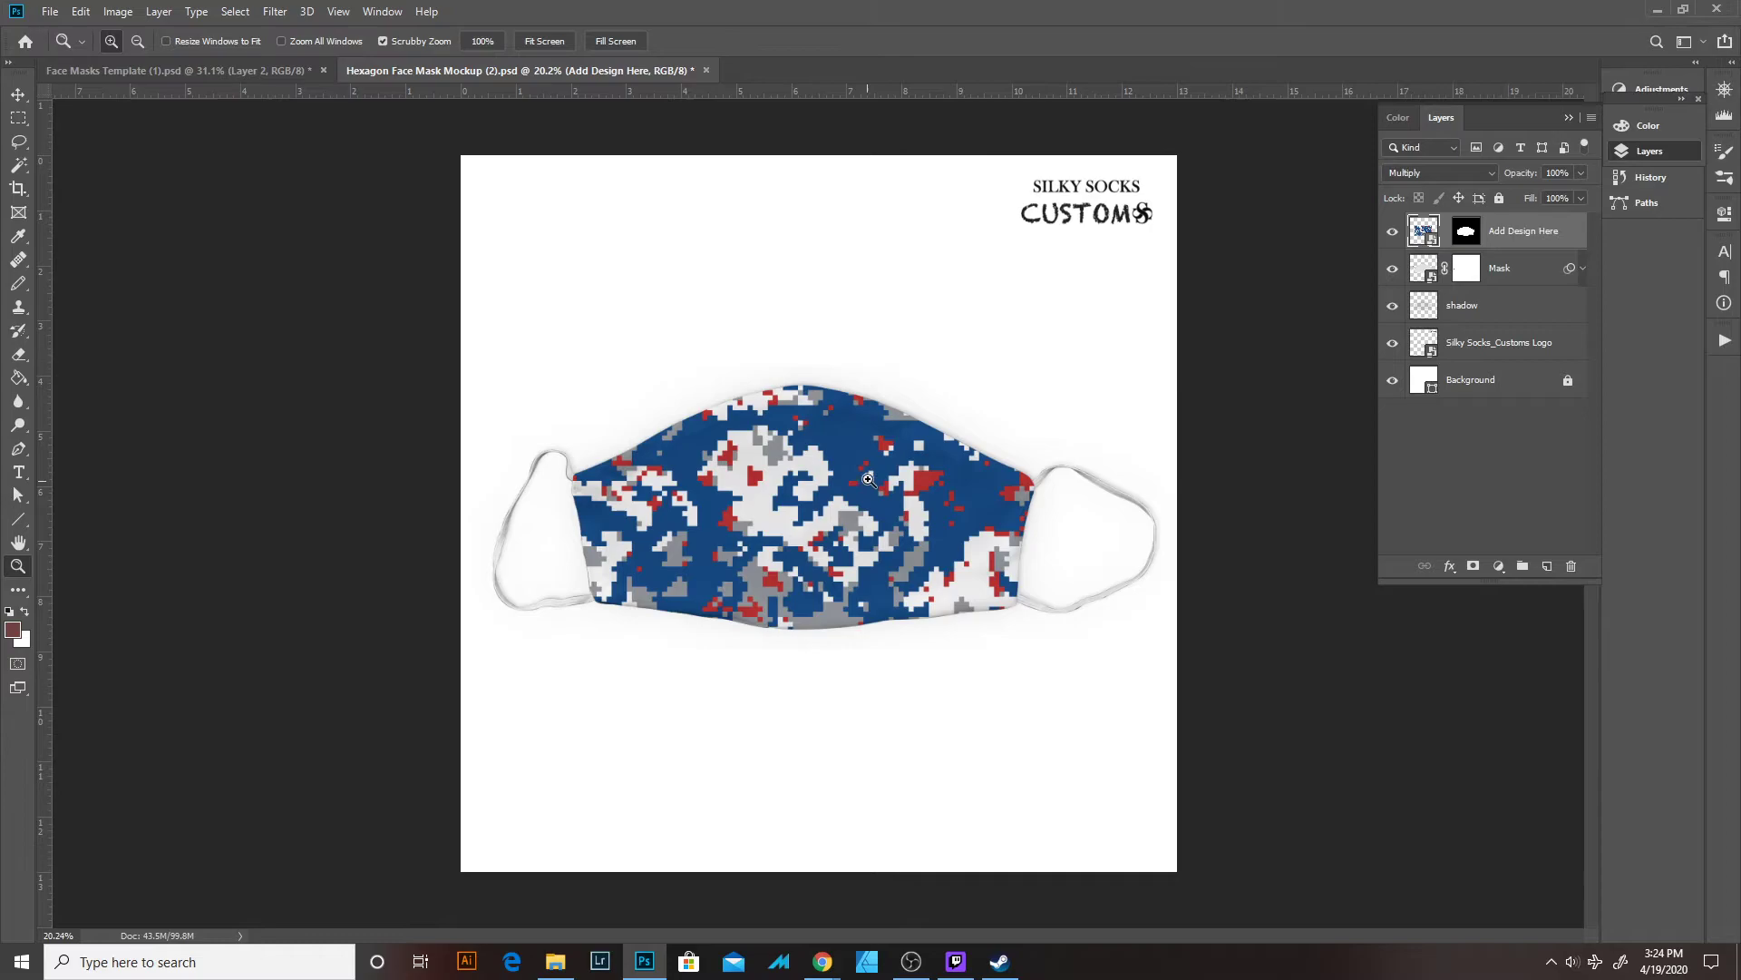
left_click(205, 70)
left_click(430, 69)
left_click(205, 70)
left_click(1392, 264)
left_click(1392, 244)
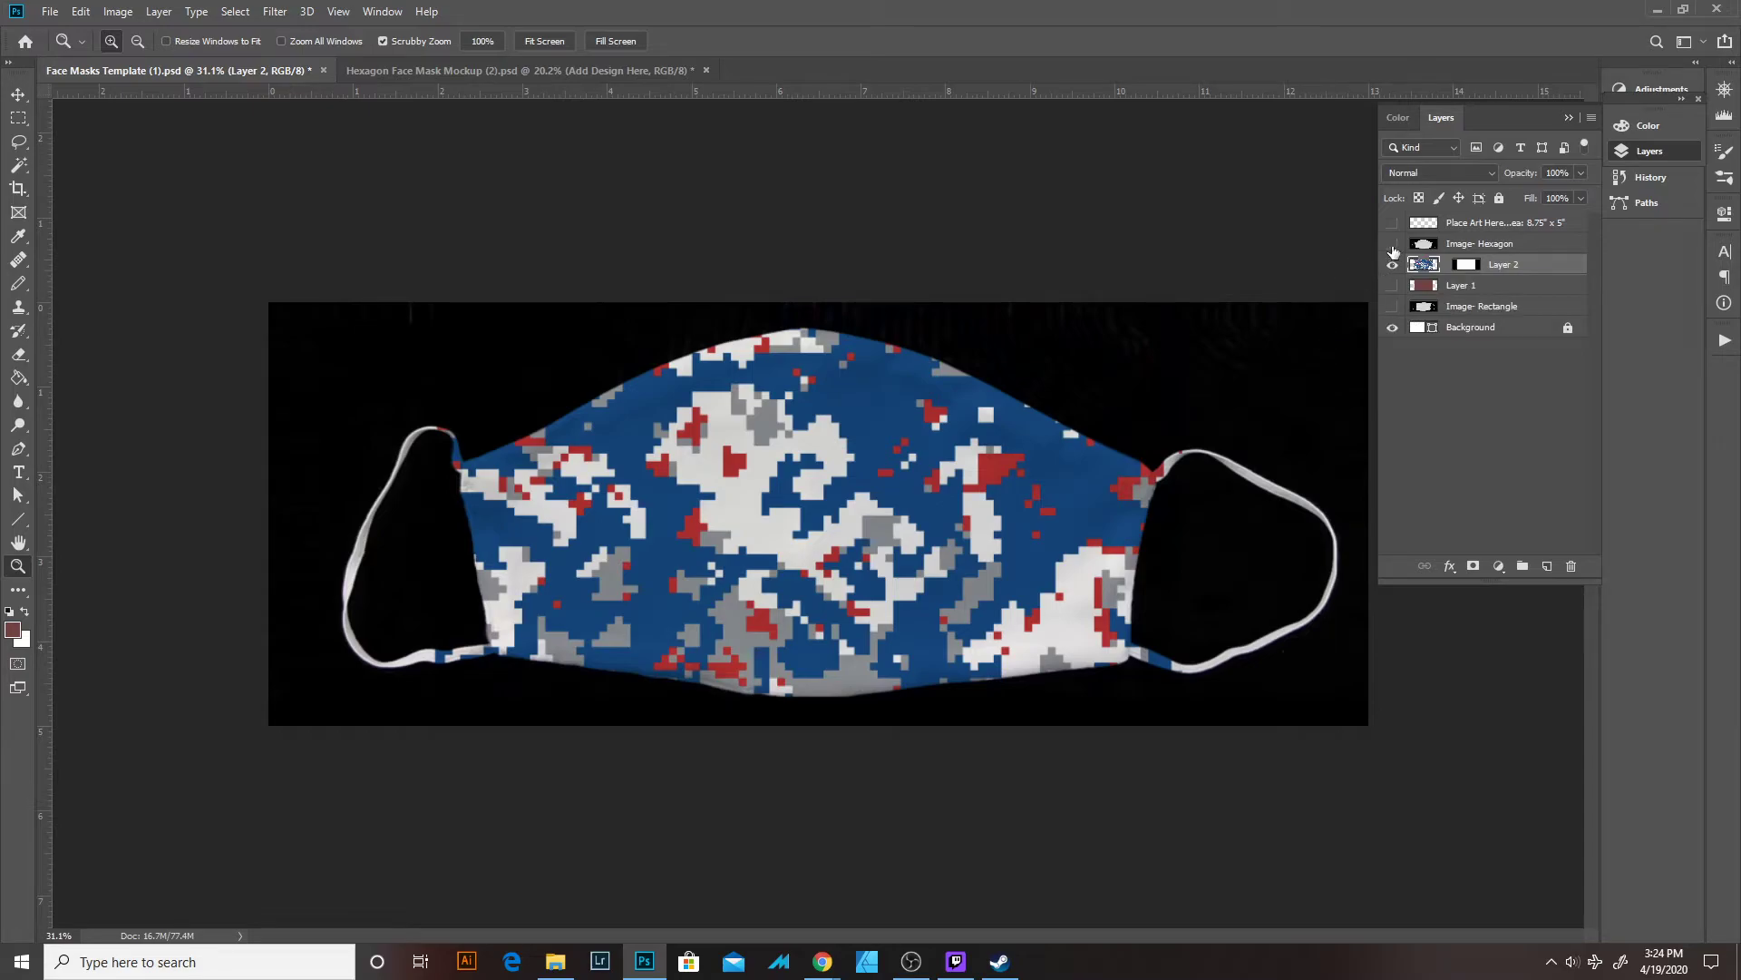
Show the Image- Rectangle photo and the guides, undoing two trial guides.
left_click(1395, 311)
left_click(1393, 308)
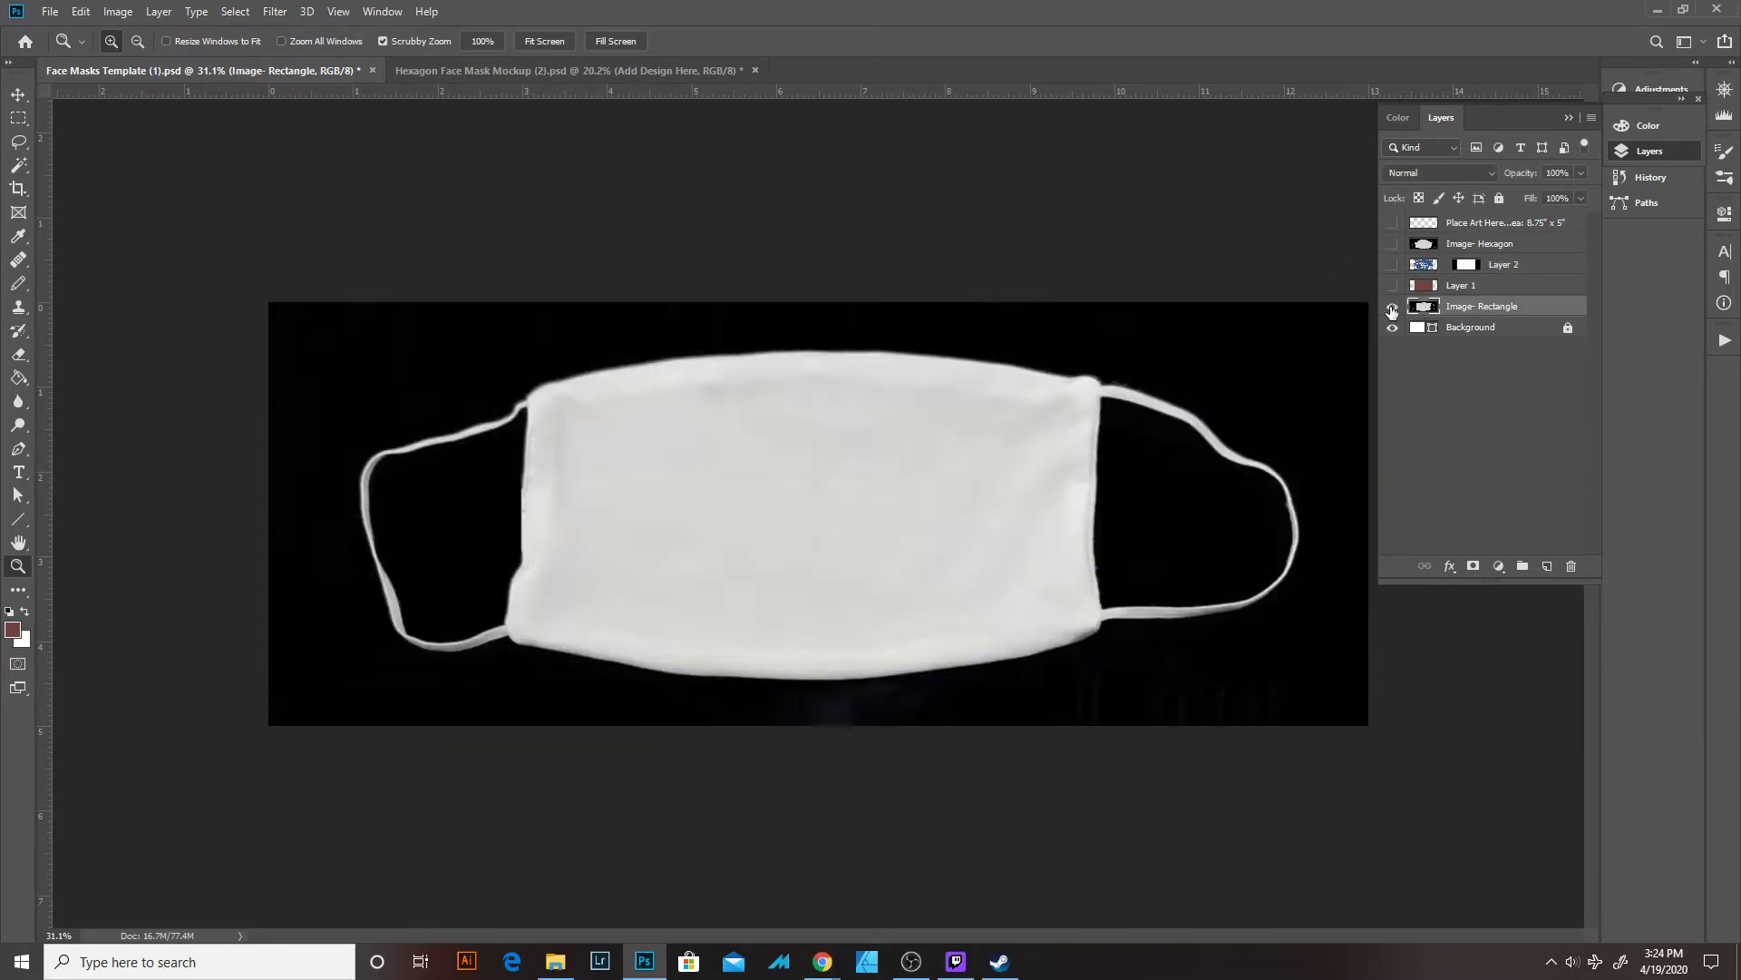
key("ctrl+semicolon")
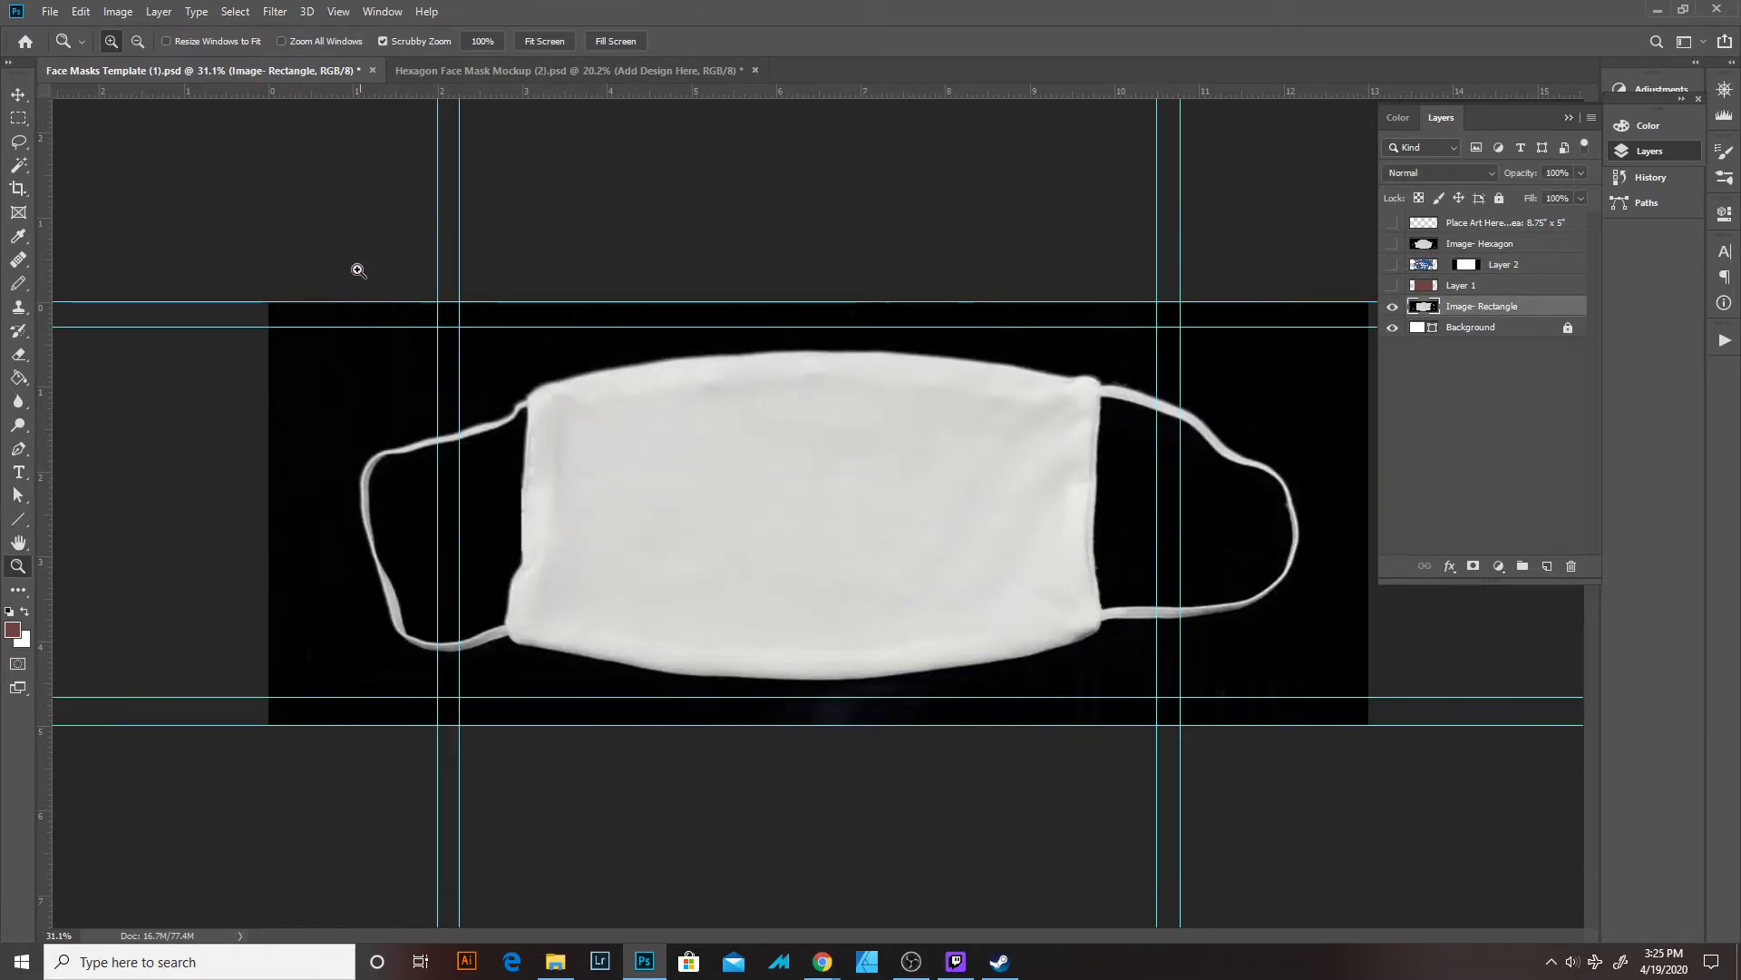
left_click_drag(47, 312, 501, 336)
left_click_drag(629, 91, 681, 352)
key("ctrl+z")
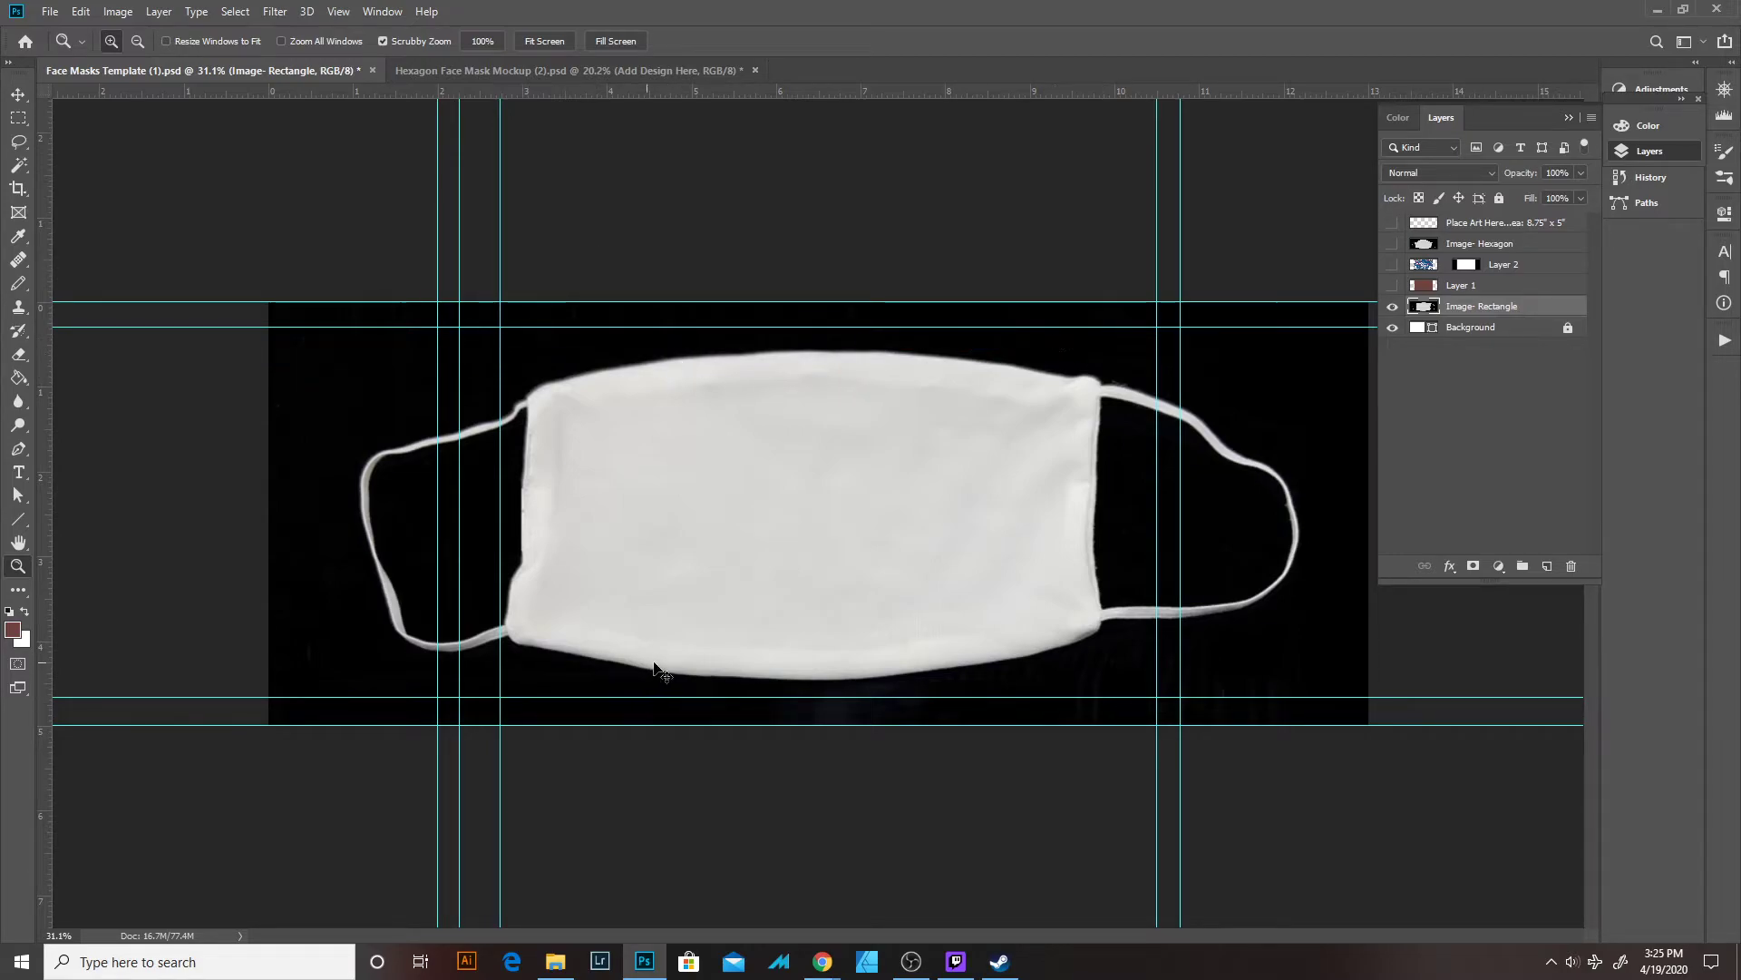
key("ctrl+z")
Set Image- Rectangle to Multiply, show Layer 2's camo, and go to Hexagon Face Mask Mockup.
left_click(1441, 172)
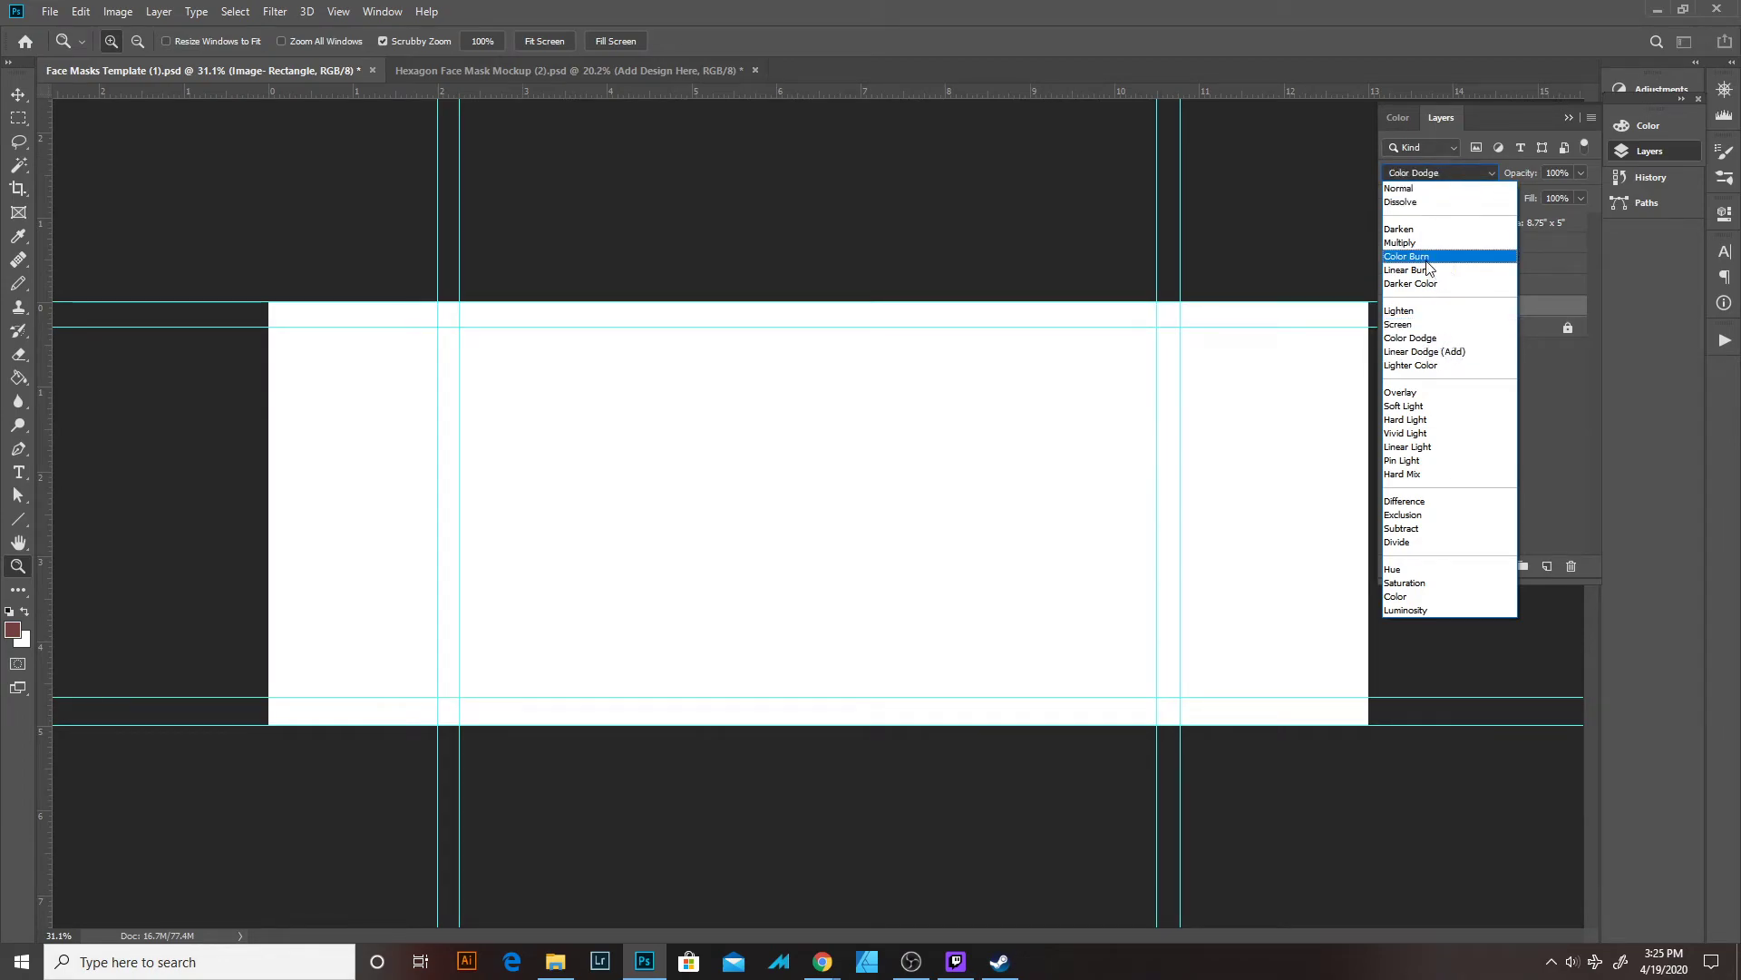
left_click(1419, 243)
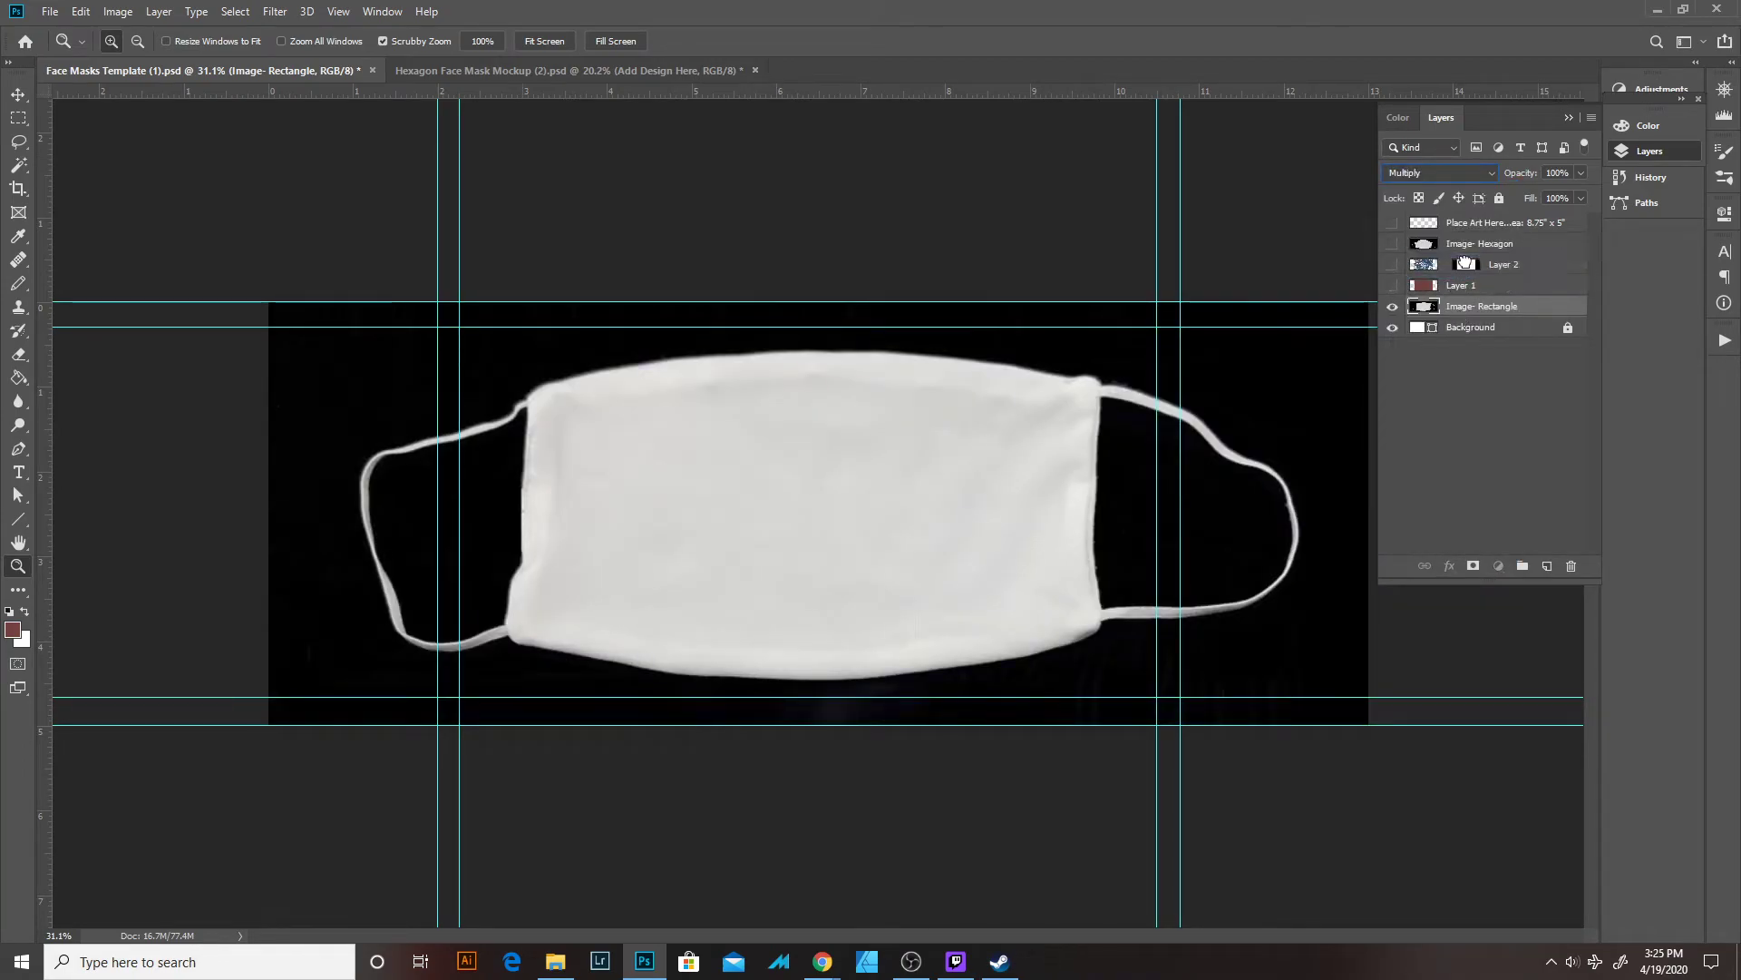
left_click(1393, 284)
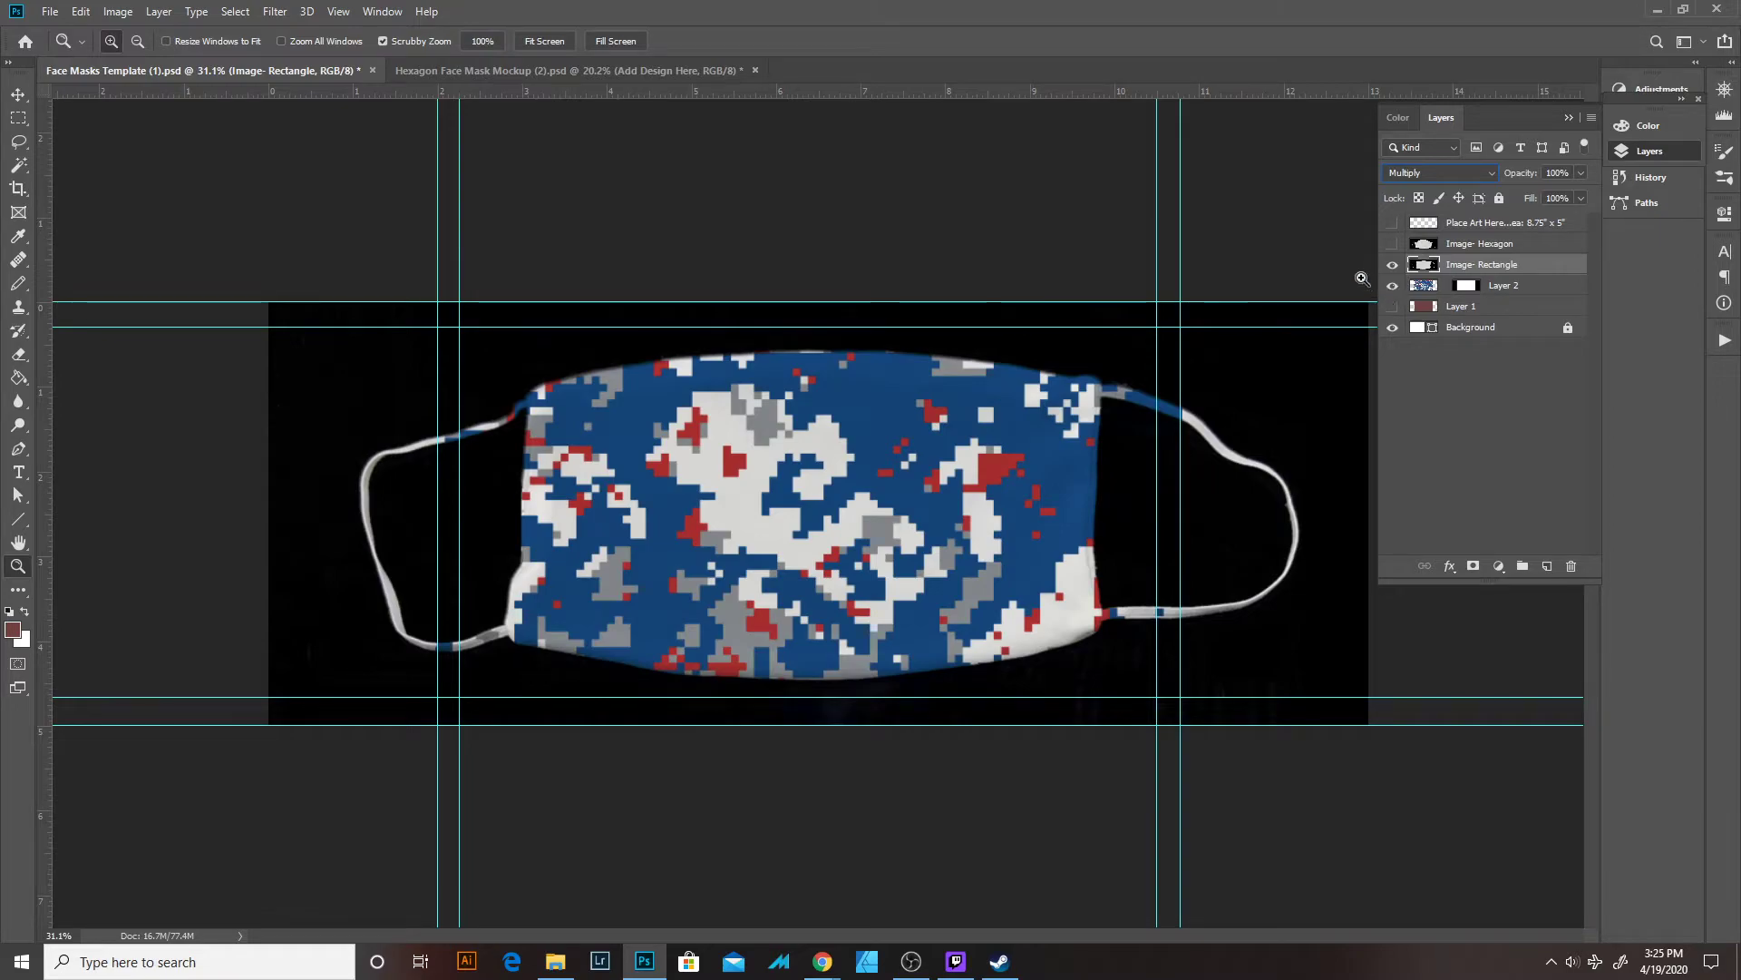
left_click(472, 72)
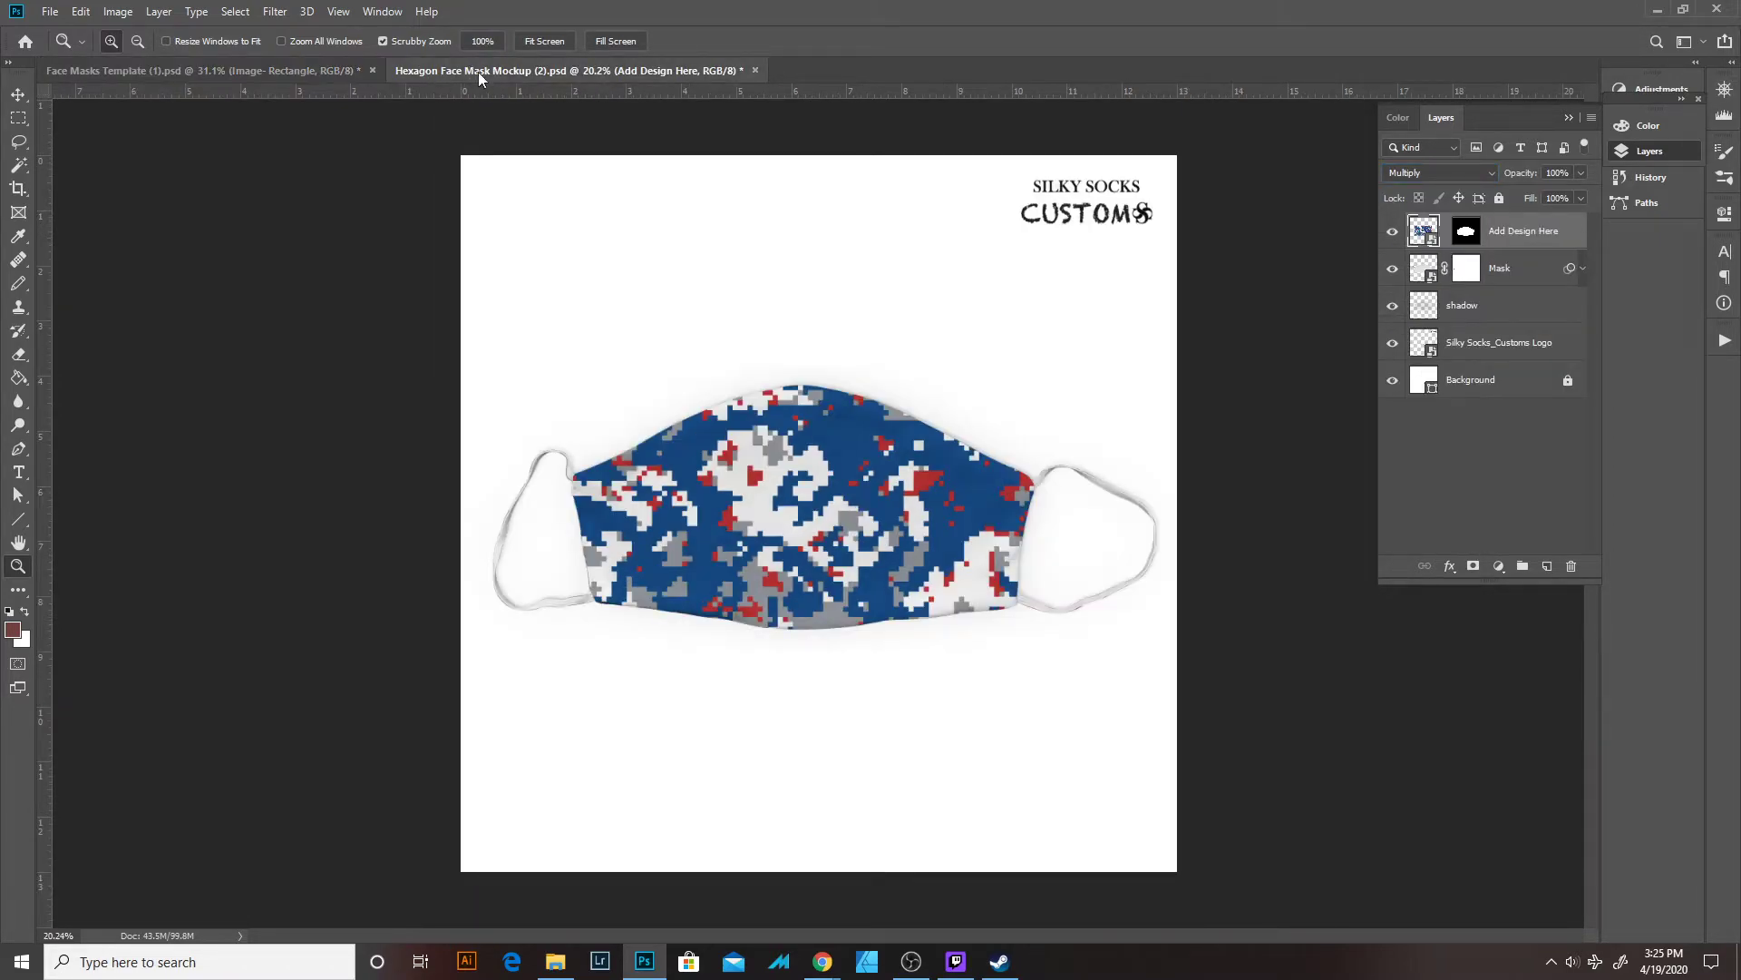
left_click(823, 962)
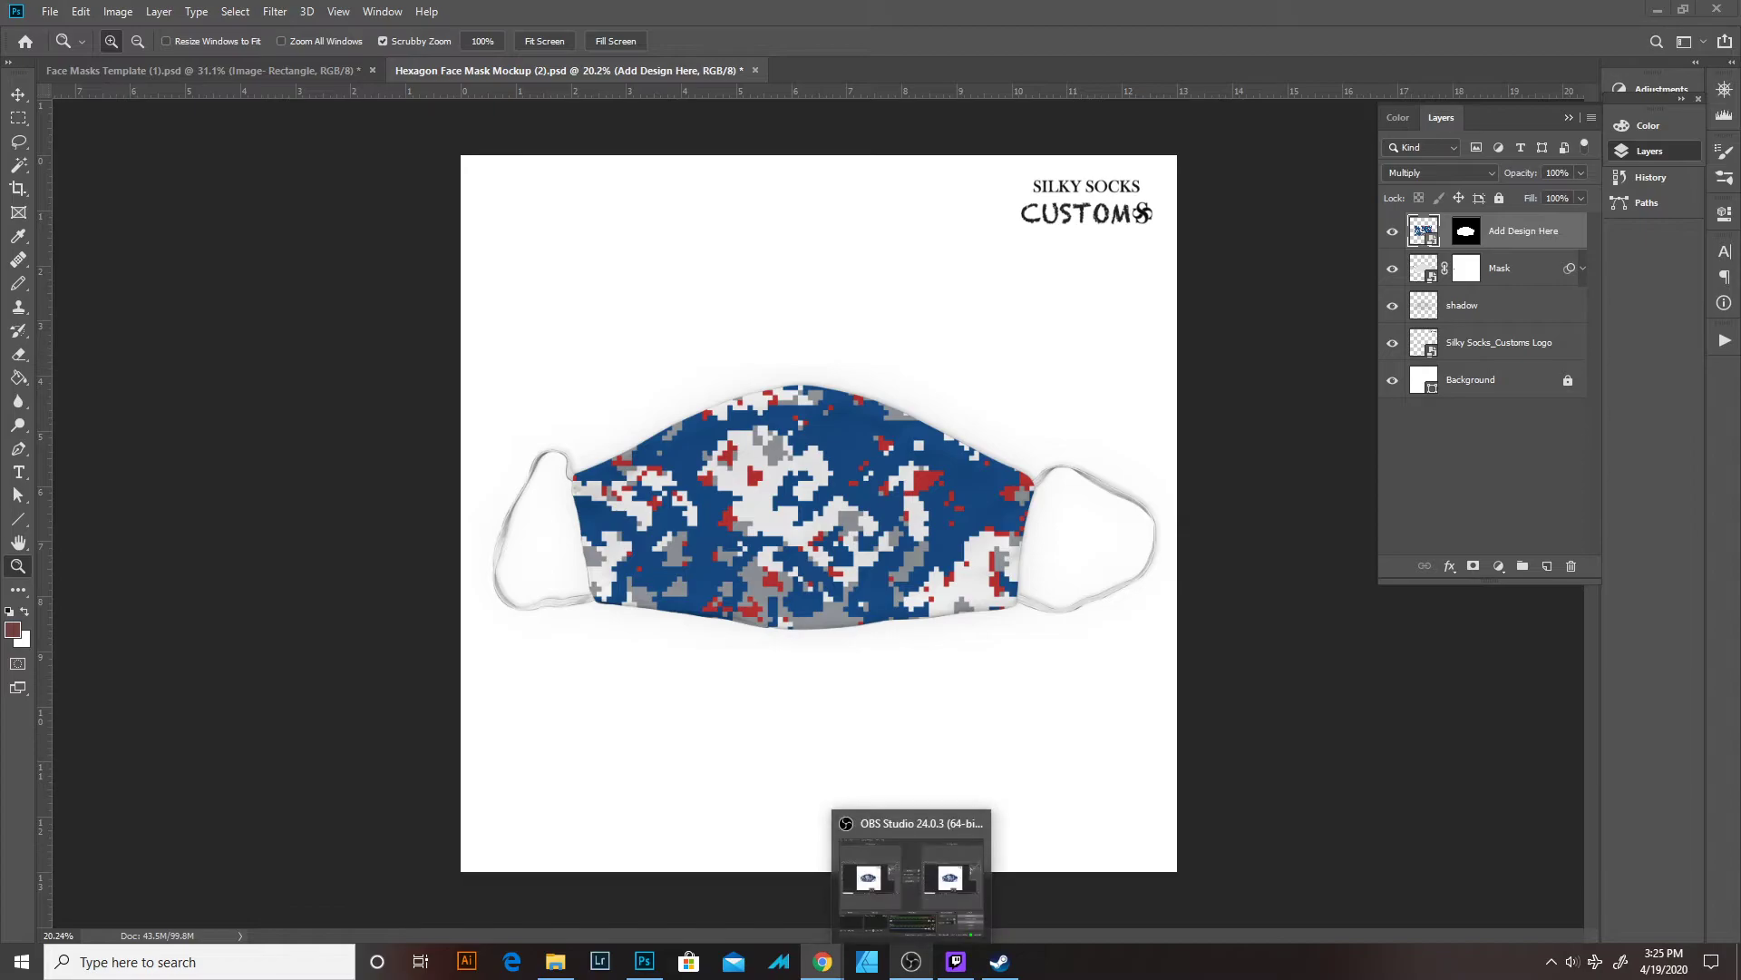
left_click(956, 961)
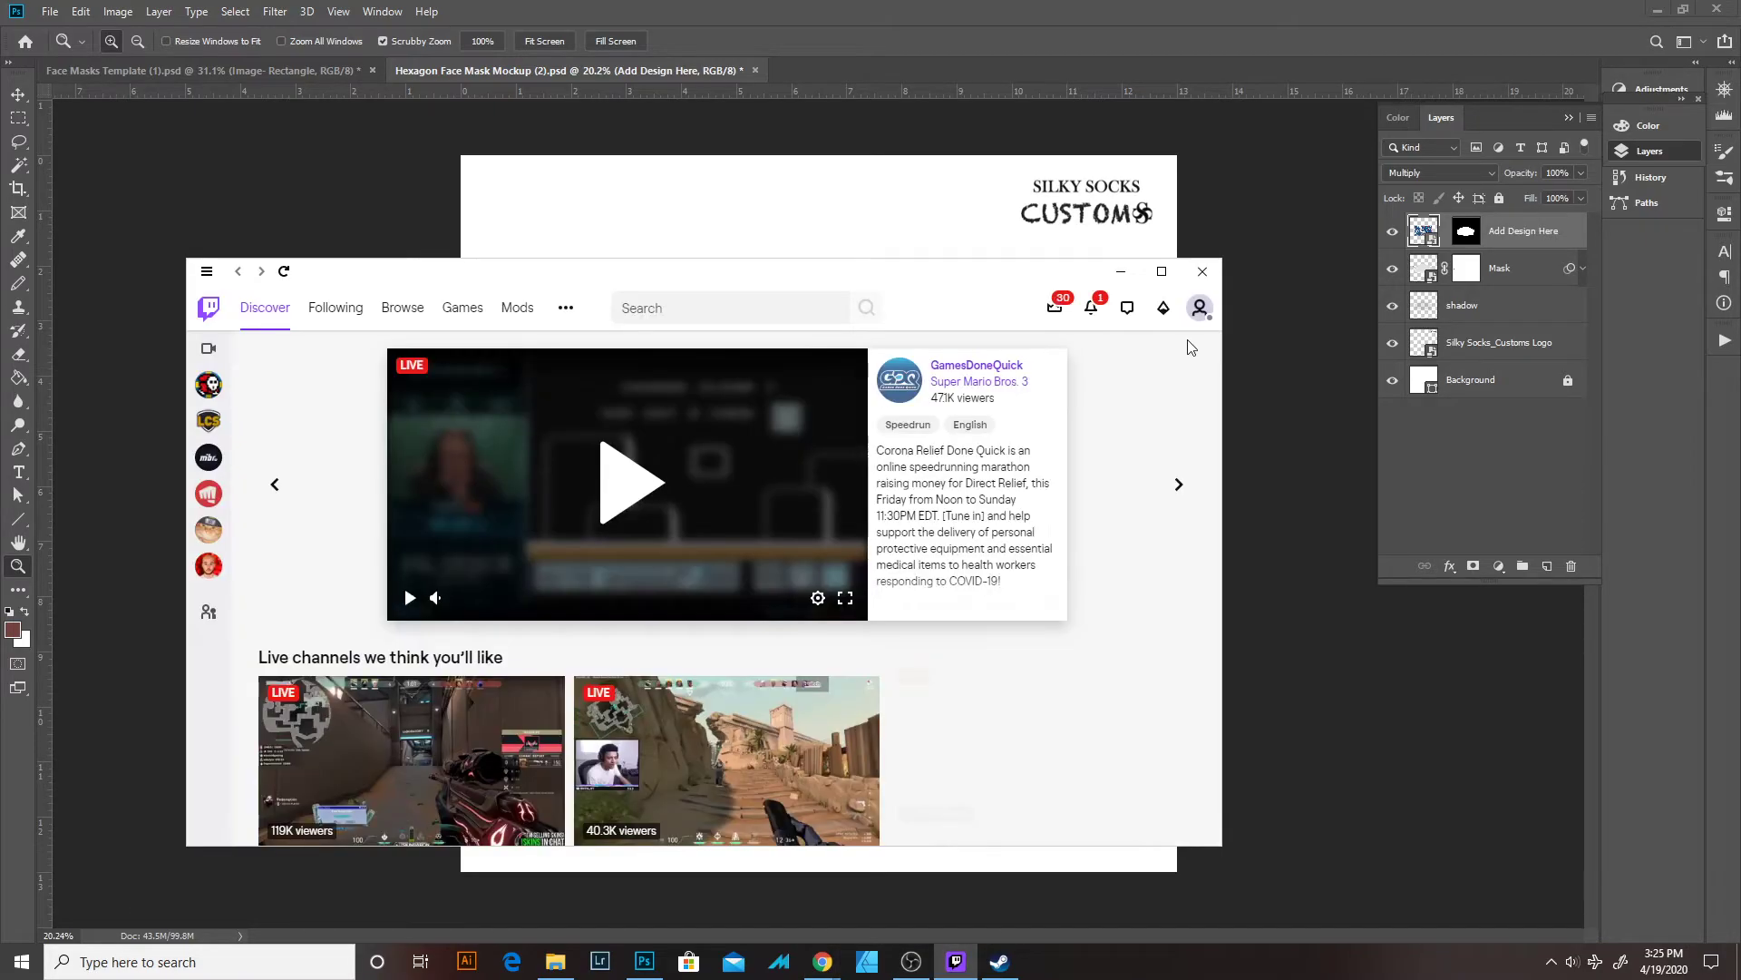
left_click(1212, 273)
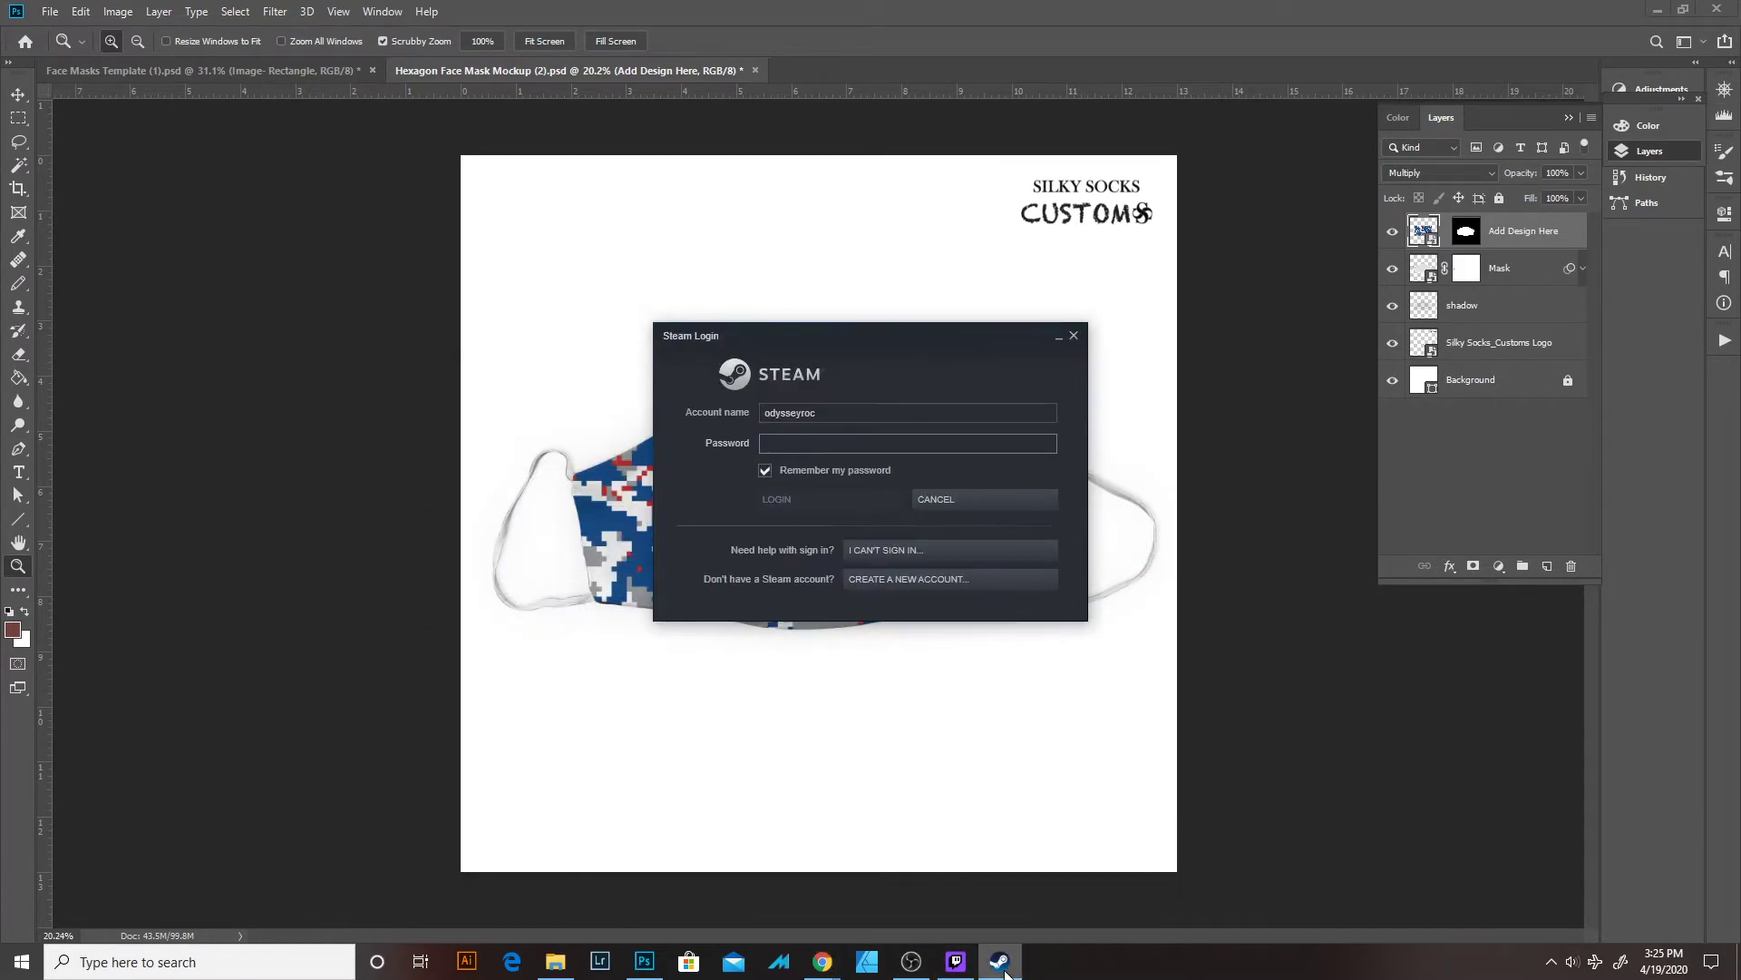
left_click(1073, 337)
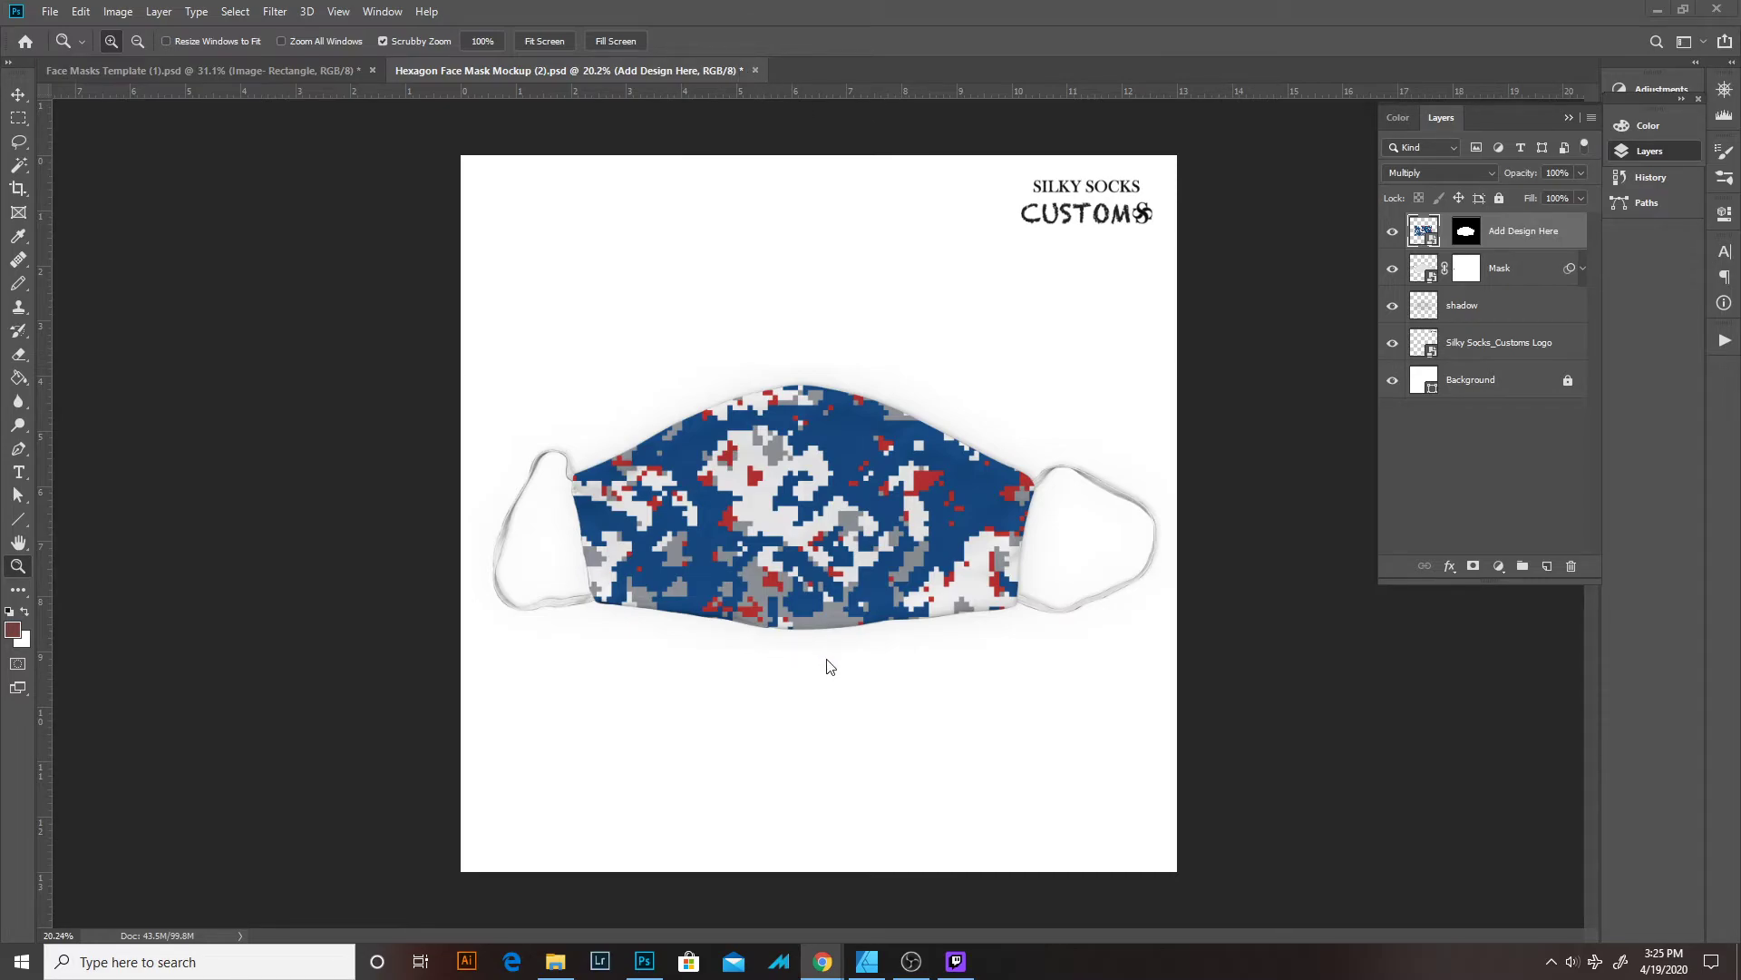
mouse_move(859, 964)
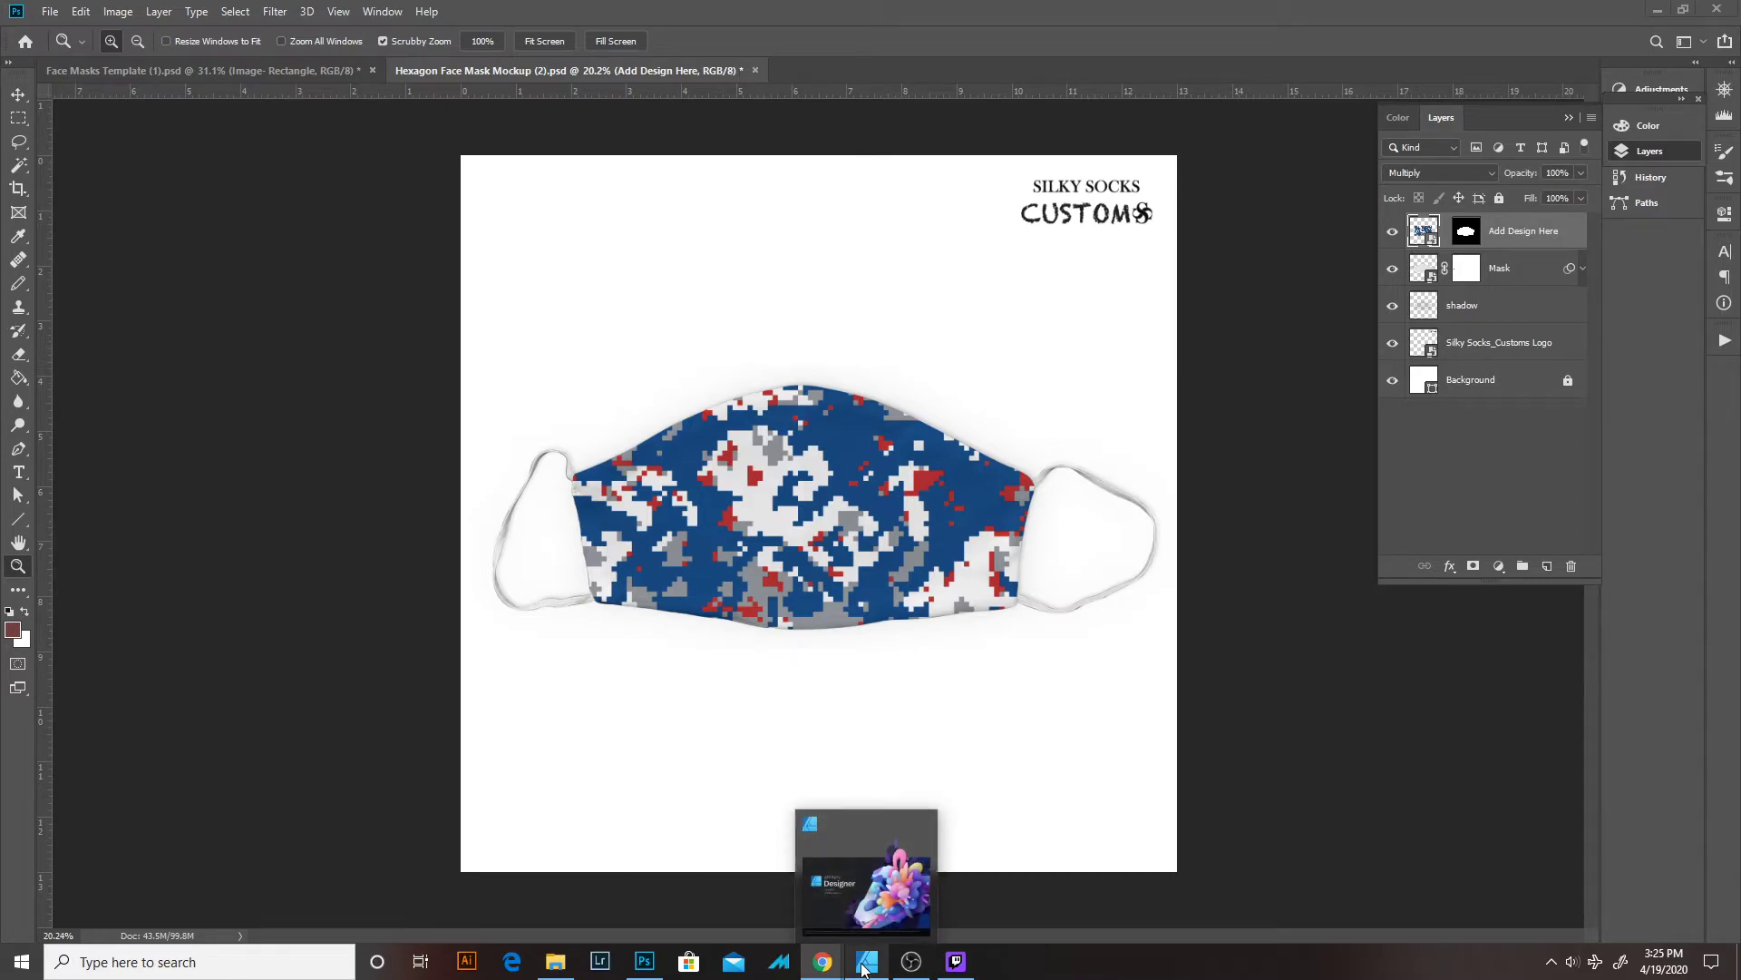
Bring up Affinity Designer, OK the New Version Available notice, and close the welcome panel.
left_click(817, 879)
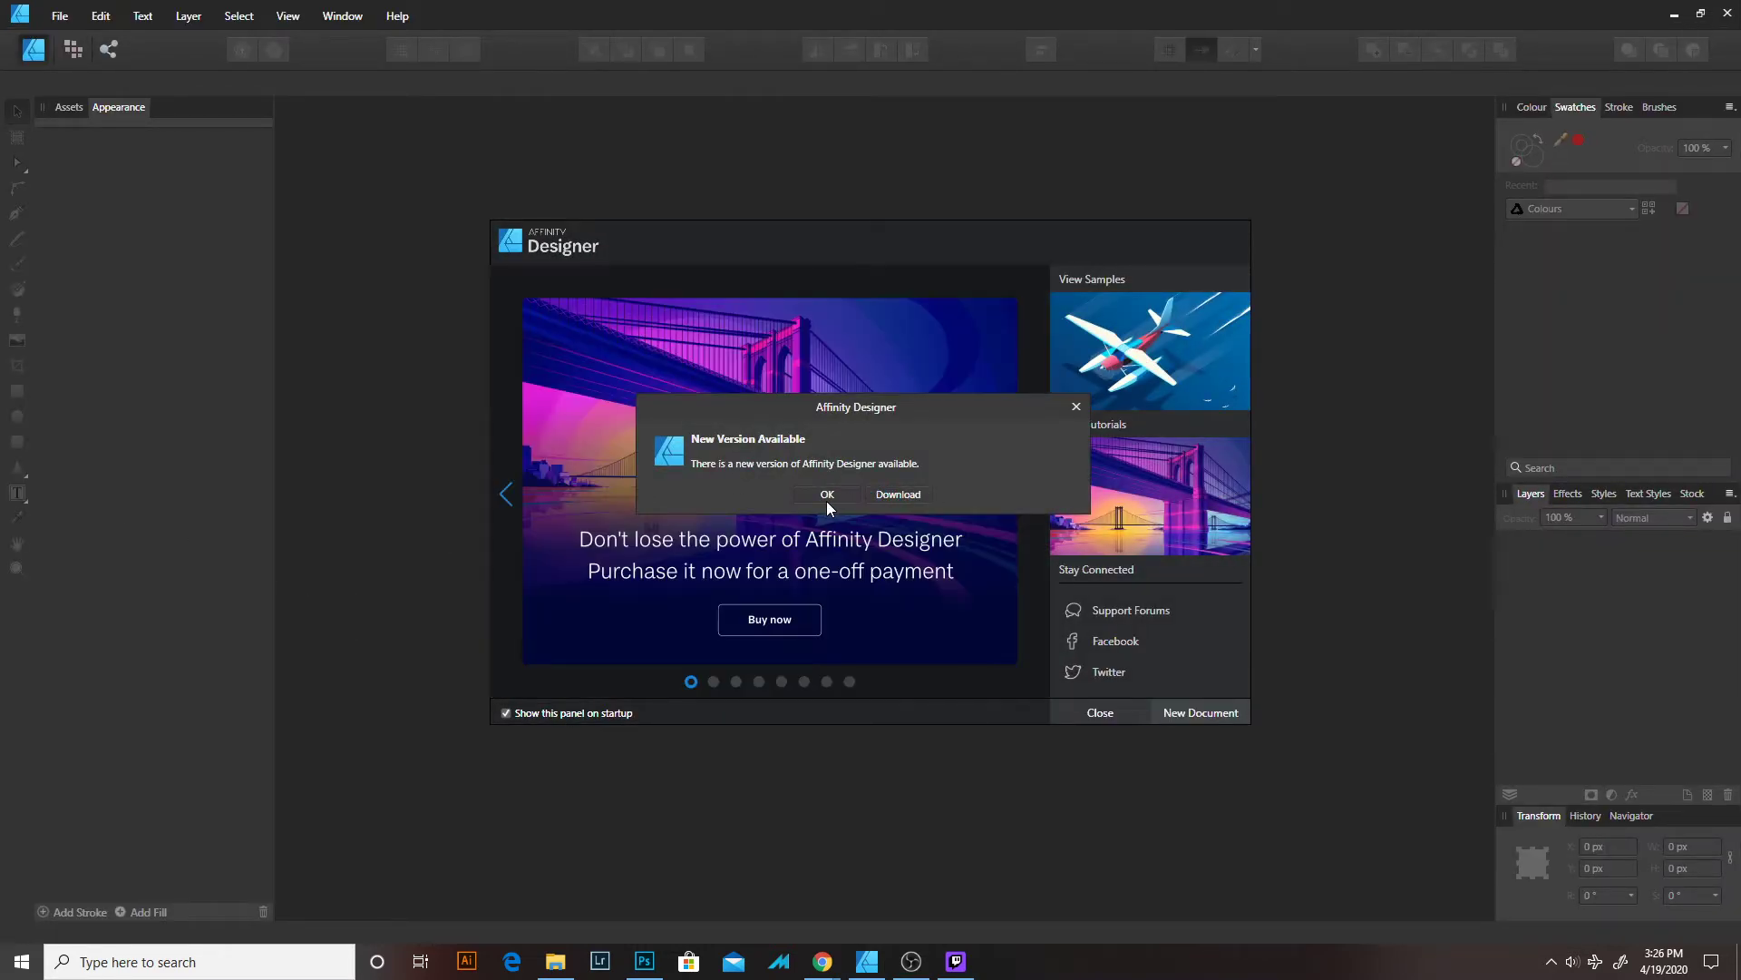
left_click(827, 495)
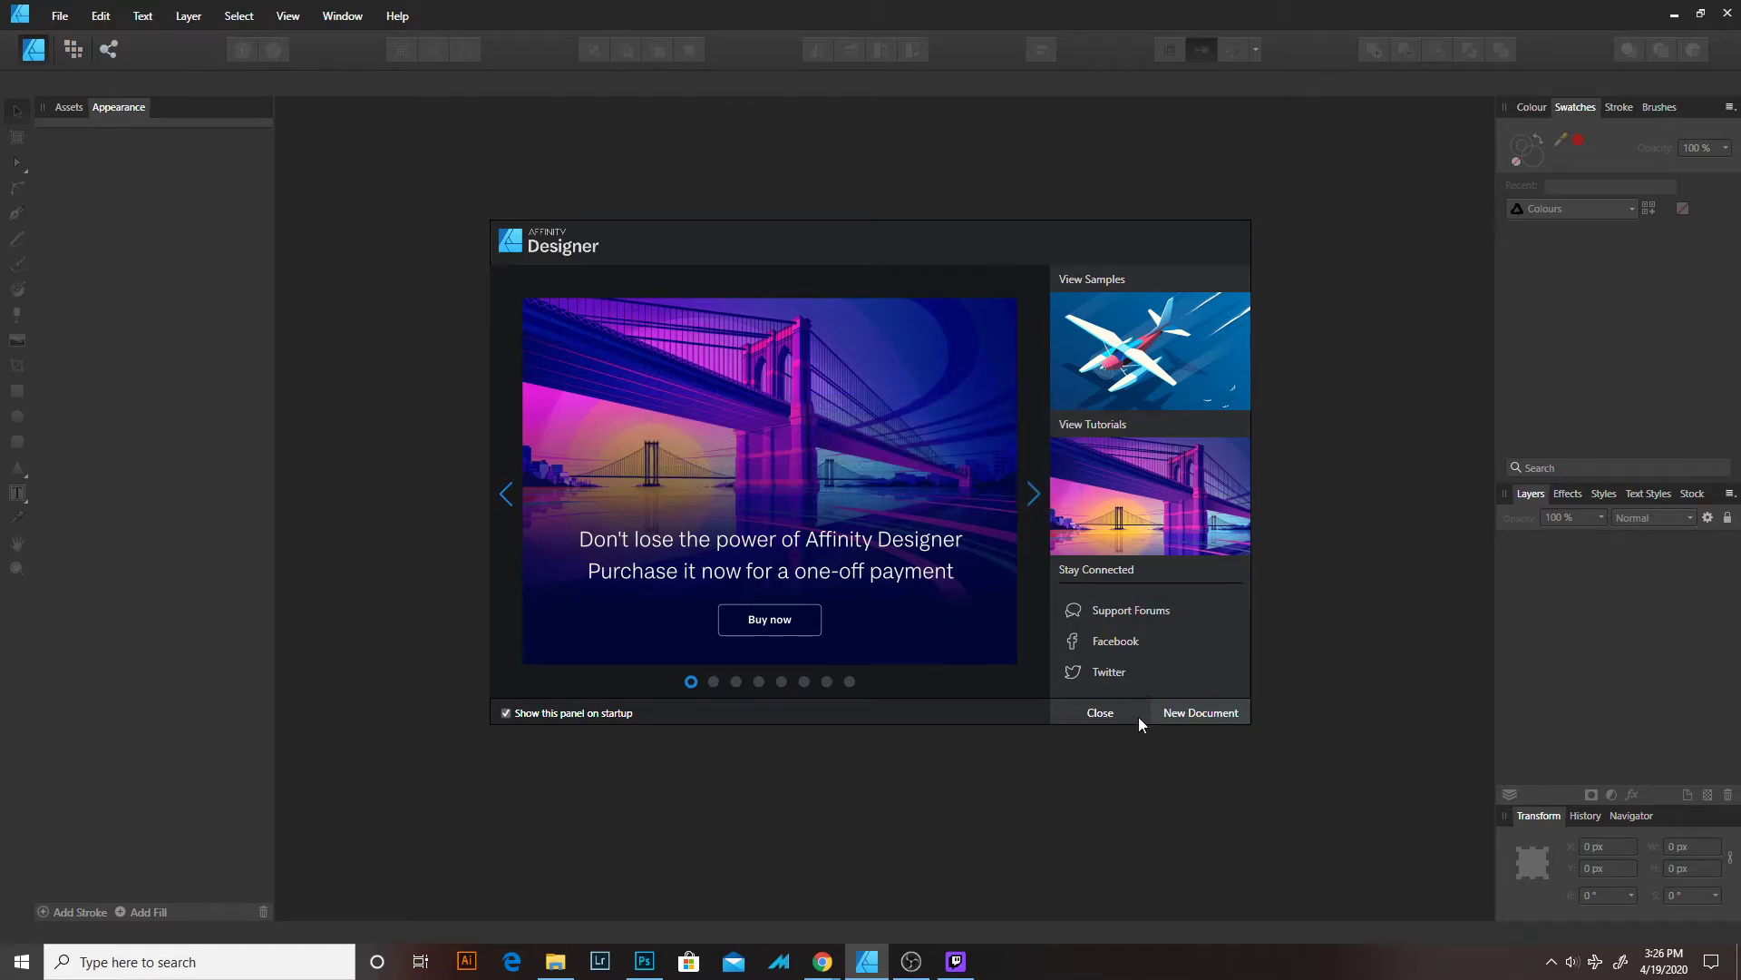
left_click(1101, 713)
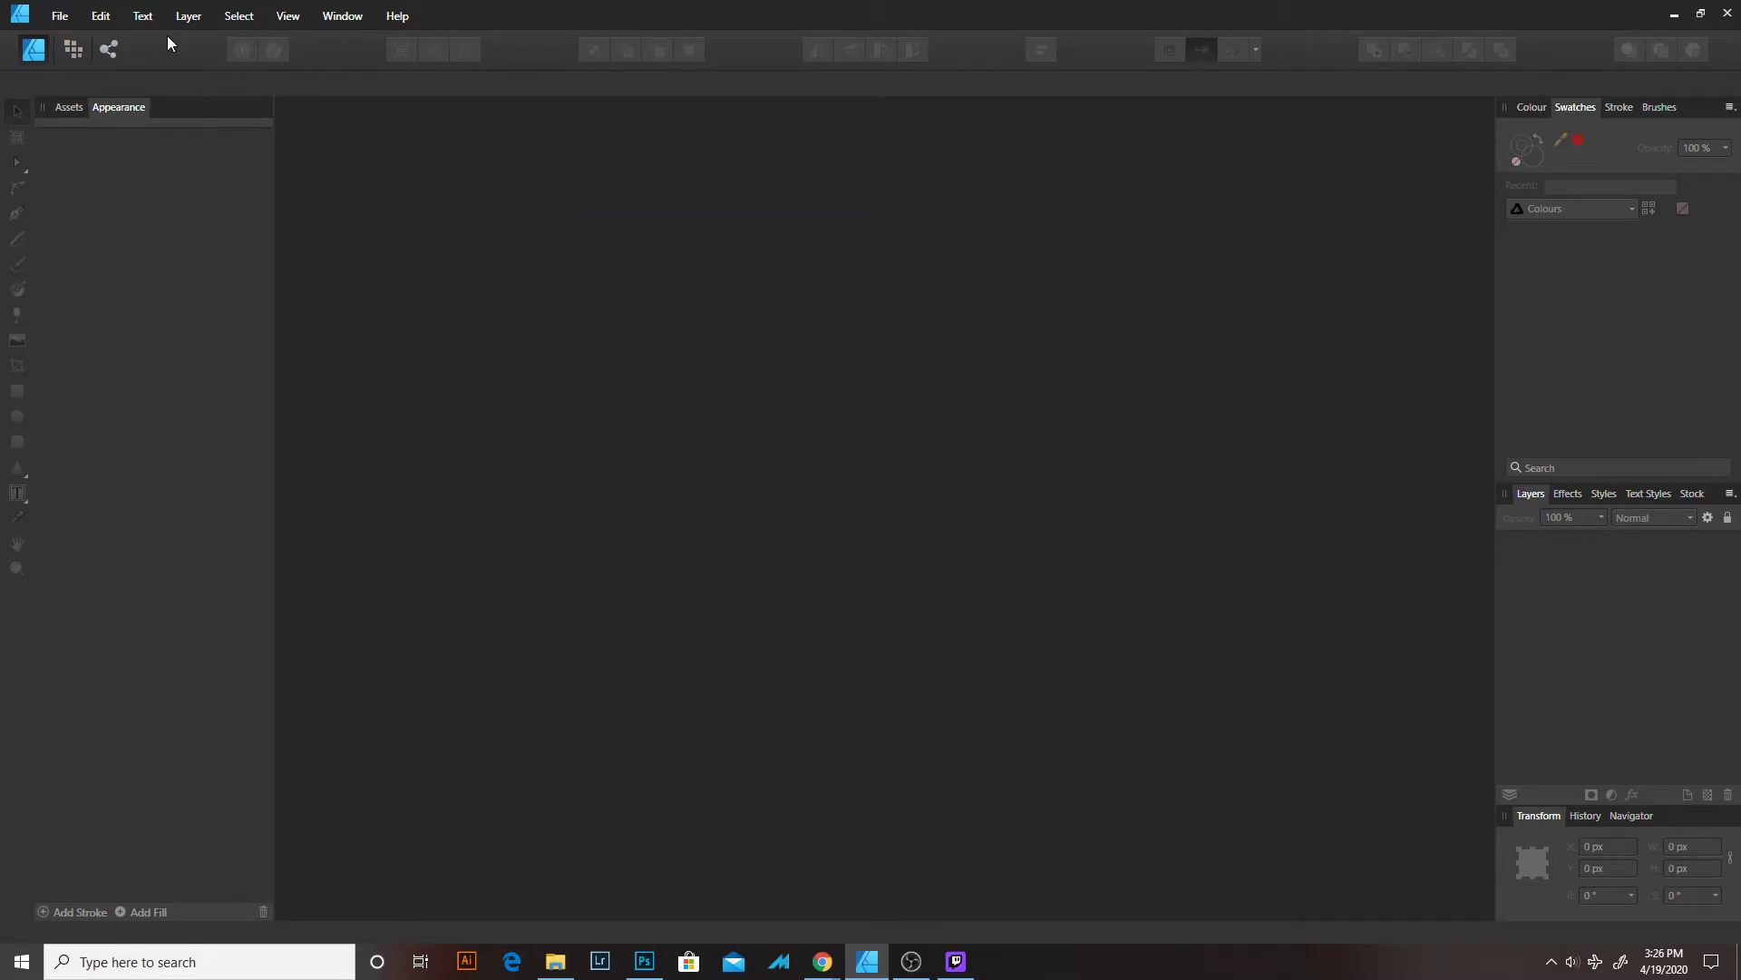
Open Face Masks Template (1).psd from disk.
left_click(59, 16)
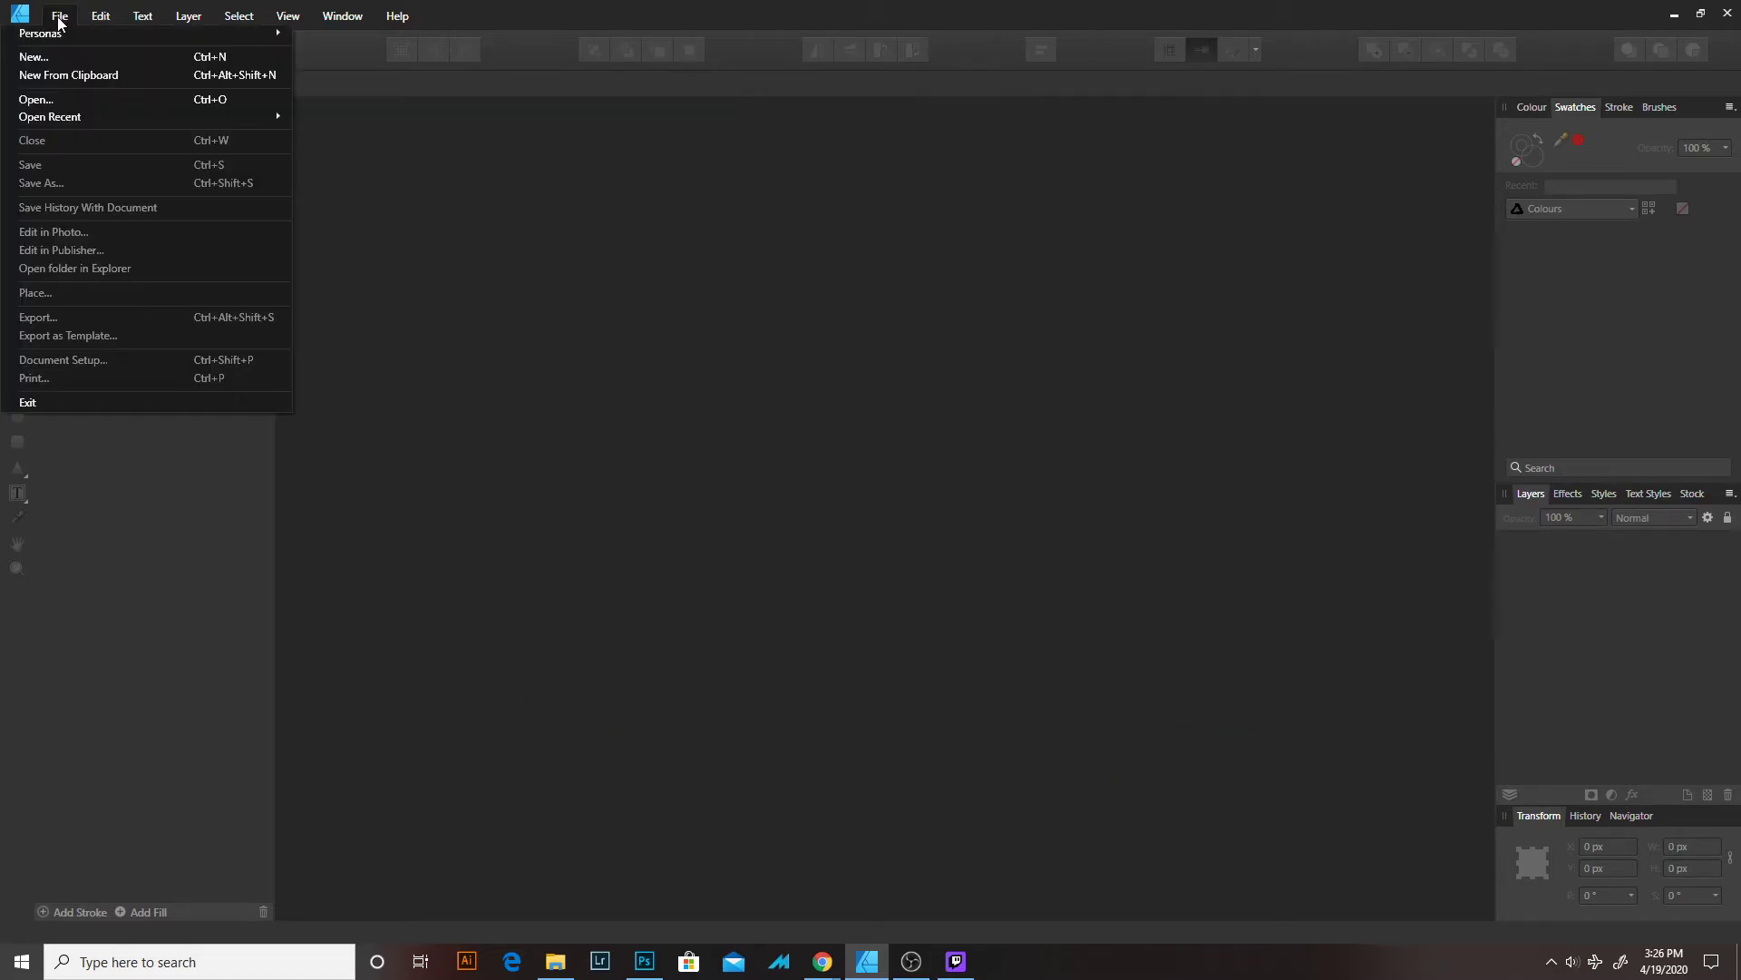
left_click(100, 101)
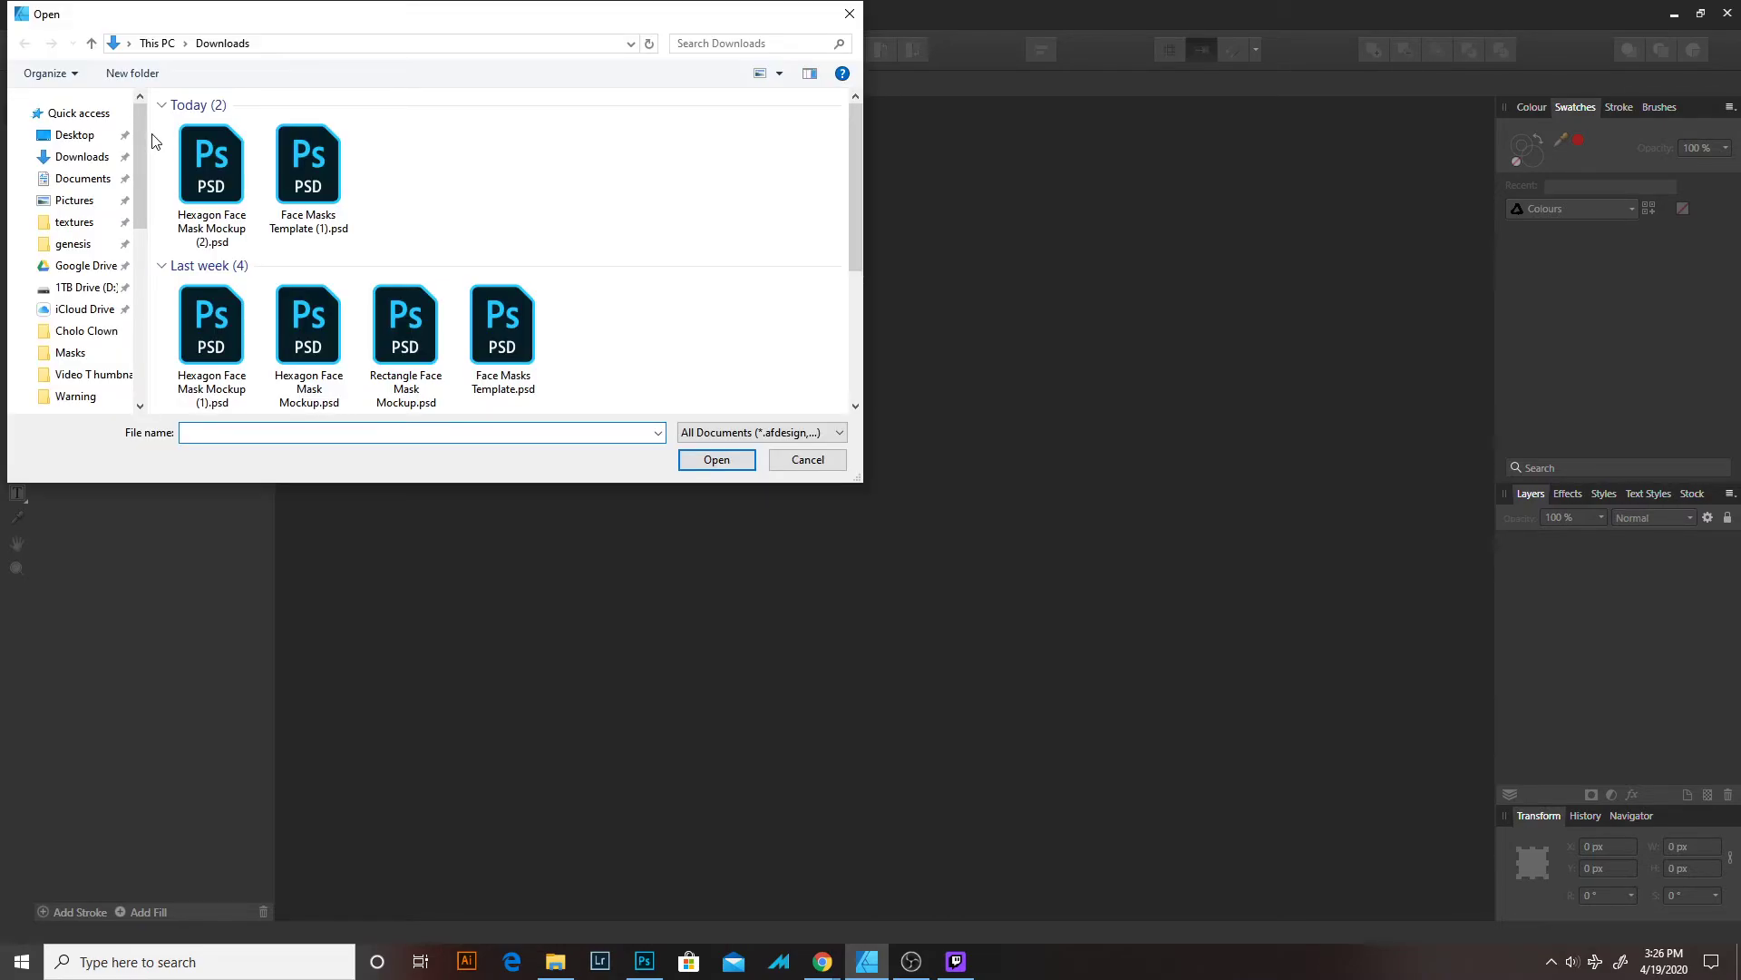
scroll(133, 163, "up", 3)
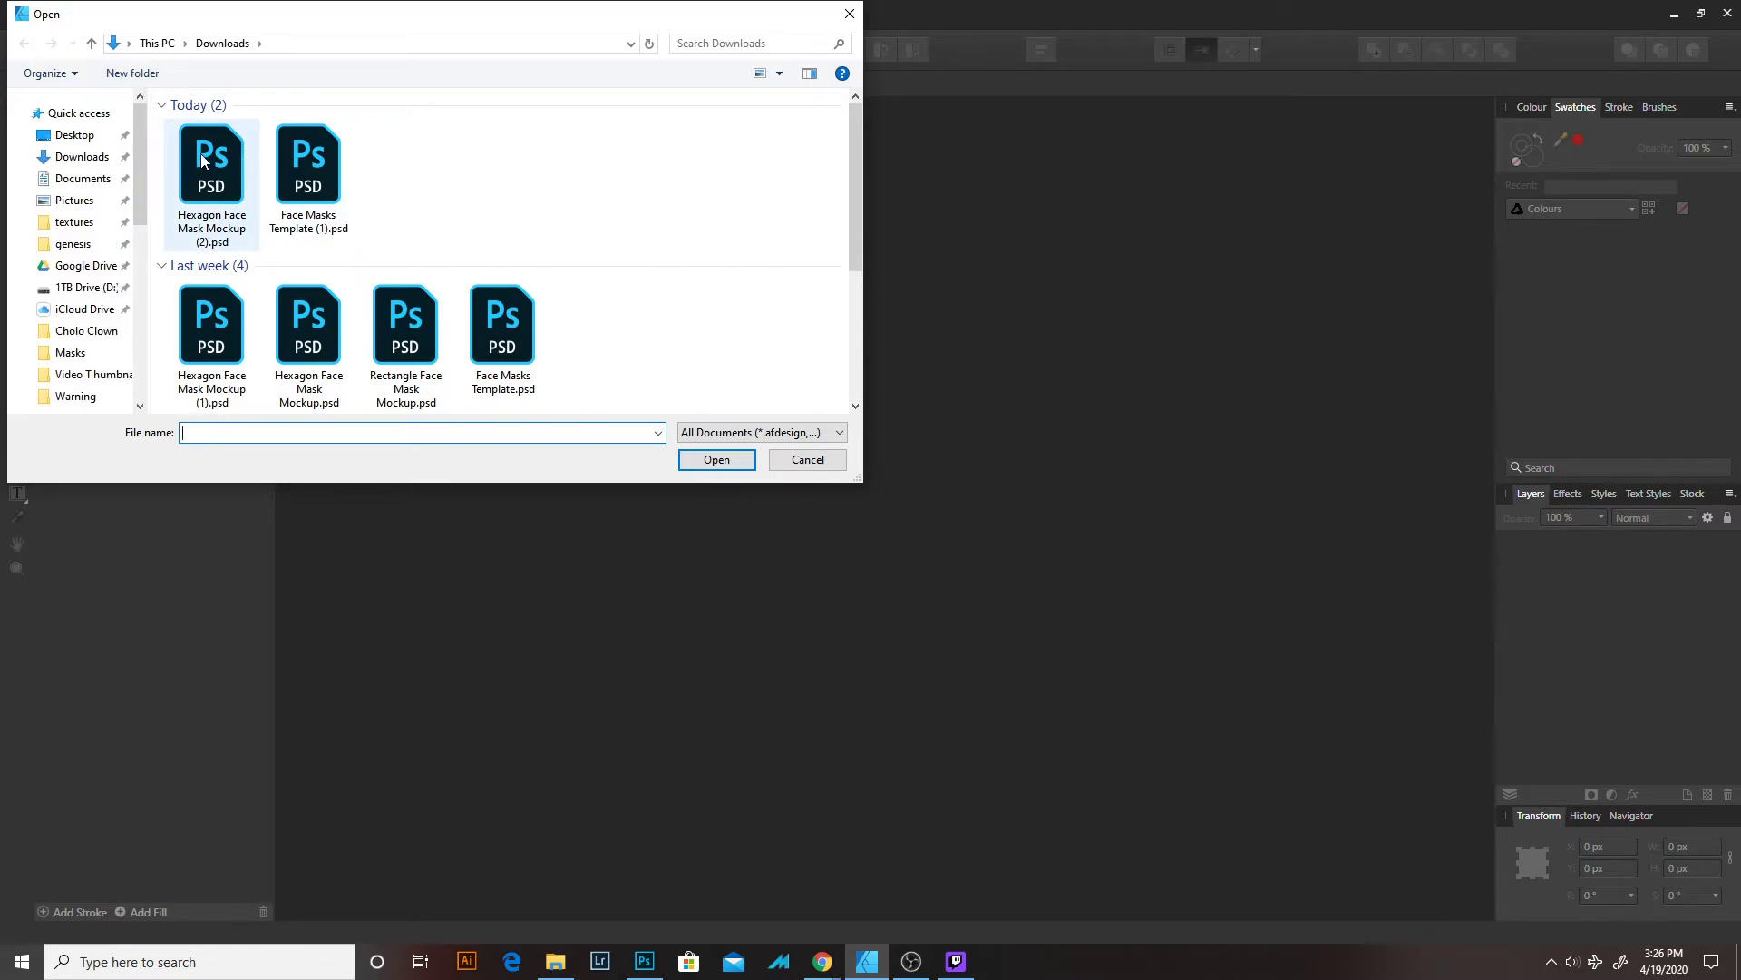
double_click(325, 178)
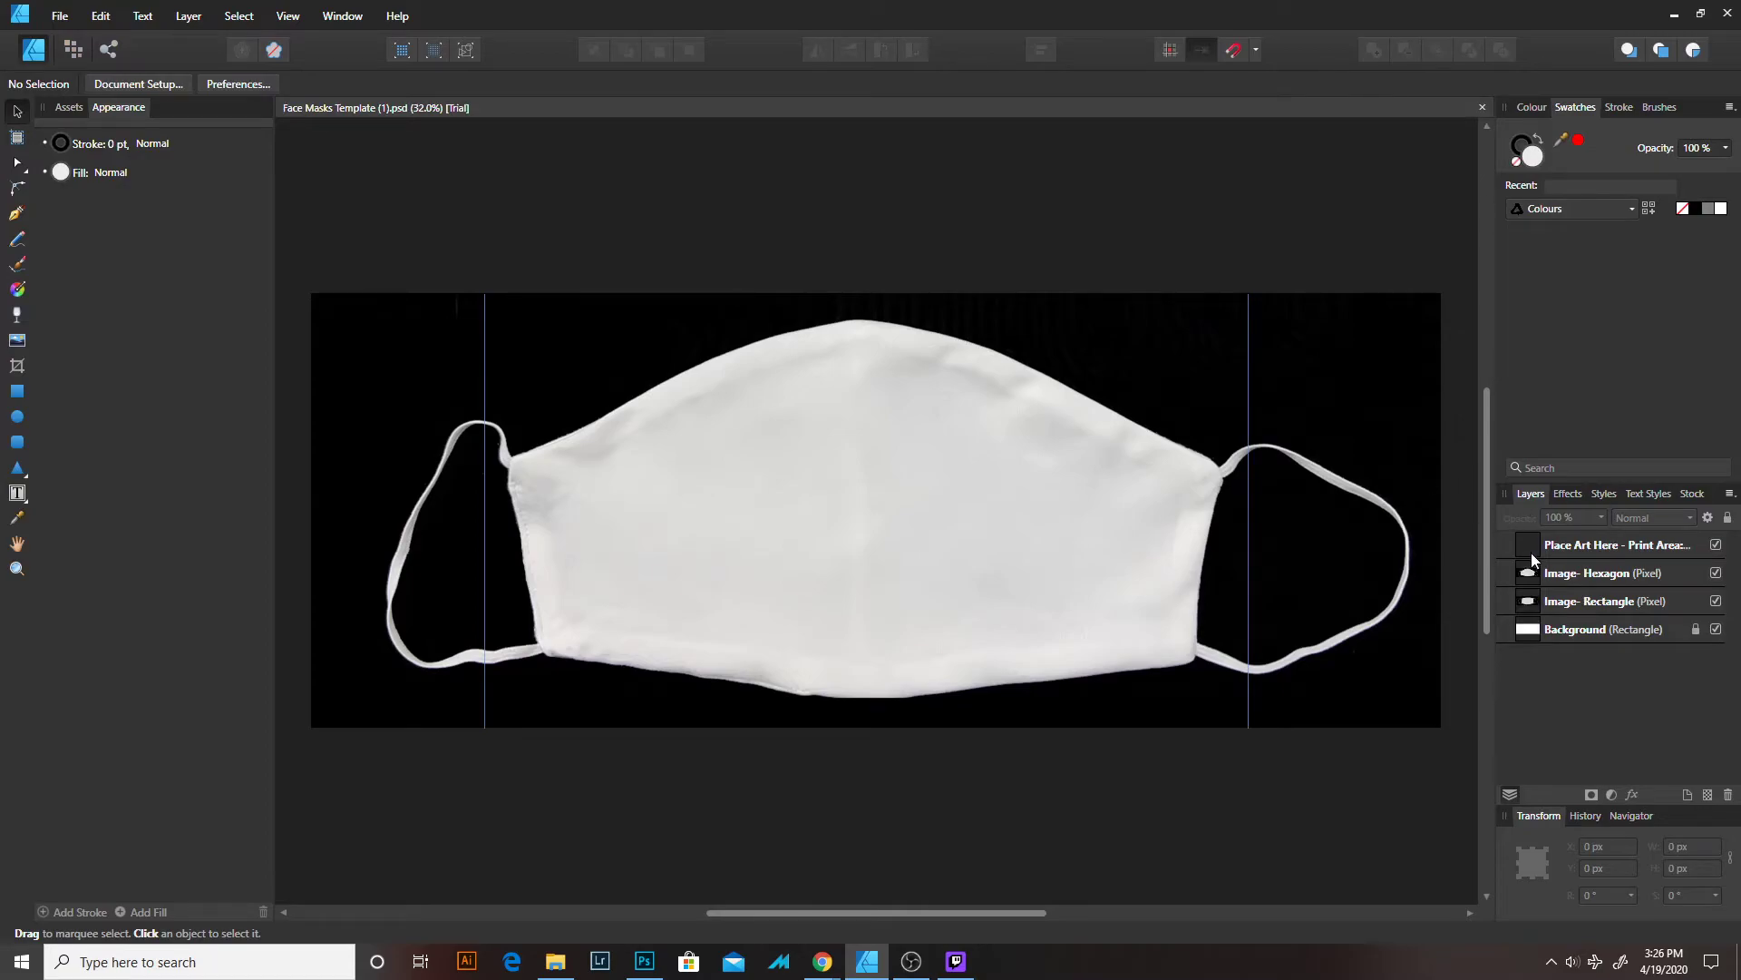
Set the Image- Hexagon layer's blend mode to Multiply.
left_click(1506, 547)
left_click(1529, 575)
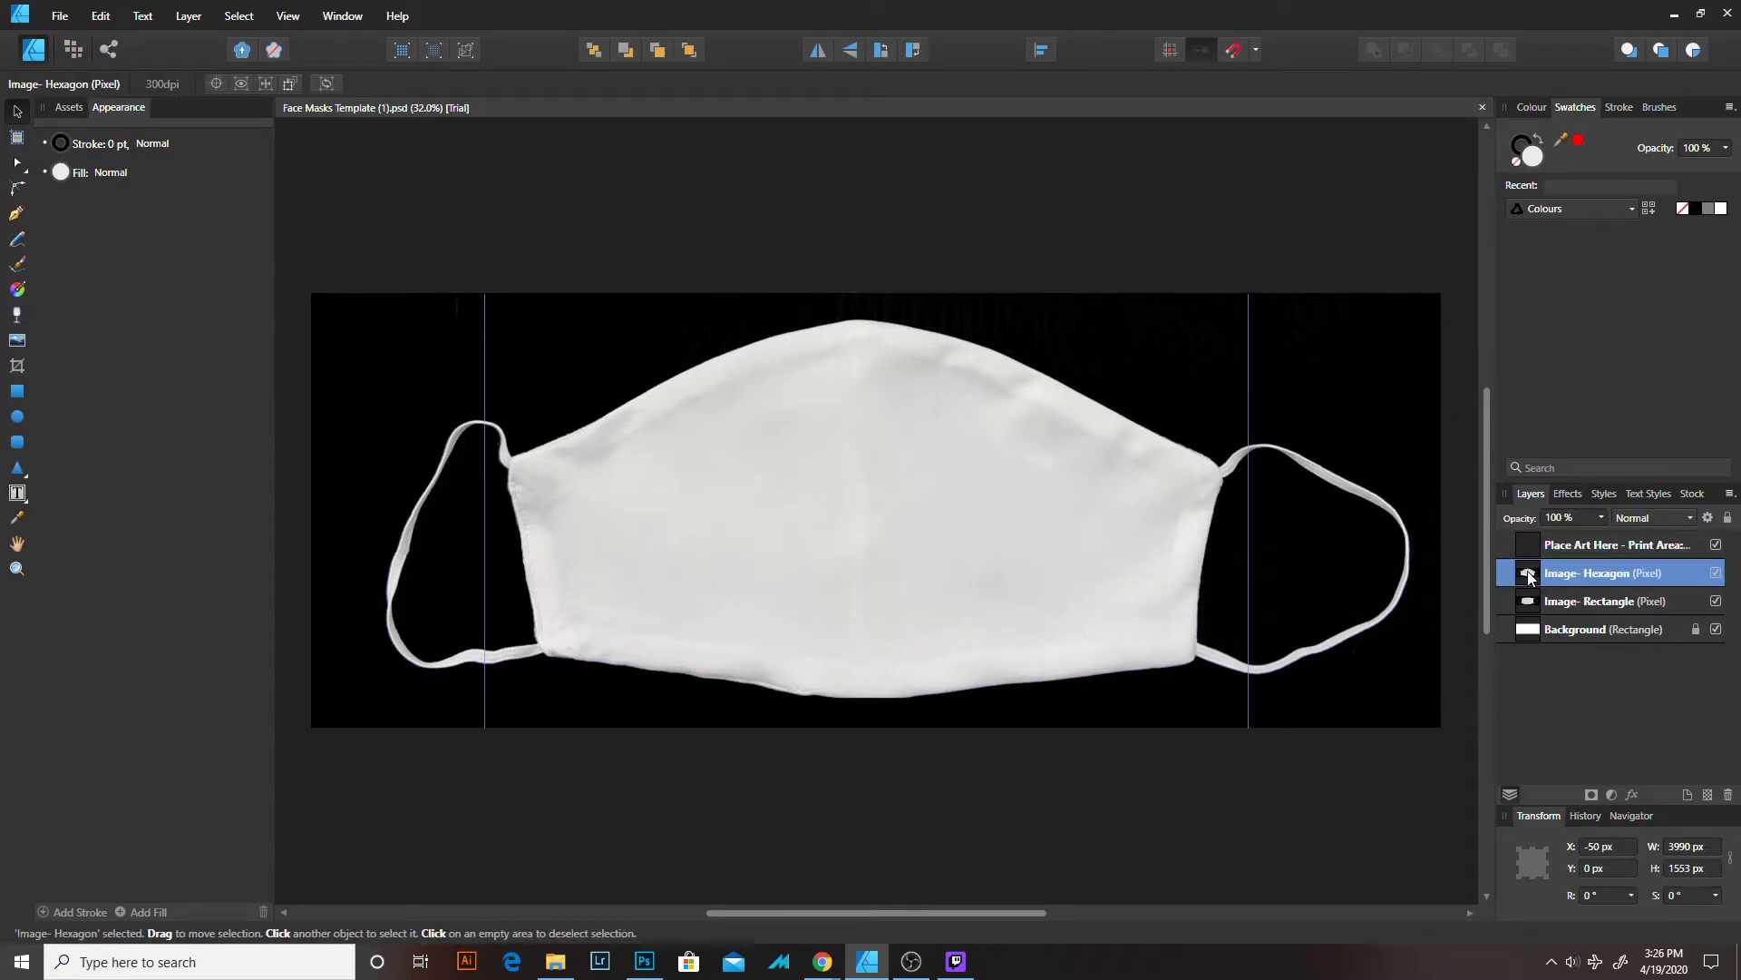
left_click(1647, 517)
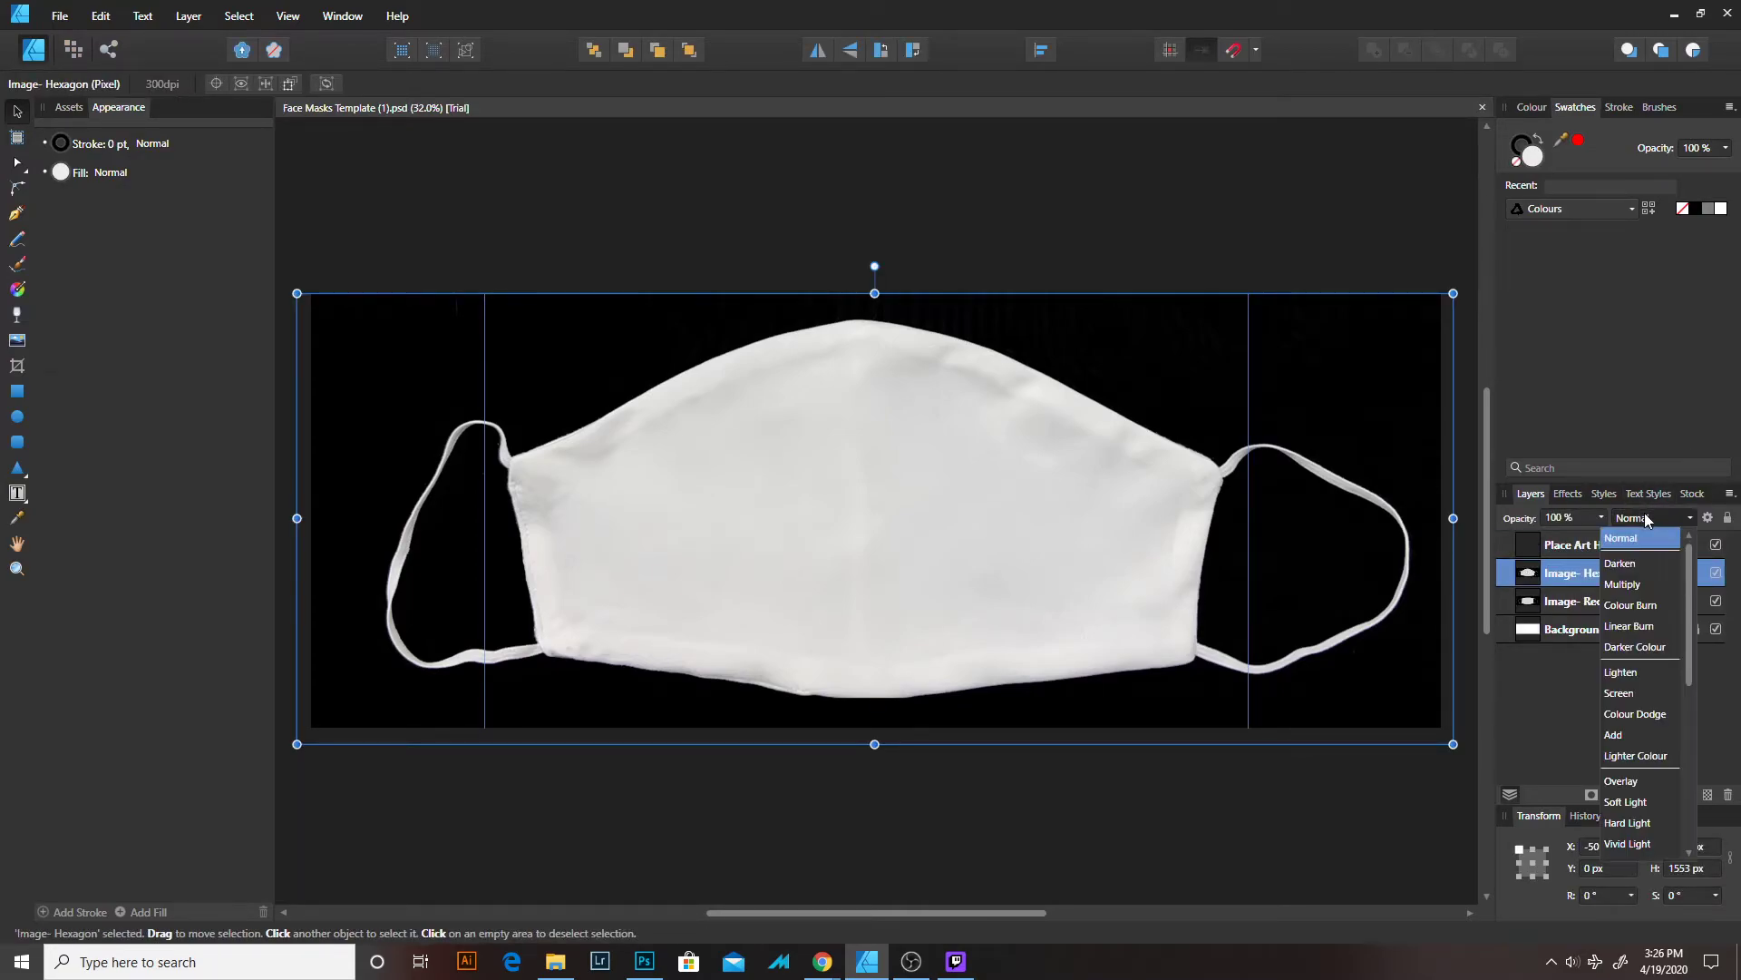
left_click(1624, 584)
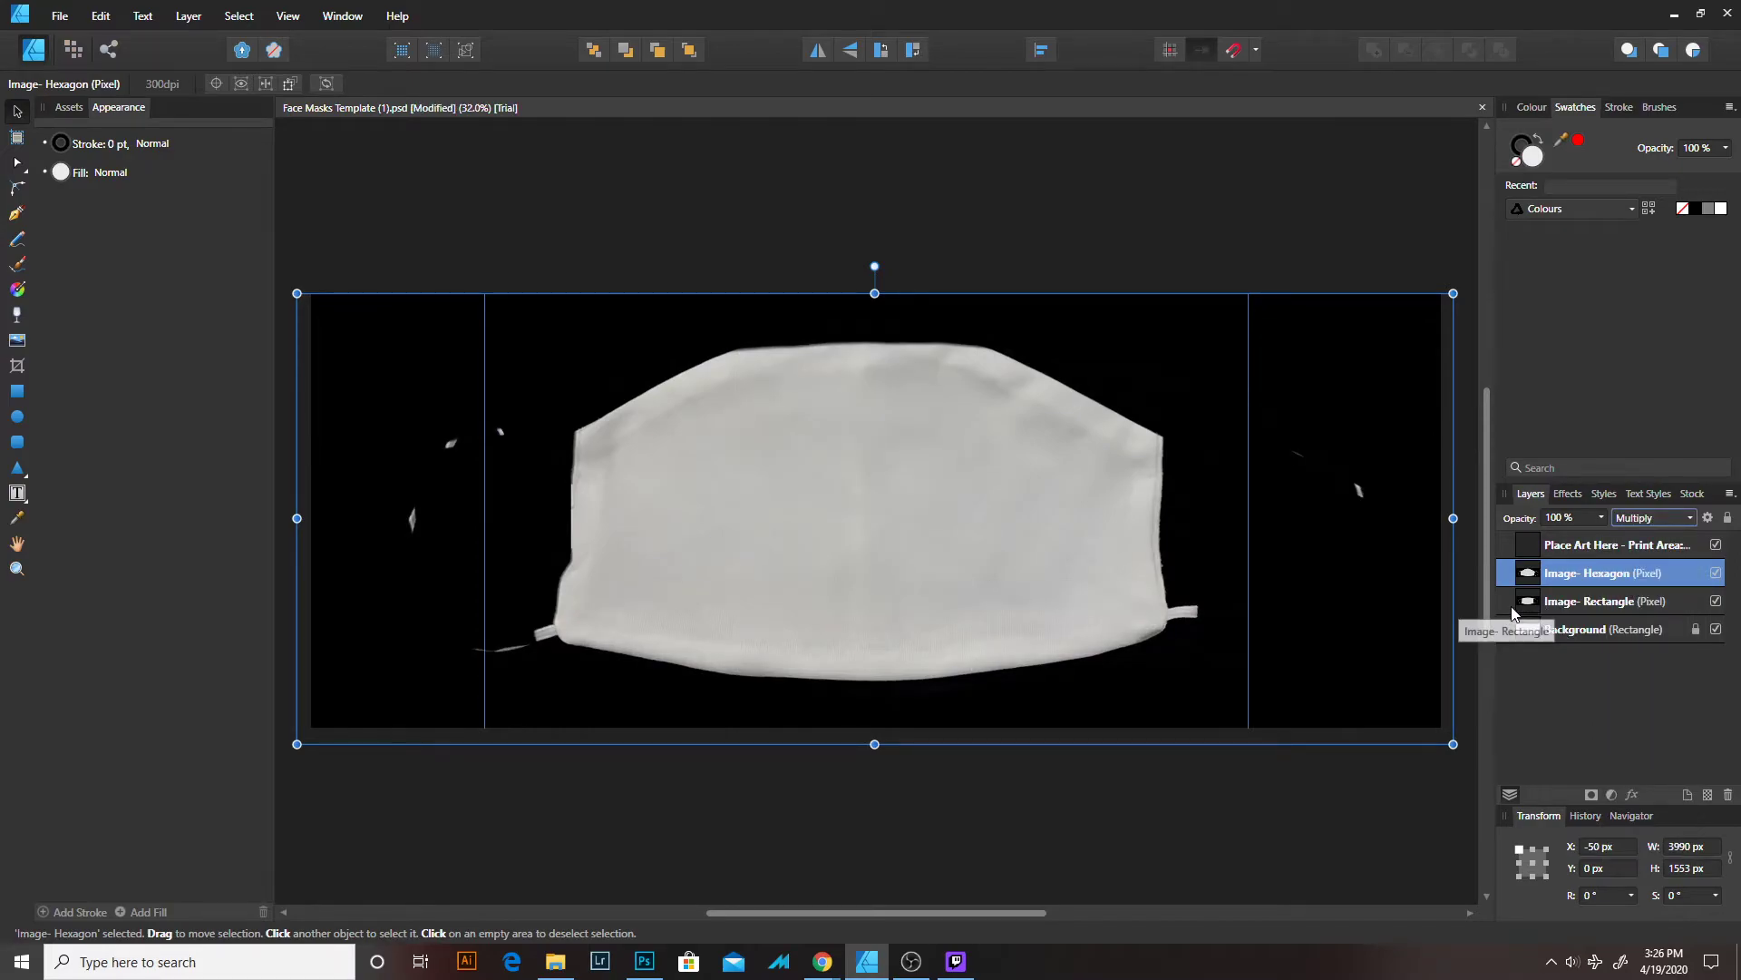
Hide Image- Rectangle, move Image- Hexagon to the top, and paste the camo onto the mask.
left_click(1611, 602)
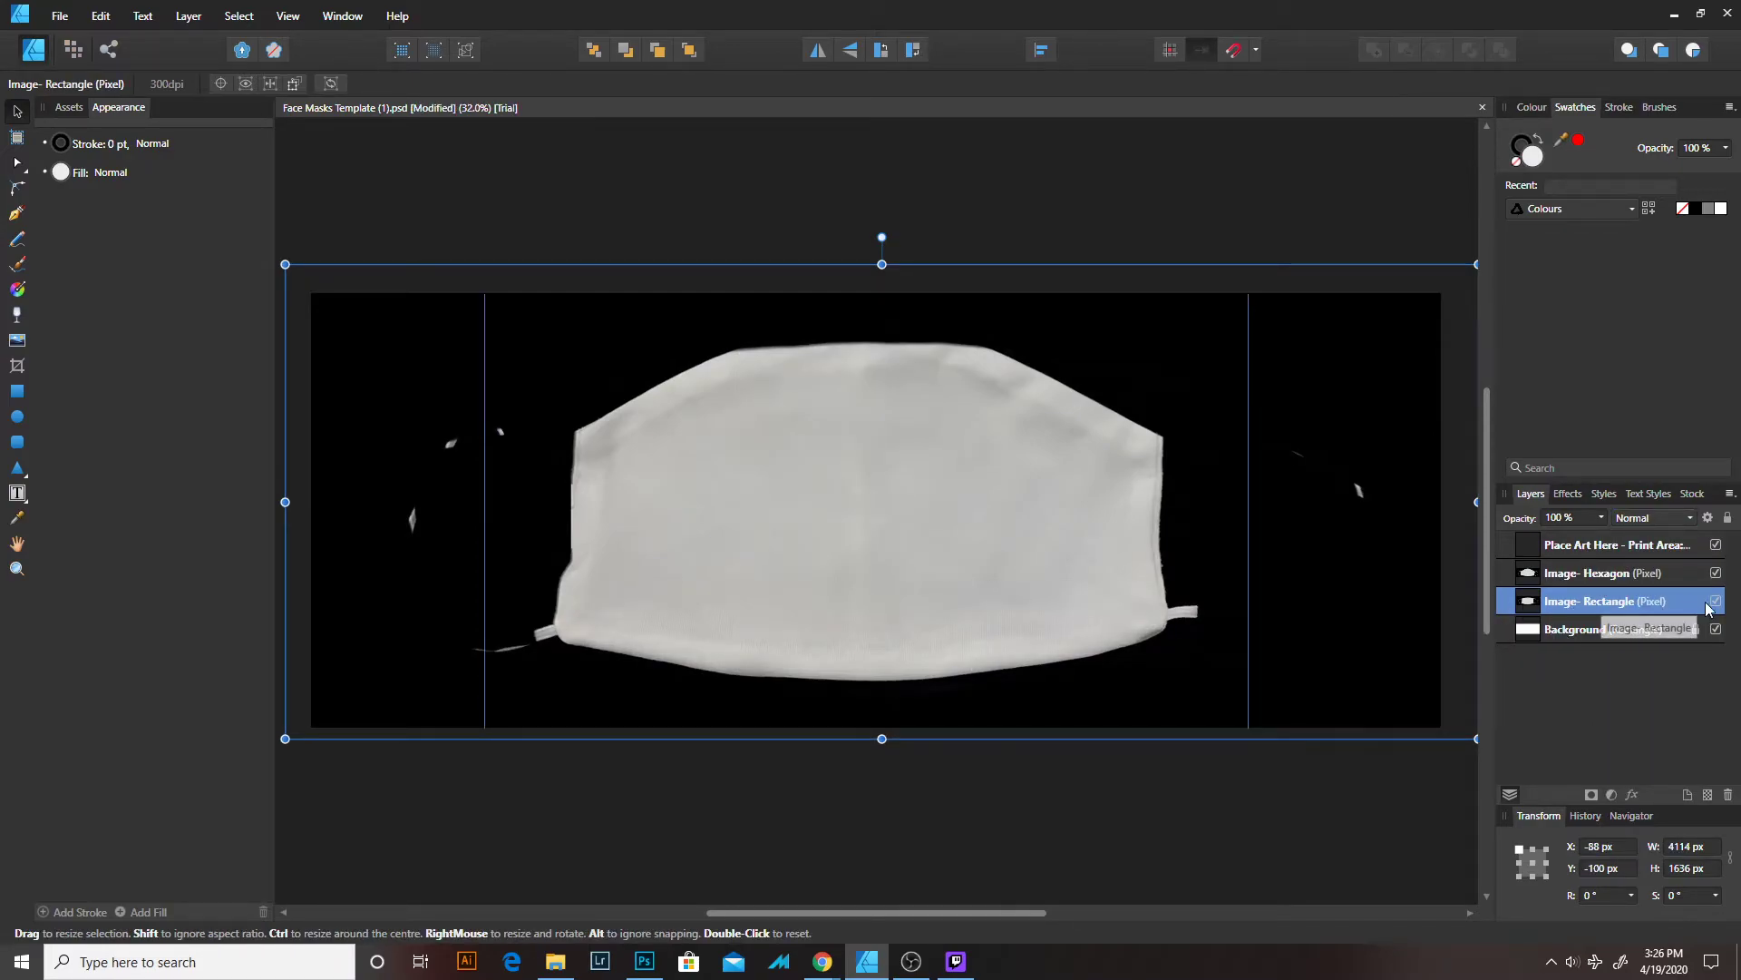
left_click(1716, 602)
left_click_drag(1665, 581, 1542, 546)
left_click(1515, 576)
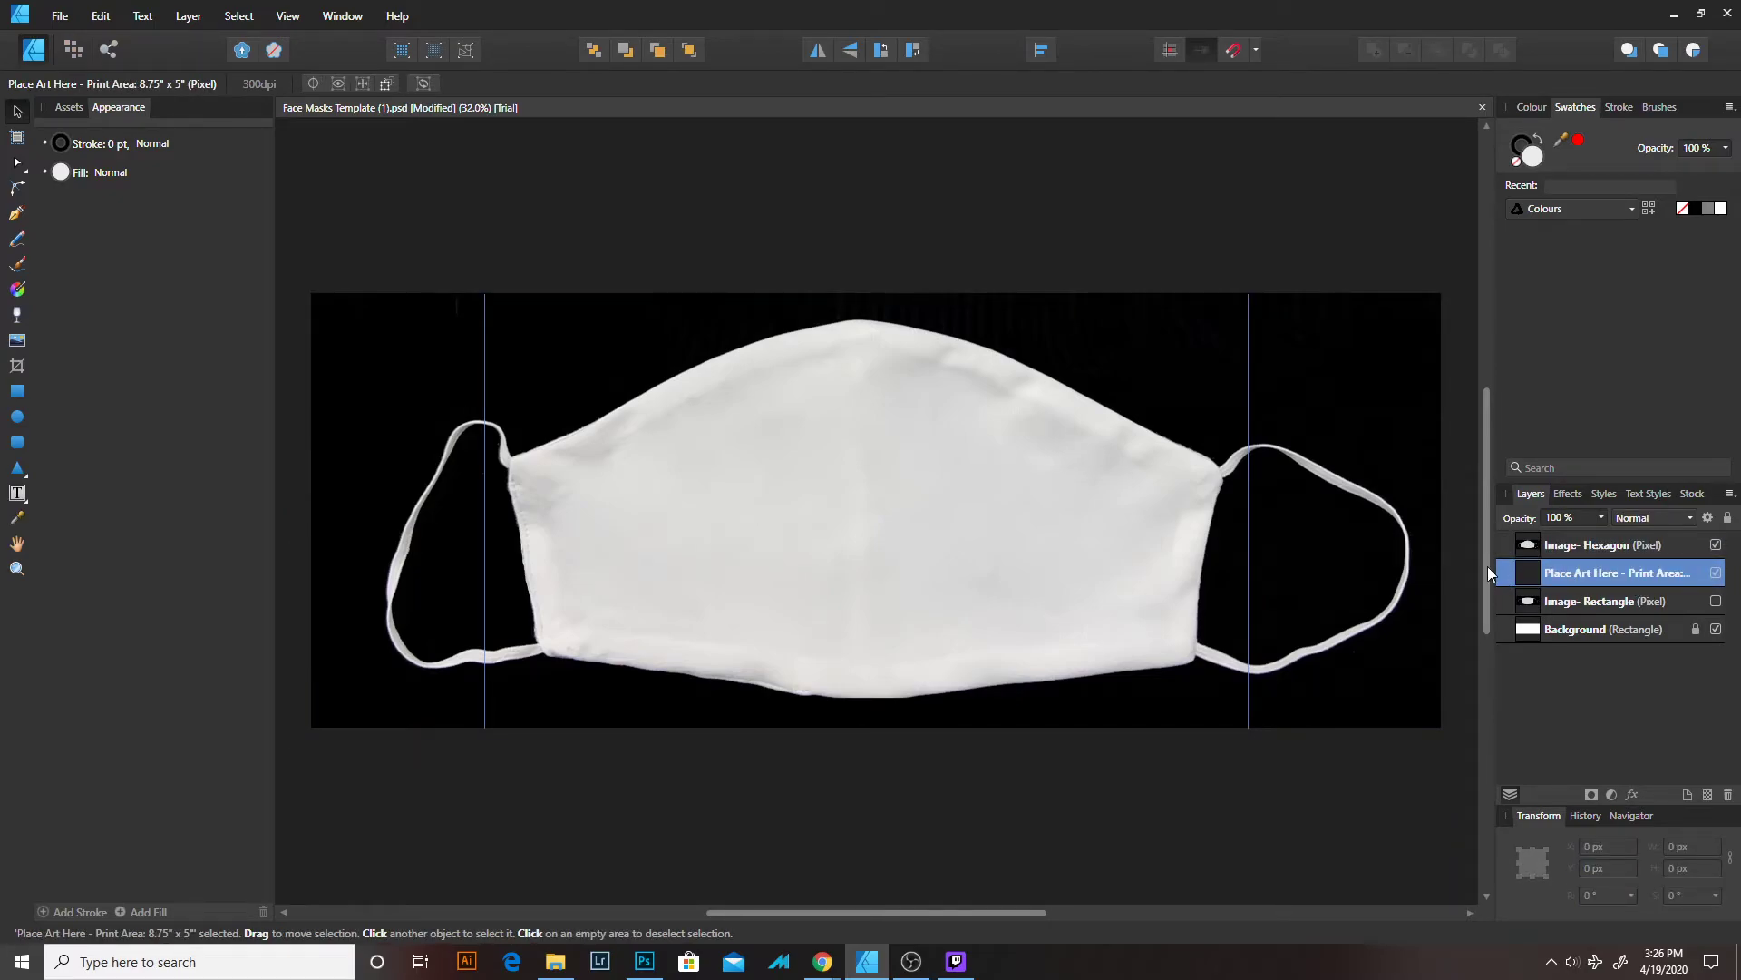
key("ctrl+v")
mouse_move(889, 487)
left_mouse_down()
mouse_move(862, 471)
mouse_move(905, 466)
left_mouse_up()
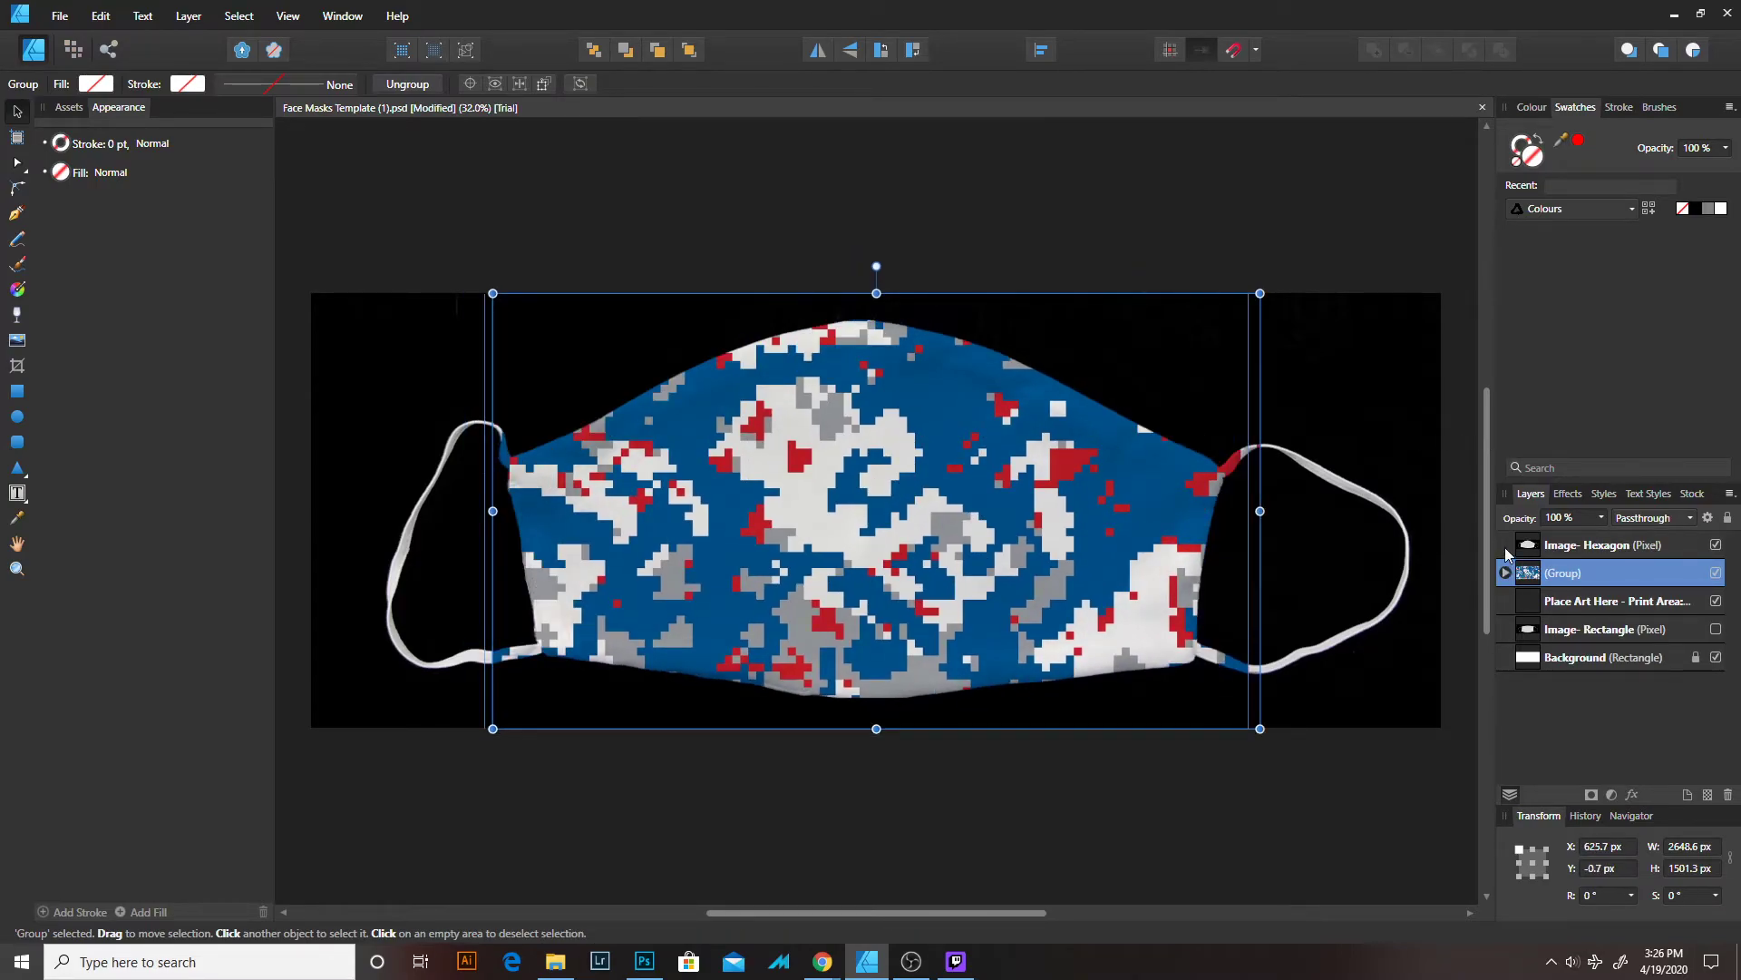
Confirm Image- Hexagon stays on Multiply, then show rulers and add a guide near the top.
left_click(1562, 546)
left_click(1667, 519)
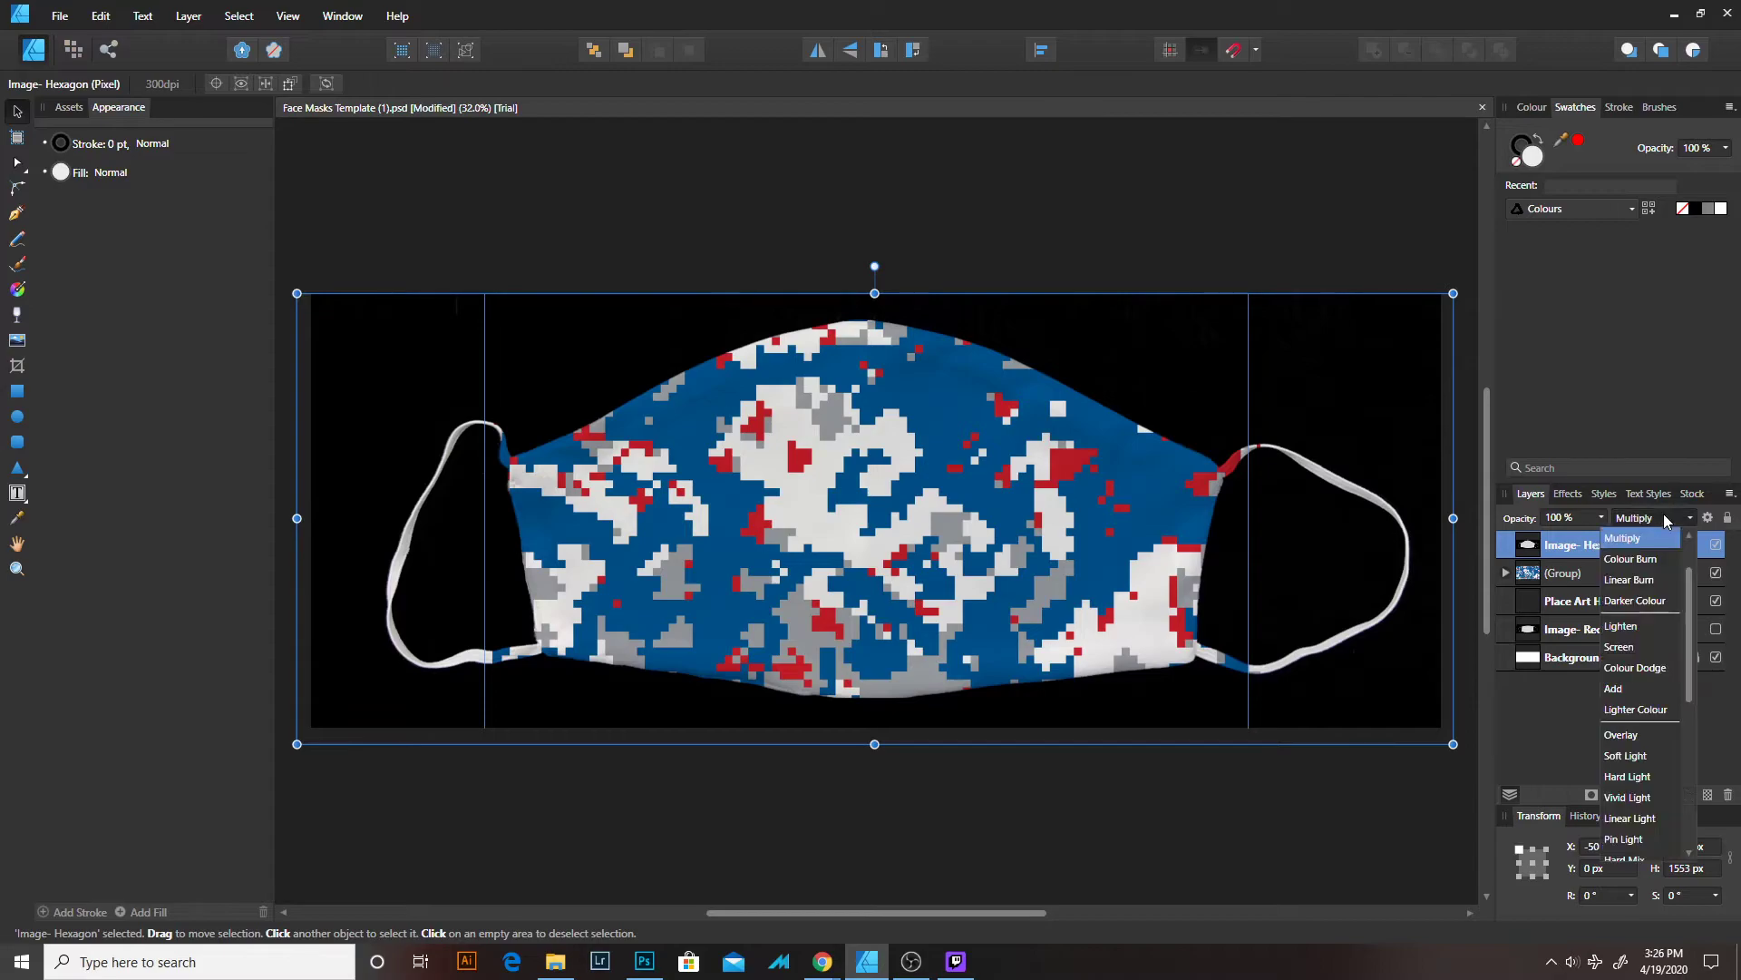
left_click(1560, 547)
left_click(1653, 521)
left_click(1654, 520)
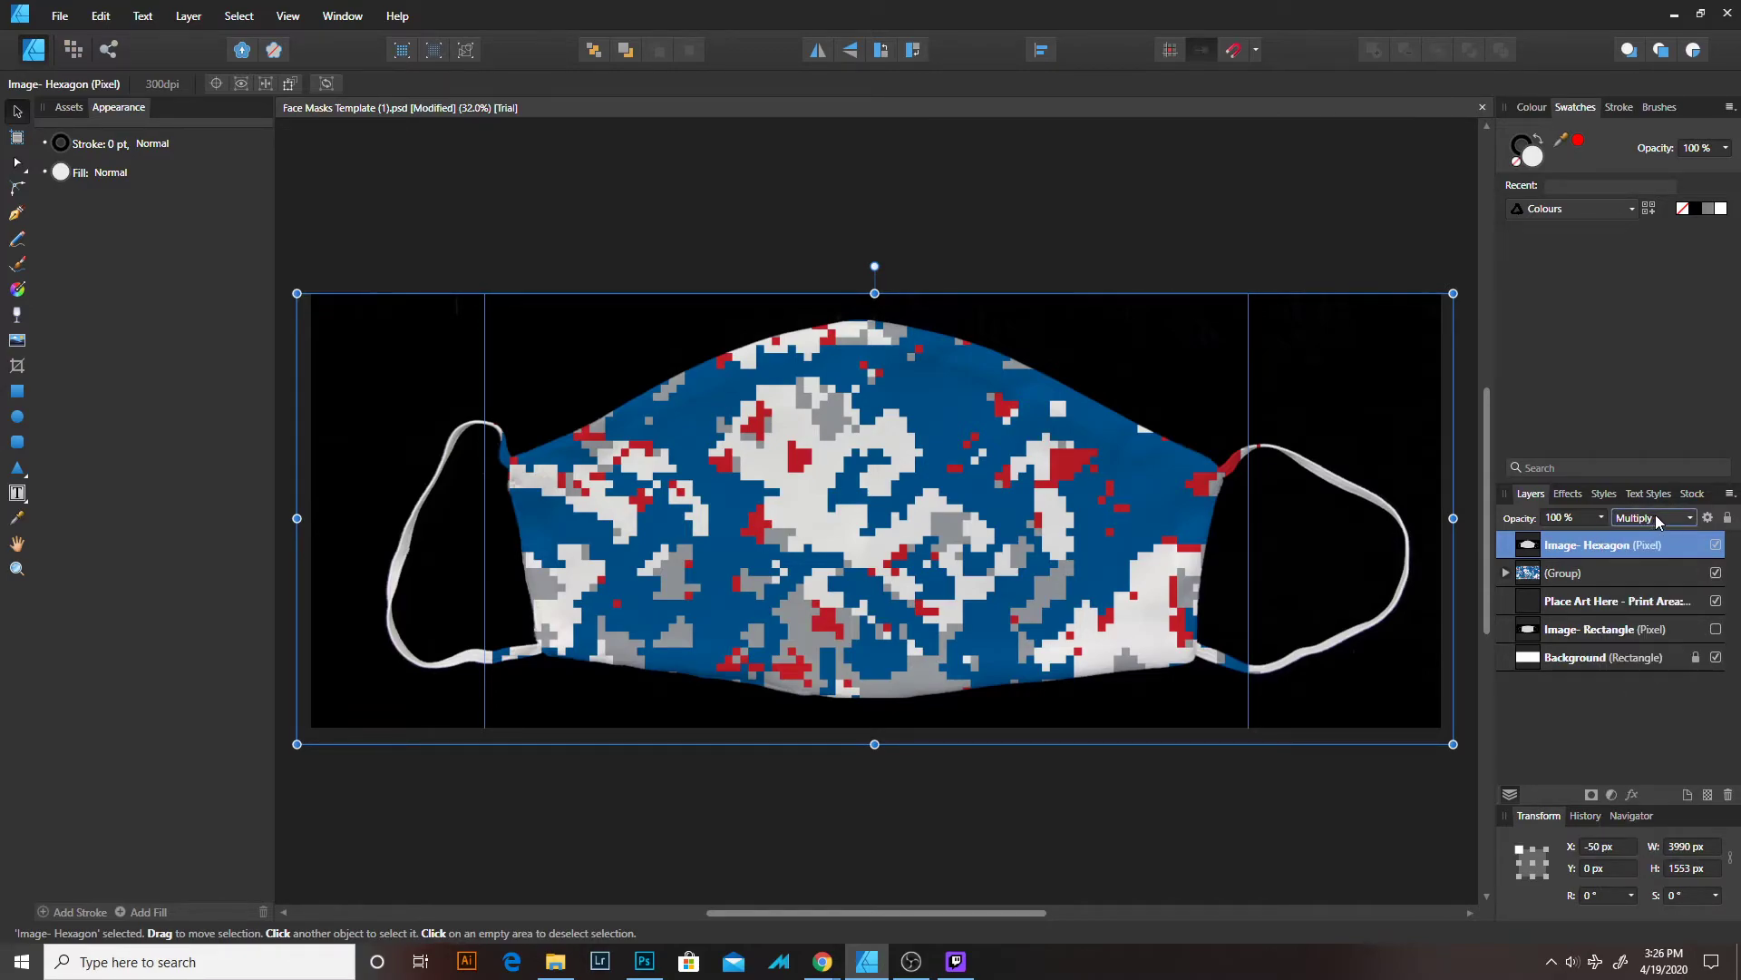
left_click(1569, 575)
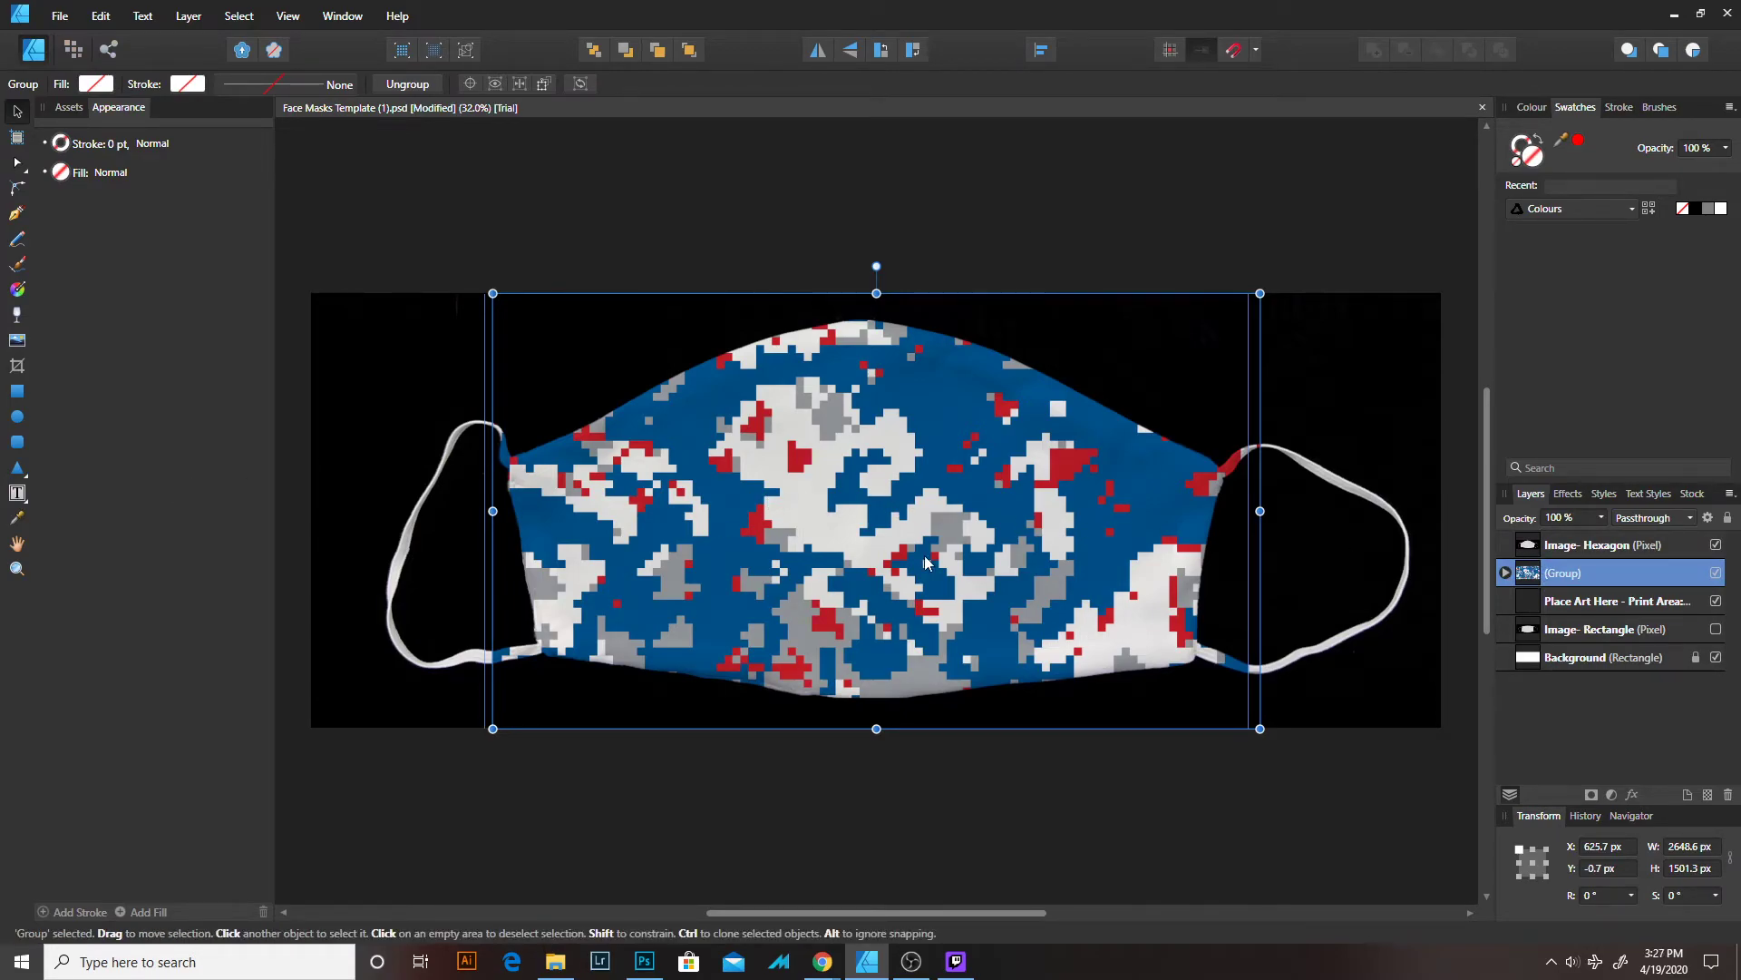
left_click_drag(880, 508, 849, 508)
key("ctrl+z")
key("ctrl+r")
left_click_drag(668, 127, 726, 300)
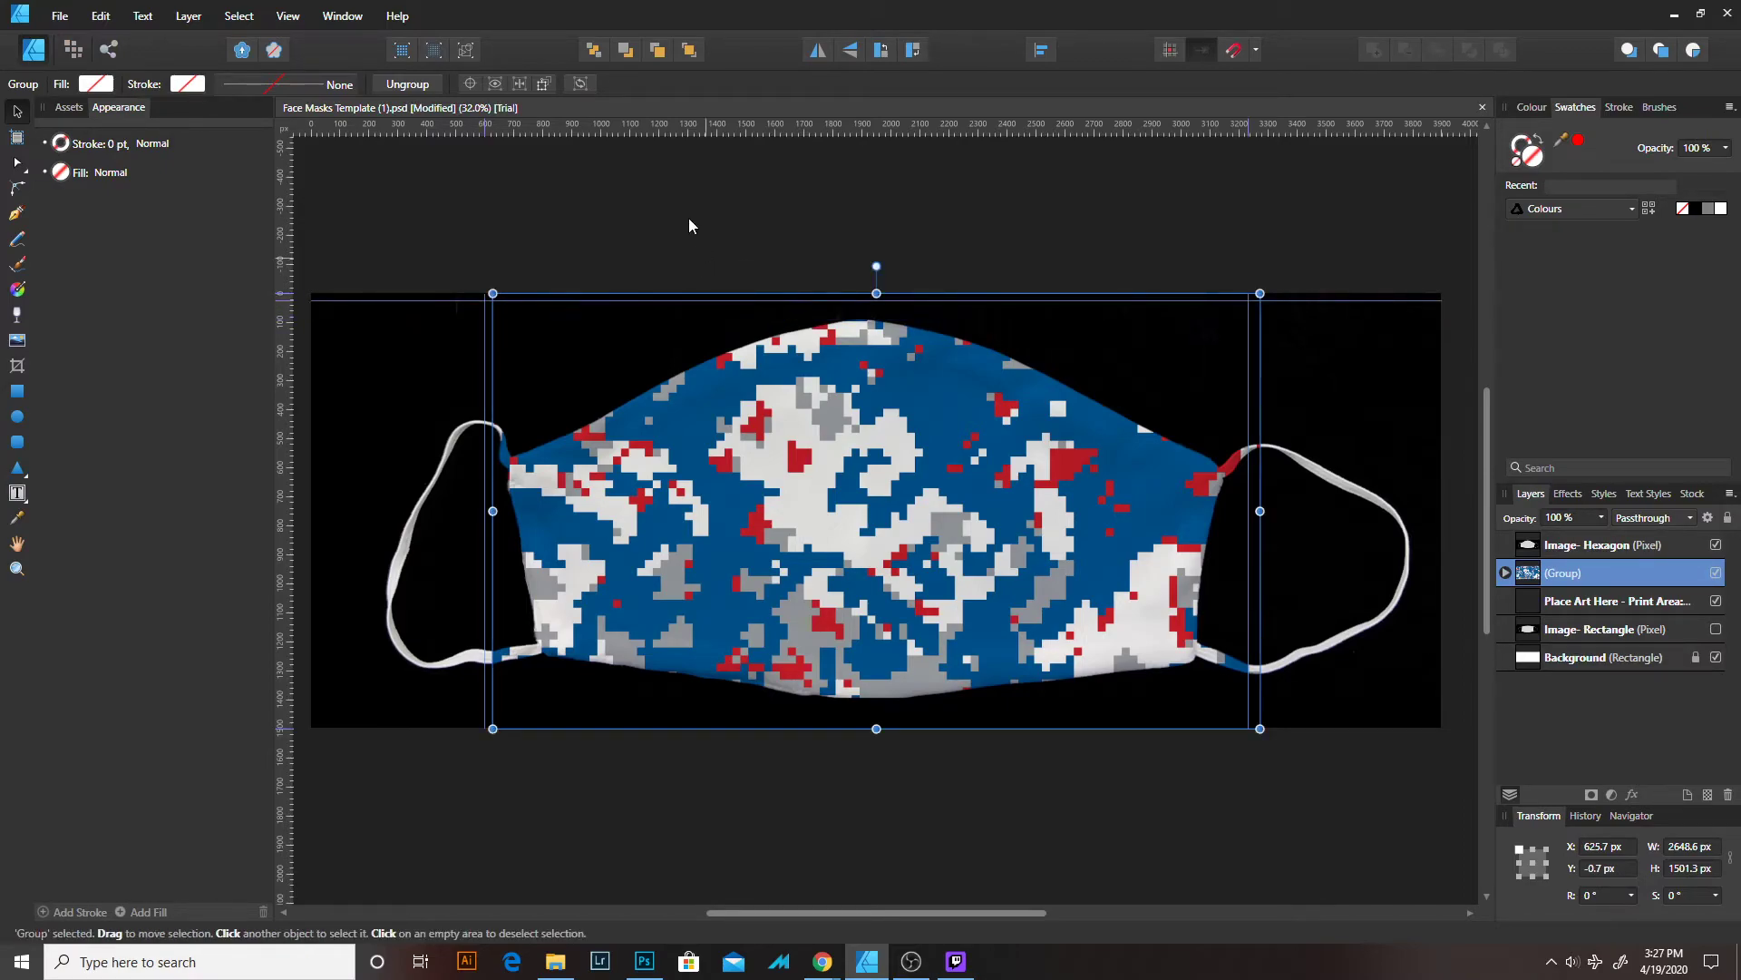
Open Hexagon Face Mask Mockup (2).psd from Downloads in a second tab.
left_click(60, 16)
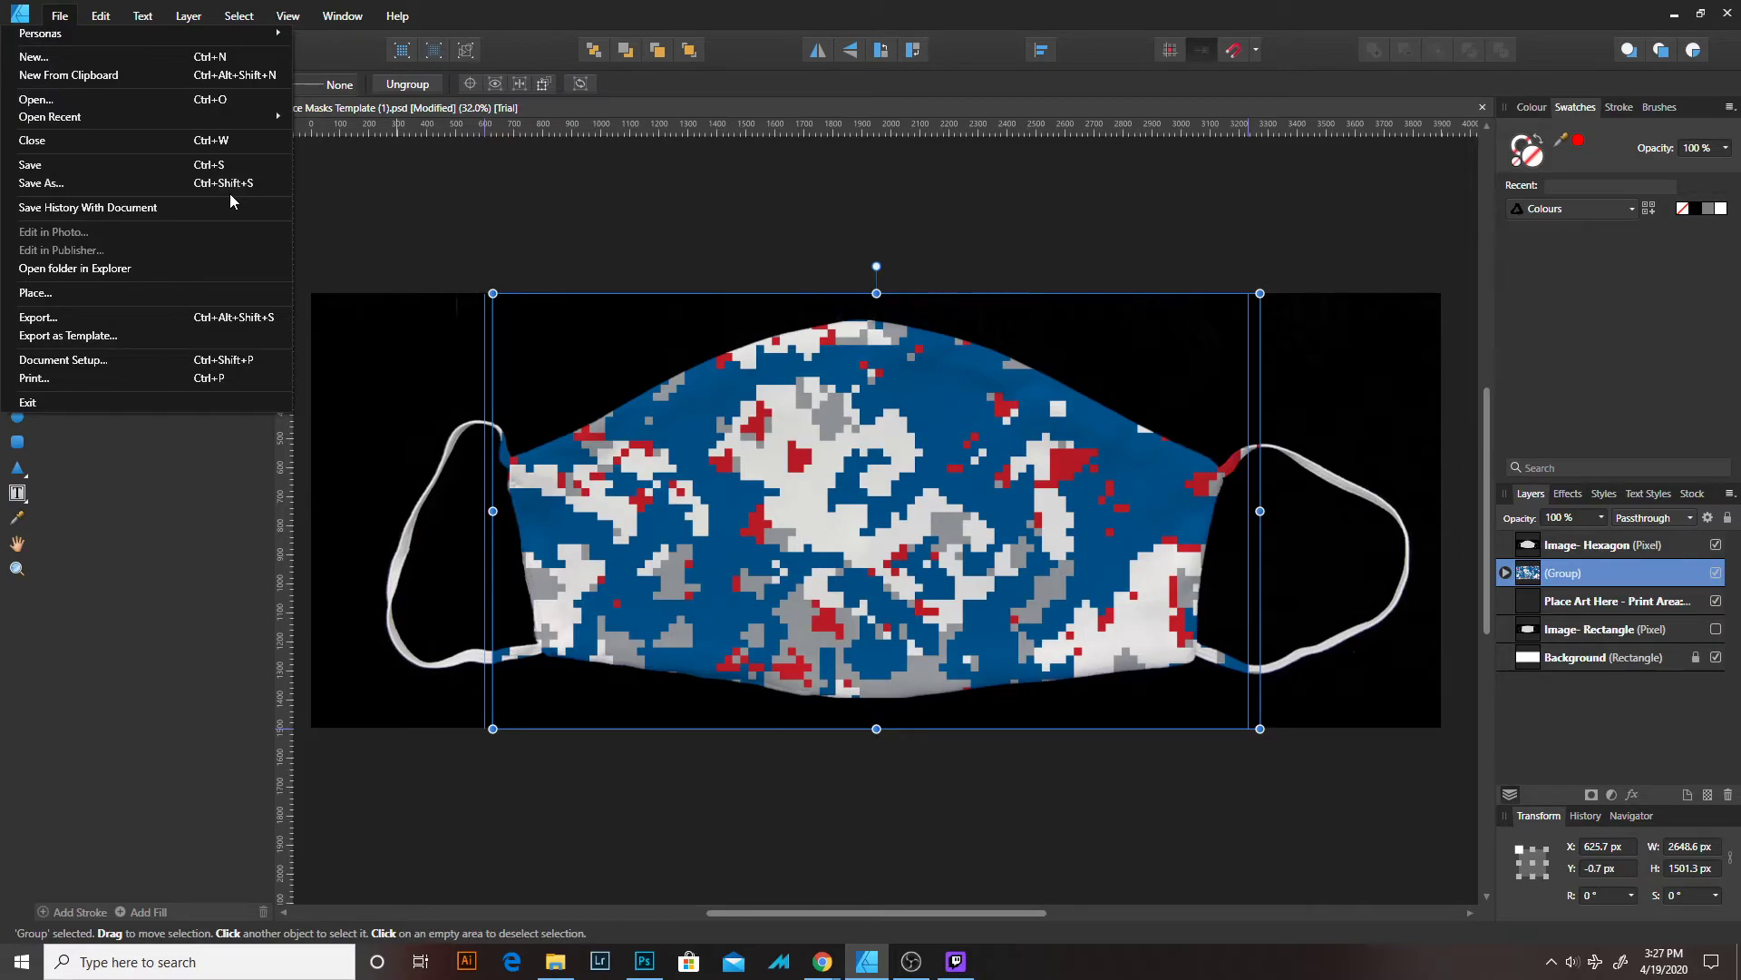
left_click(230, 98)
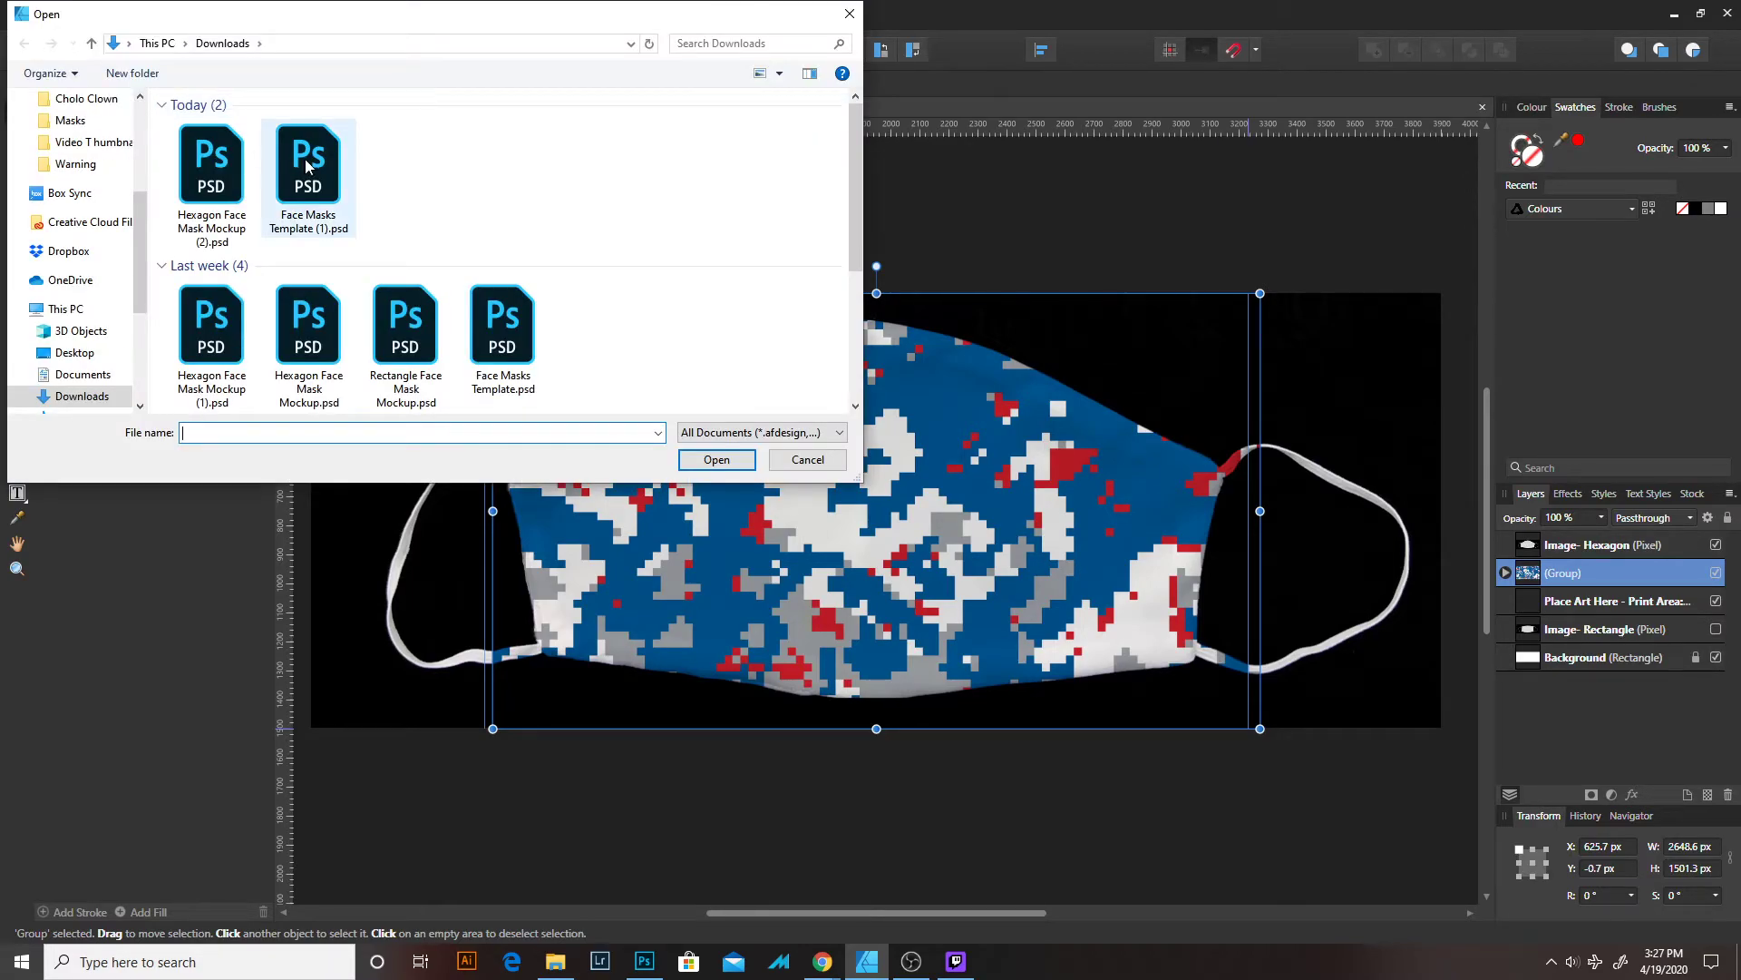
double_click(195, 161)
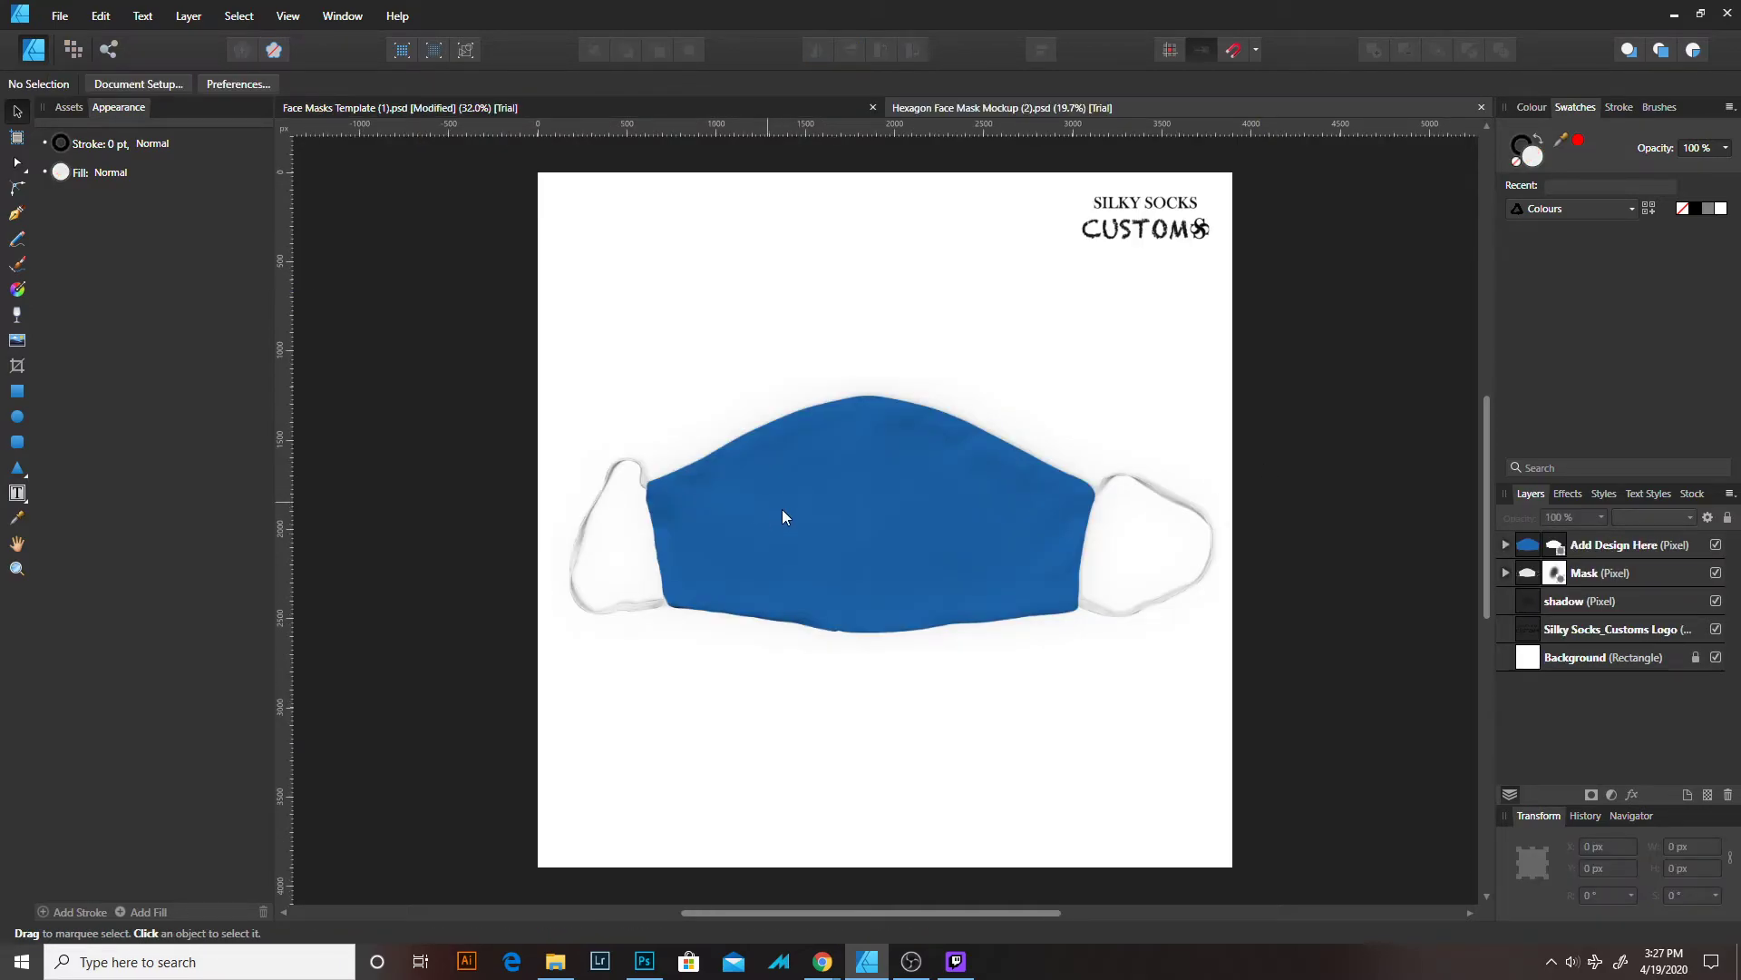
Paste the camo pattern into the mockup and shift it over the mask.
key("ctrl+v")
mouse_move(923, 489)
left_mouse_down()
mouse_move(937, 528)
mouse_move(928, 505)
left_mouse_up()
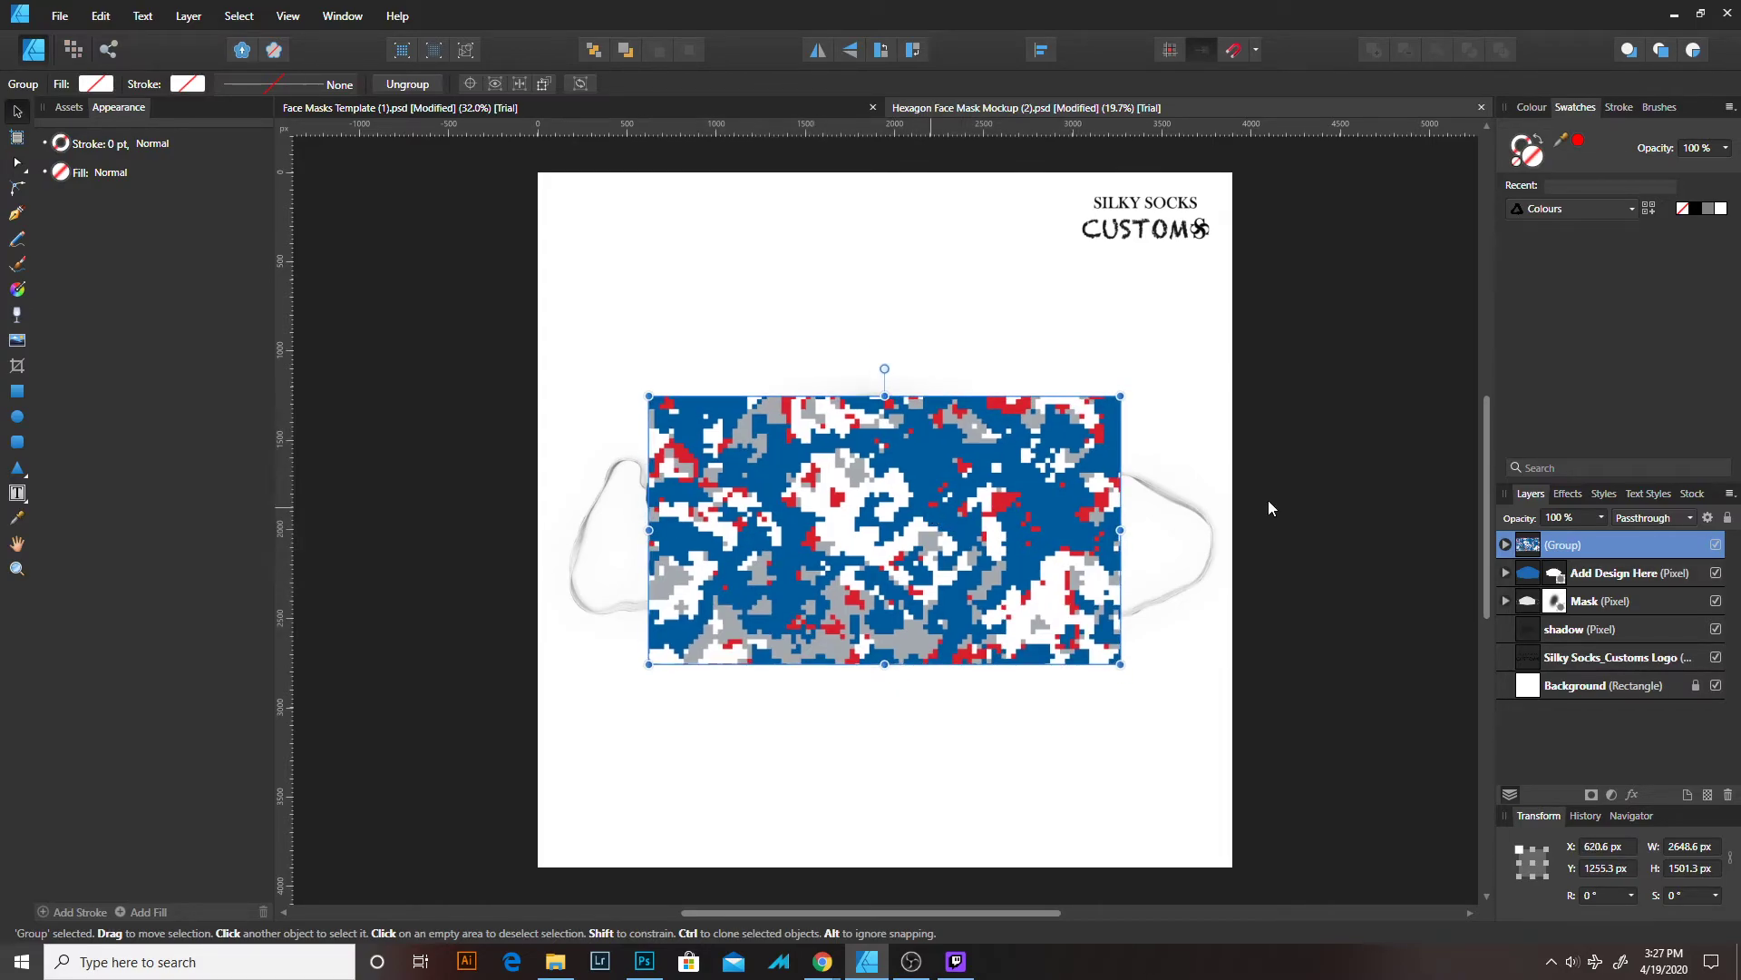
left_click(1561, 577)
right_click(1561, 577)
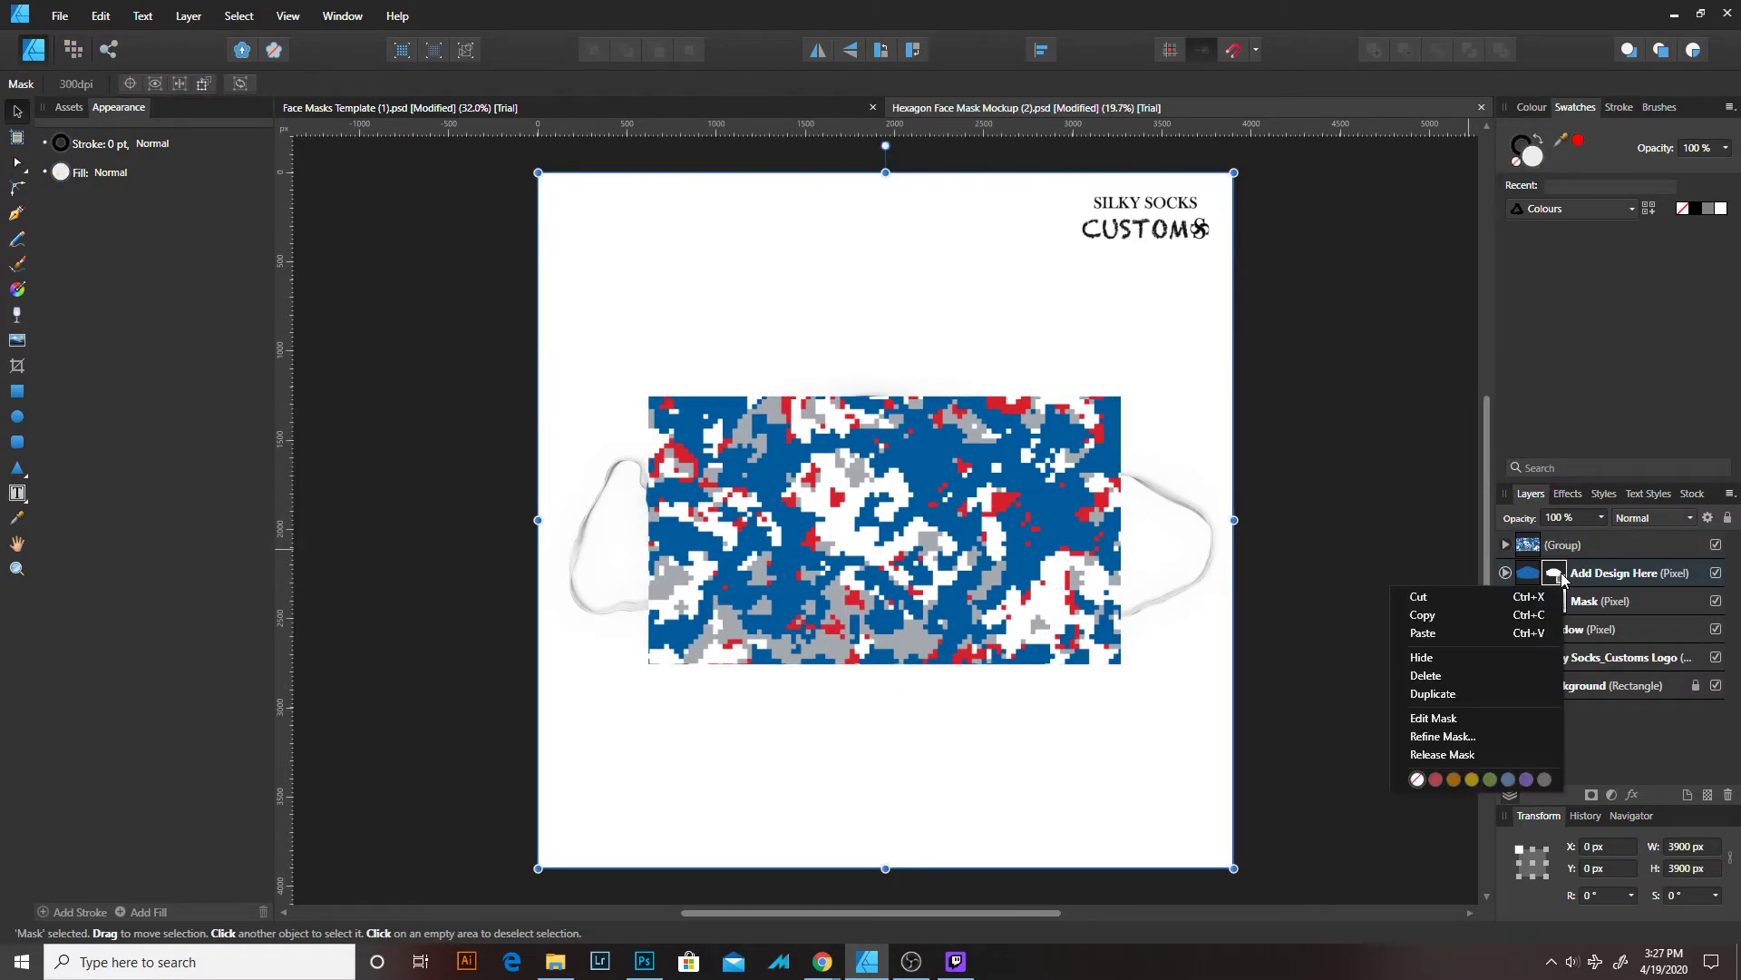
key("Escape")
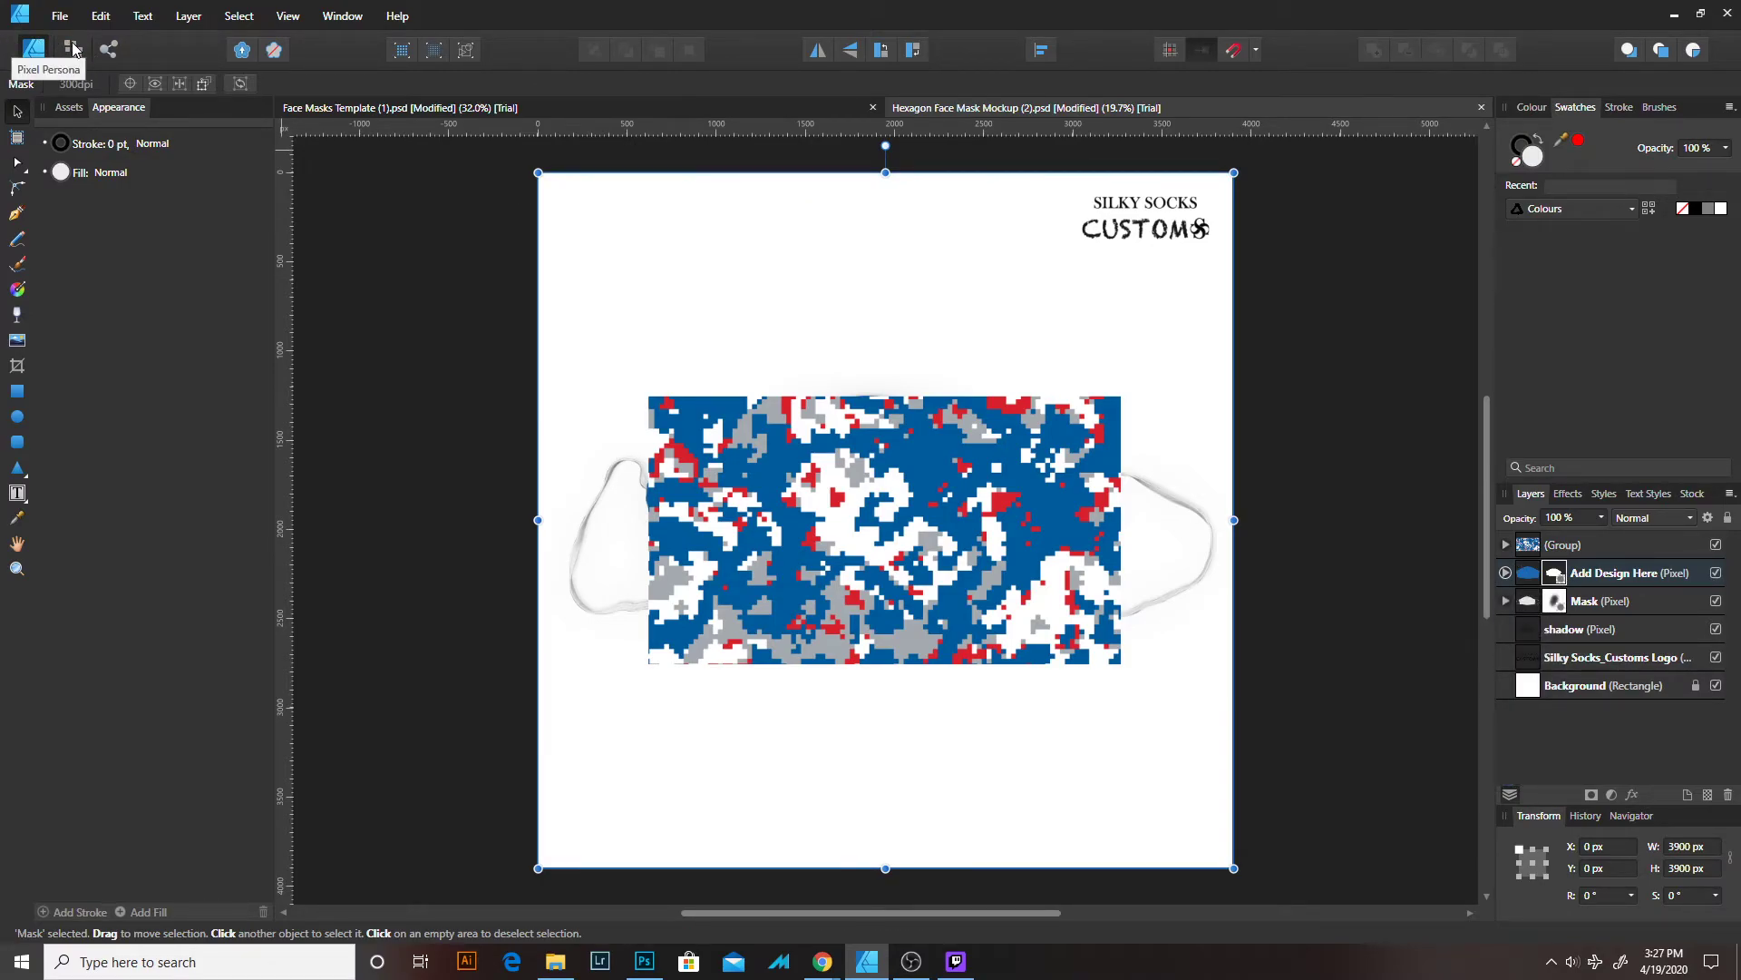
Duplicate the Add Design Here mask and apply the copy to the camo group.
left_click(36, 57)
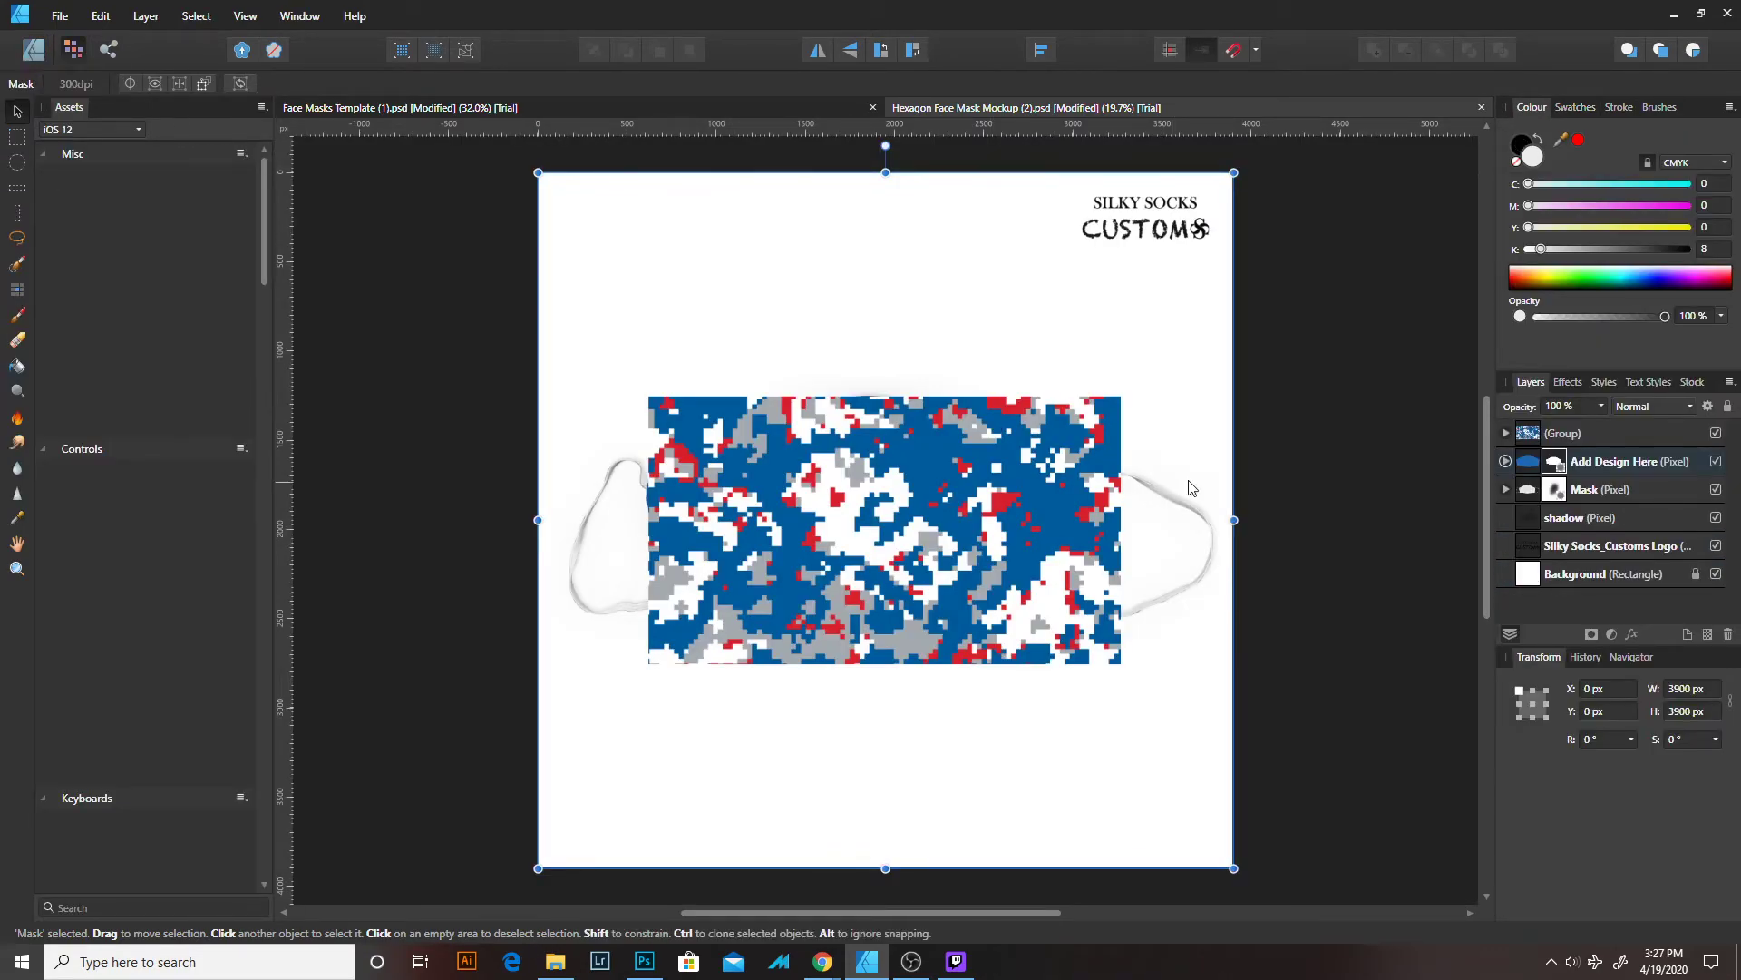
right_click(1554, 466)
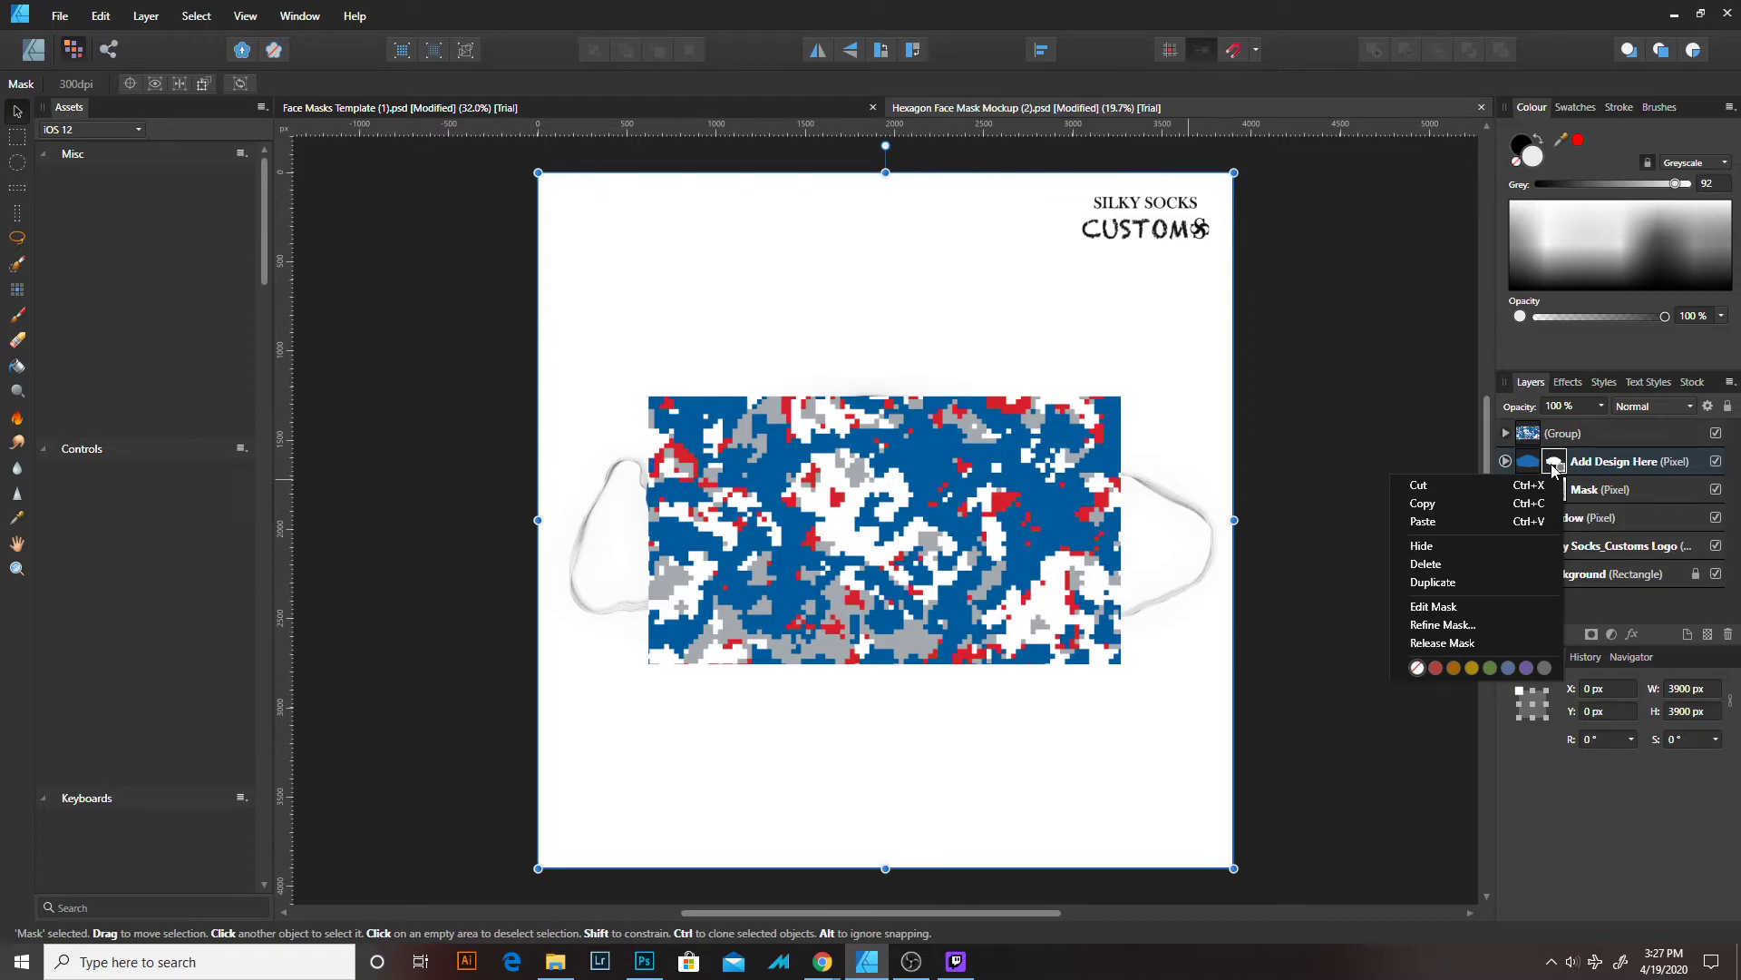
left_click(1554, 466)
right_click(1553, 466)
left_click(1462, 582)
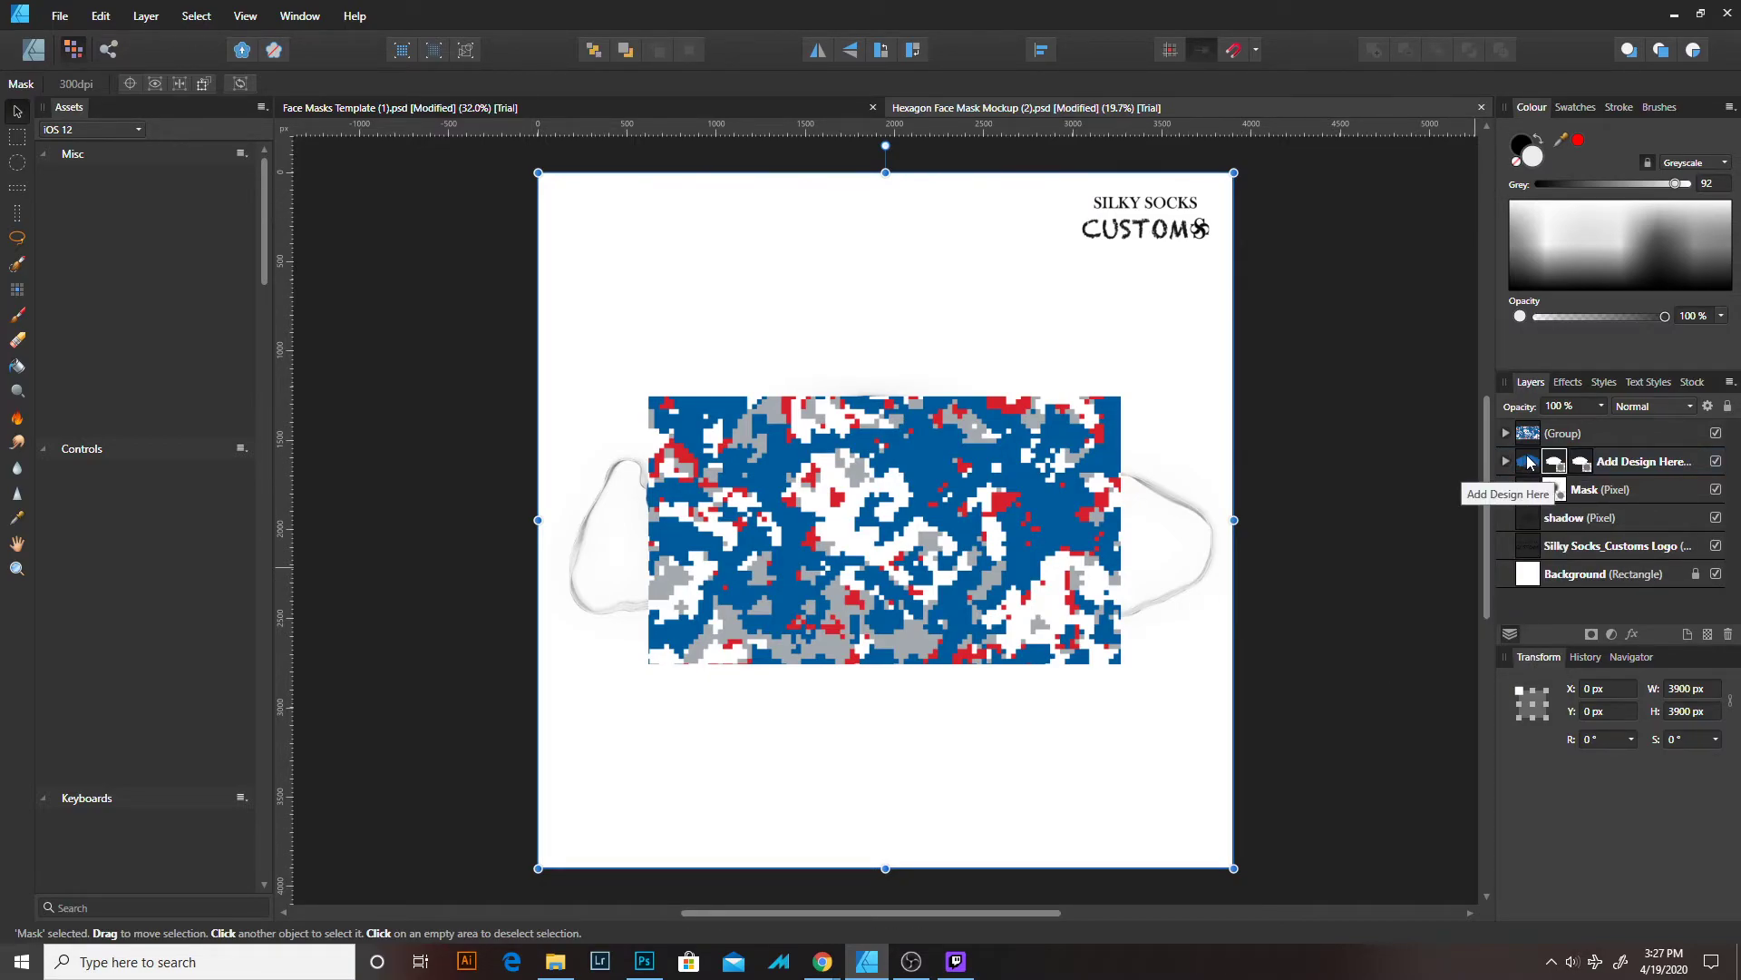
left_click(1506, 461)
left_click(1506, 461)
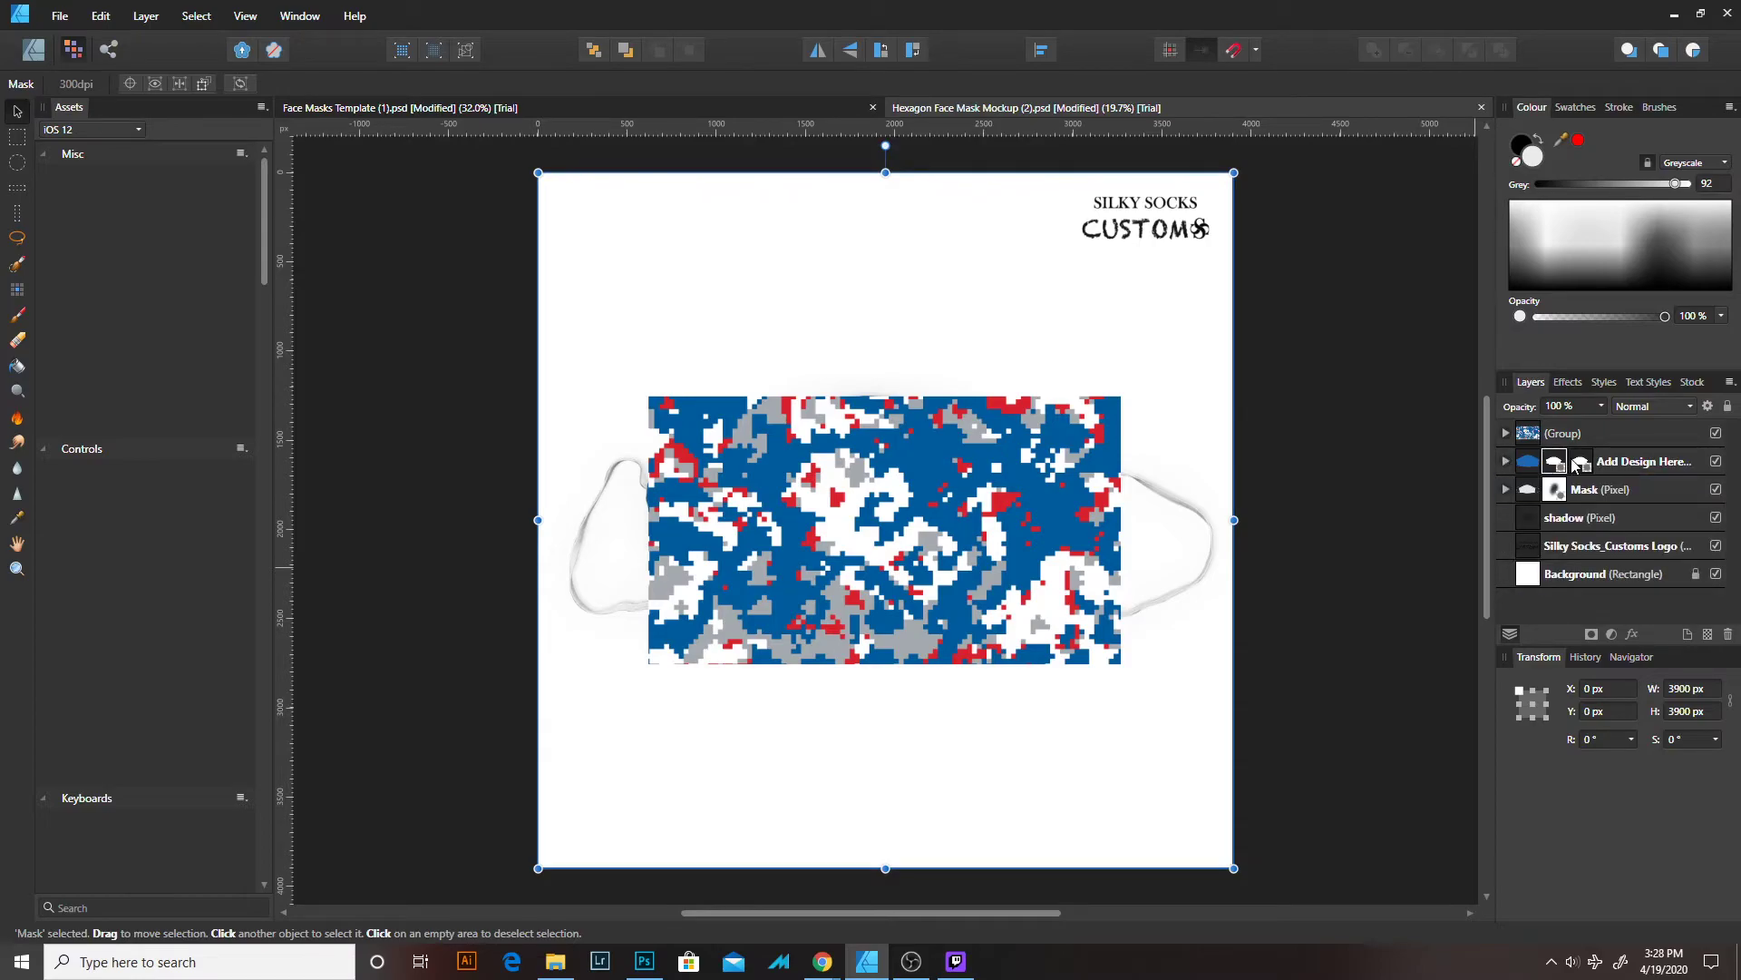
left_click_drag(1577, 465, 1542, 451)
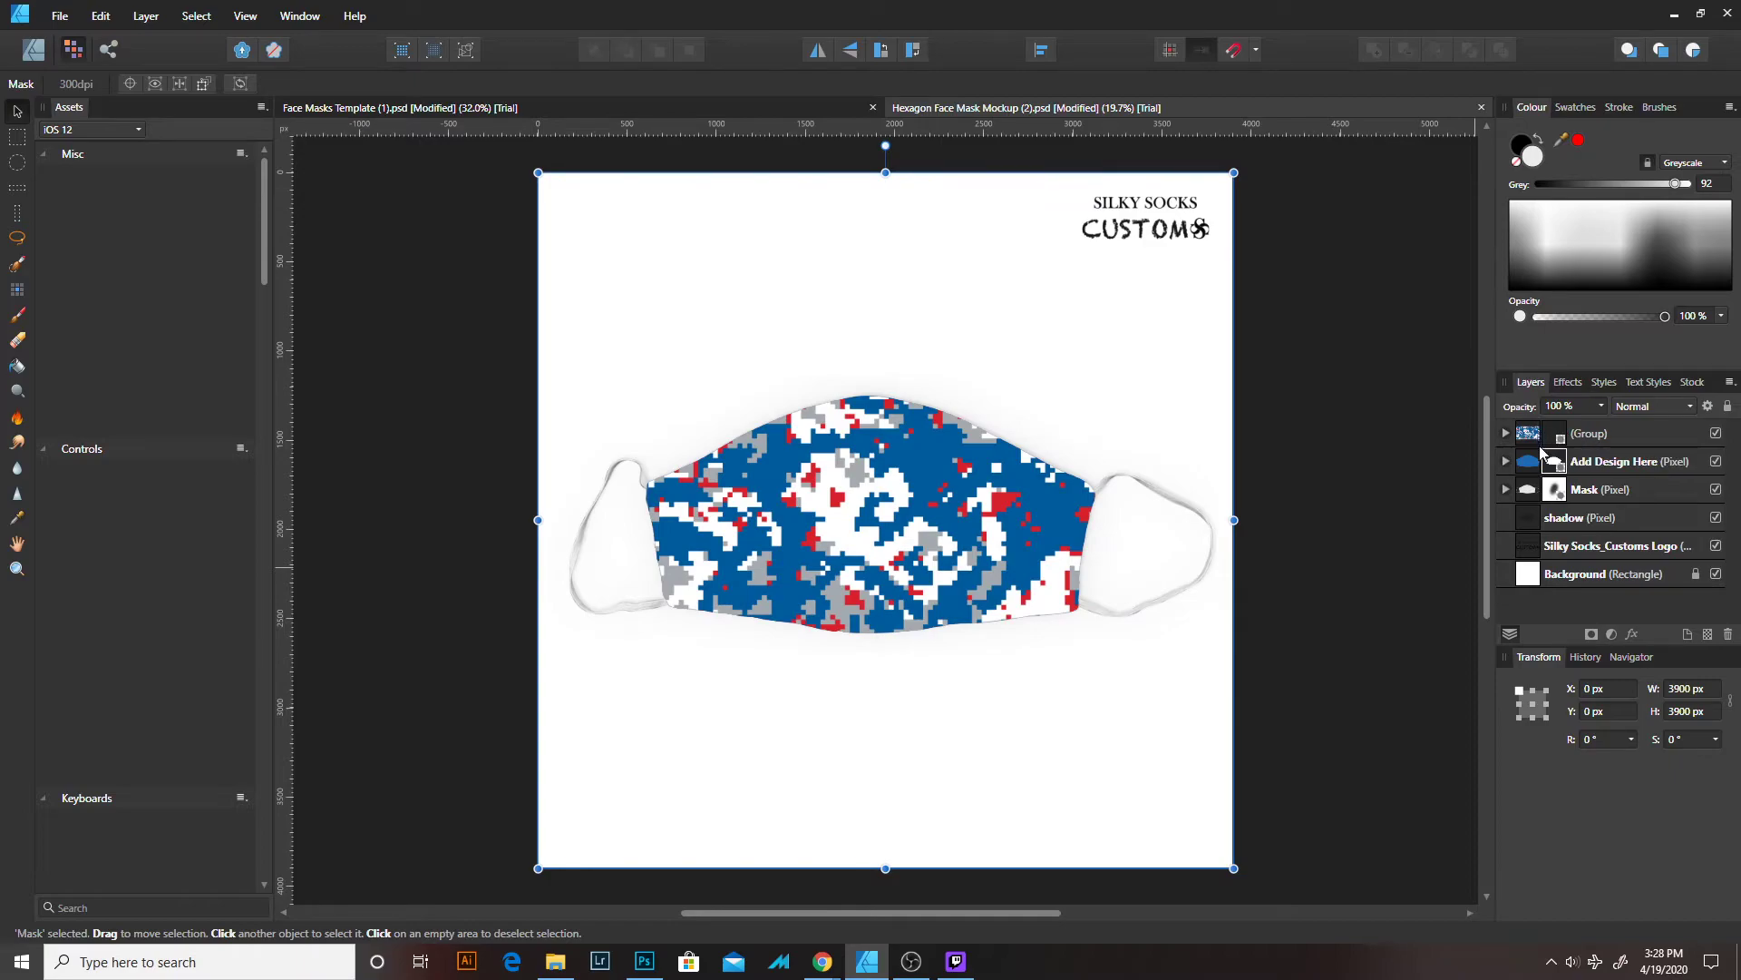
Hide the Add Design Here layer and move the mask shape down and left.
left_click(1716, 463)
left_click(1506, 460)
left_click(1506, 461)
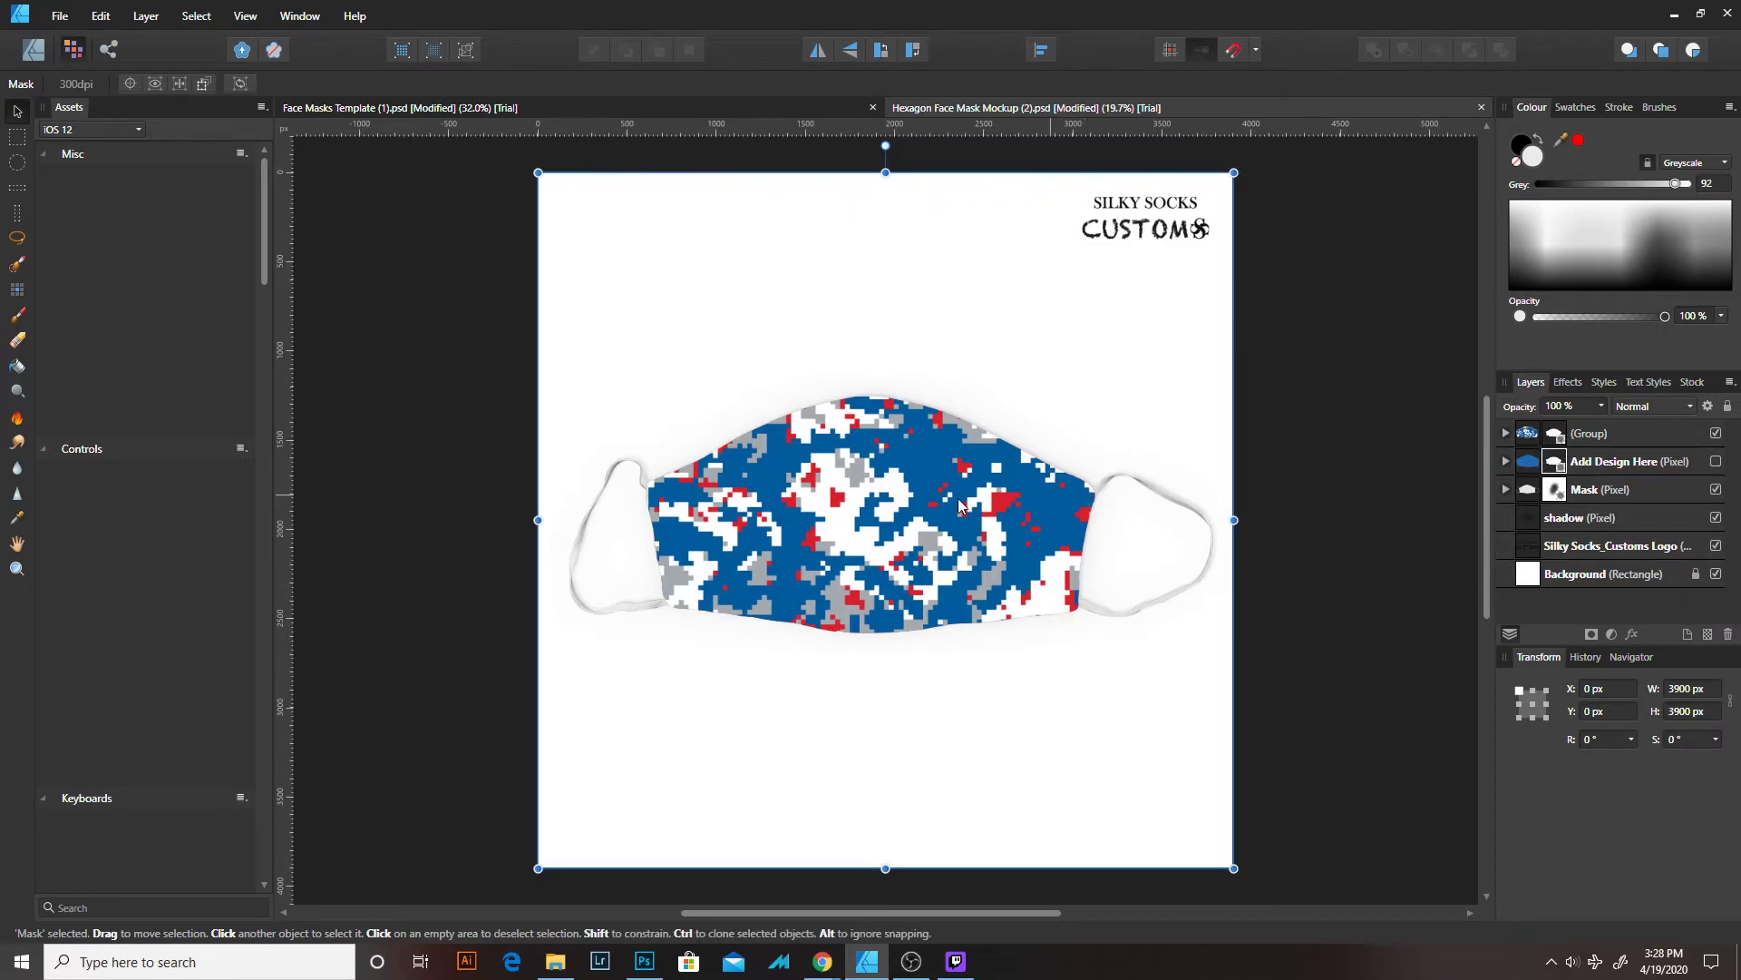
left_click_drag(949, 514, 937, 558)
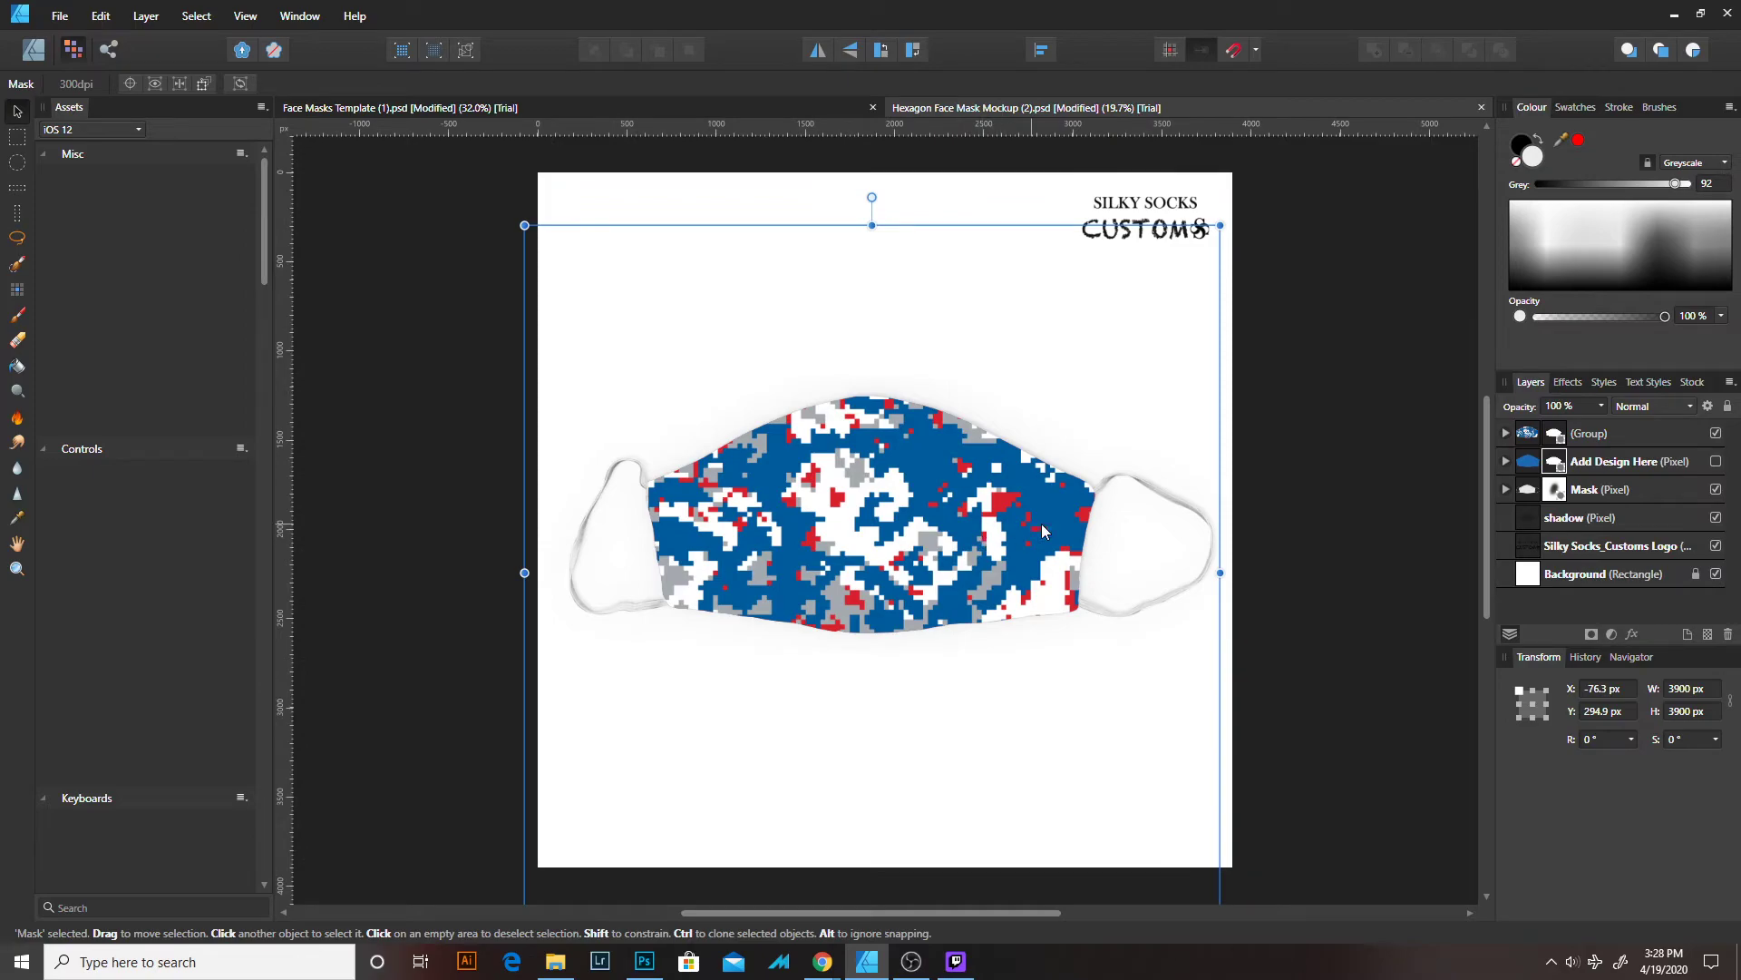
Select the camo design group, nudge it into place over the mask, and reselect it.
left_click(1529, 432)
left_click(1531, 423)
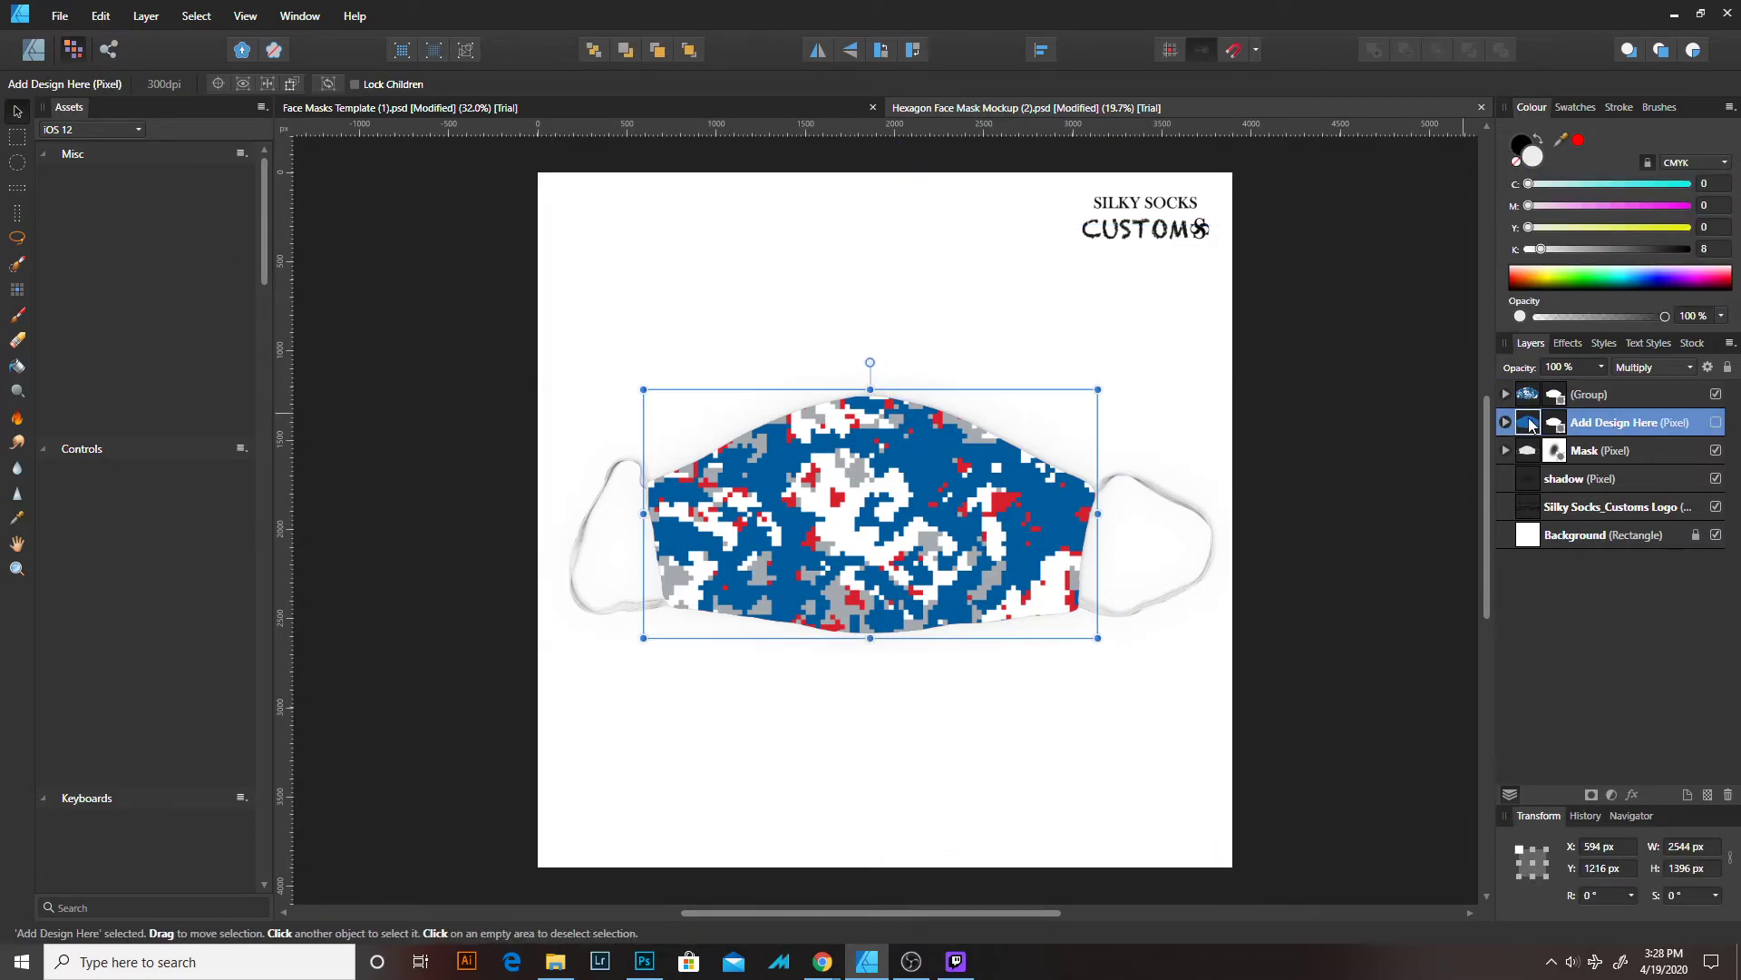
left_click(1542, 393)
mouse_move(803, 544)
left_mouse_down()
mouse_move(735, 574)
mouse_move(798, 526)
left_mouse_up()
left_click(1100, 342)
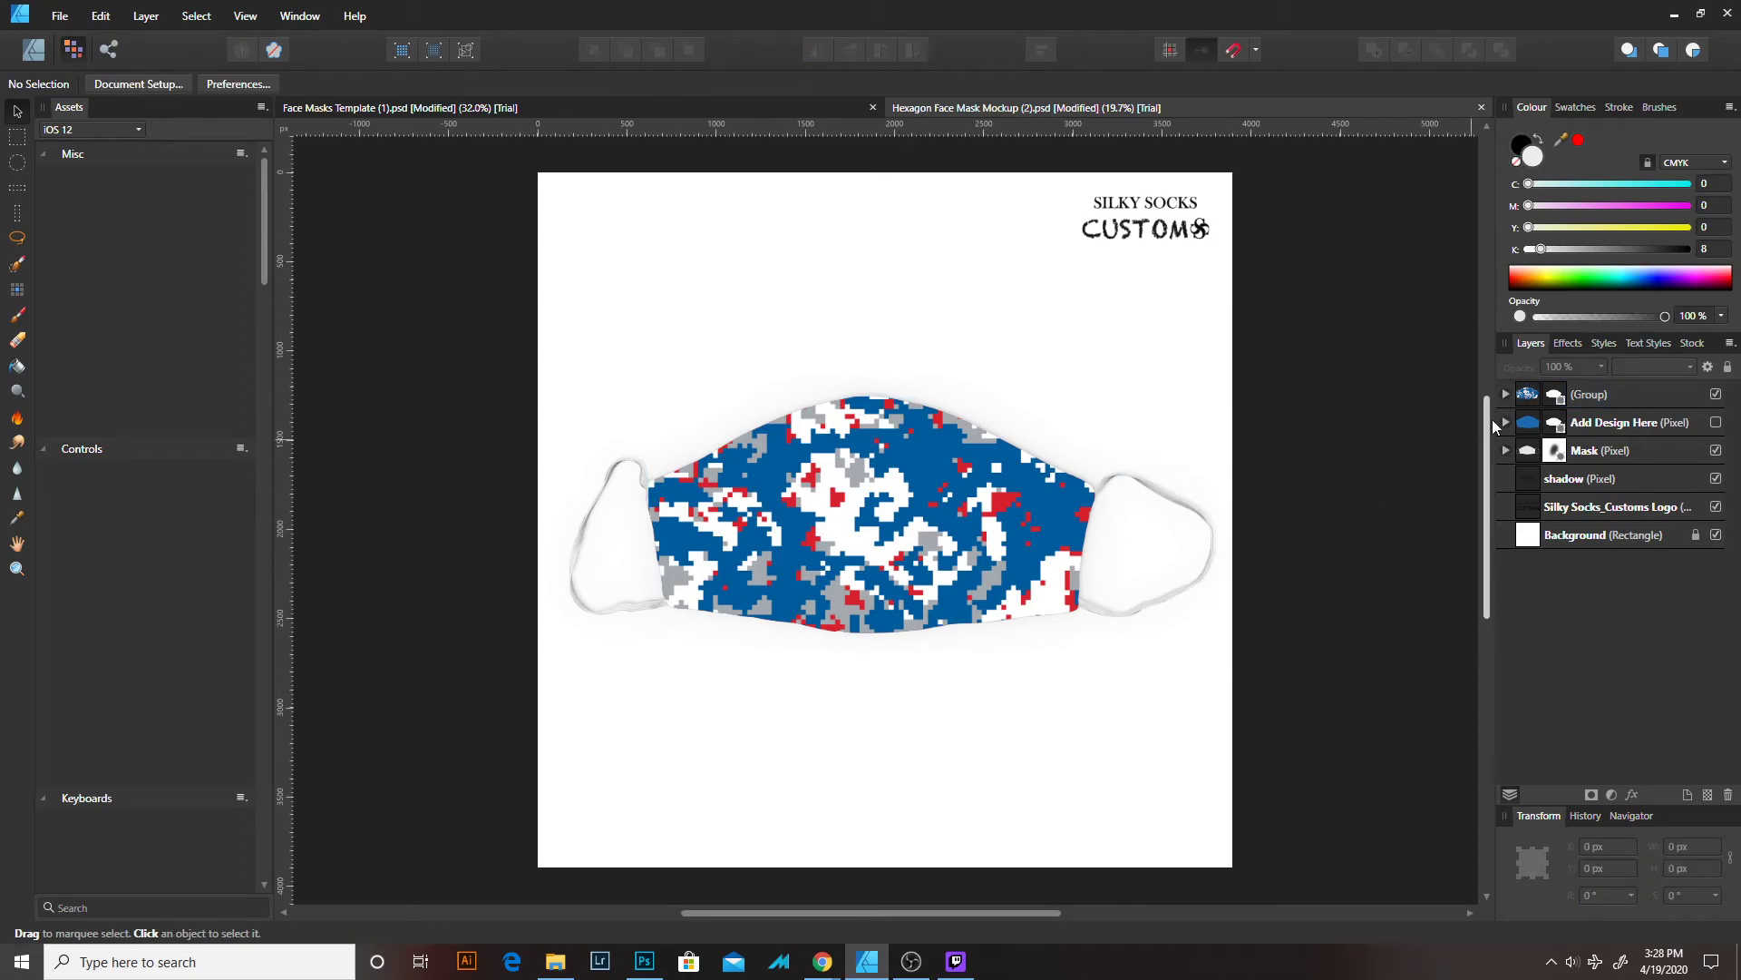
left_click(1538, 394)
Undo the accidental camo move, select the mask layer, and fit the whole page in view.
key("ctrl+alt+0")
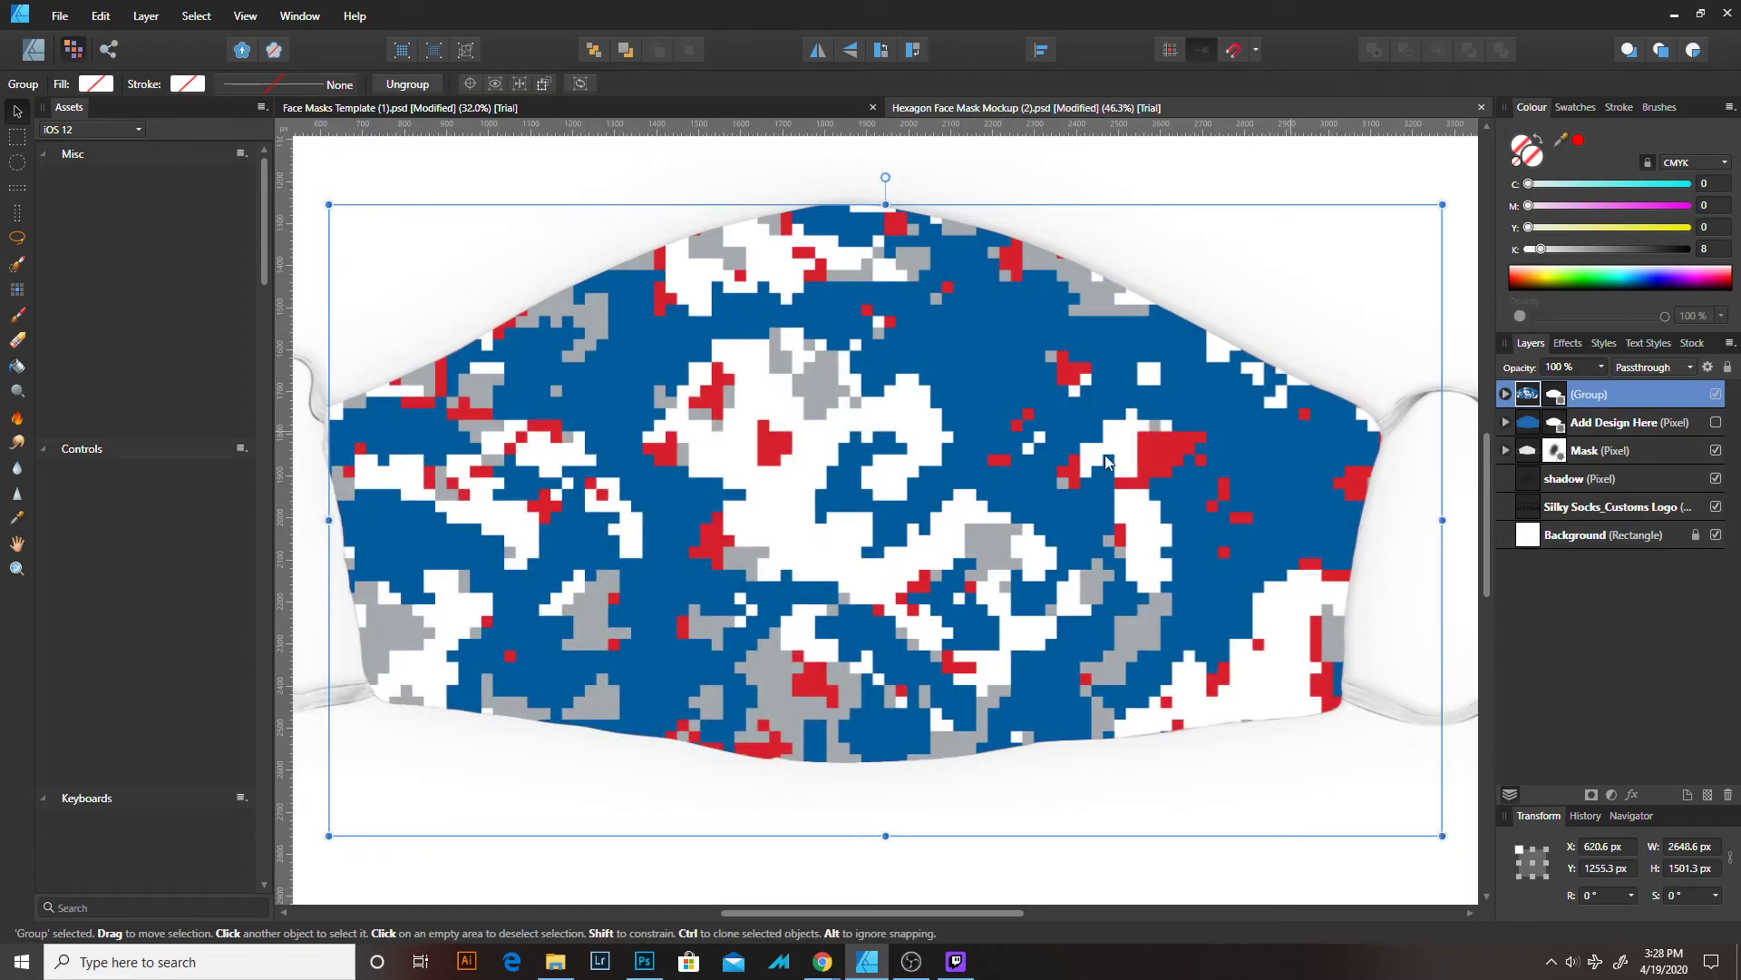
left_click_drag(754, 463, 667, 582)
key("ctrl+z")
key("ctrl+d")
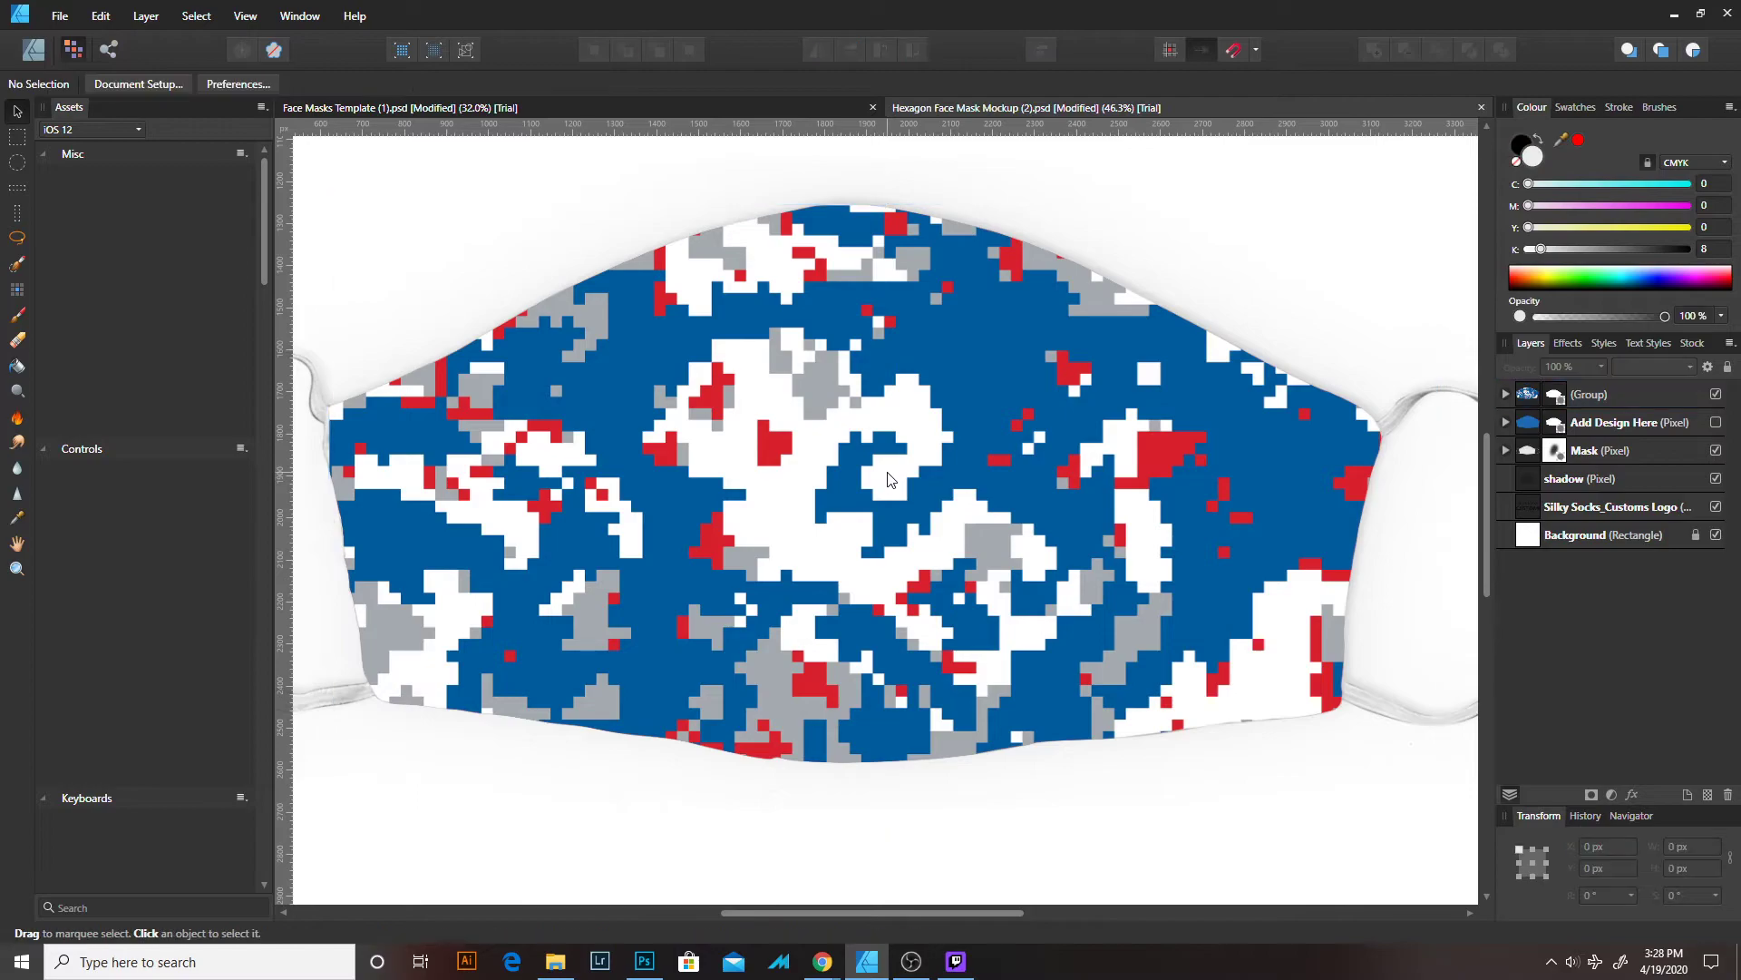
left_click(891, 461)
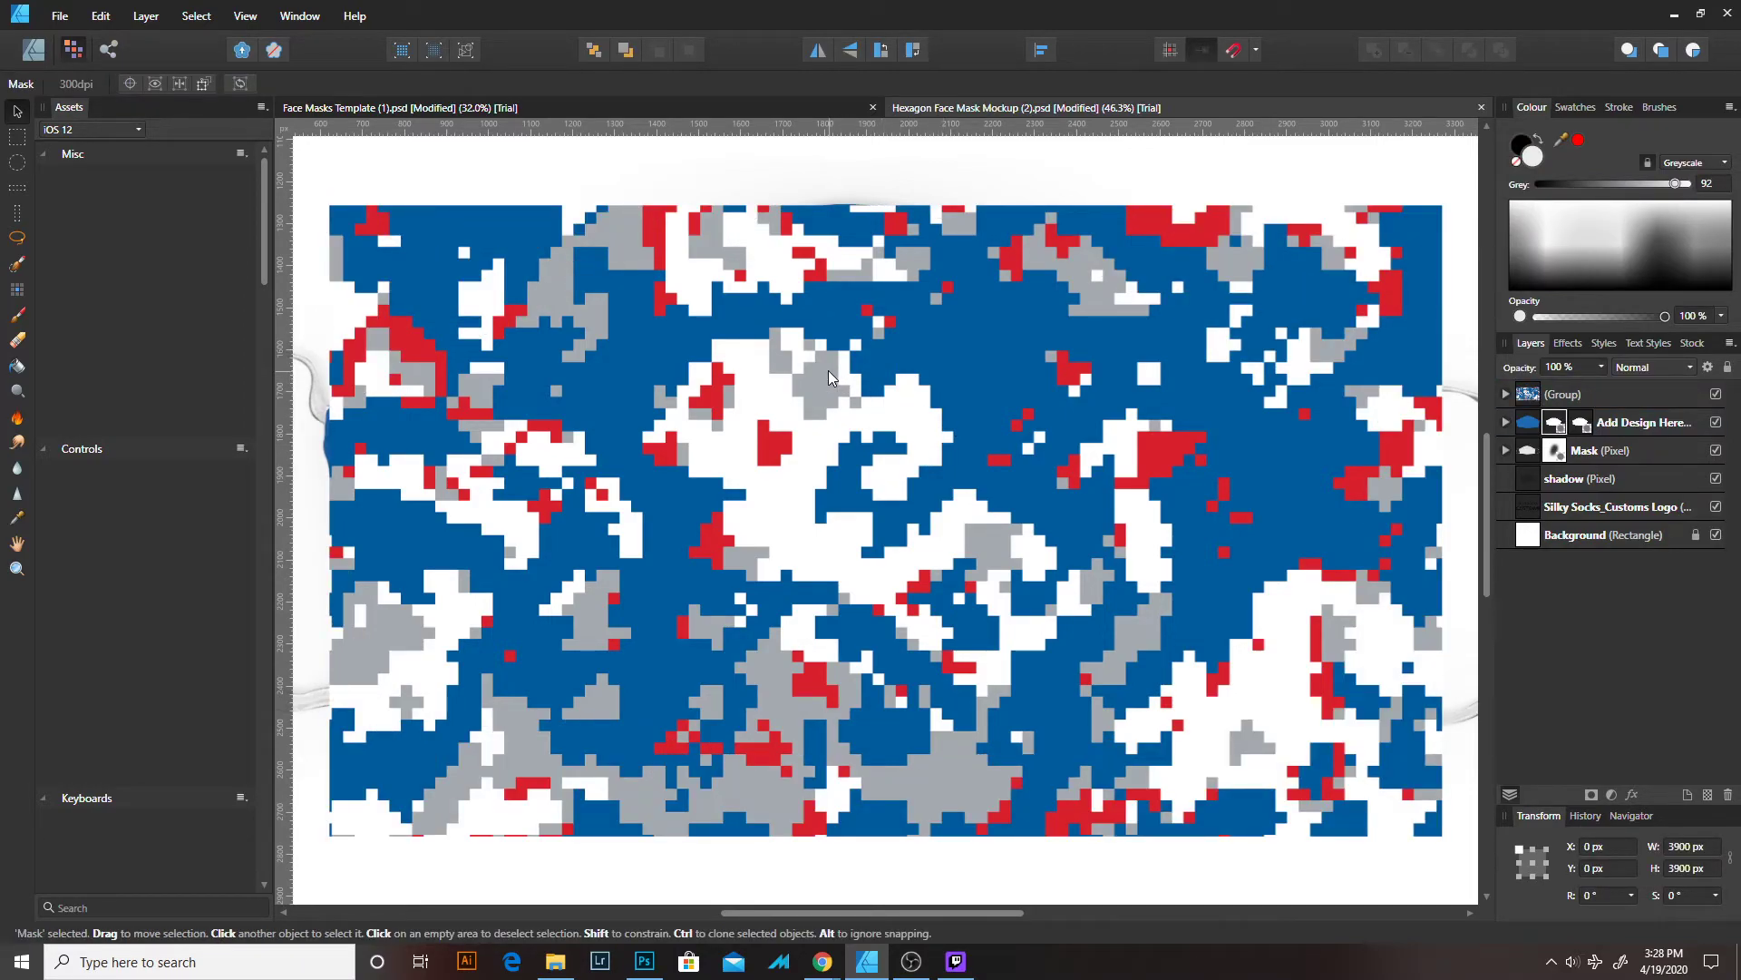
key("ctrl+0")
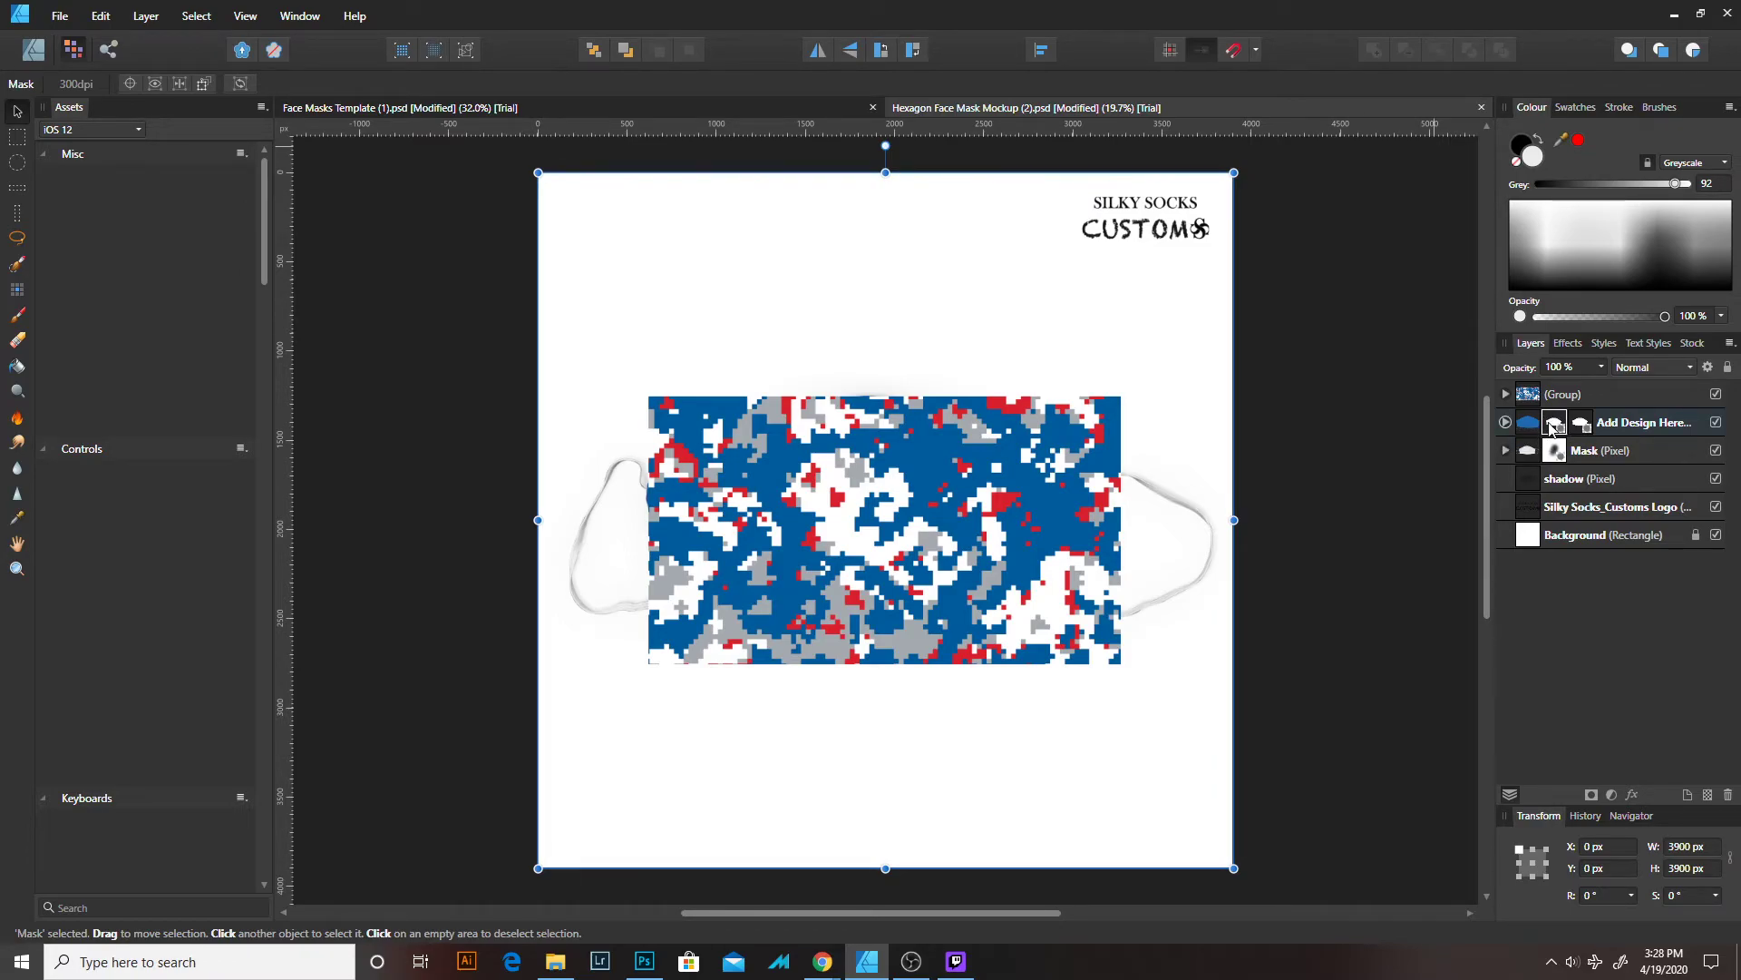
Nest the mask layer into the camo group, then compare with the Face Masks Template document.
left_click_drag(1554, 427, 1545, 399)
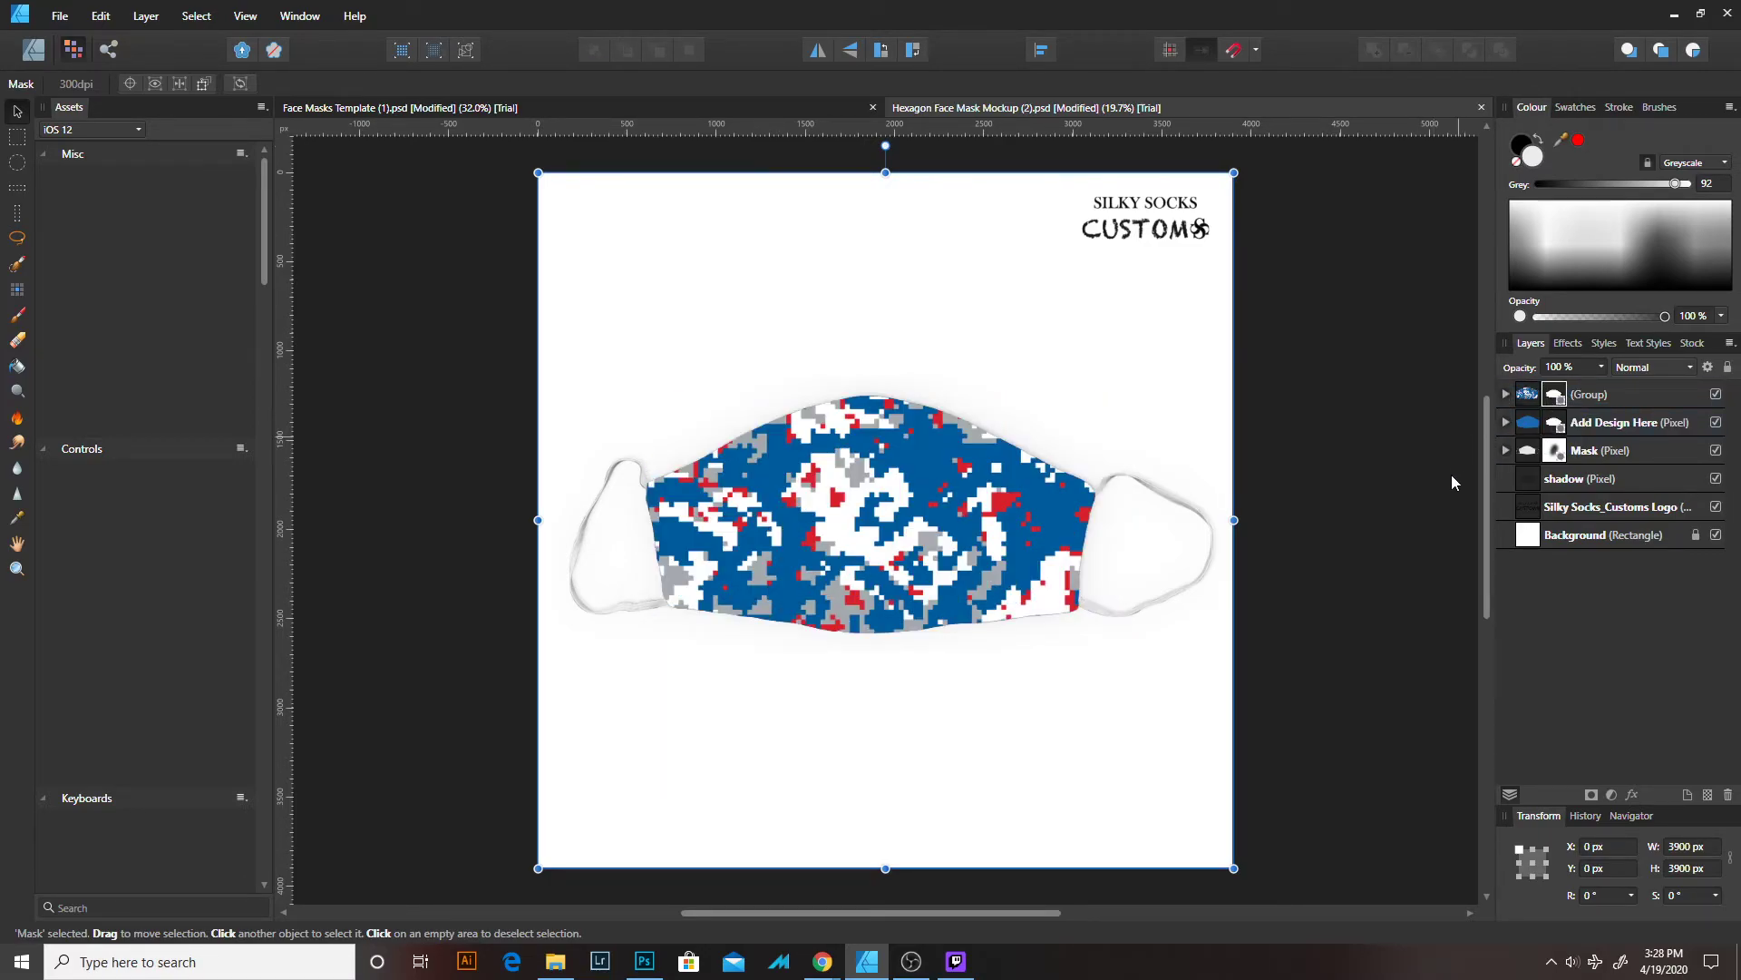
left_click(325, 110)
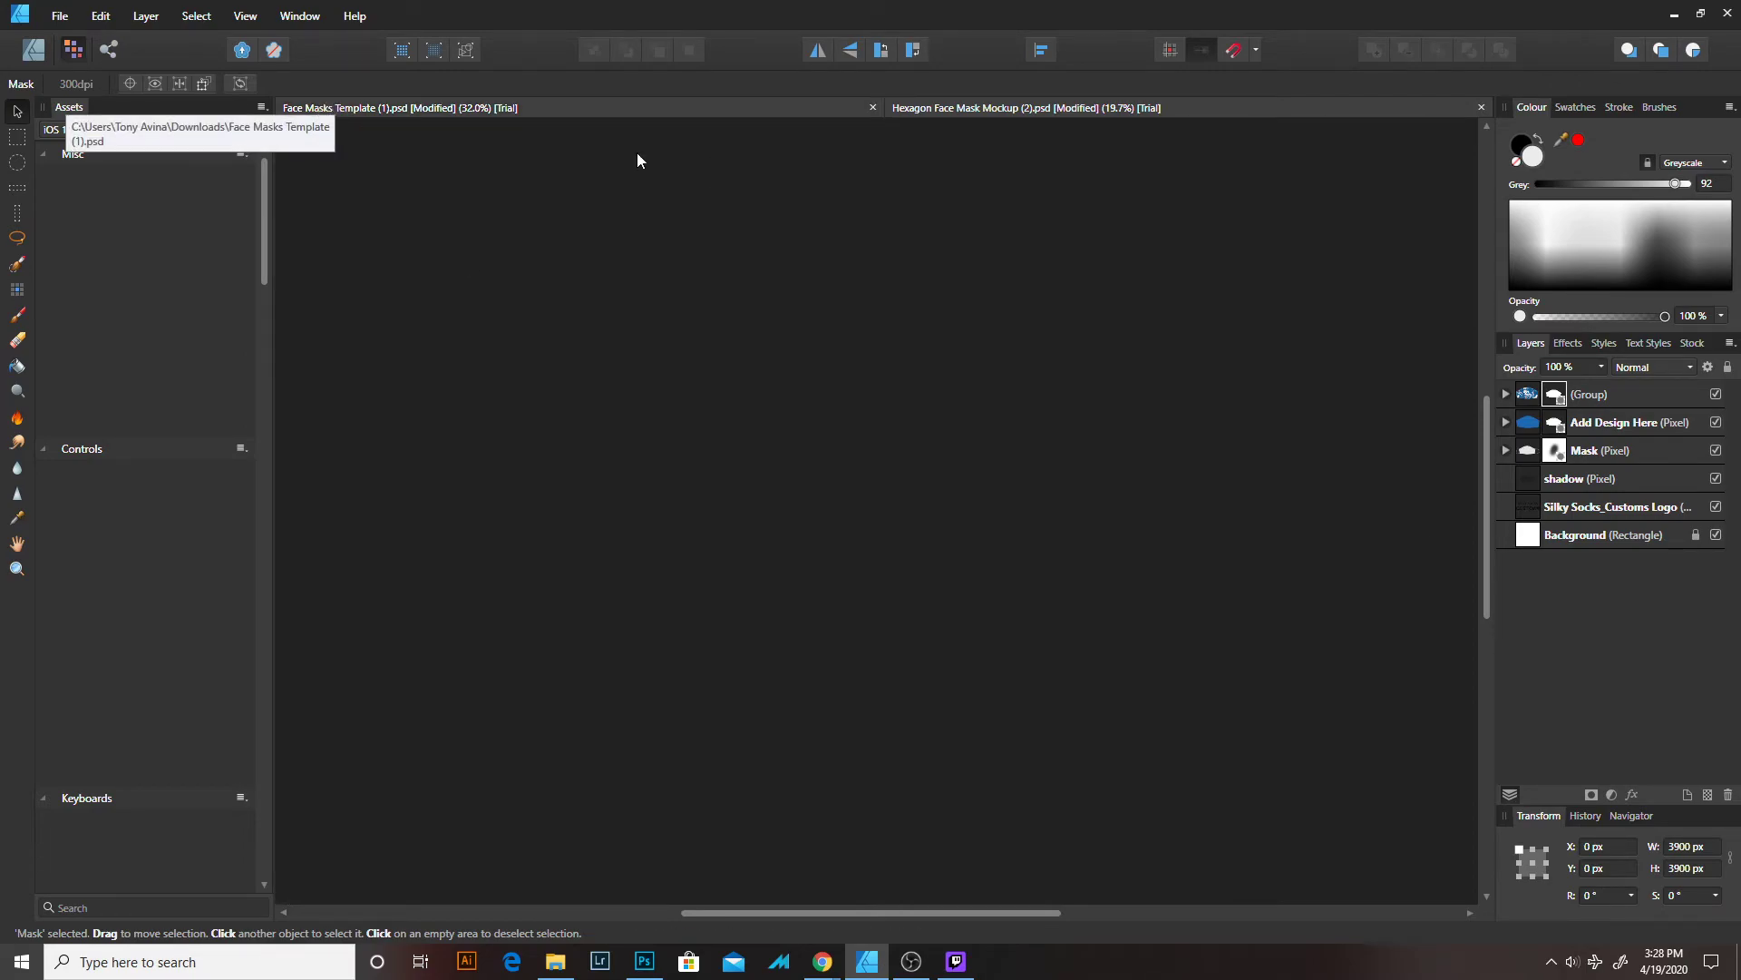
left_click(987, 107)
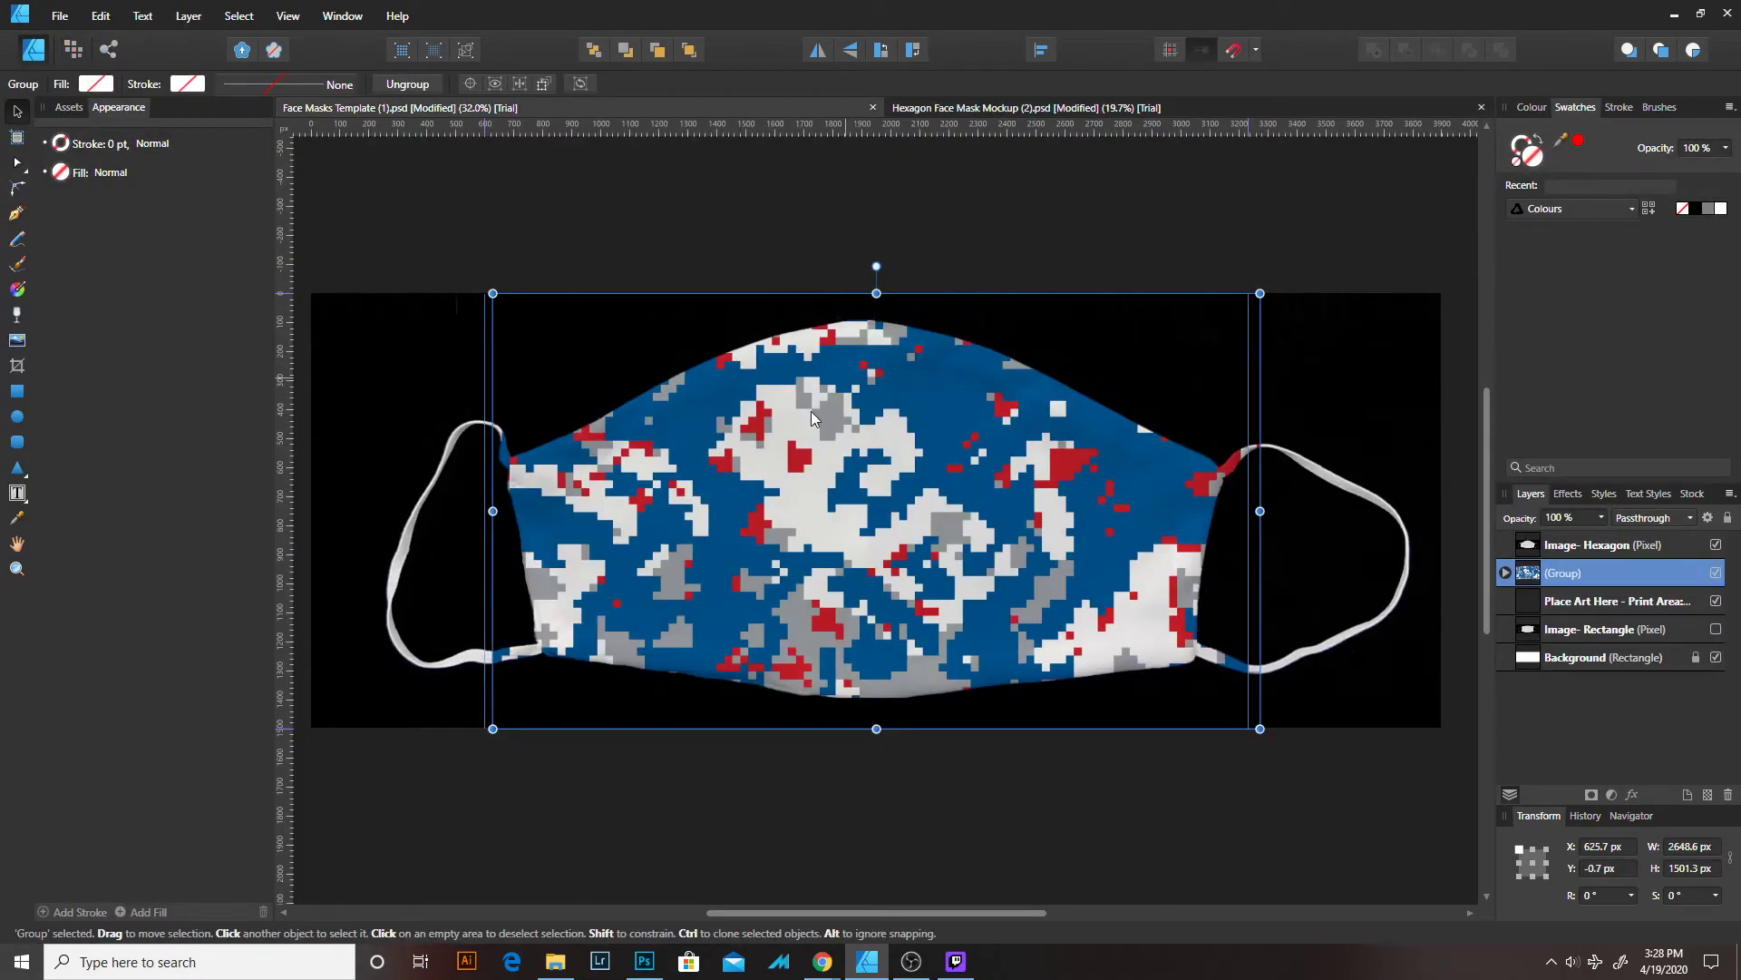
left_click(963, 107)
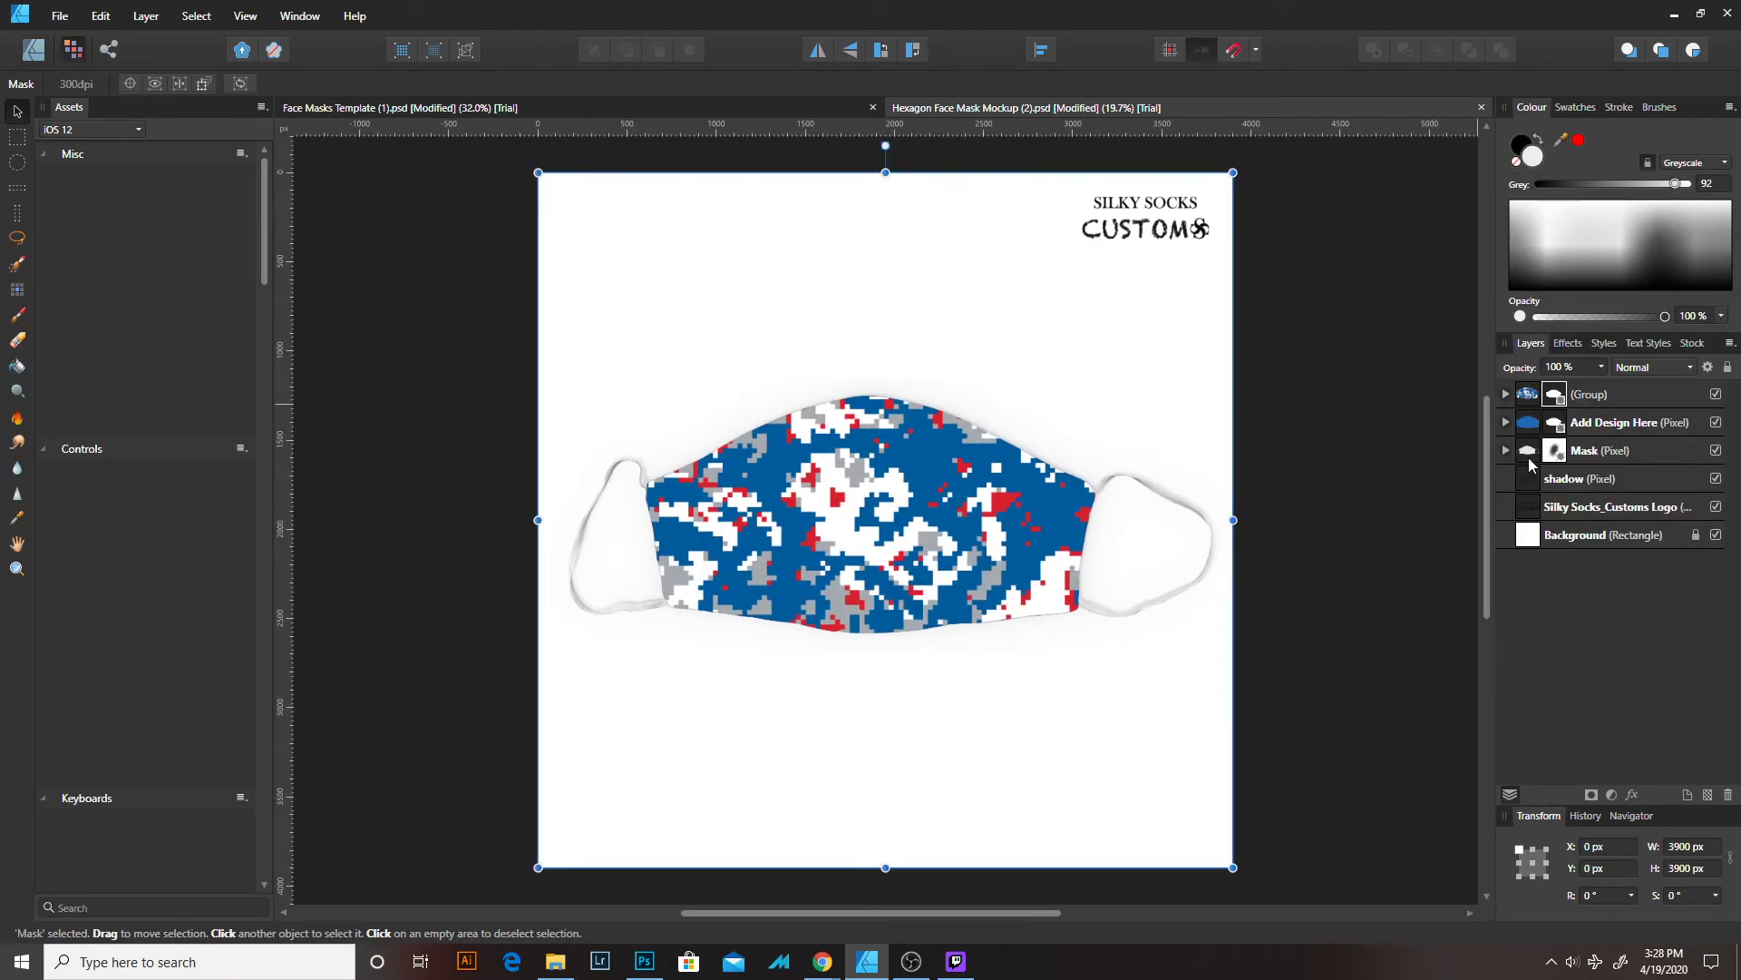
scroll(1221, 484, "up", 1)
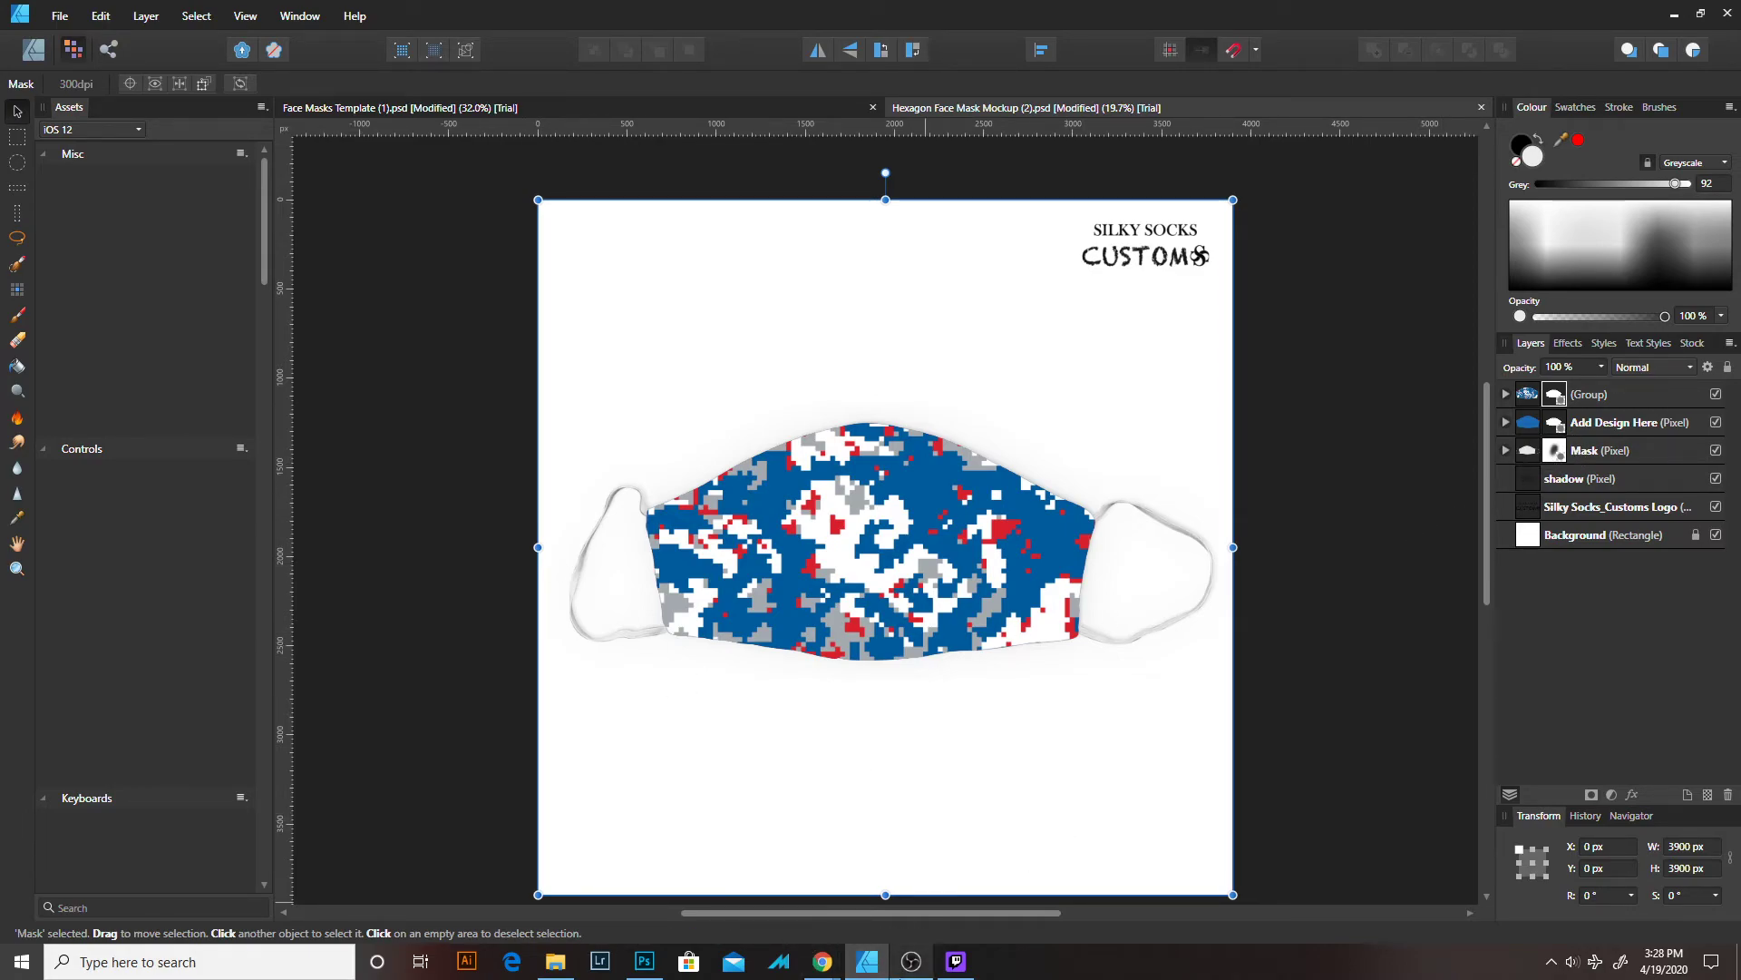
mouse_move(934, 973)
left_click(822, 961)
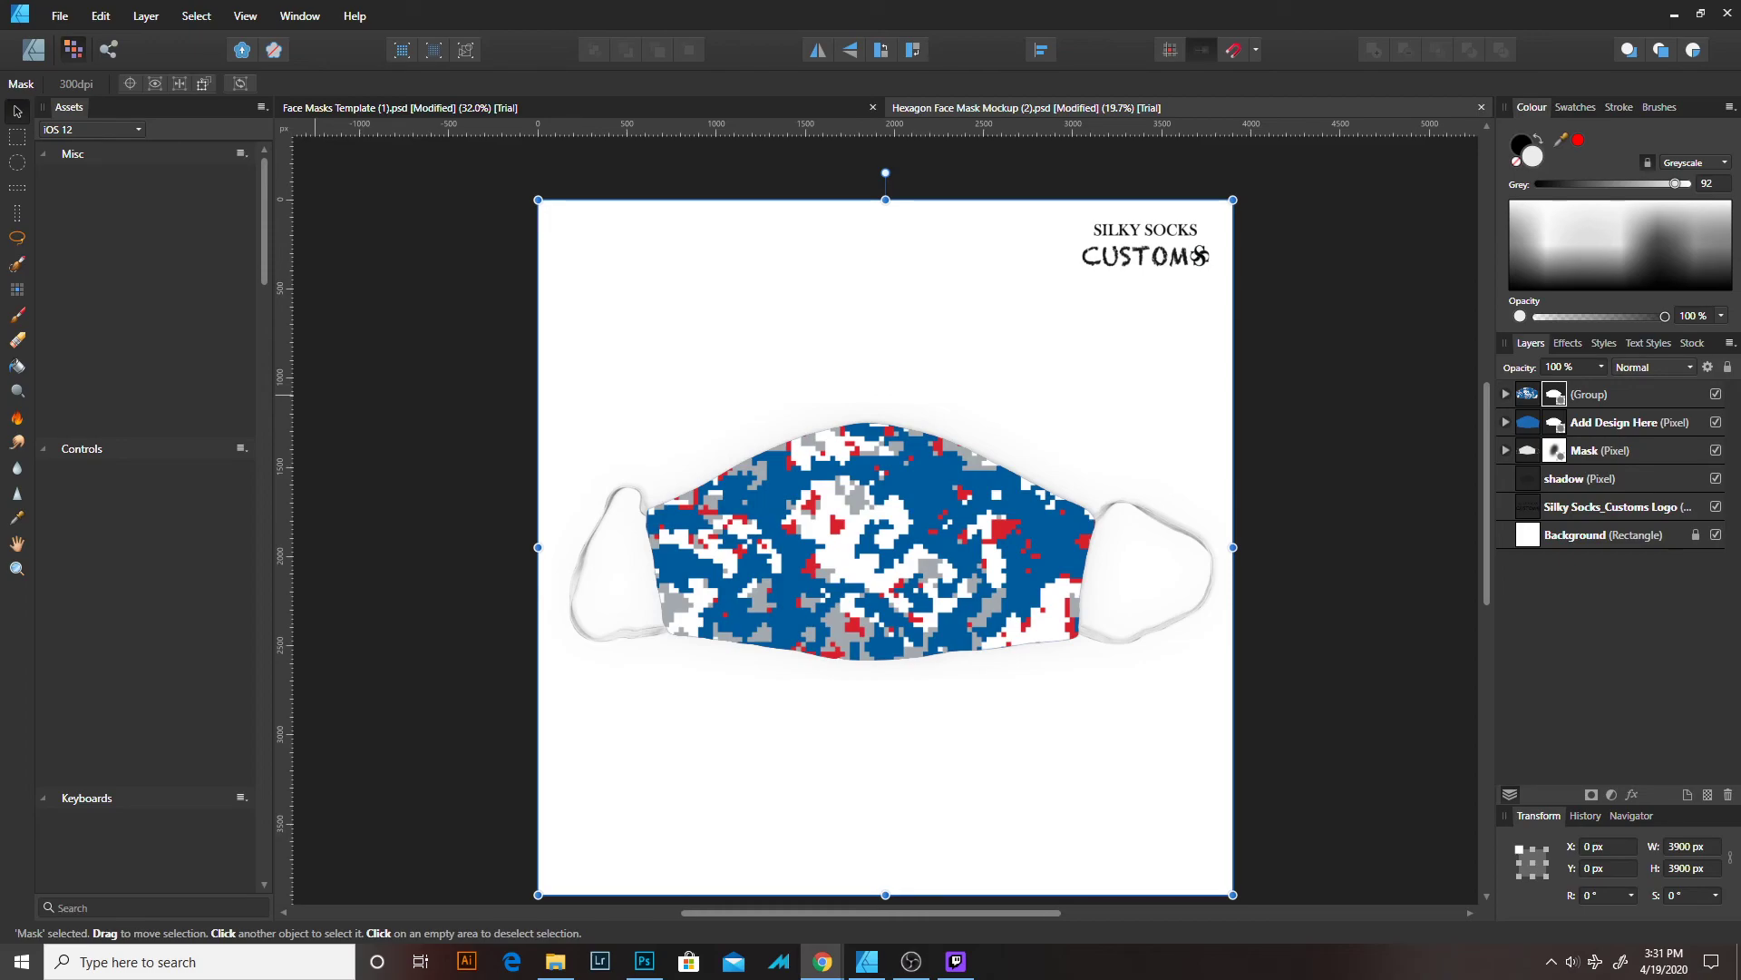
Go to Photoshop's hexagon mockup and briefly hide, then reshow, the logo, shadow, Mask and Add Design Here layers.
left_click(812, 498)
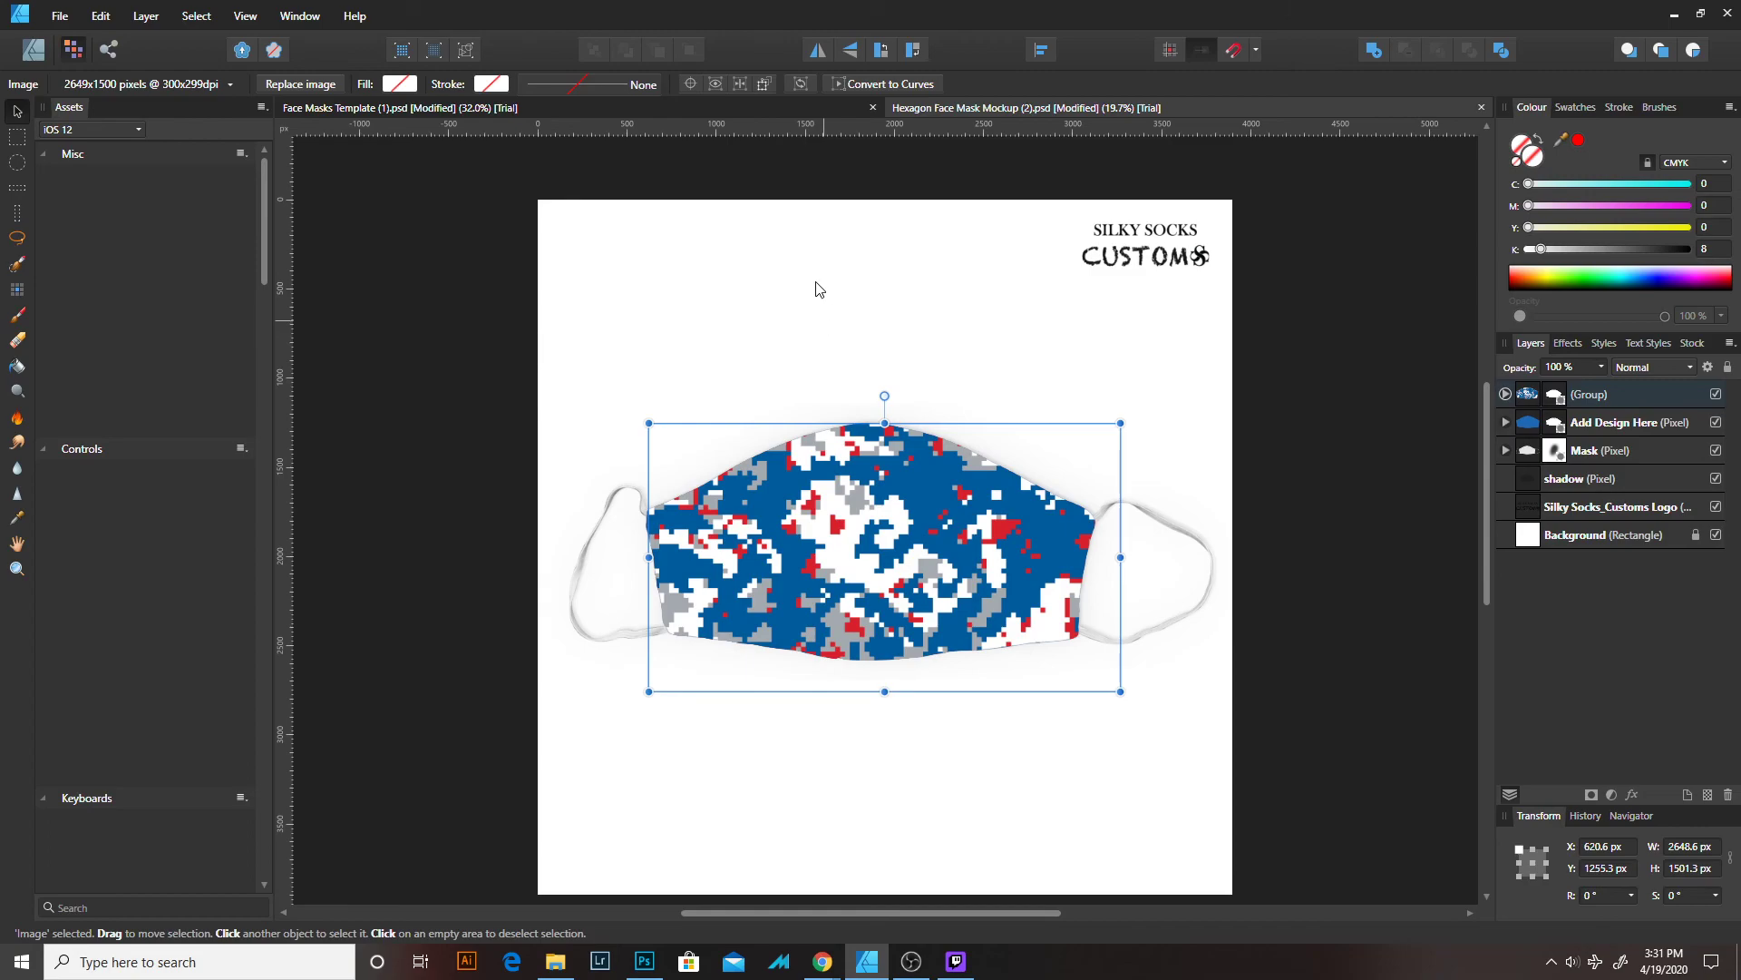
key("alt+Tab")
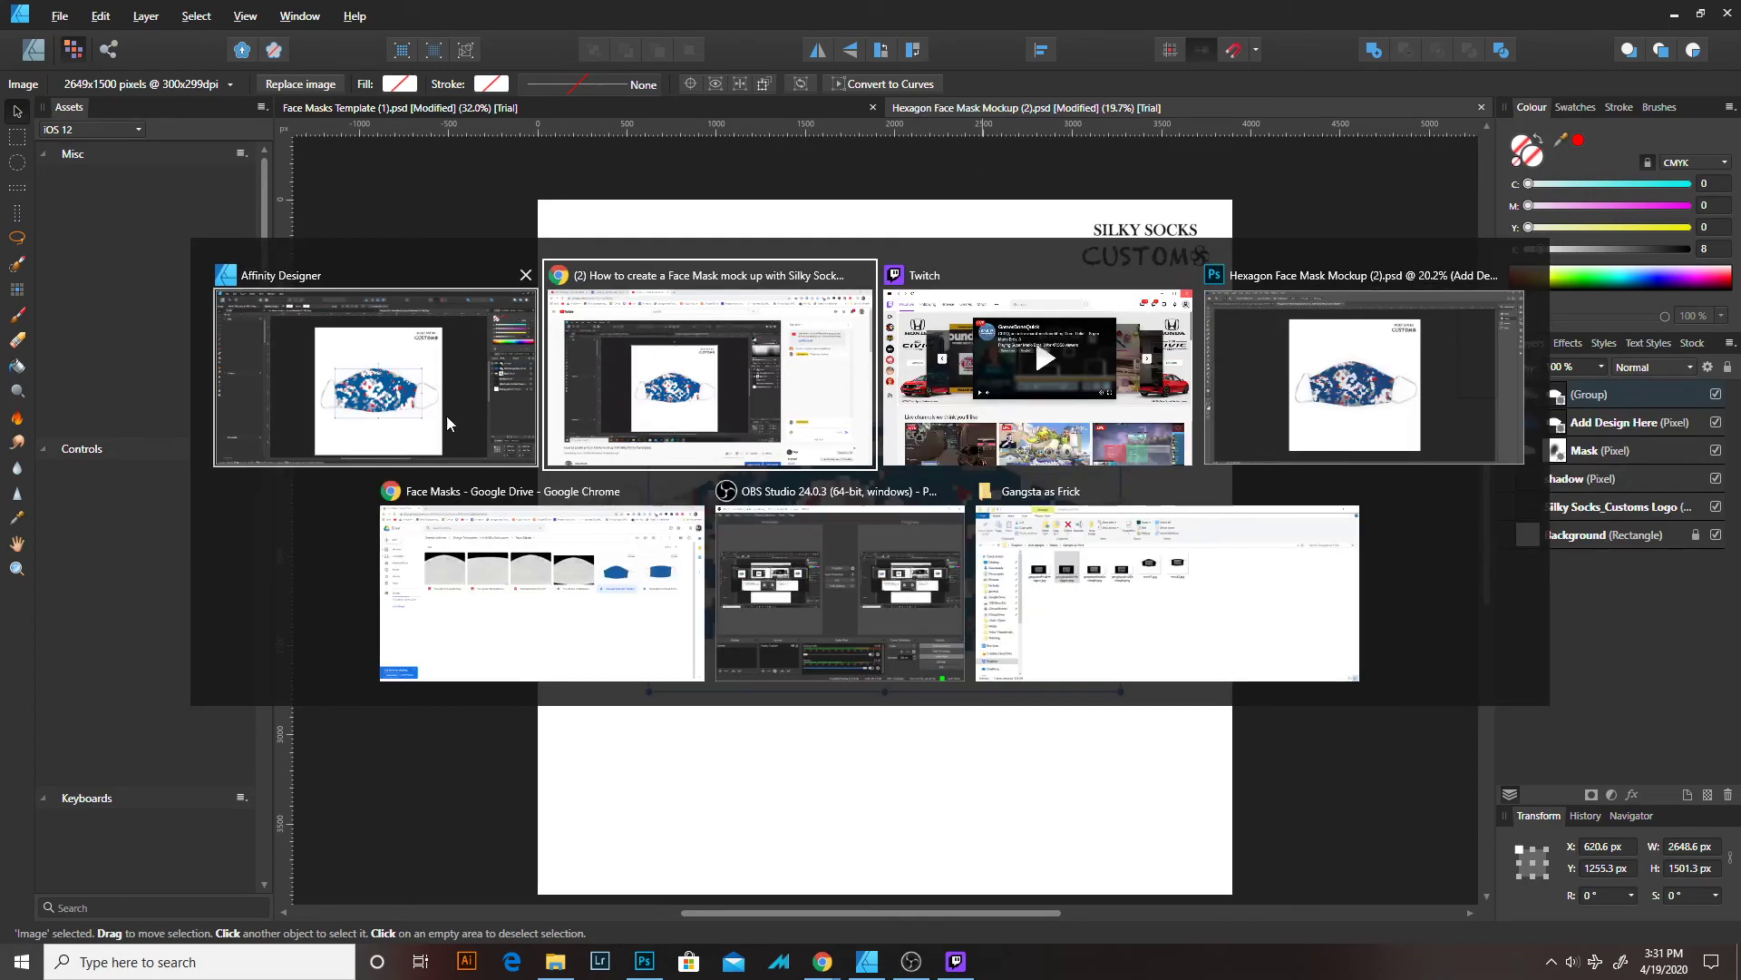
left_click(1265, 431)
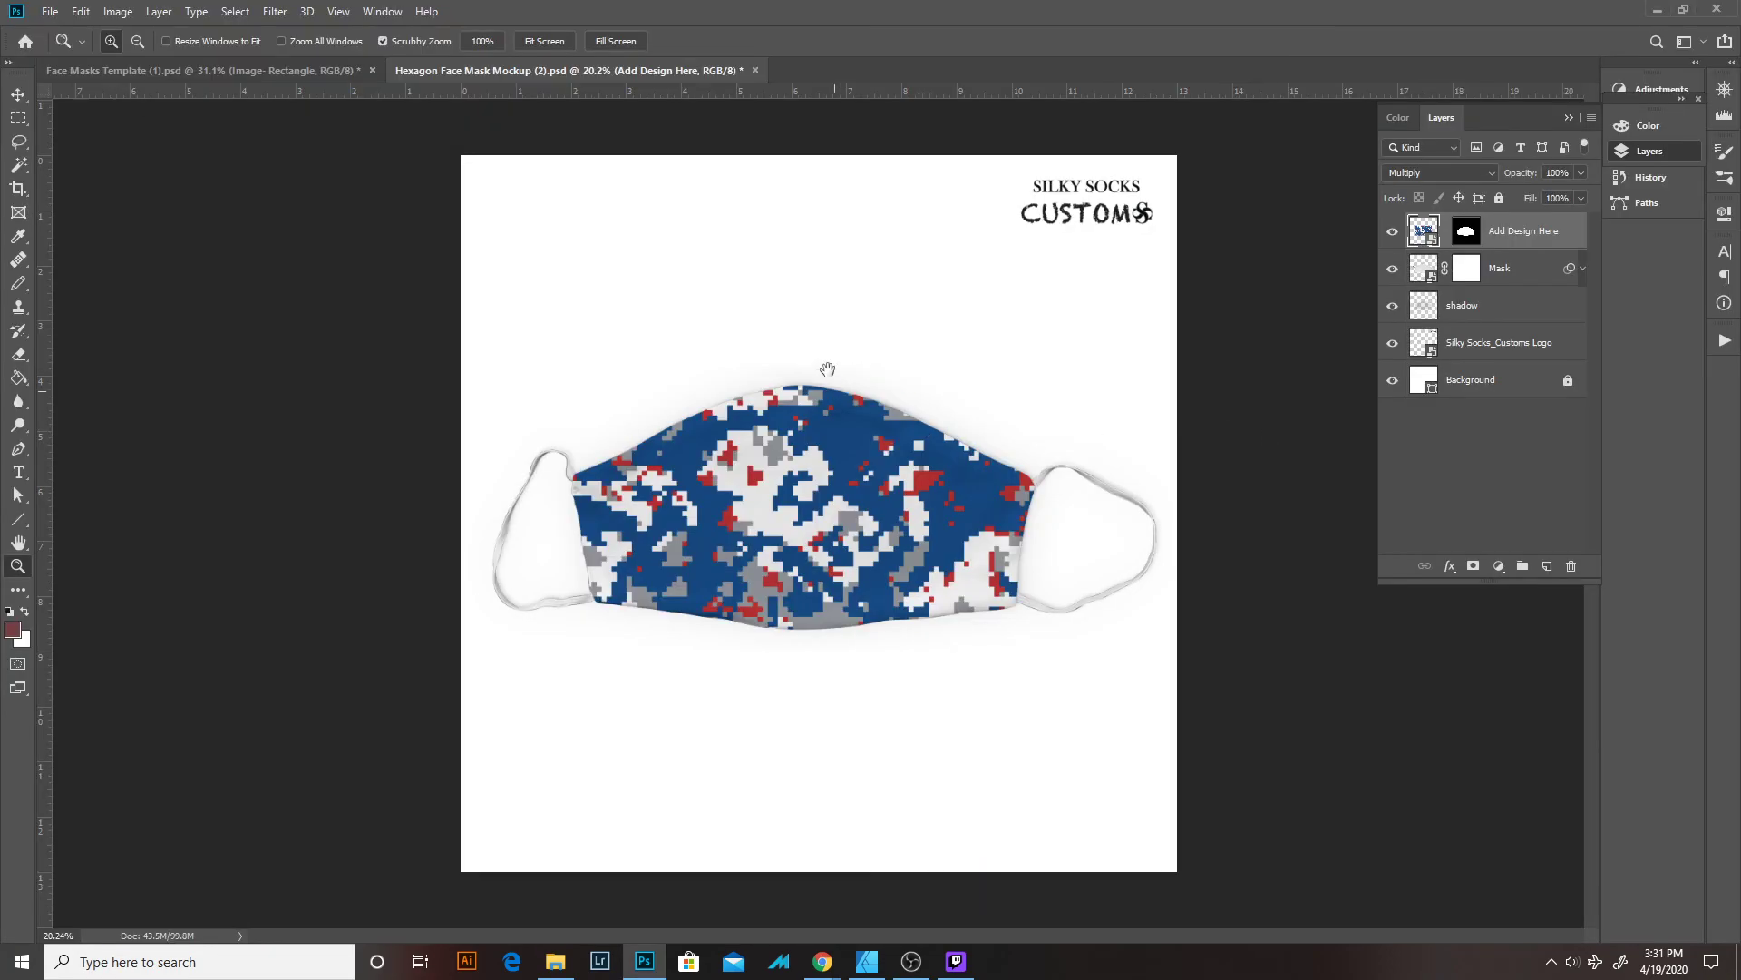
left_click(1395, 344)
left_click(1392, 305)
left_click(1392, 268)
left_click(1394, 232)
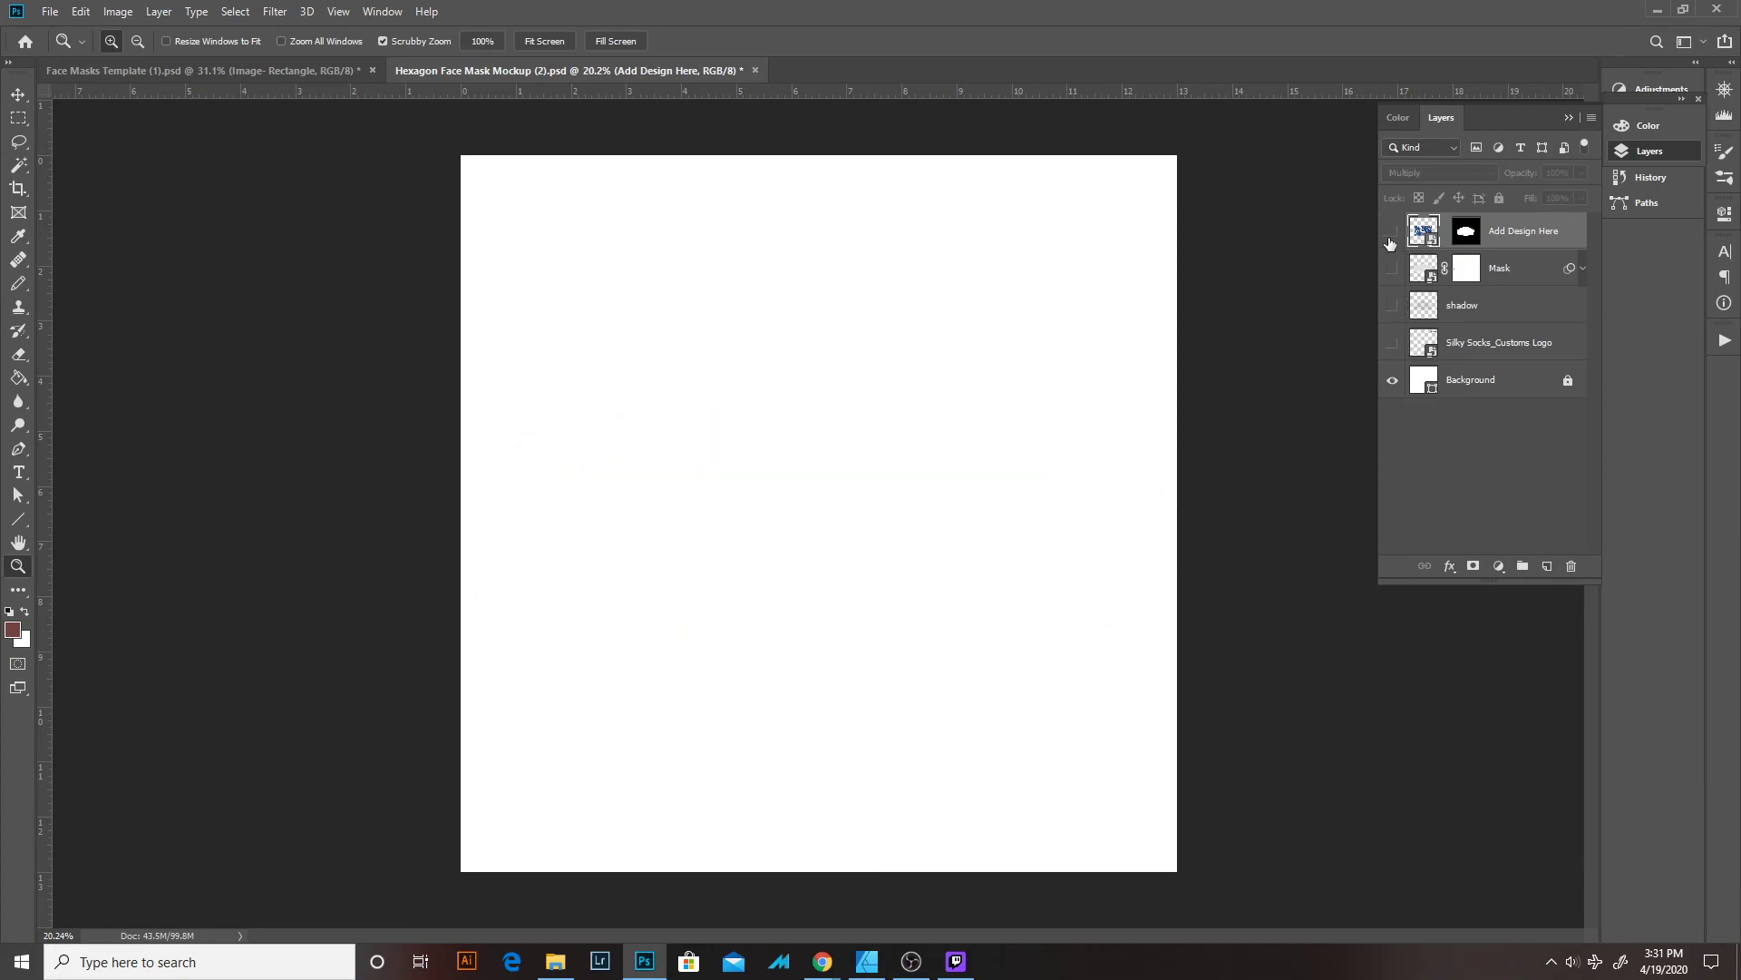
left_click(1392, 232)
left_click(1392, 268)
left_click(1392, 305)
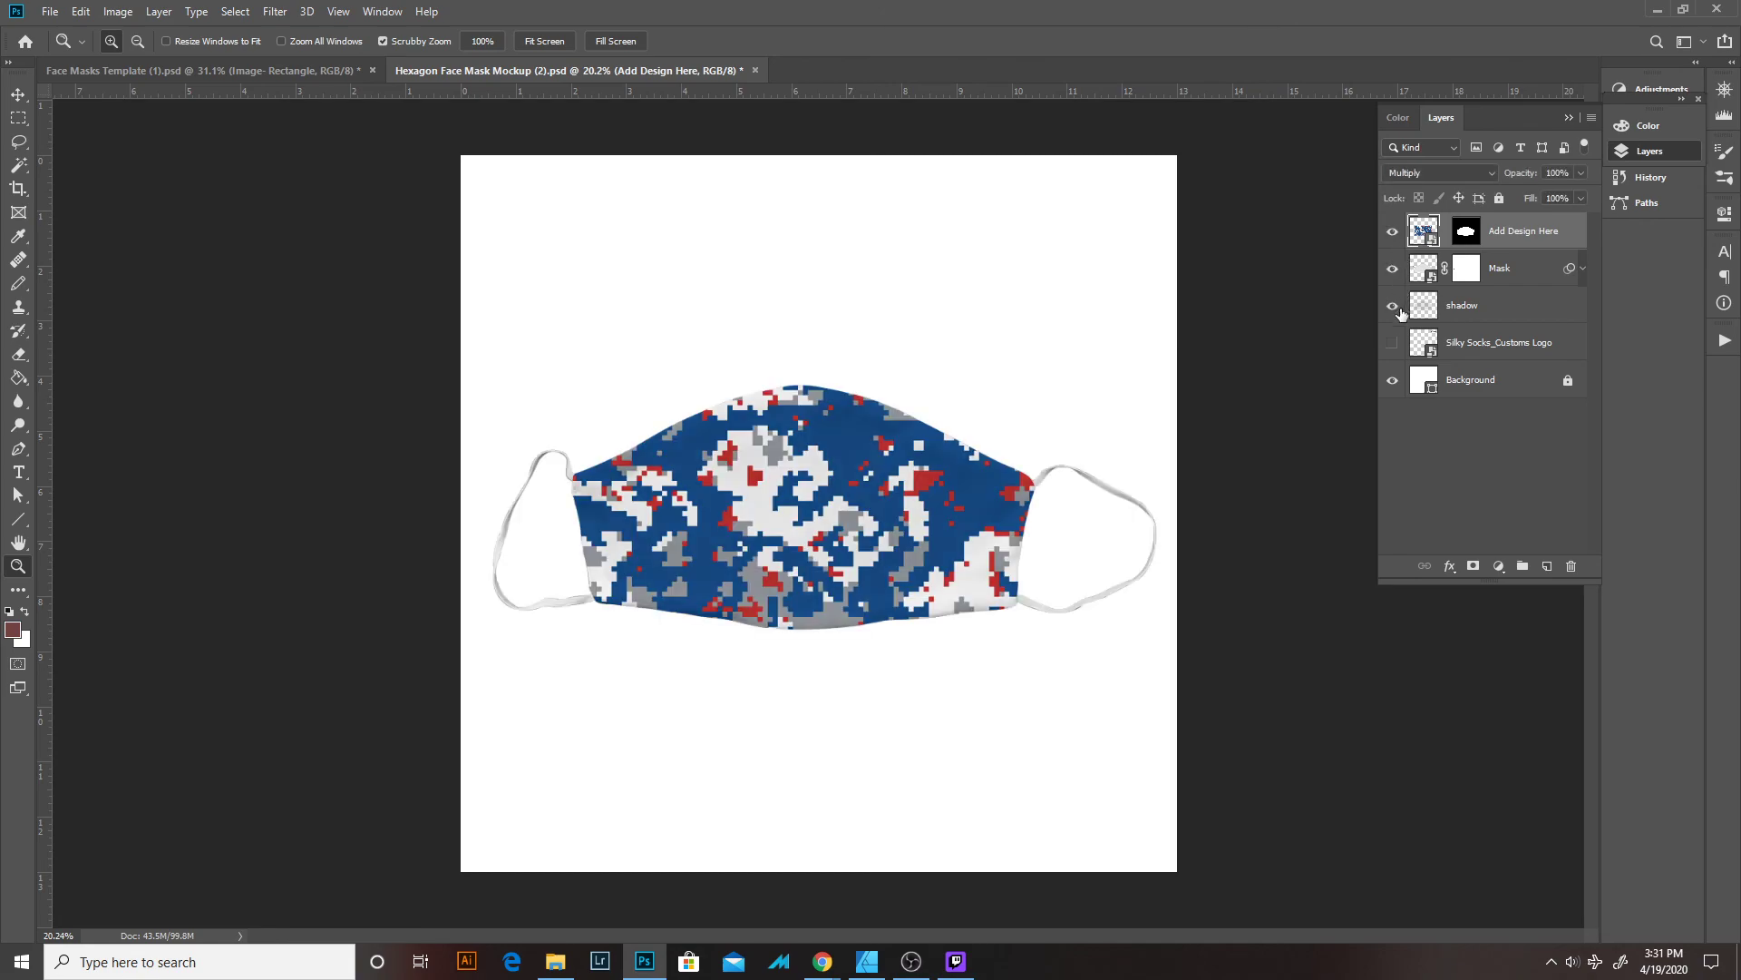
left_click(1393, 343)
Unlock the Background layer, fill it with black, and add a new layer above it.
left_click(1411, 383)
key("d")
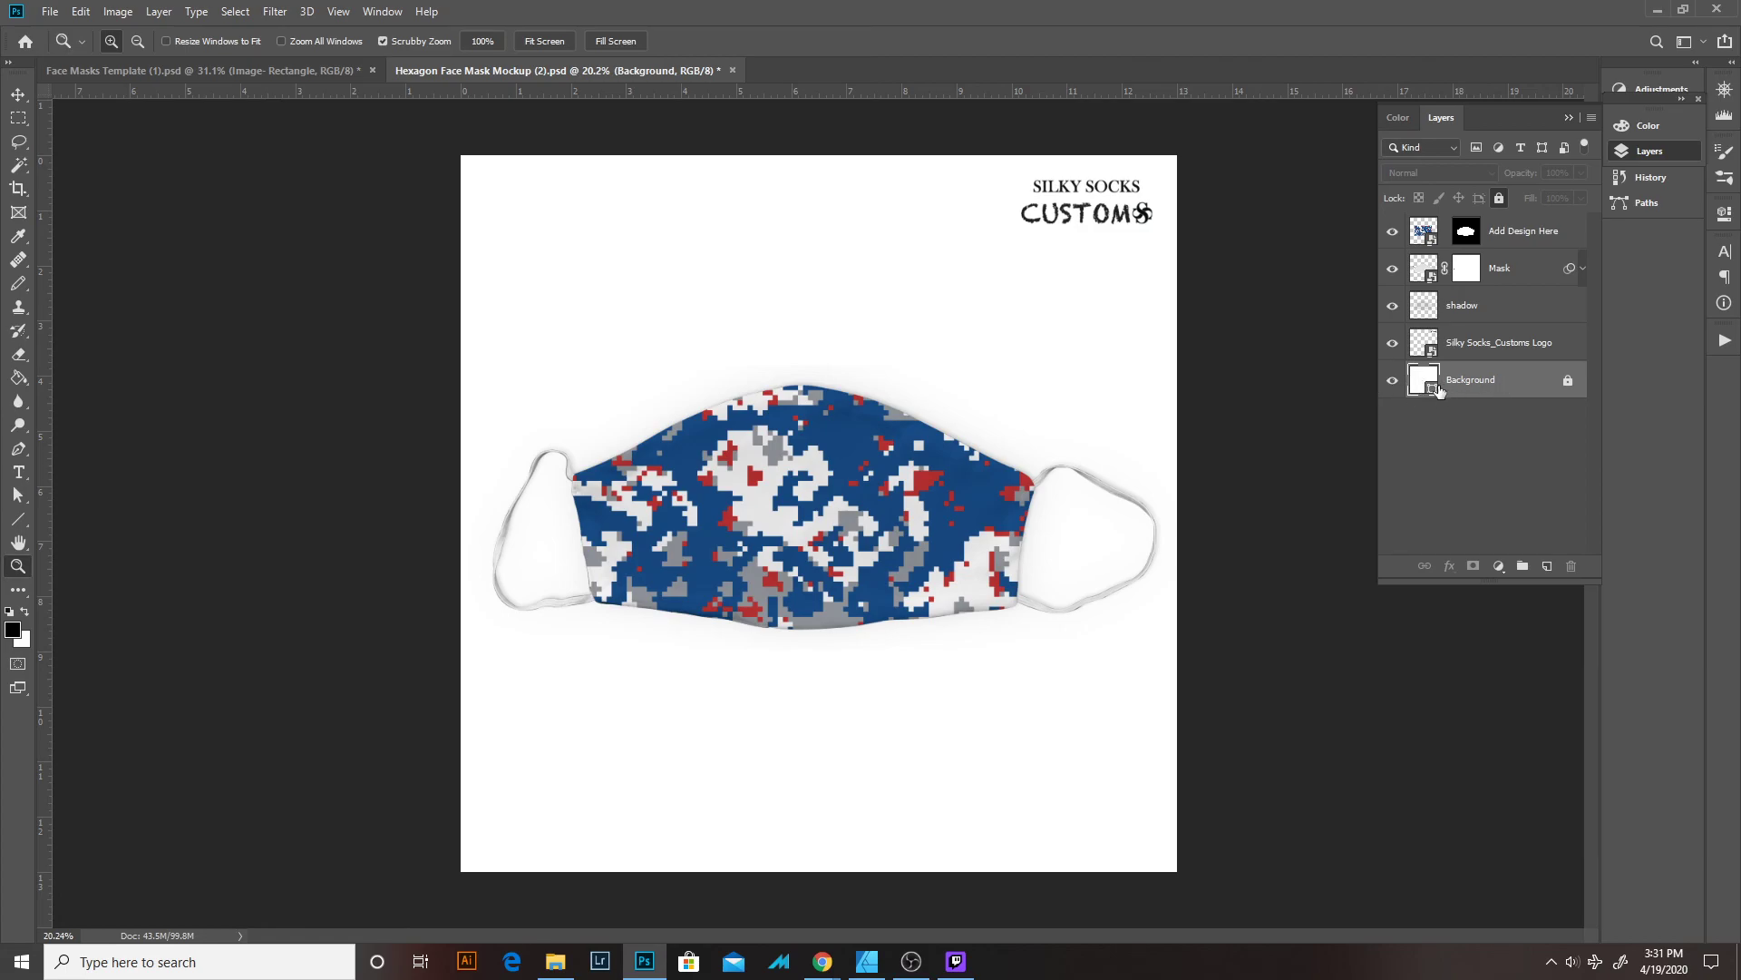
key("alt+BackSpace")
key("Return")
left_click(1500, 198)
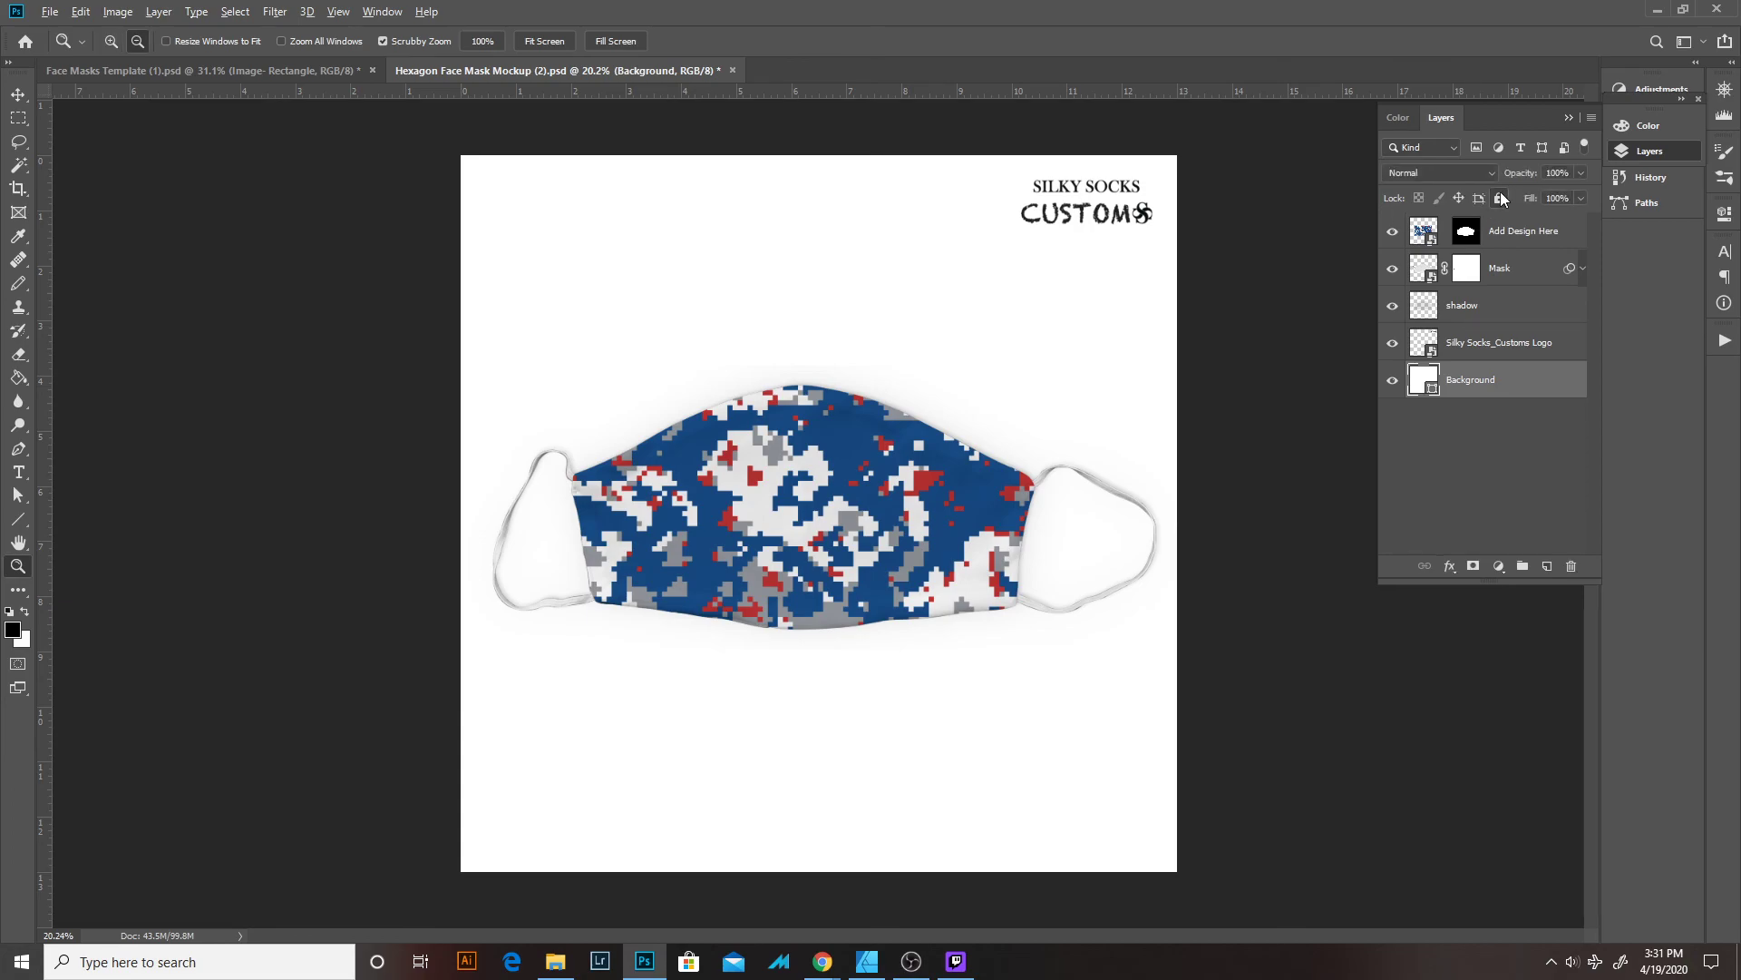
key("alt+BackSpace")
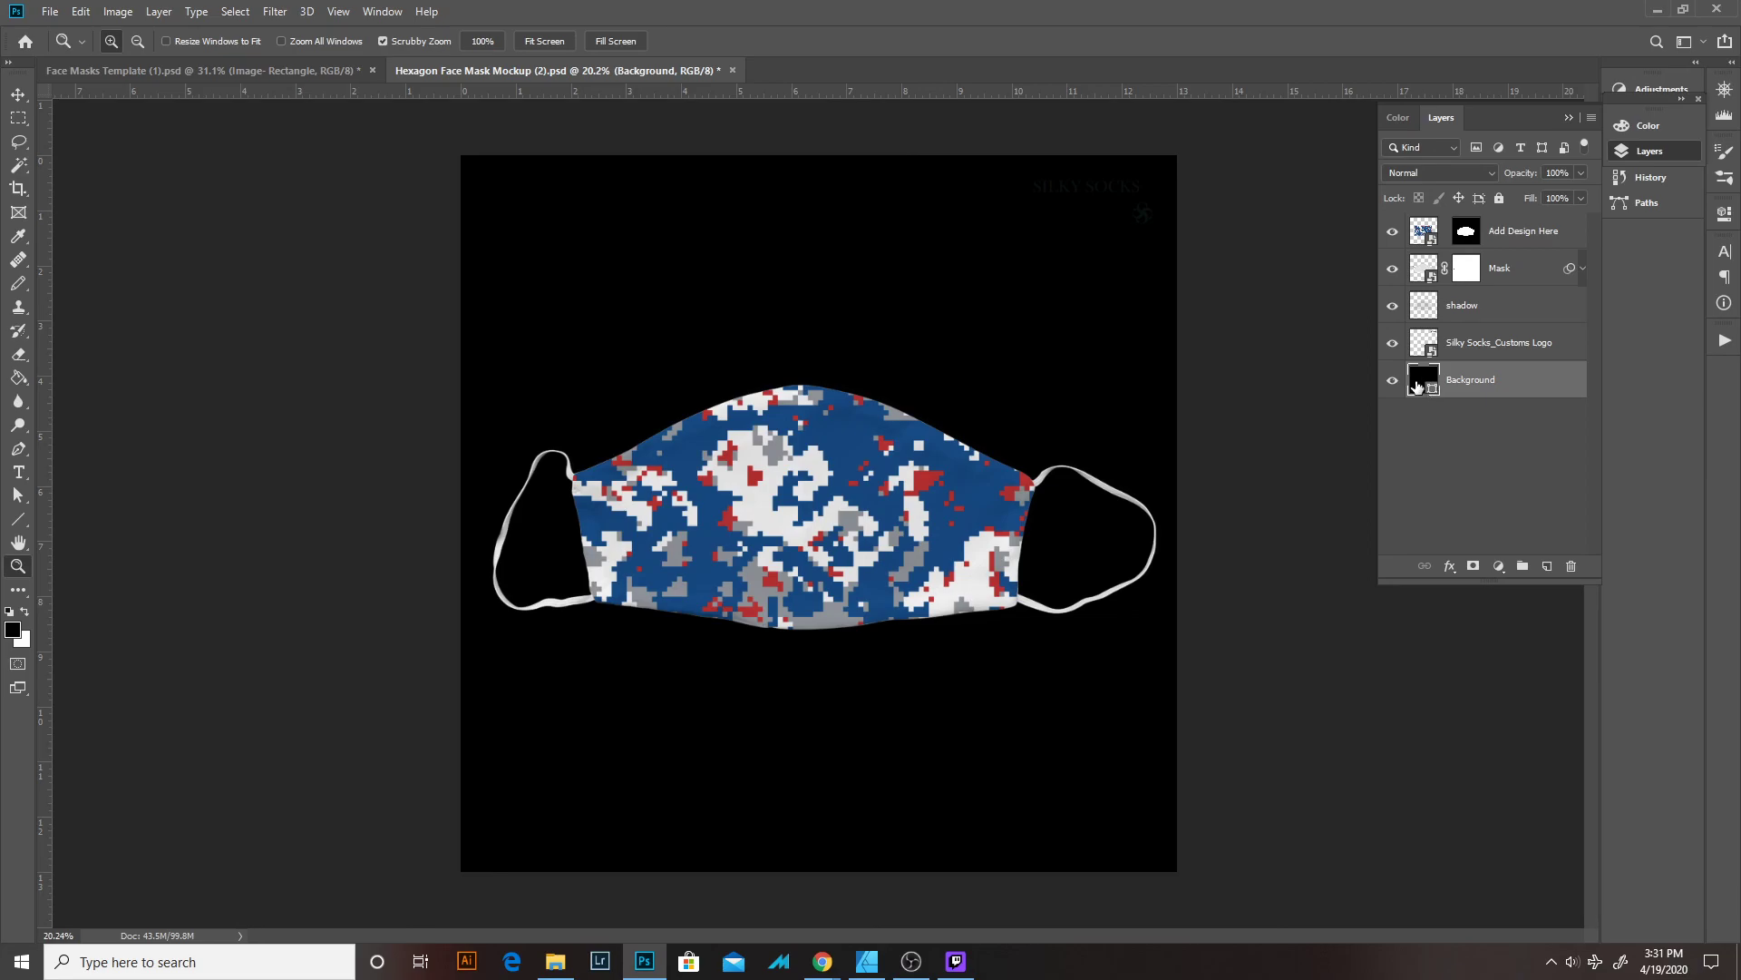
left_click(1548, 567)
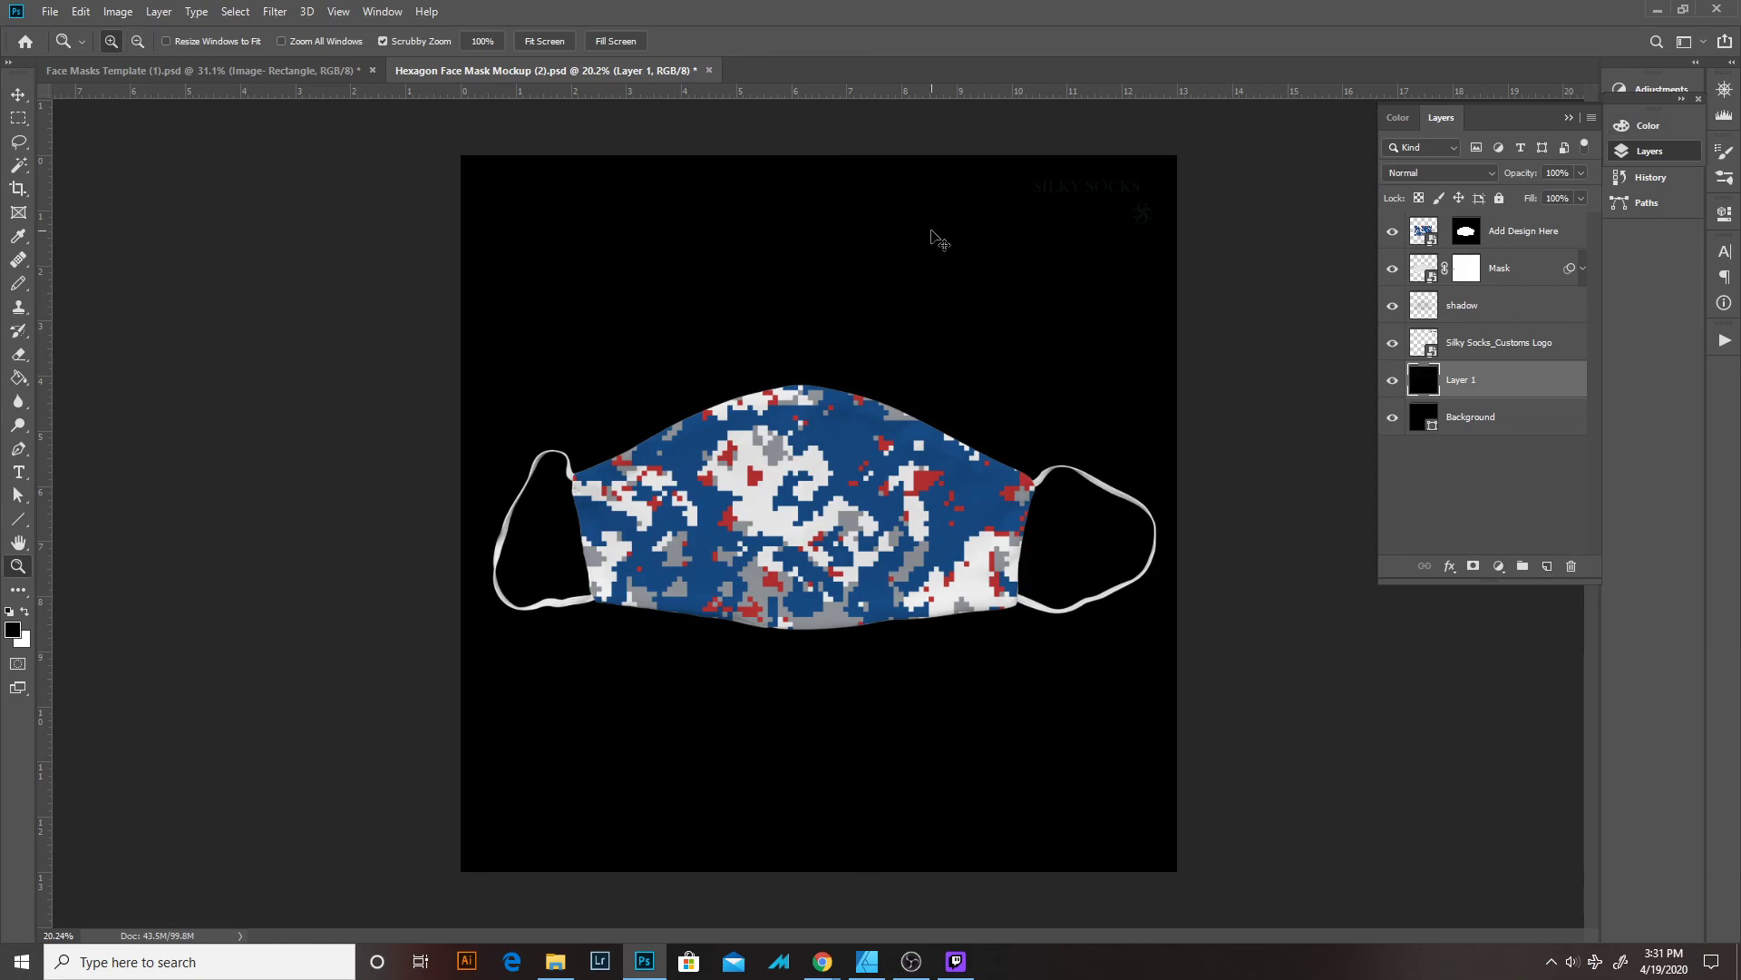
Colorize Layer 1 with Hue/Saturation at Hue 134, Saturation 55, Lightness 81 for pale mint green.
key("ctrl+u")
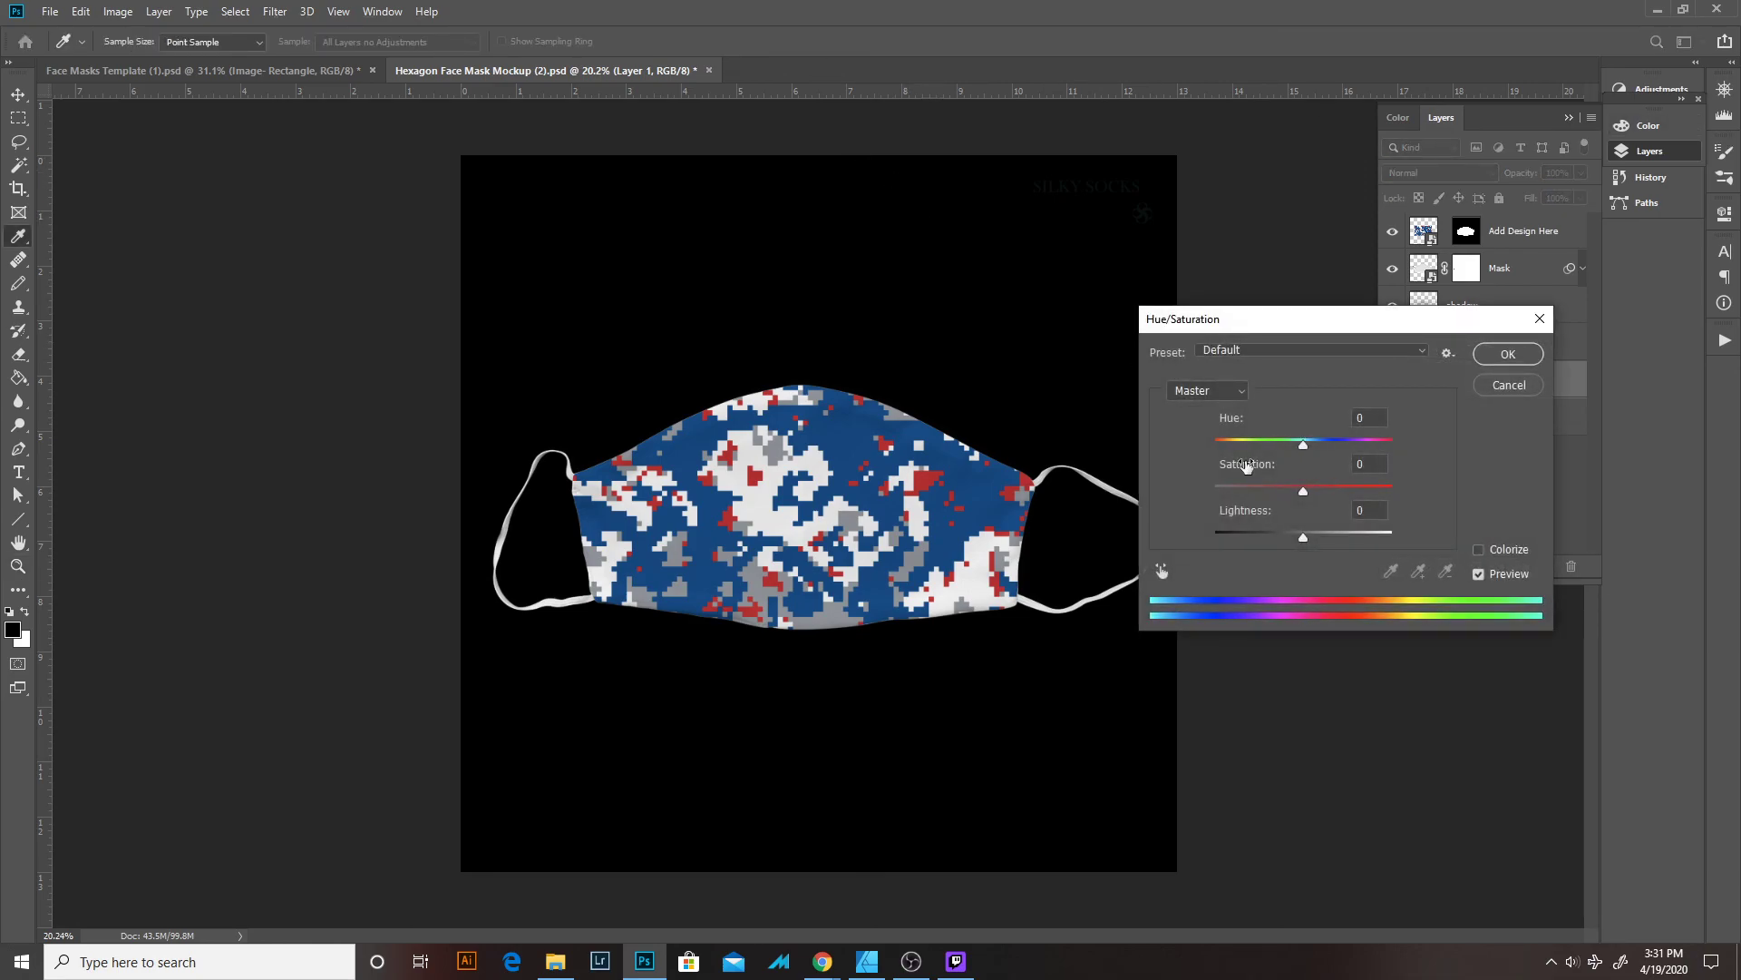
left_click(1478, 550)
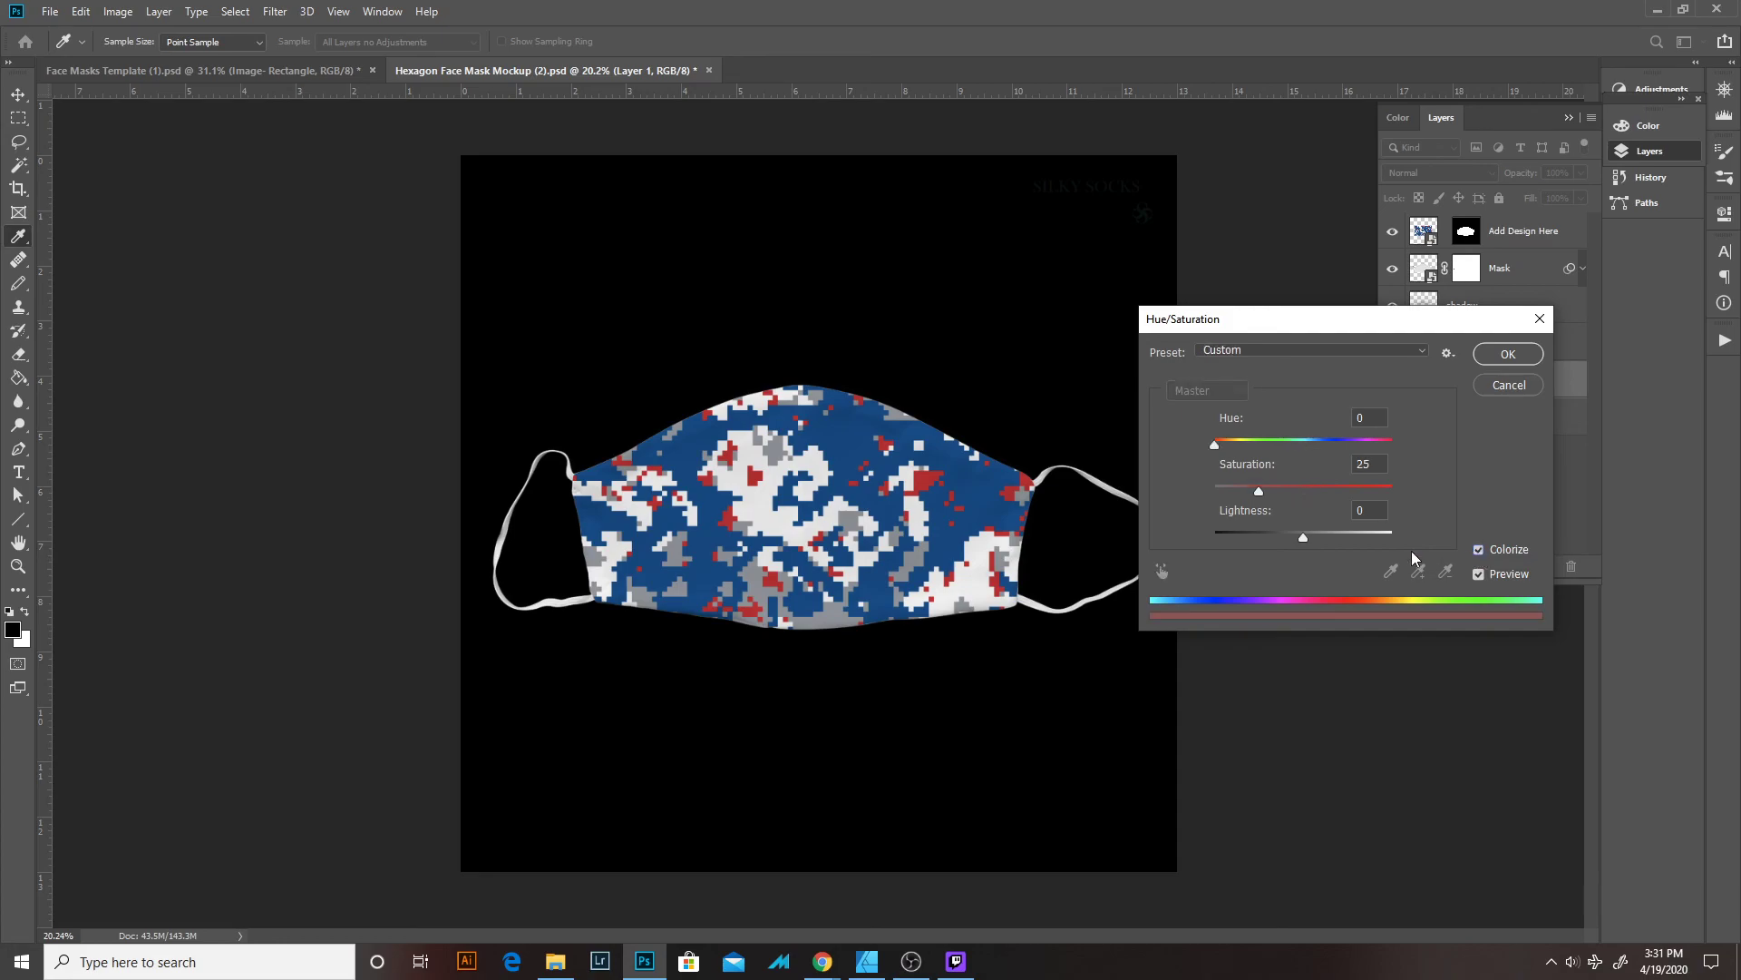
left_click(1355, 542)
left_click_drag(1259, 490, 1330, 537)
left_click_drag(1267, 453, 1281, 453)
left_click_drag(1332, 540, 1375, 538)
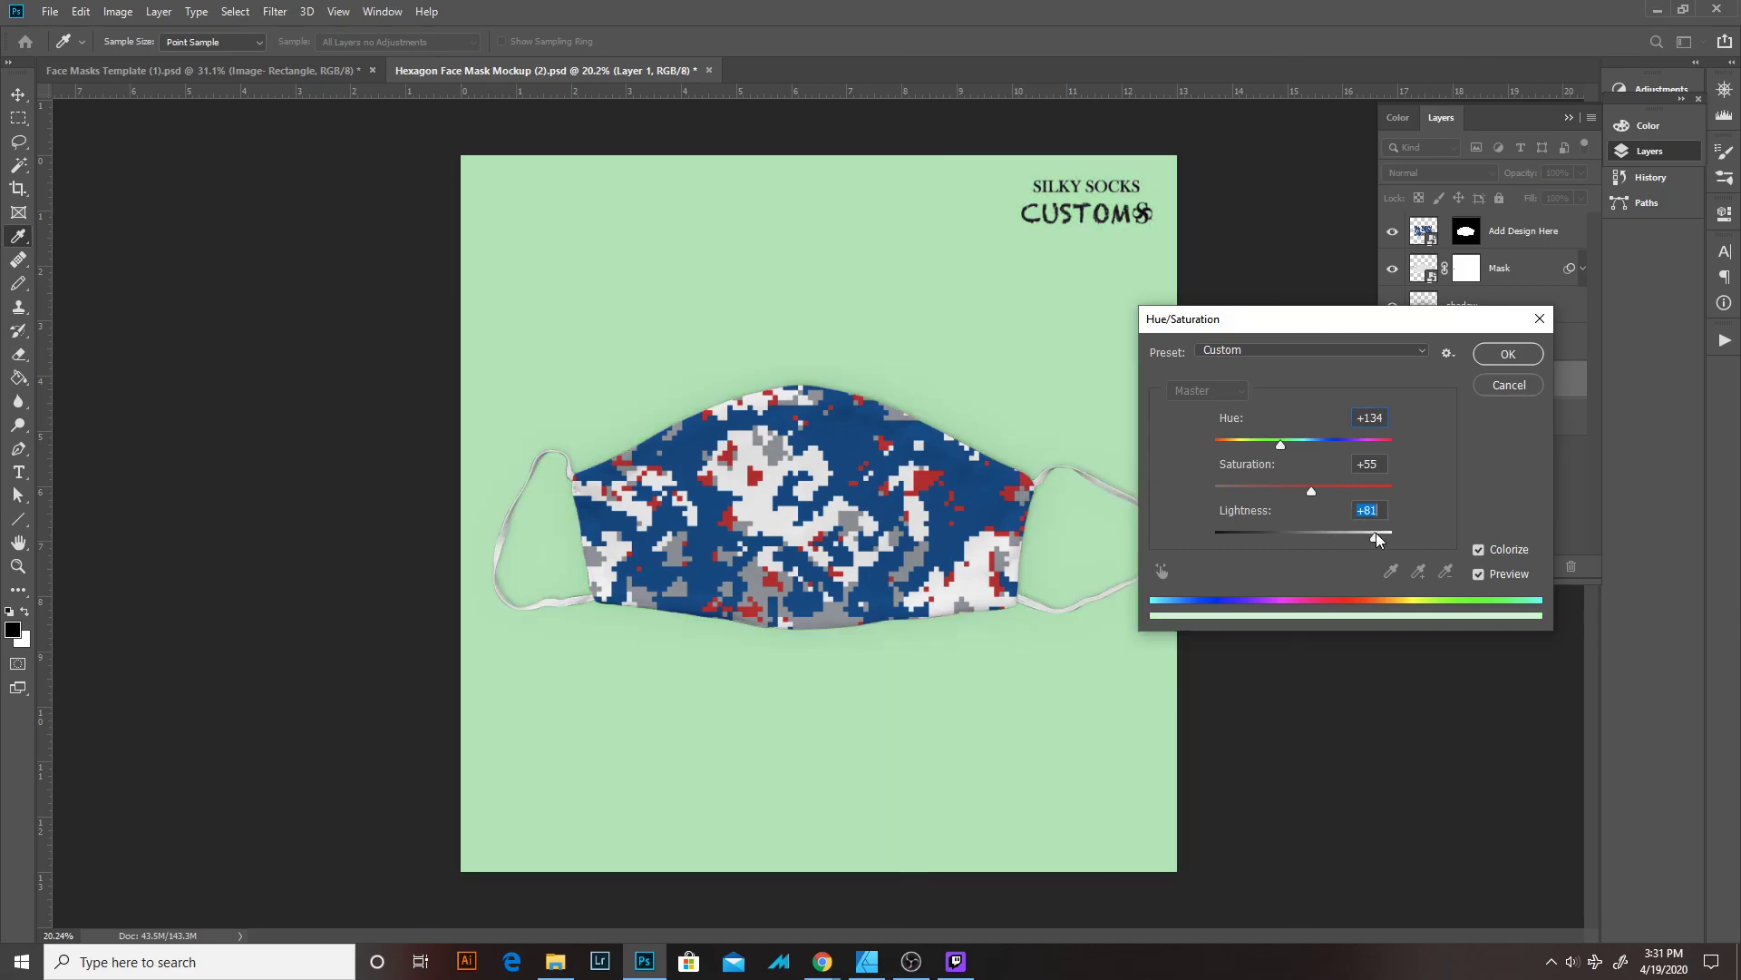
left_click_drag(1311, 491, 1283, 491)
left_click(1508, 354)
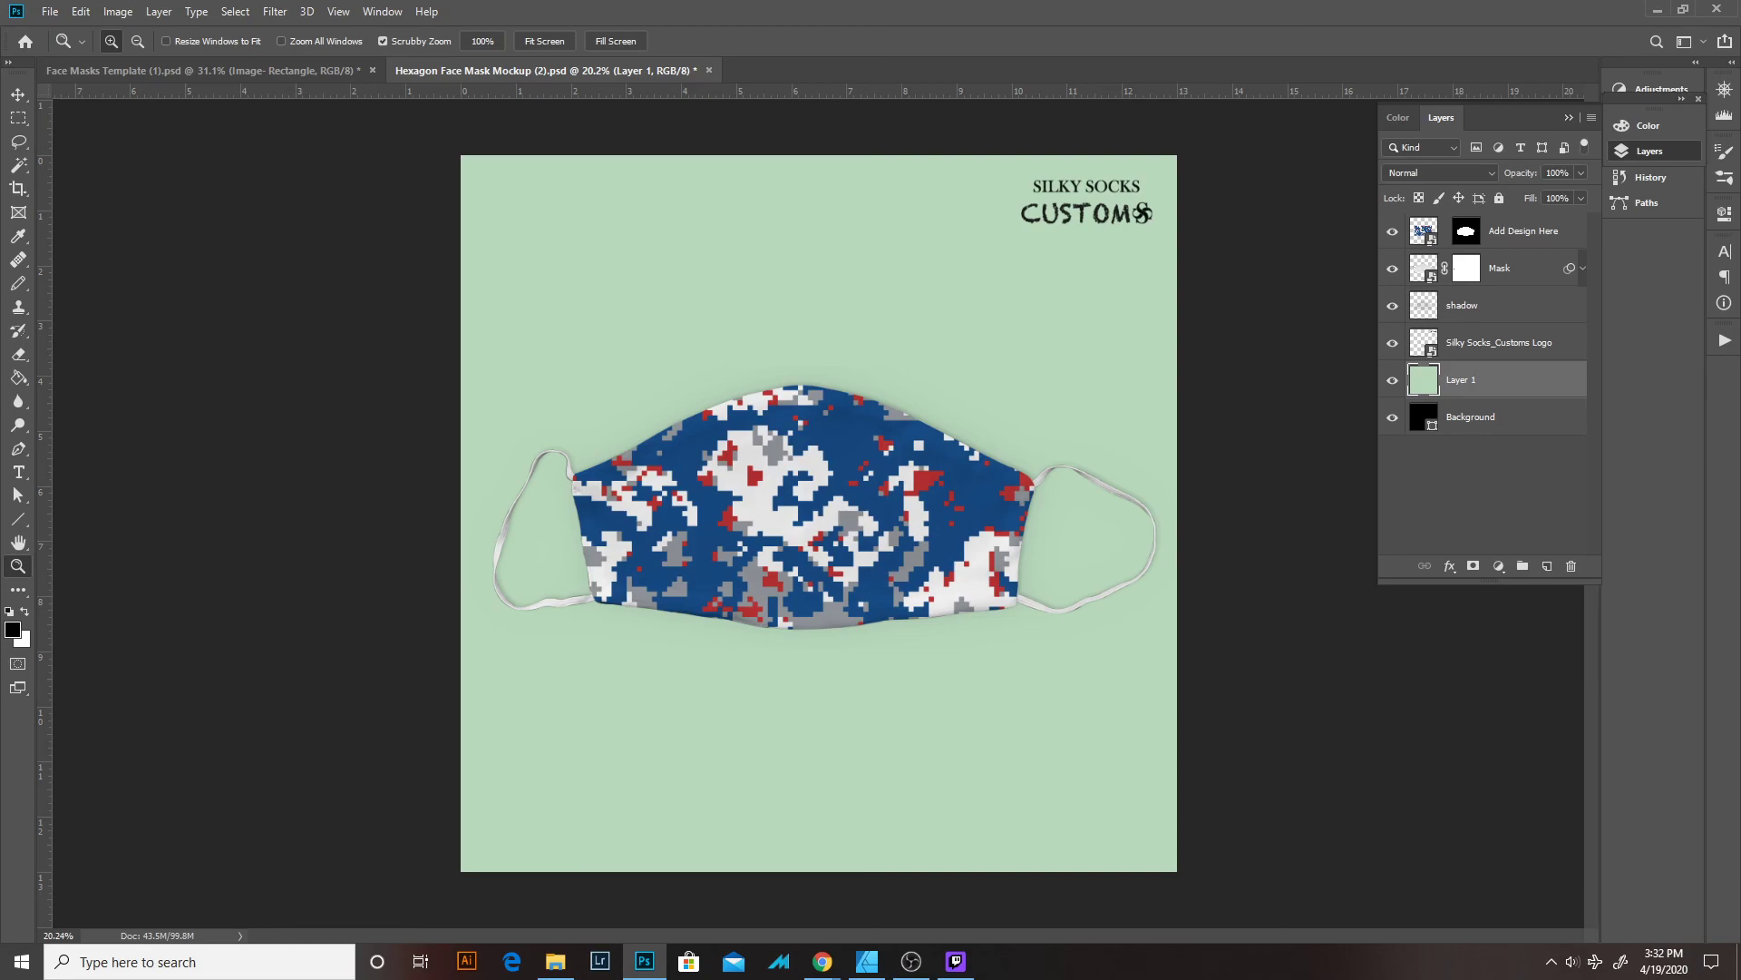
key("alt+Tab")
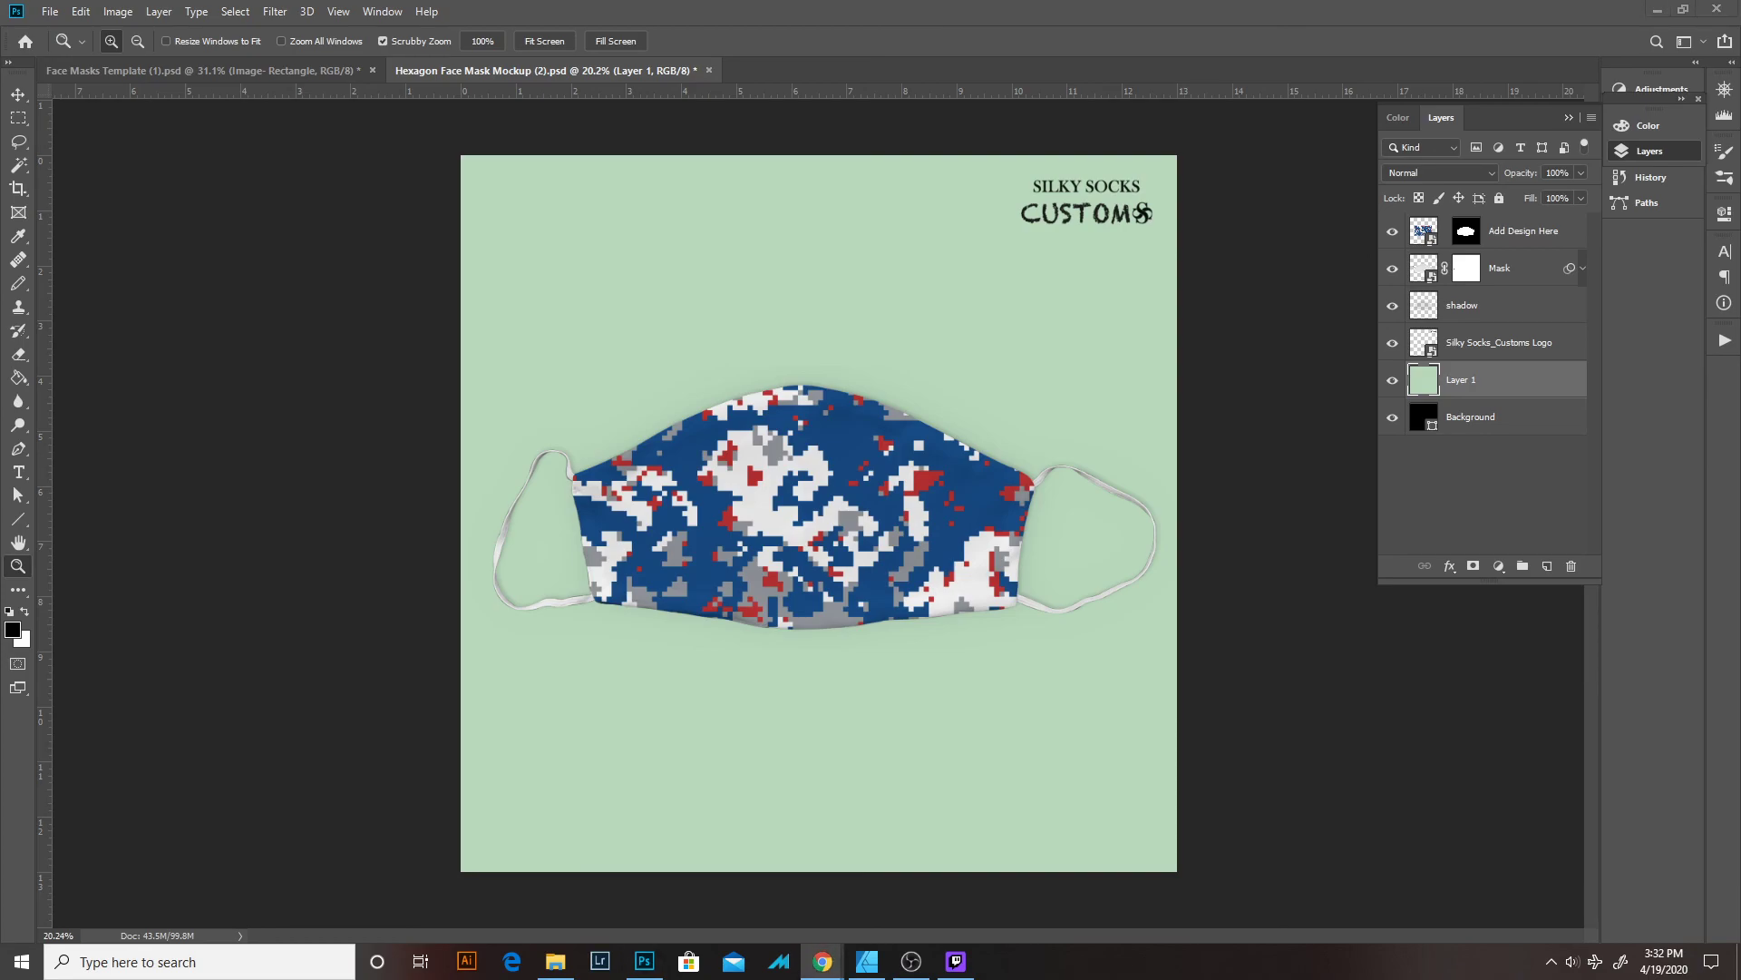